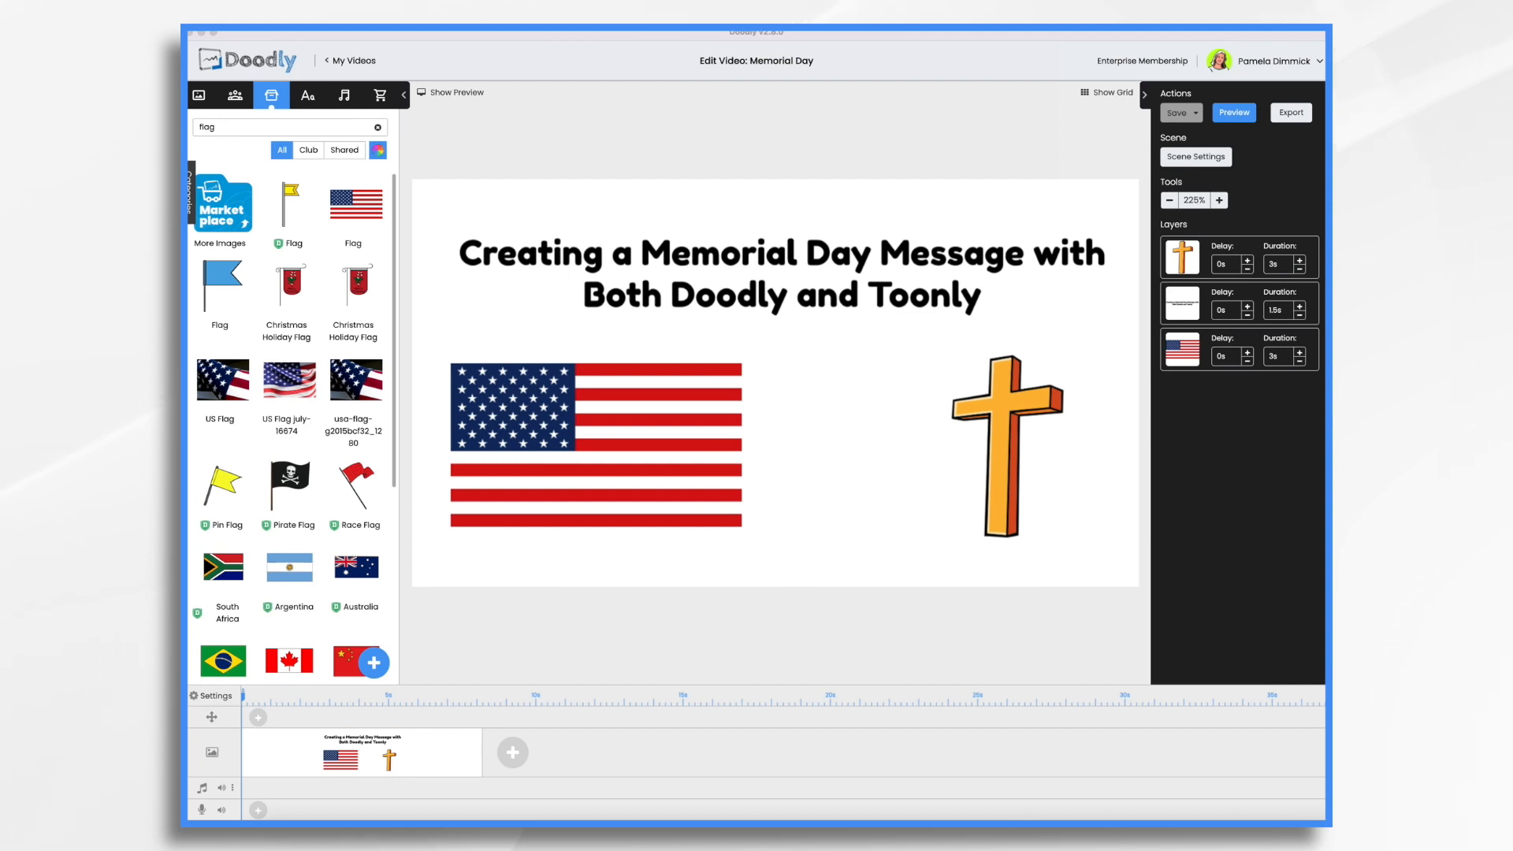
# Step: Delete the title scene with the flag and cross from the timeline
pyautogui.rightClick(449, 769)
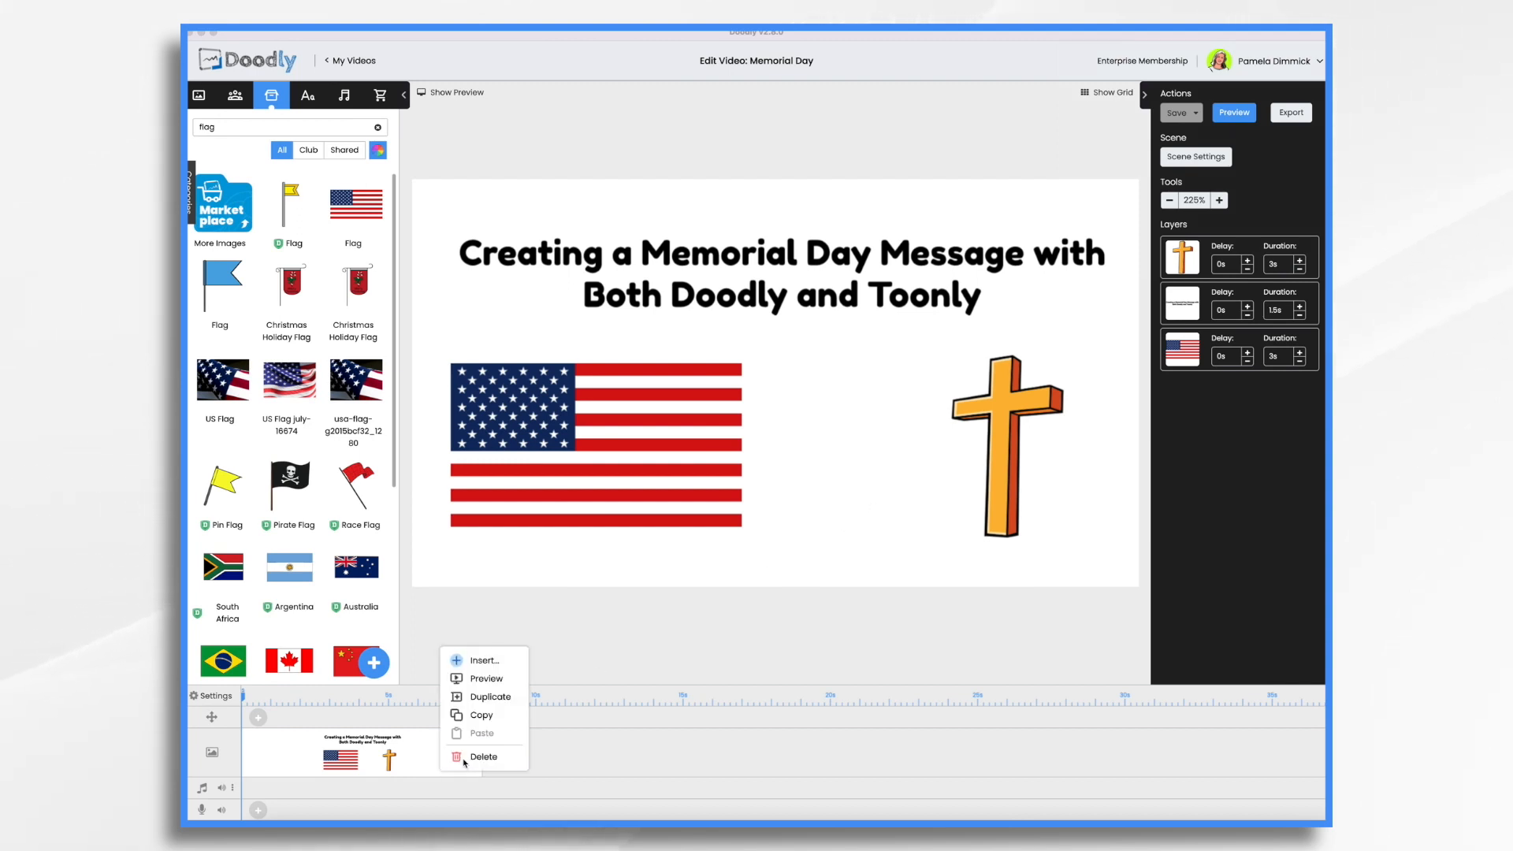
pyautogui.click(477, 757)
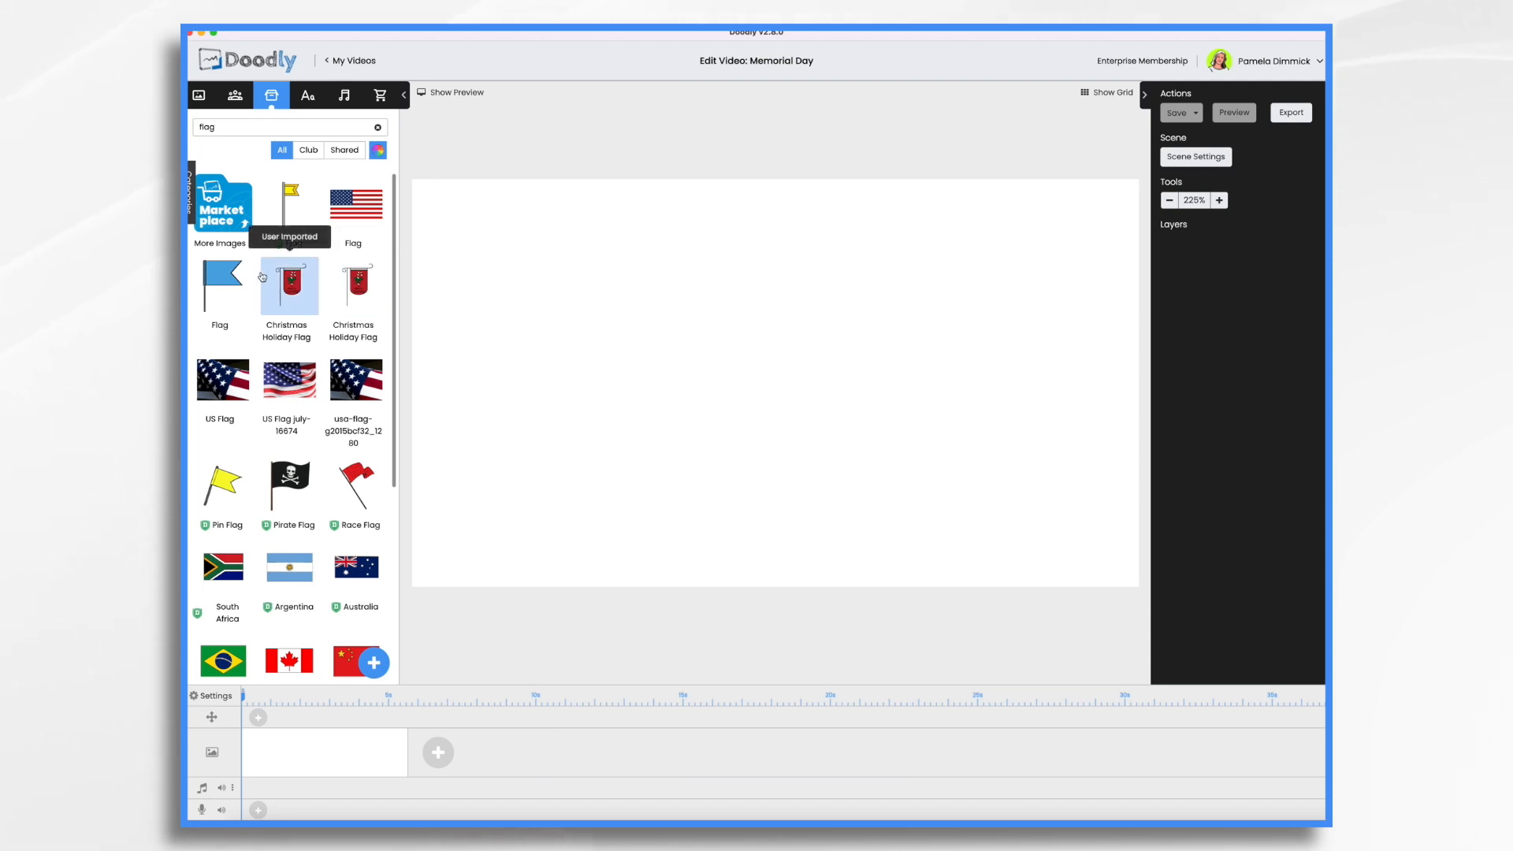
# Step: Import the image file Memorial Day Background.png into the props library
pyautogui.click(382, 668)
pyautogui.click(756, 426)
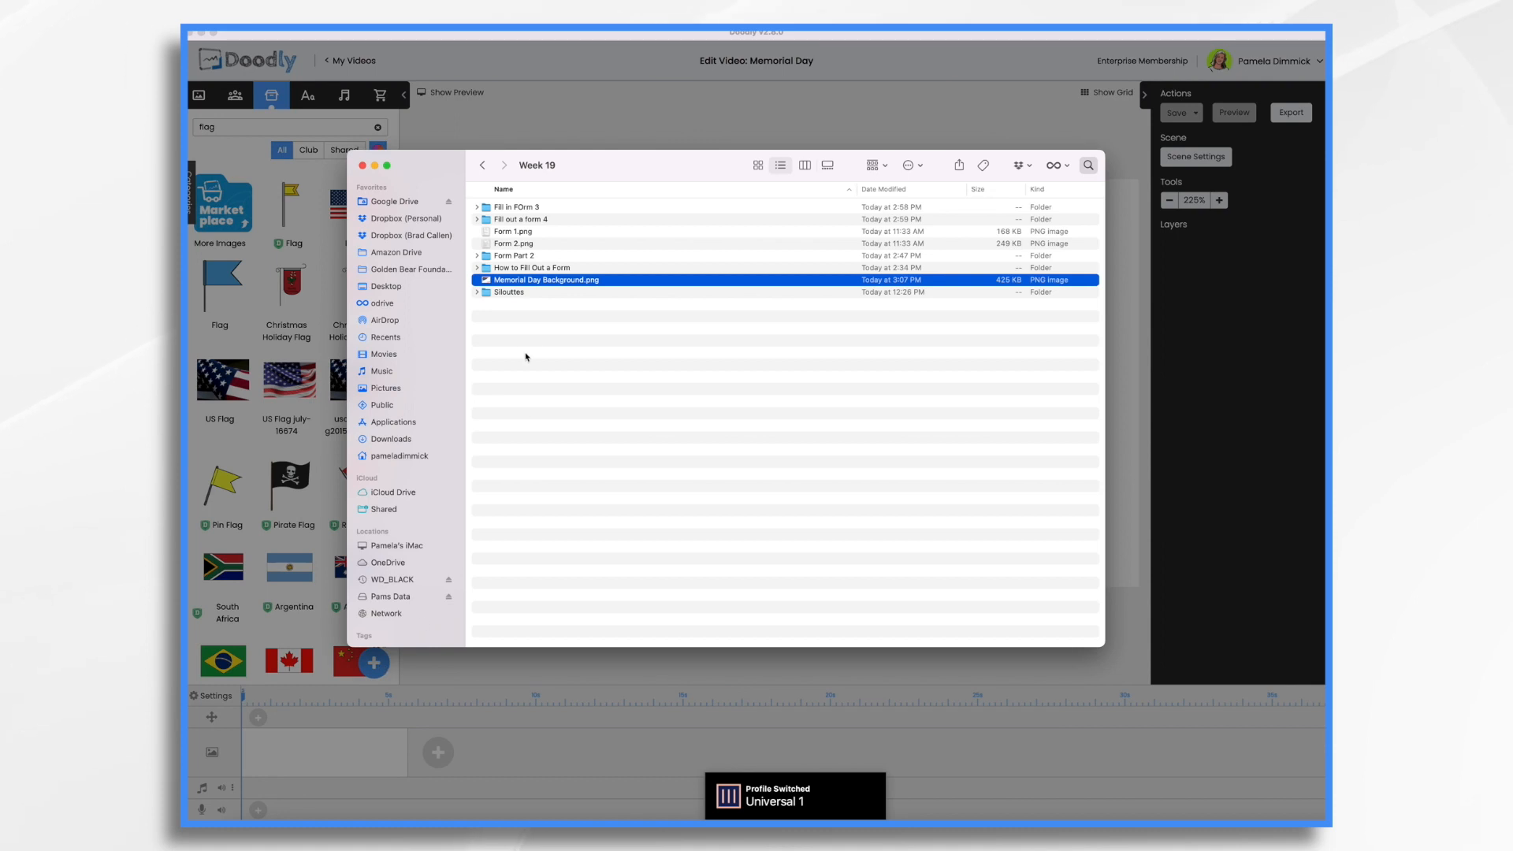
pyautogui.moveTo(539, 281)
pyautogui.mouseDown()
pyautogui.moveTo(771, 428)
pyautogui.moveTo(554, 297)
pyautogui.mouseUp()
pyautogui.click(833, 541)
# Step: Enlarge the Memorial Day Background image in the scene until it spans the full canvas width
pyautogui.moveTo(755, 422); pyautogui.dragTo(1040, 534)
pyautogui.moveTo(861, 498); pyautogui.dragTo(927, 497)
pyautogui.moveTo(1063, 595); pyautogui.dragTo(1132, 642)
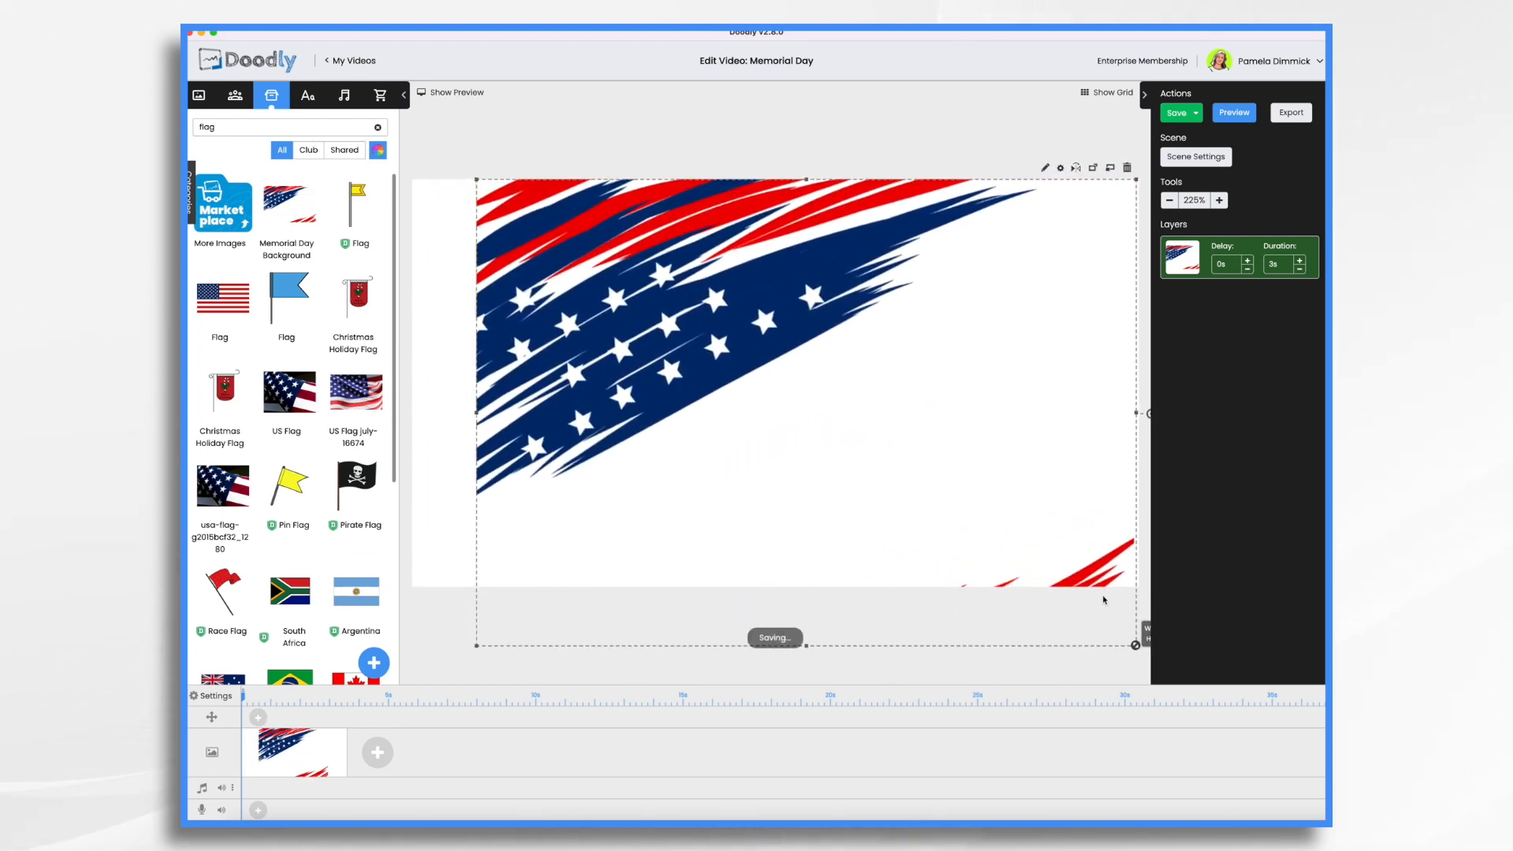
pyautogui.moveTo(993, 496); pyautogui.dragTo(929, 461)
pyautogui.moveTo(1068, 608)
pyautogui.mouseDown()
pyautogui.moveTo(1170, 665)
pyautogui.moveTo(1141, 660)
pyautogui.mouseUp()
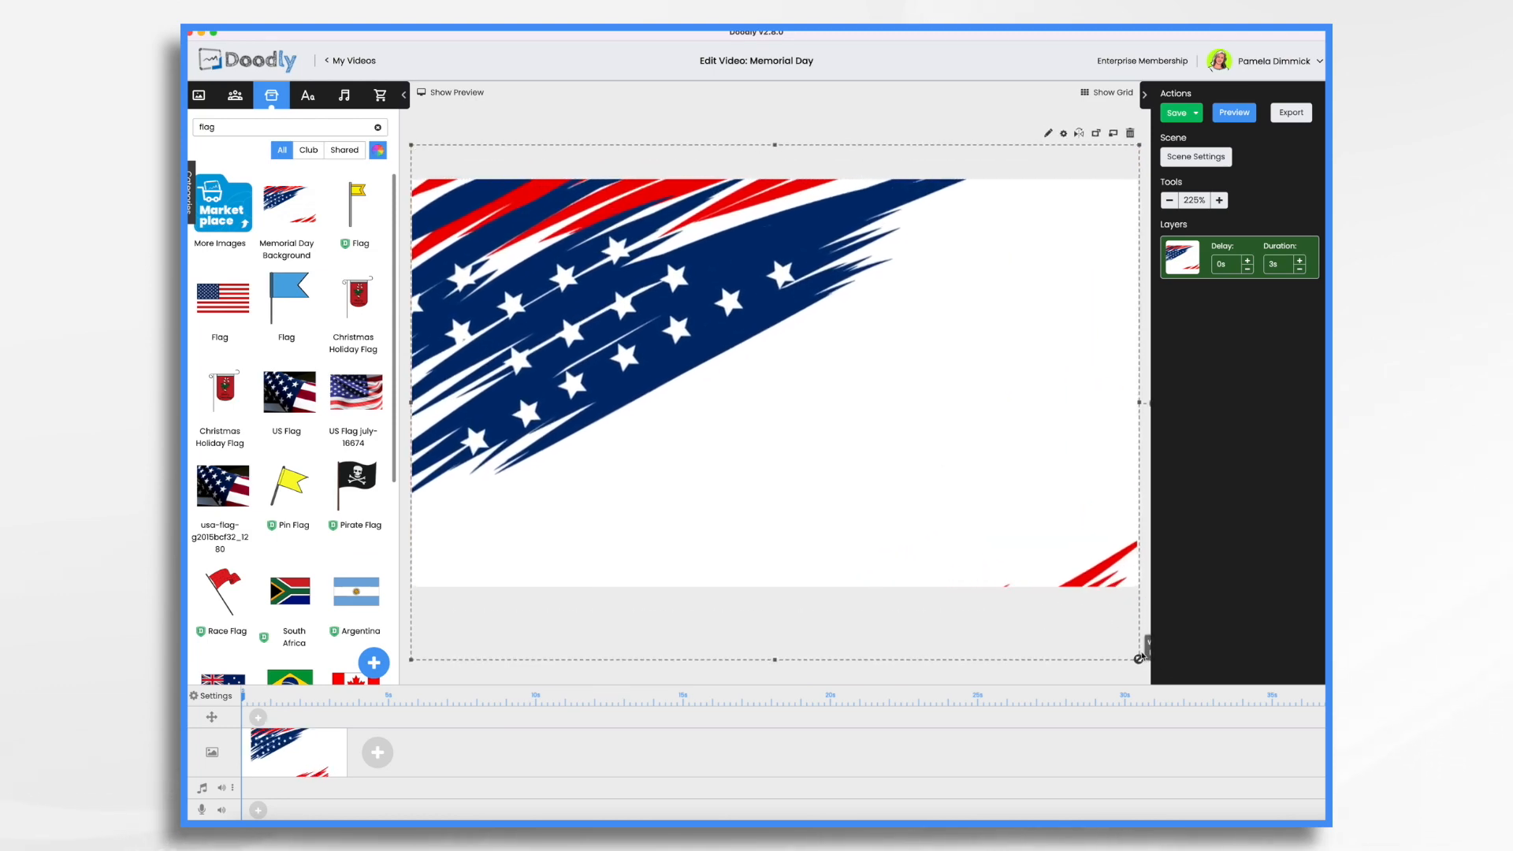
# Step: Align the background image with the top and side edges of the canvas
pyautogui.moveTo(931, 463); pyautogui.dragTo(934, 498)
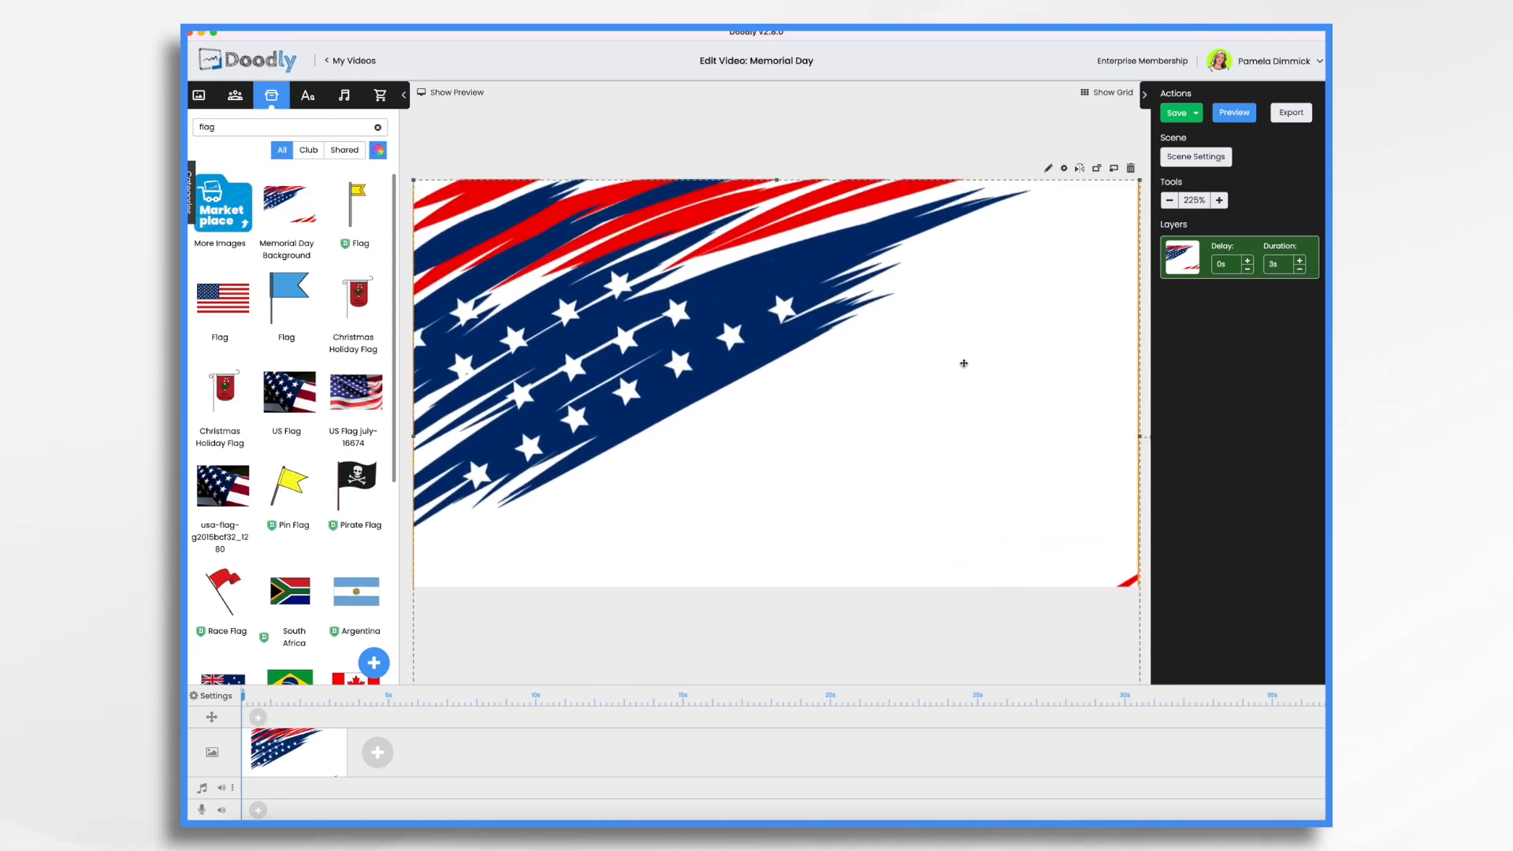
pyautogui.press('Left')
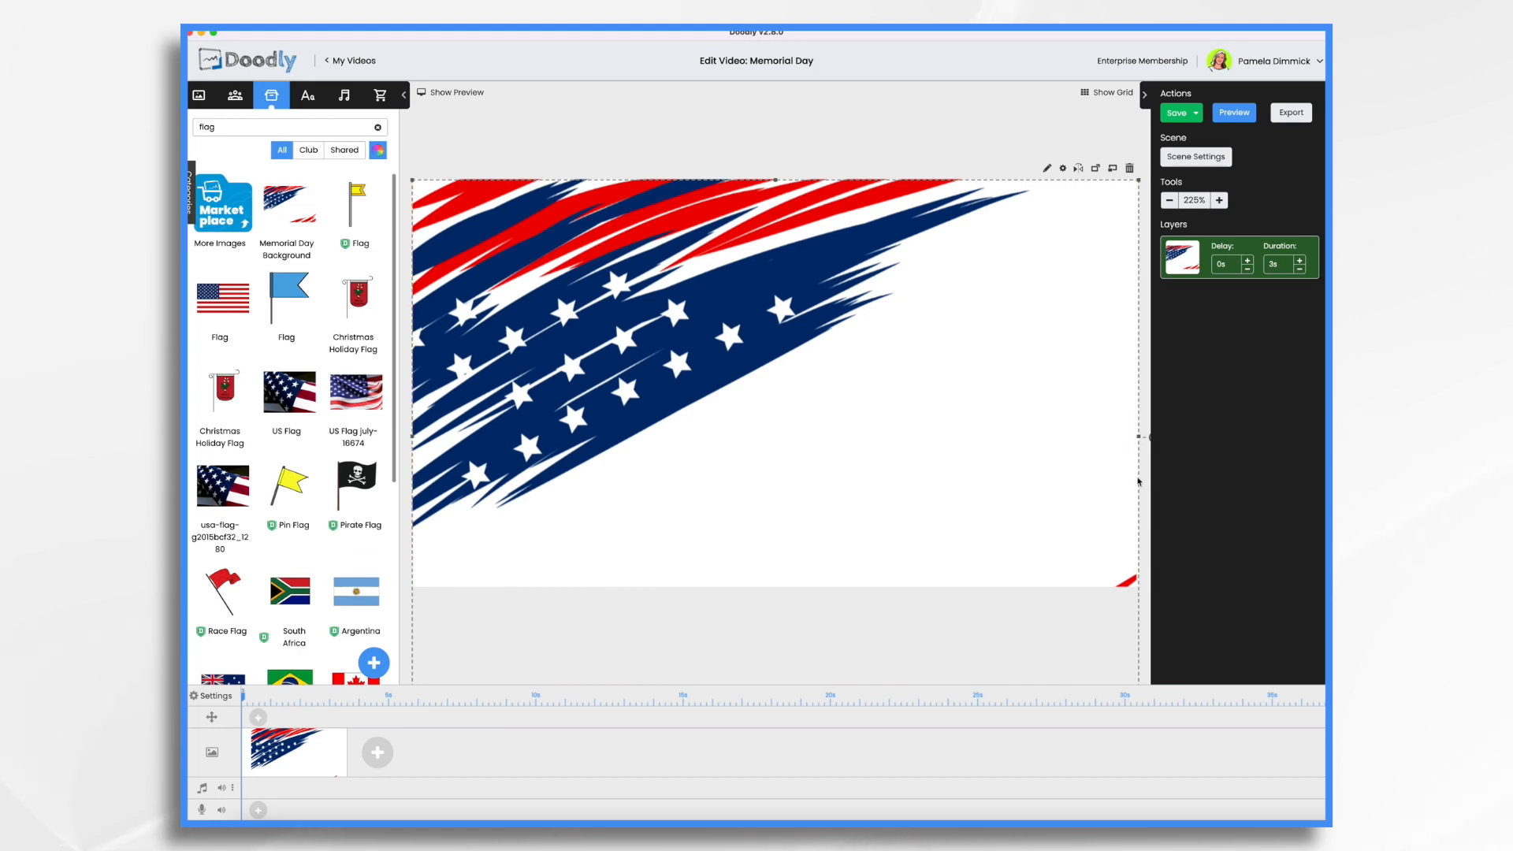
pyautogui.press('Right')
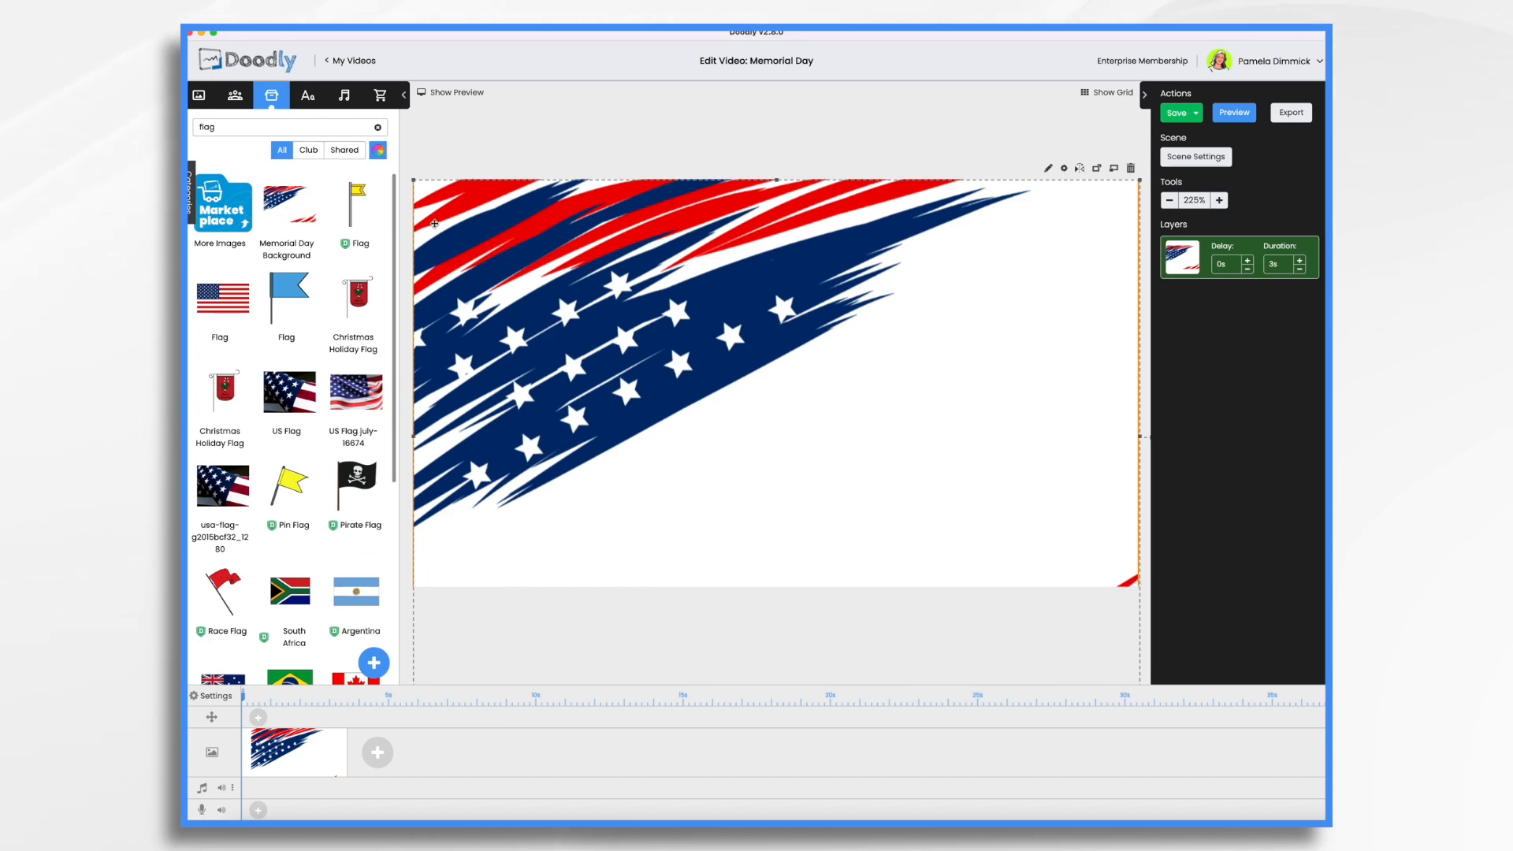
pyautogui.moveTo(427, 199); pyautogui.dragTo(427, 200)
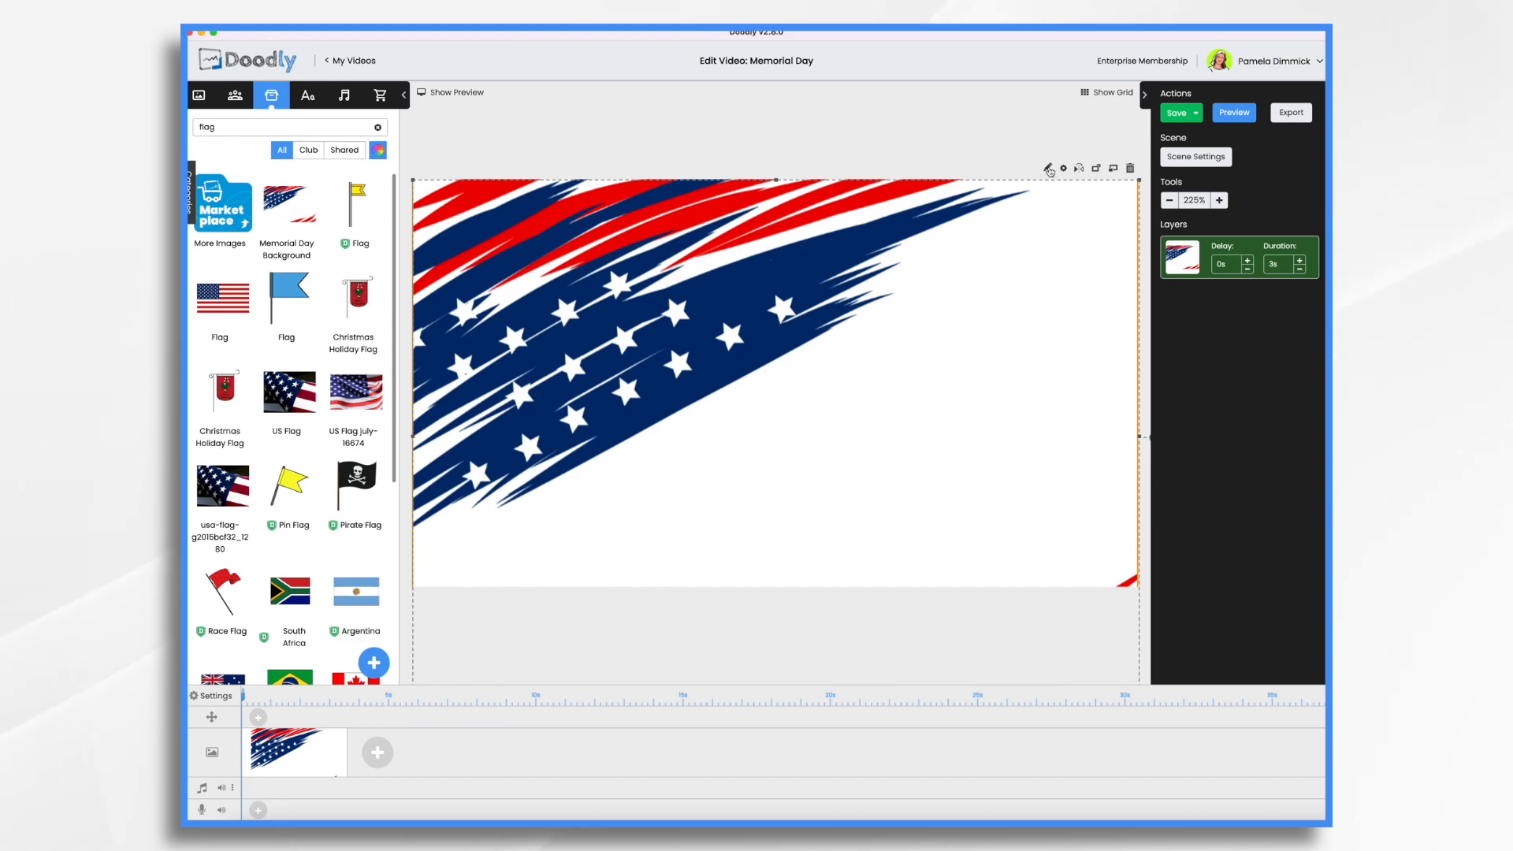
# Step: Edit the background asset's drawing and trace its first reveal path over the upper-left red stripe with path size 27
pyautogui.click(1048, 169)
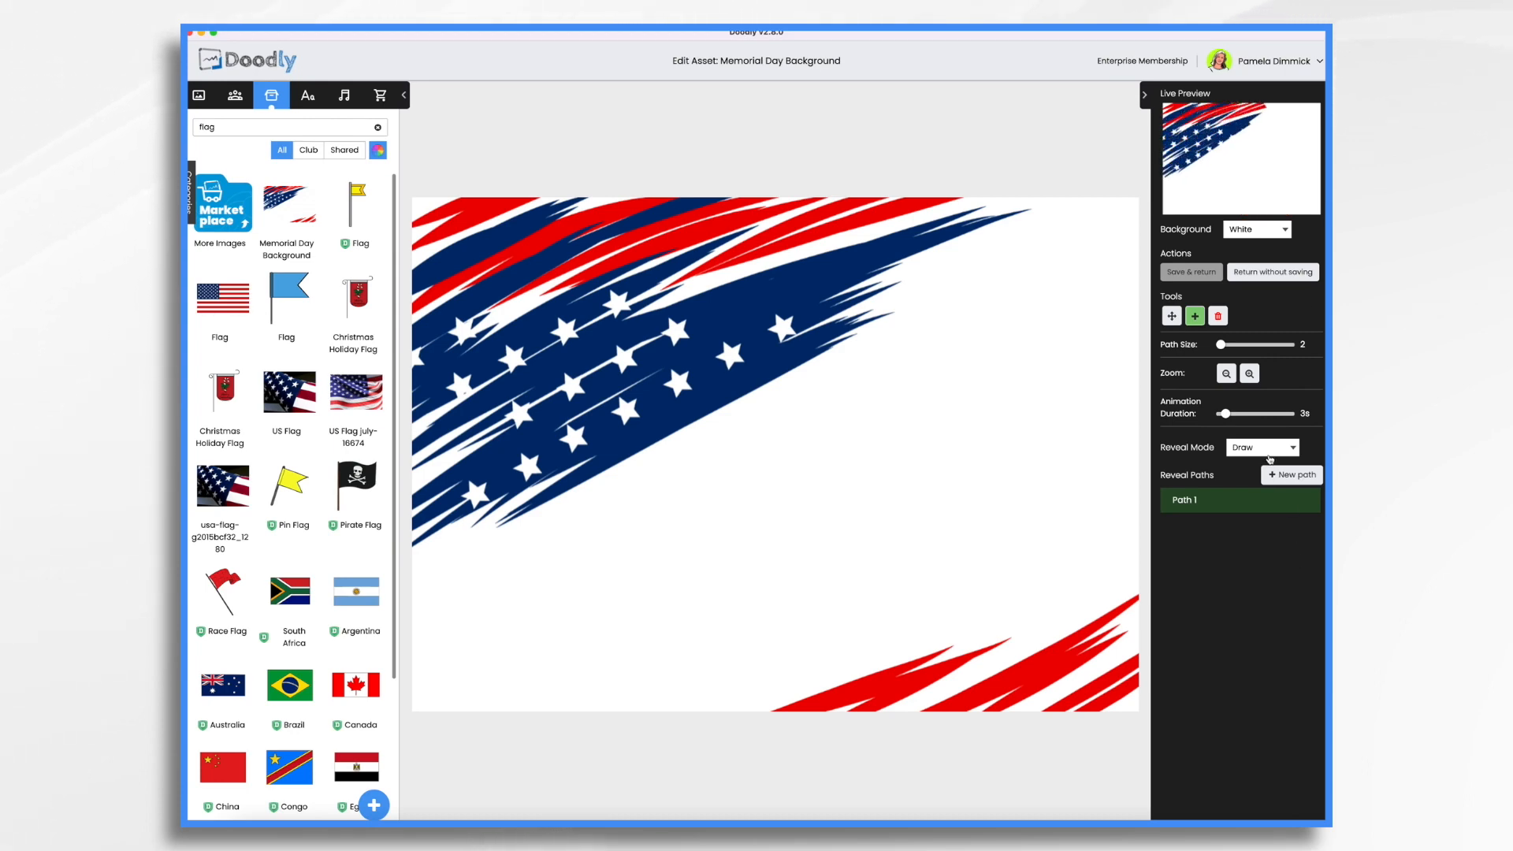
pyautogui.click(1251, 508)
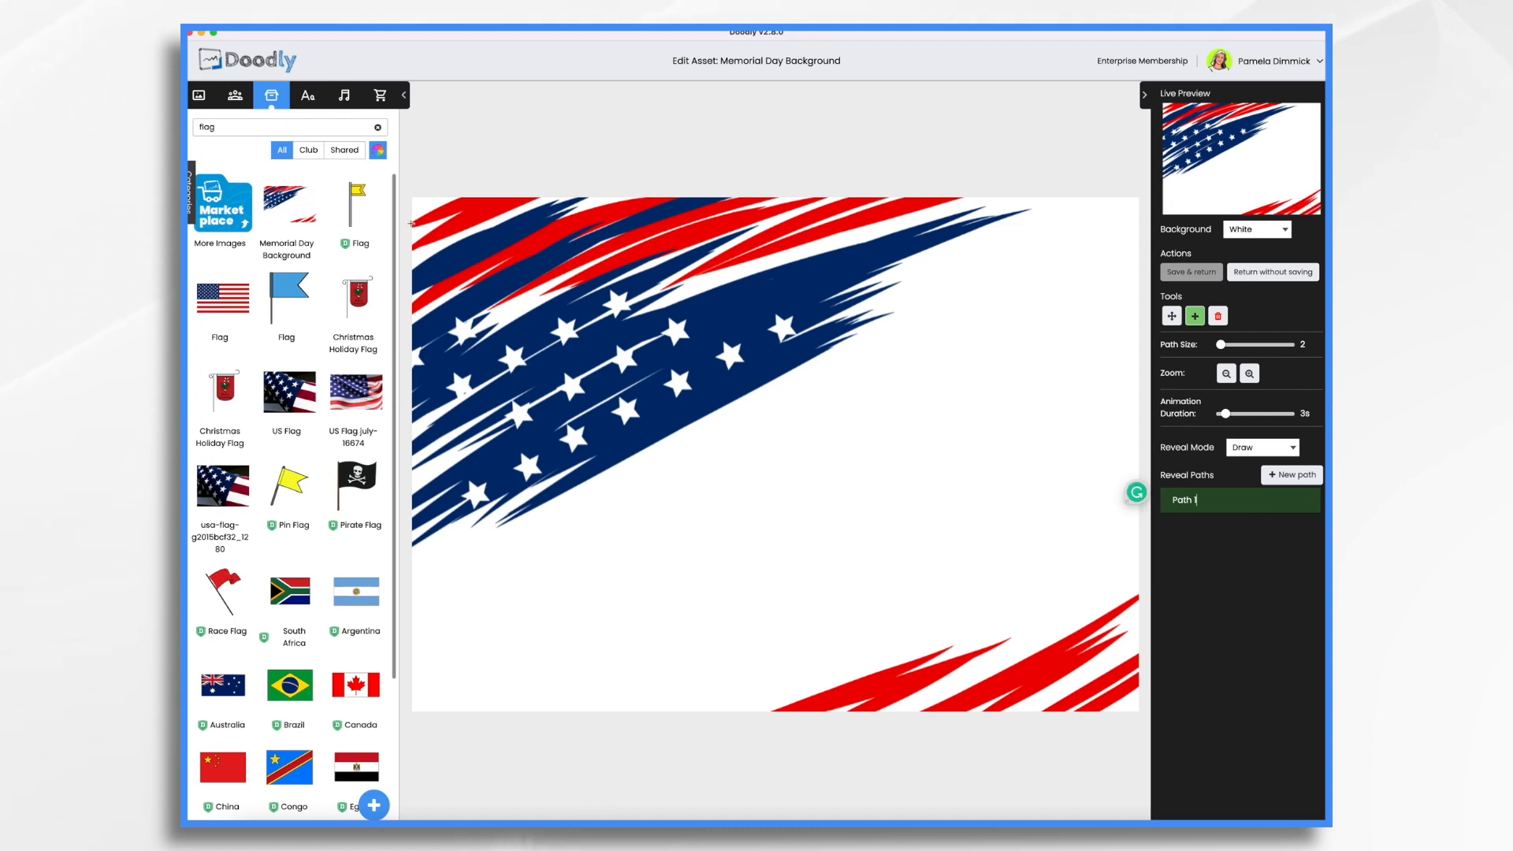
pyautogui.click(414, 225)
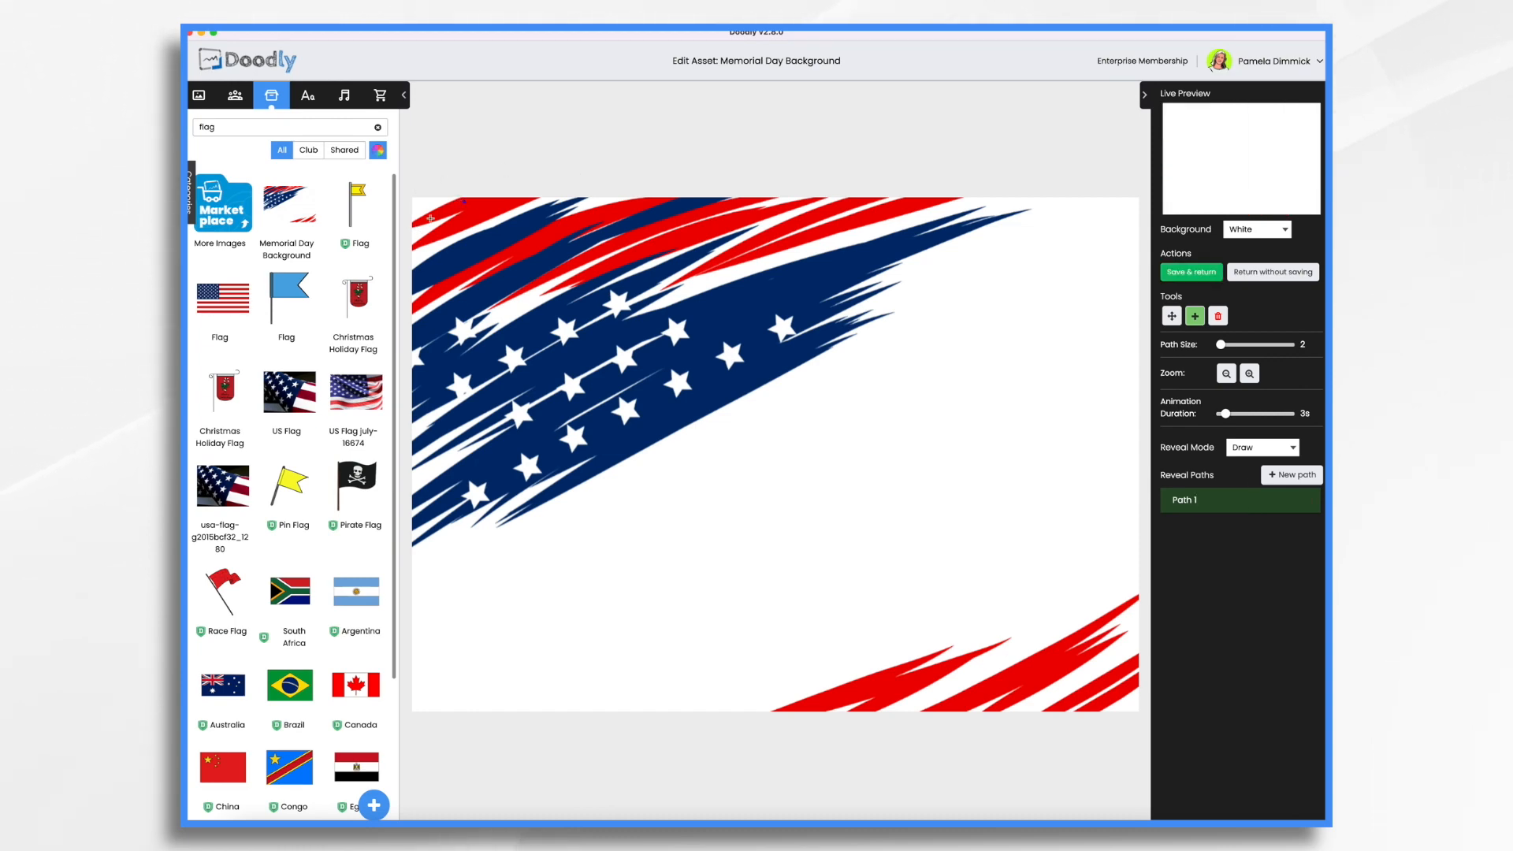
pyautogui.click(464, 202)
pyautogui.click(487, 200)
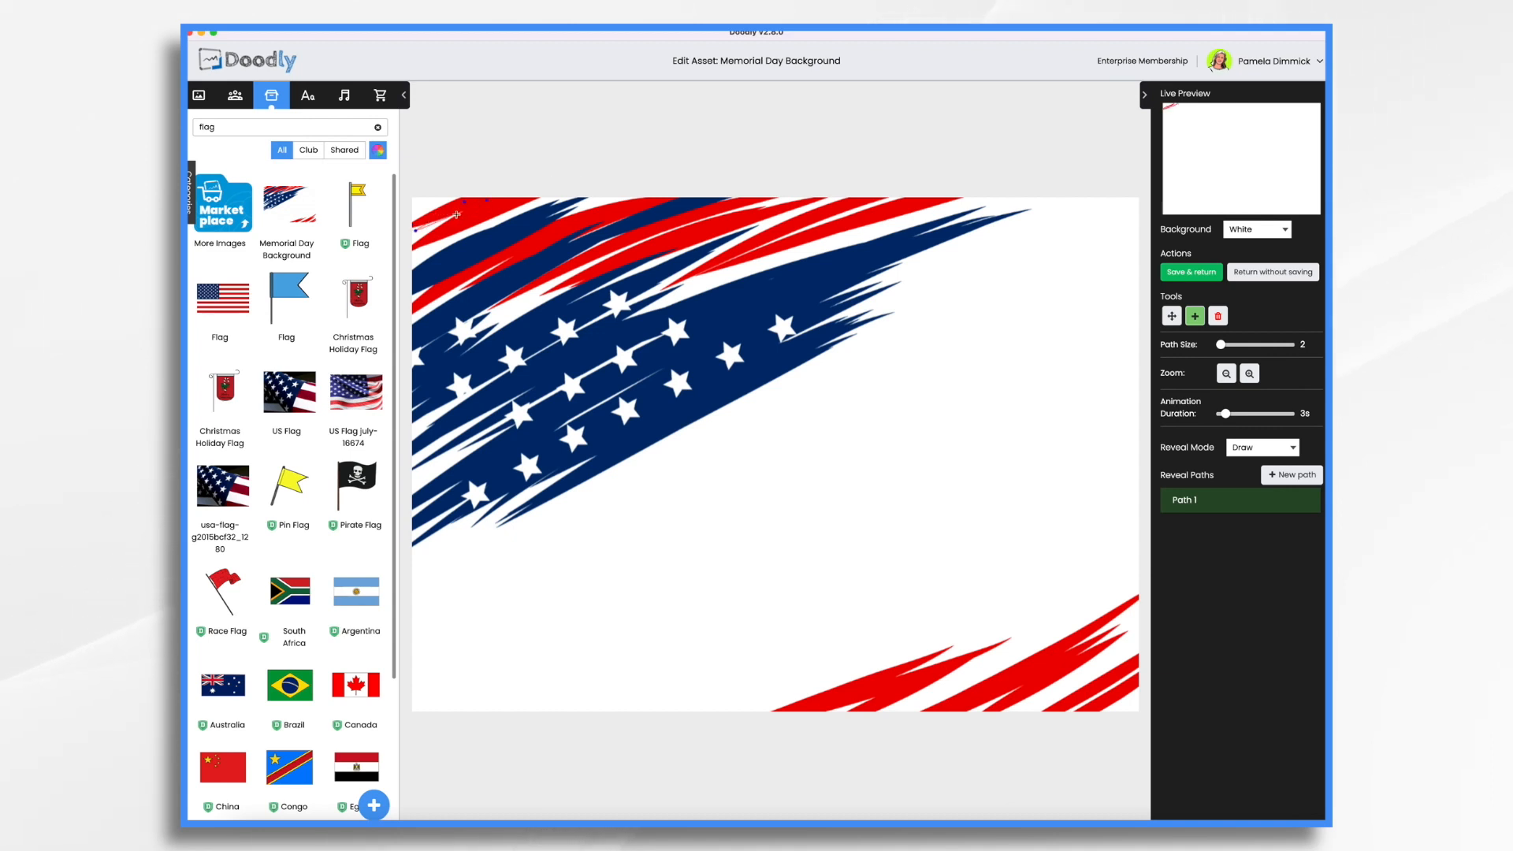
pyautogui.moveTo(1223, 348); pyautogui.dragTo(1230, 348)
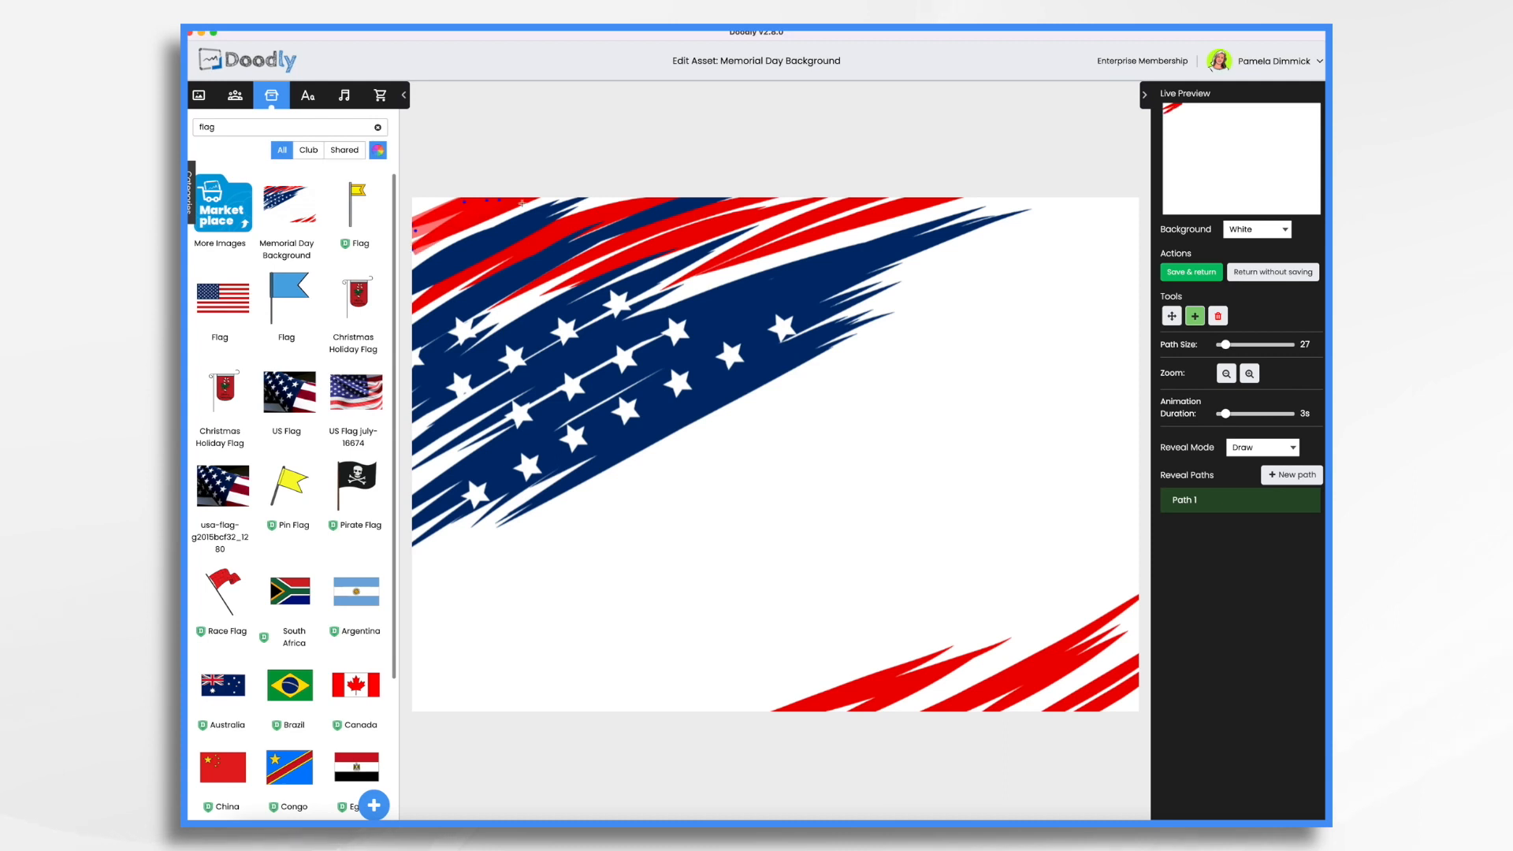
pyautogui.moveTo(522, 204); pyautogui.dragTo(535, 198)
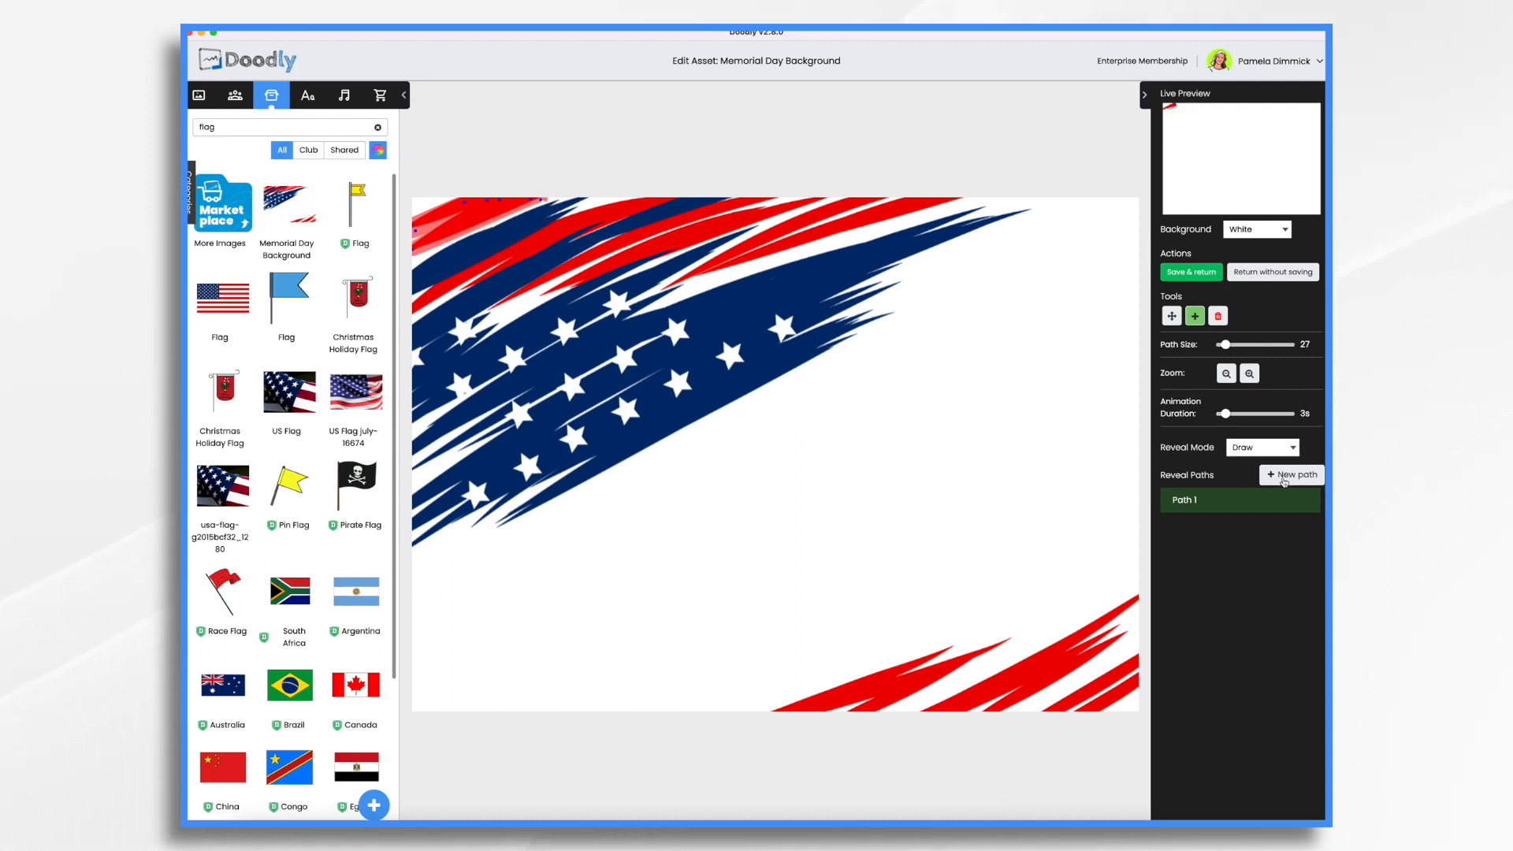
# Step: Add a second and a third reveal path along the next red stripes in the flag's upper part
pyautogui.click(1264, 474)
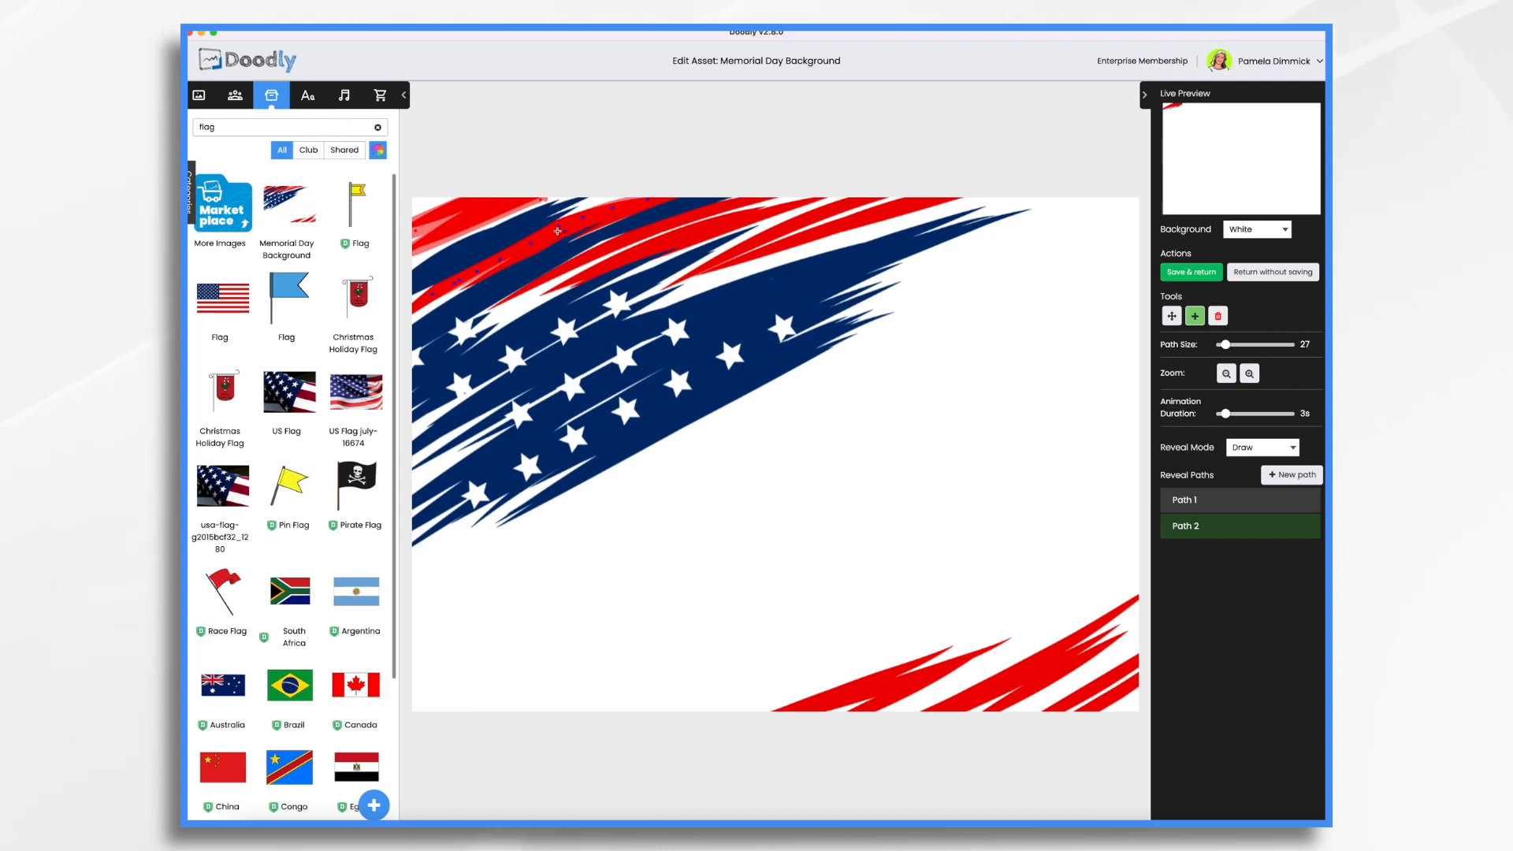
pyautogui.click(414, 316)
pyautogui.click(1291, 475)
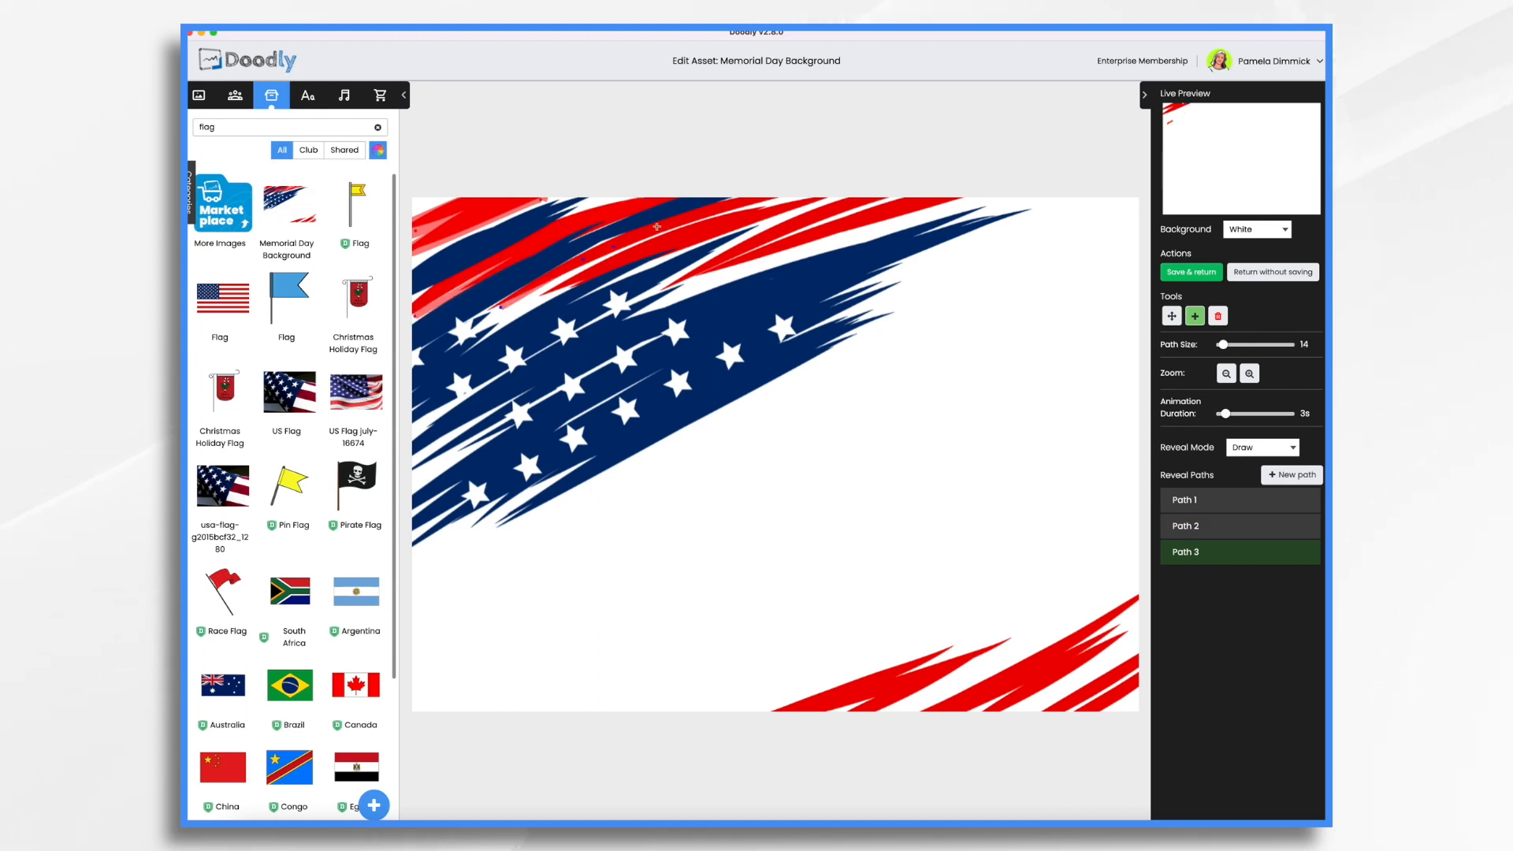
pyautogui.click(501, 307)
pyautogui.click(557, 283)
pyautogui.click(584, 259)
pyautogui.click(704, 239)
pyautogui.click(731, 224)
pyautogui.click(821, 200)
# Step: Add a fourth reveal path with path size 34 over the outermost red stripe of the upper flag
pyautogui.click(1291, 476)
pyautogui.click(701, 276)
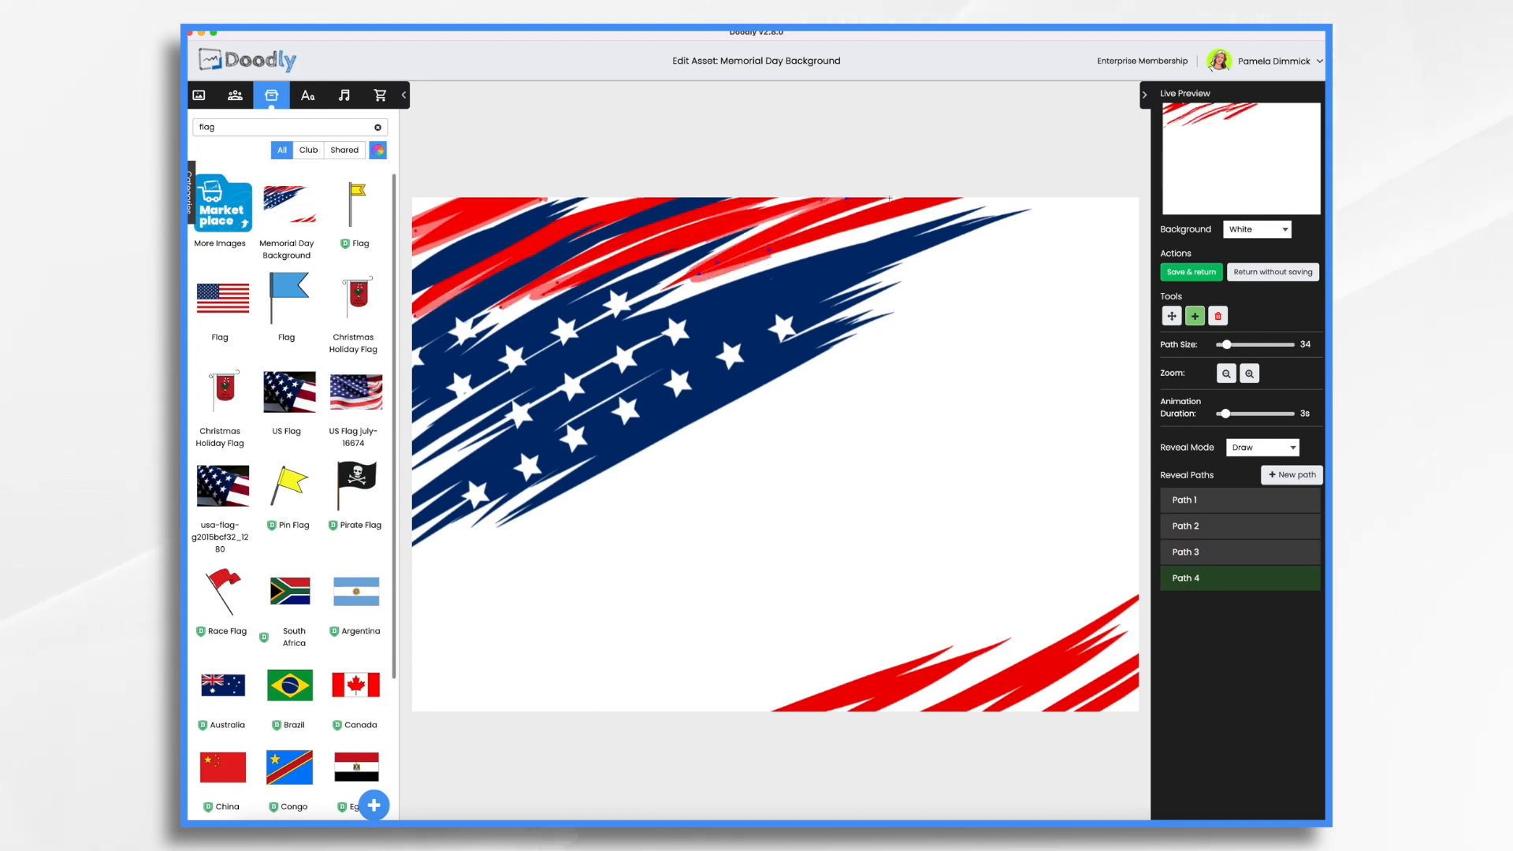
pyautogui.click(891, 199)
pyautogui.click(784, 255)
# Step: Add a fifth reveal path with path size 216 covering the red strokes in the image's lower-right corner
pyautogui.click(1292, 475)
pyautogui.click(775, 710)
pyautogui.click(983, 635)
pyautogui.moveTo(1223, 344); pyautogui.dragTo(1259, 344)
pyautogui.click(1116, 598)
pyautogui.click(1137, 587)
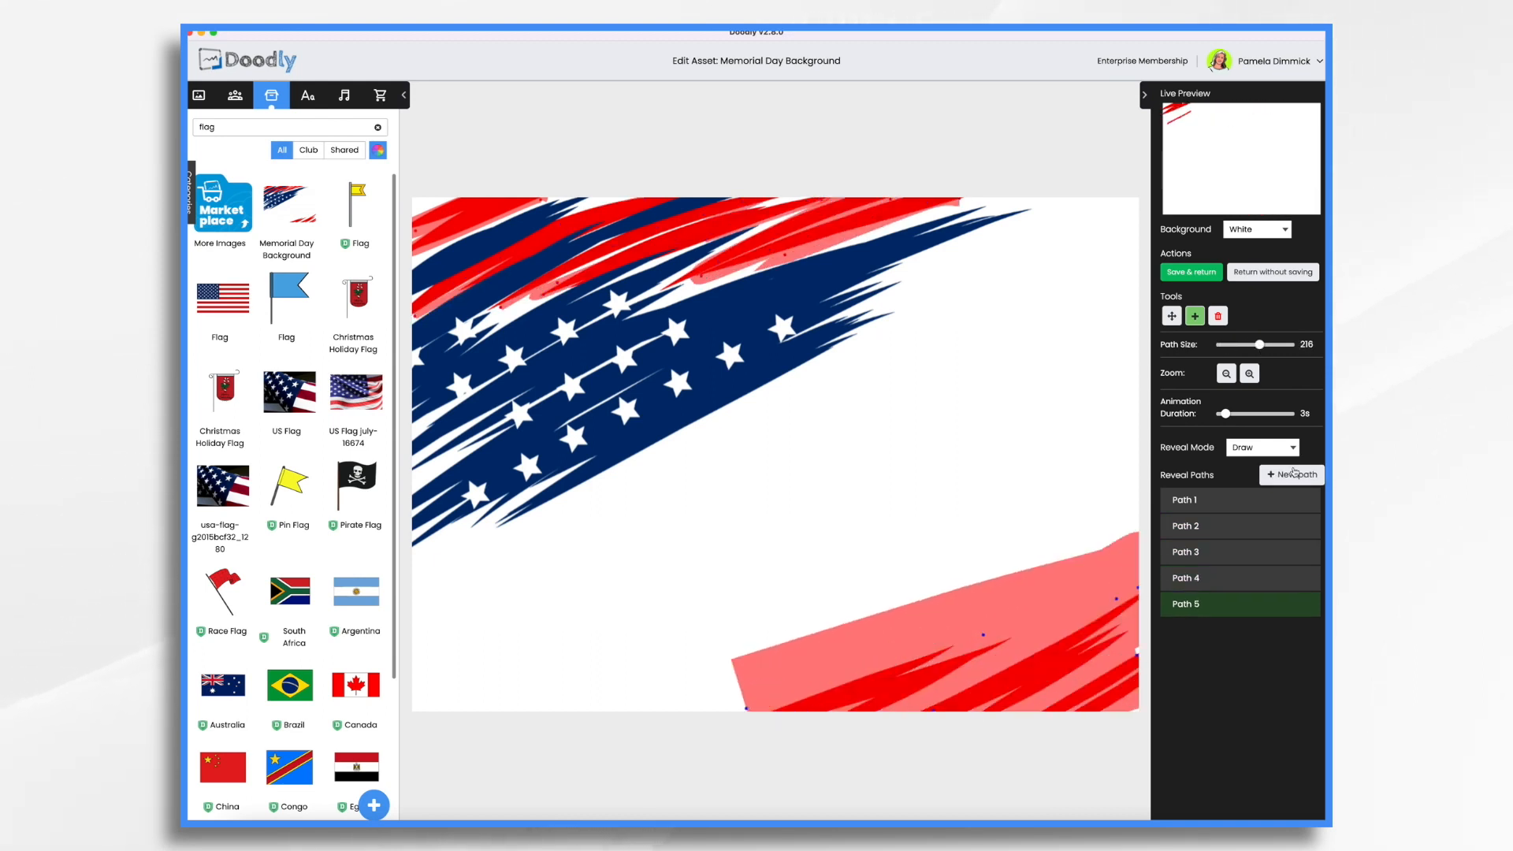
# Step: Add a sixth reveal path with path size 55, set the animation duration to 5s, and cover the upper blue strokes
pyautogui.click(1291, 475)
pyautogui.moveTo(1226, 413)
pyautogui.mouseDown()
pyautogui.moveTo(1201, 418)
pyautogui.moveTo(1231, 413)
pyautogui.mouseUp()
pyautogui.moveTo(1259, 344); pyautogui.dragTo(1230, 345)
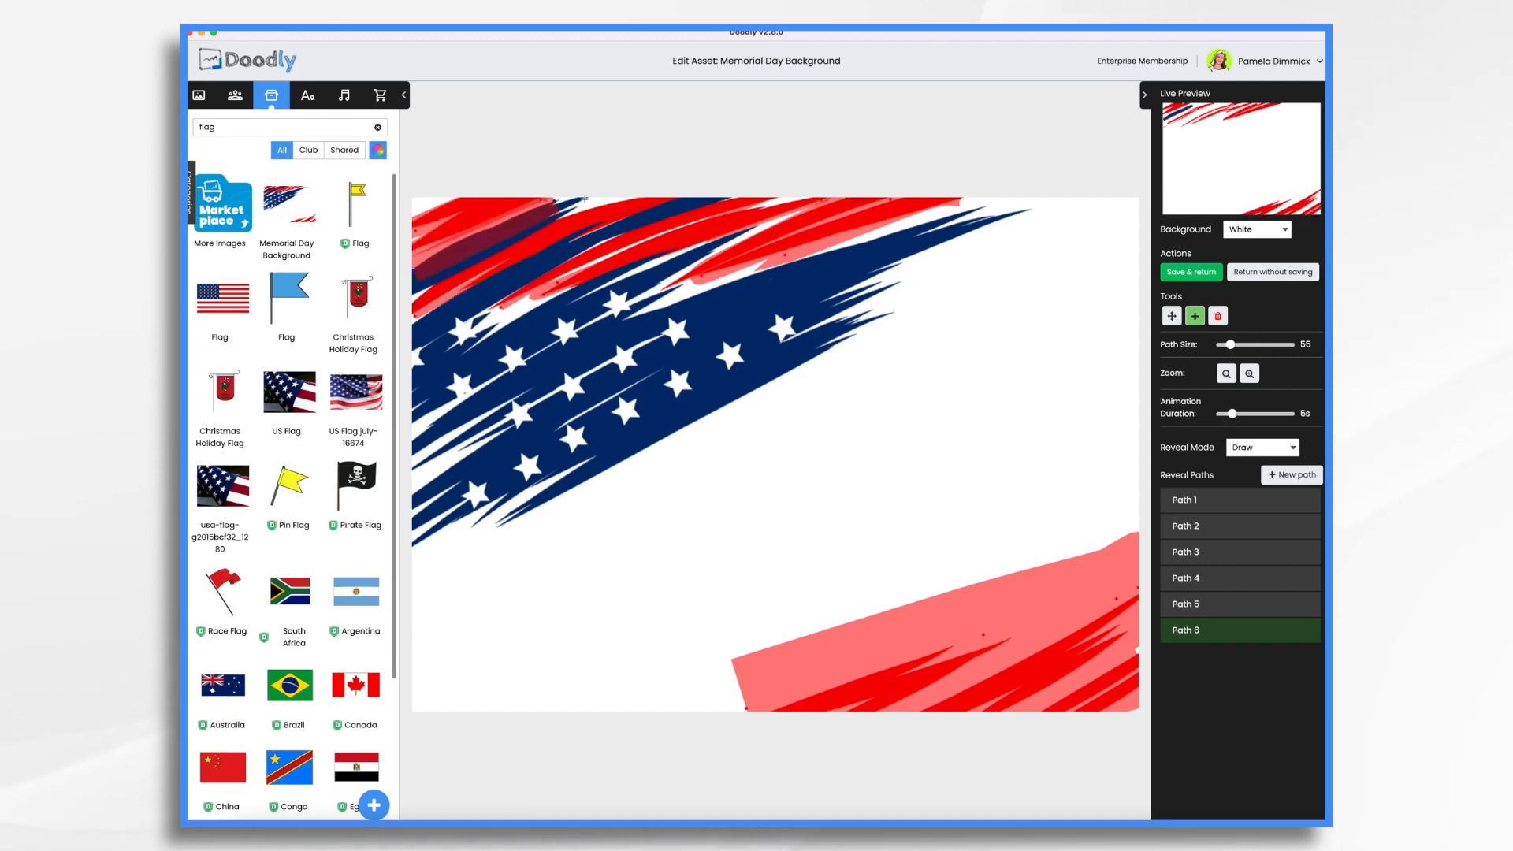
pyautogui.click(414, 347)
pyautogui.click(679, 200)
pyautogui.click(729, 200)
pyautogui.click(414, 371)
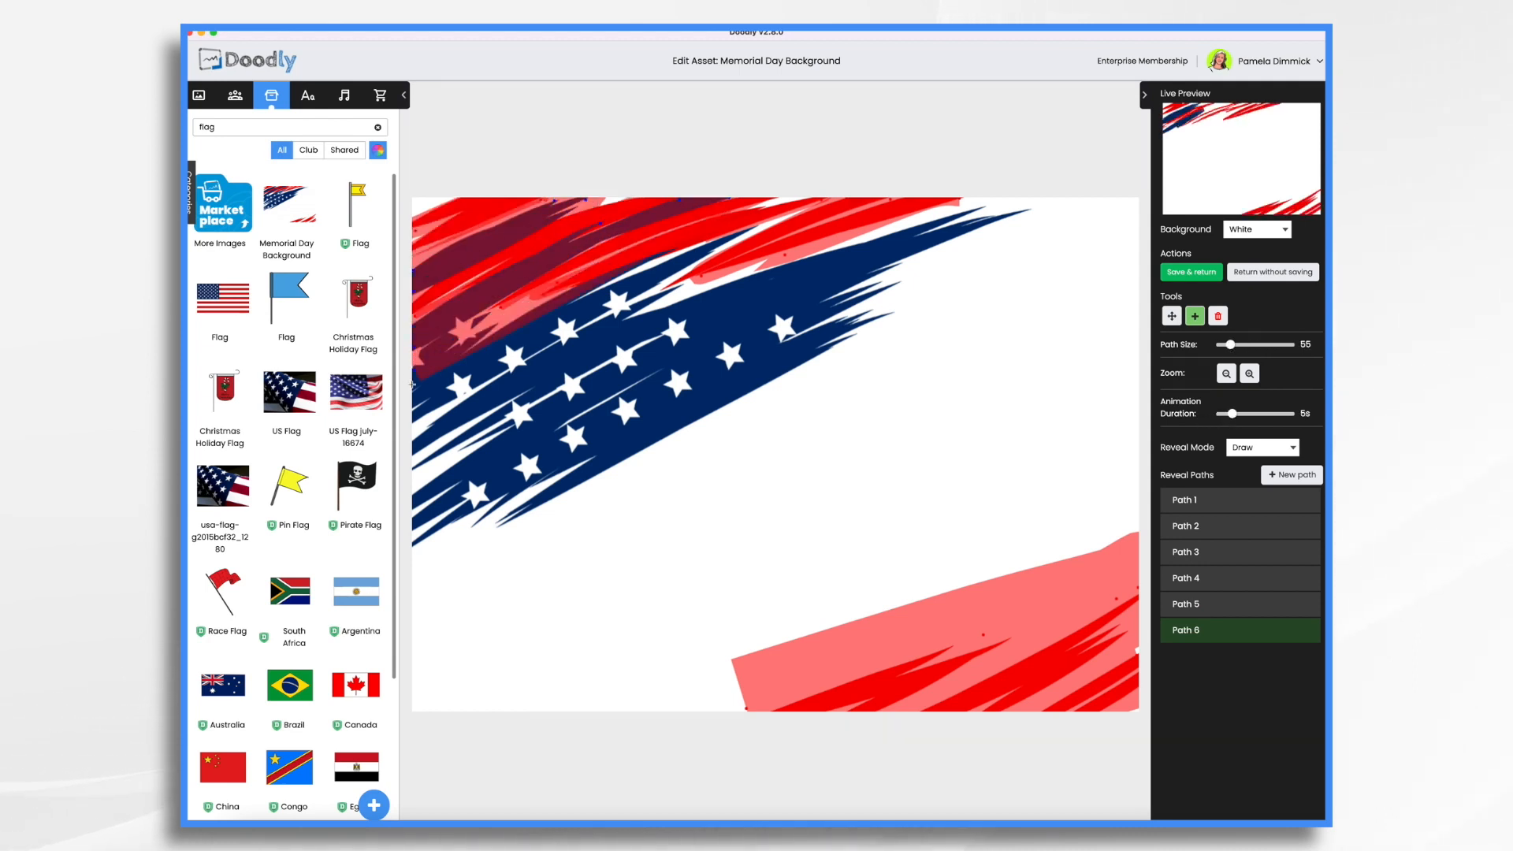
pyautogui.click(703, 243)
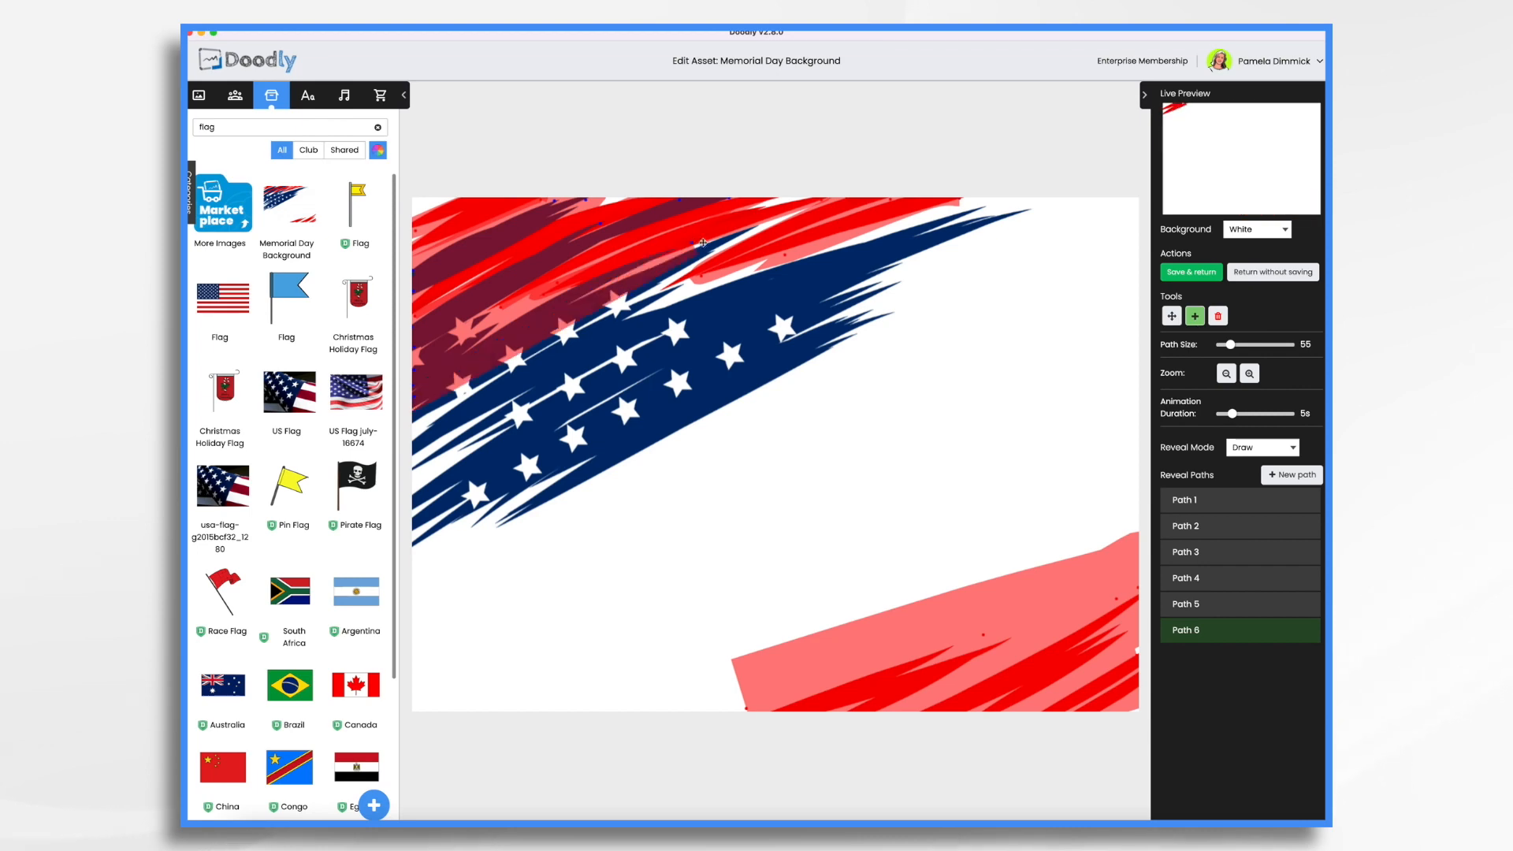
pyautogui.click(762, 225)
pyautogui.click(461, 376)
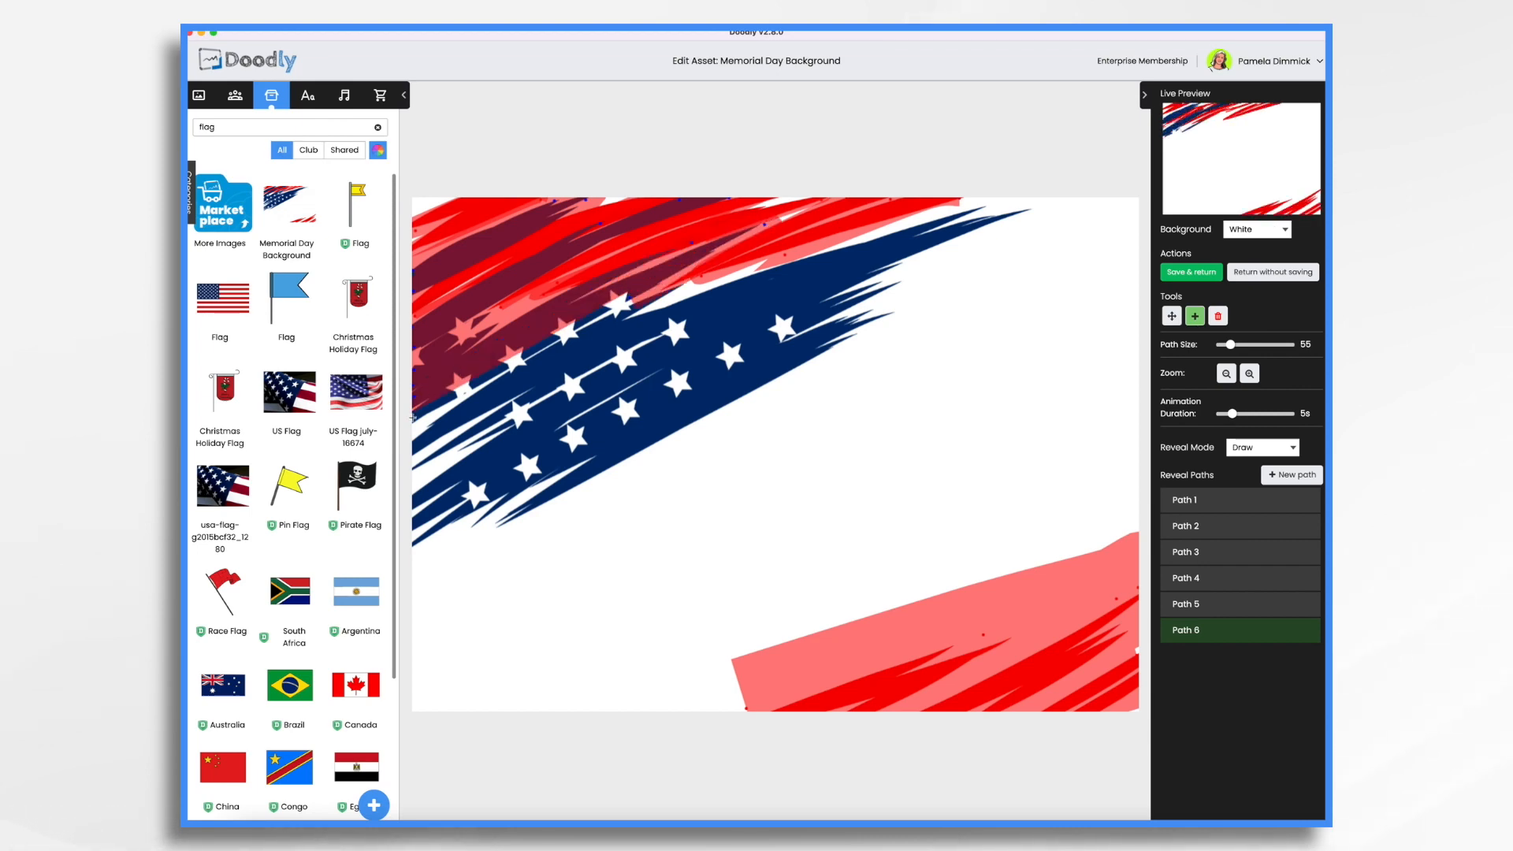
# Step: Extend the sixth reveal path back and forth over the upper star rows to the blue stroke's tip
pyautogui.click(412, 419)
pyautogui.click(694, 286)
pyautogui.click(414, 450)
pyautogui.click(754, 276)
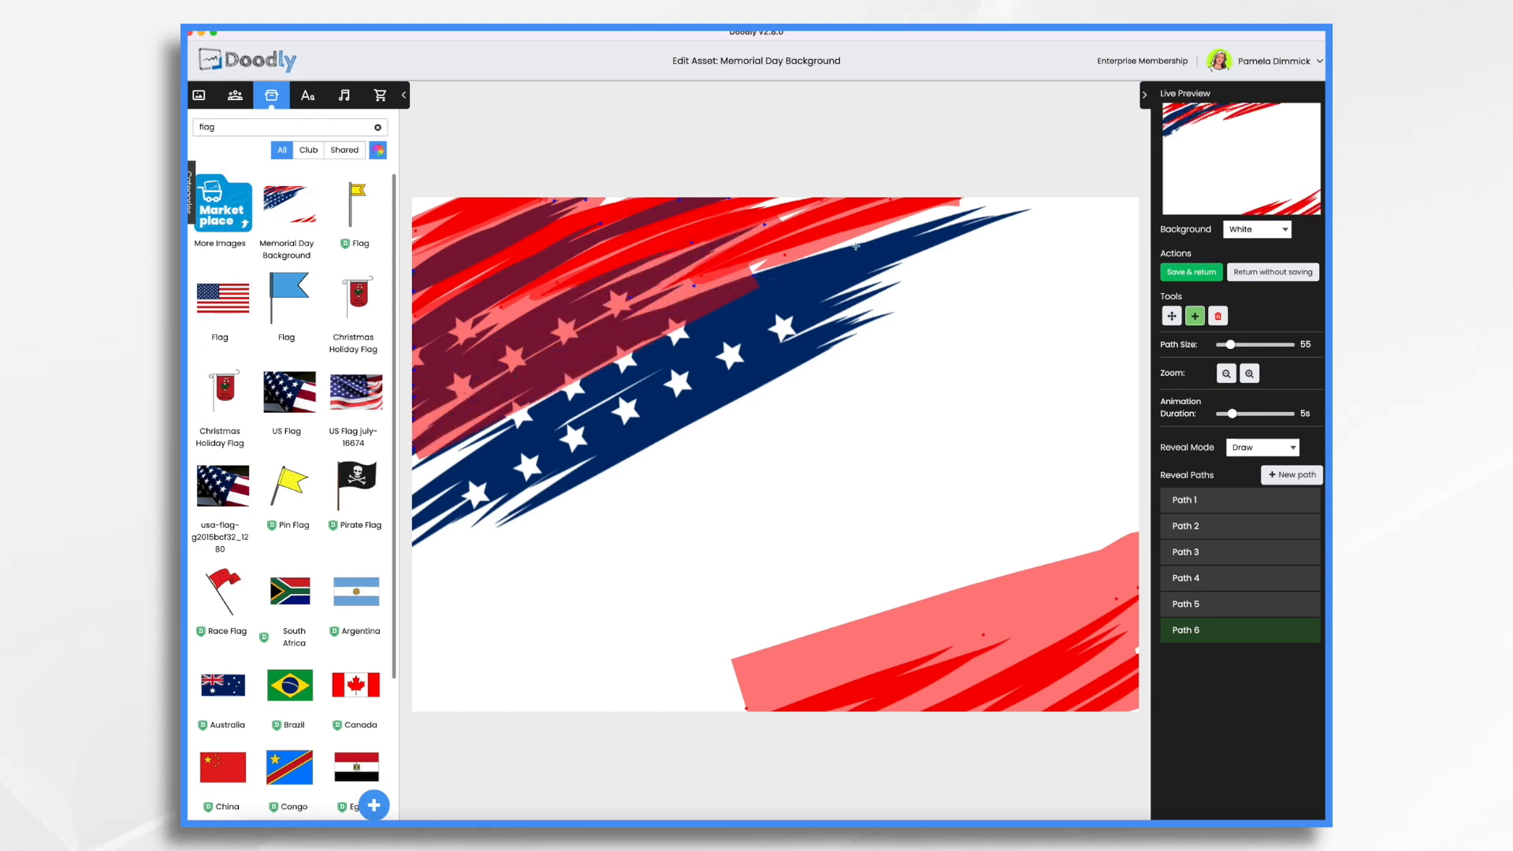
pyautogui.click(856, 247)
pyautogui.click(994, 203)
pyautogui.click(413, 480)
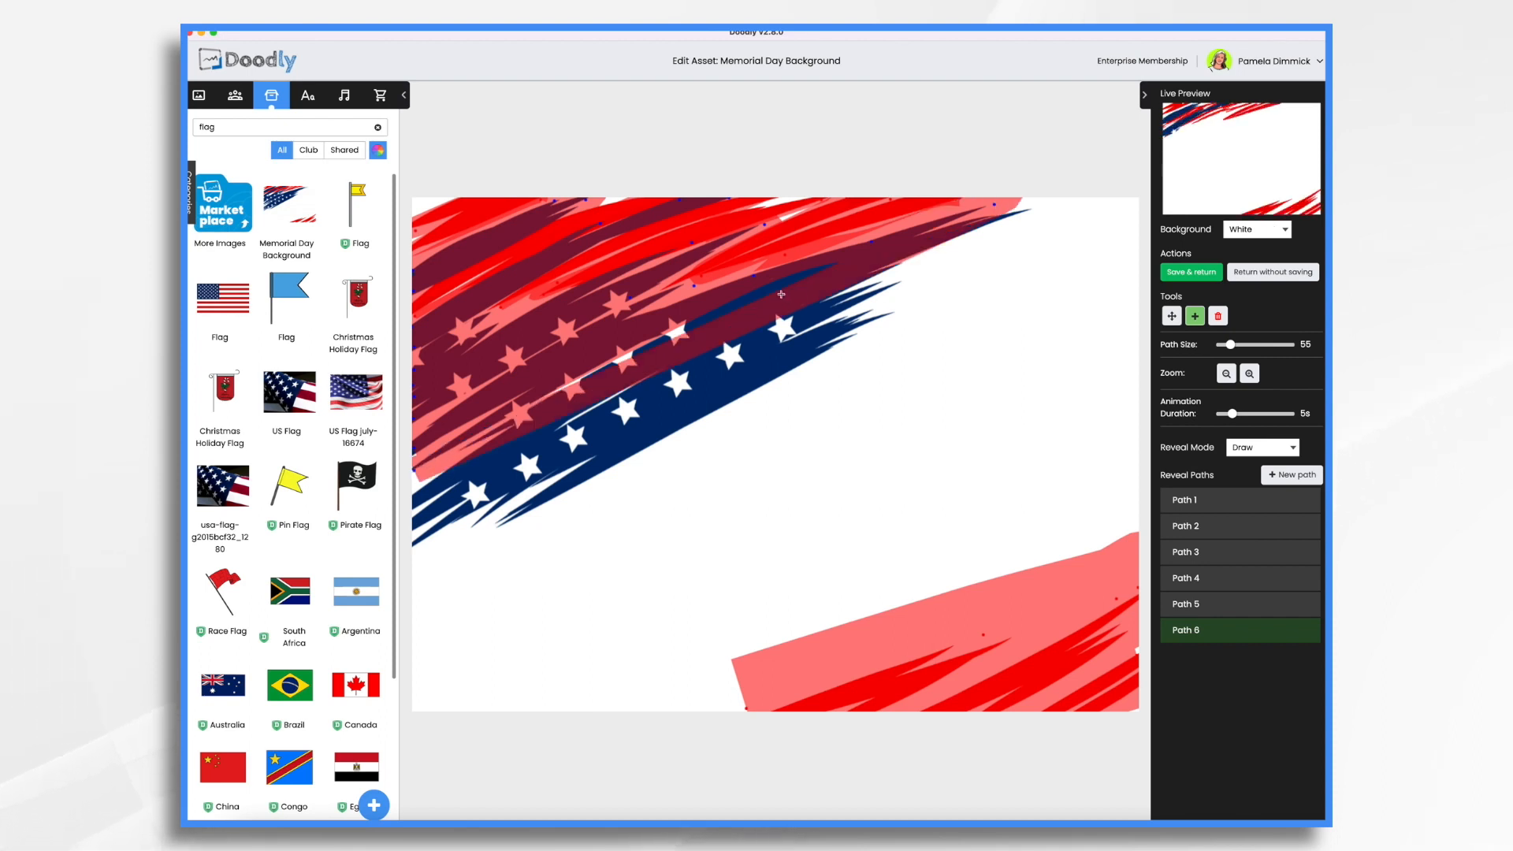
# Step: Undo misplaced points of the sixth path and retrace it over the middle star rows out to the blue tip
pyautogui.press('super+z')
pyautogui.click(716, 315)
pyautogui.click(418, 475)
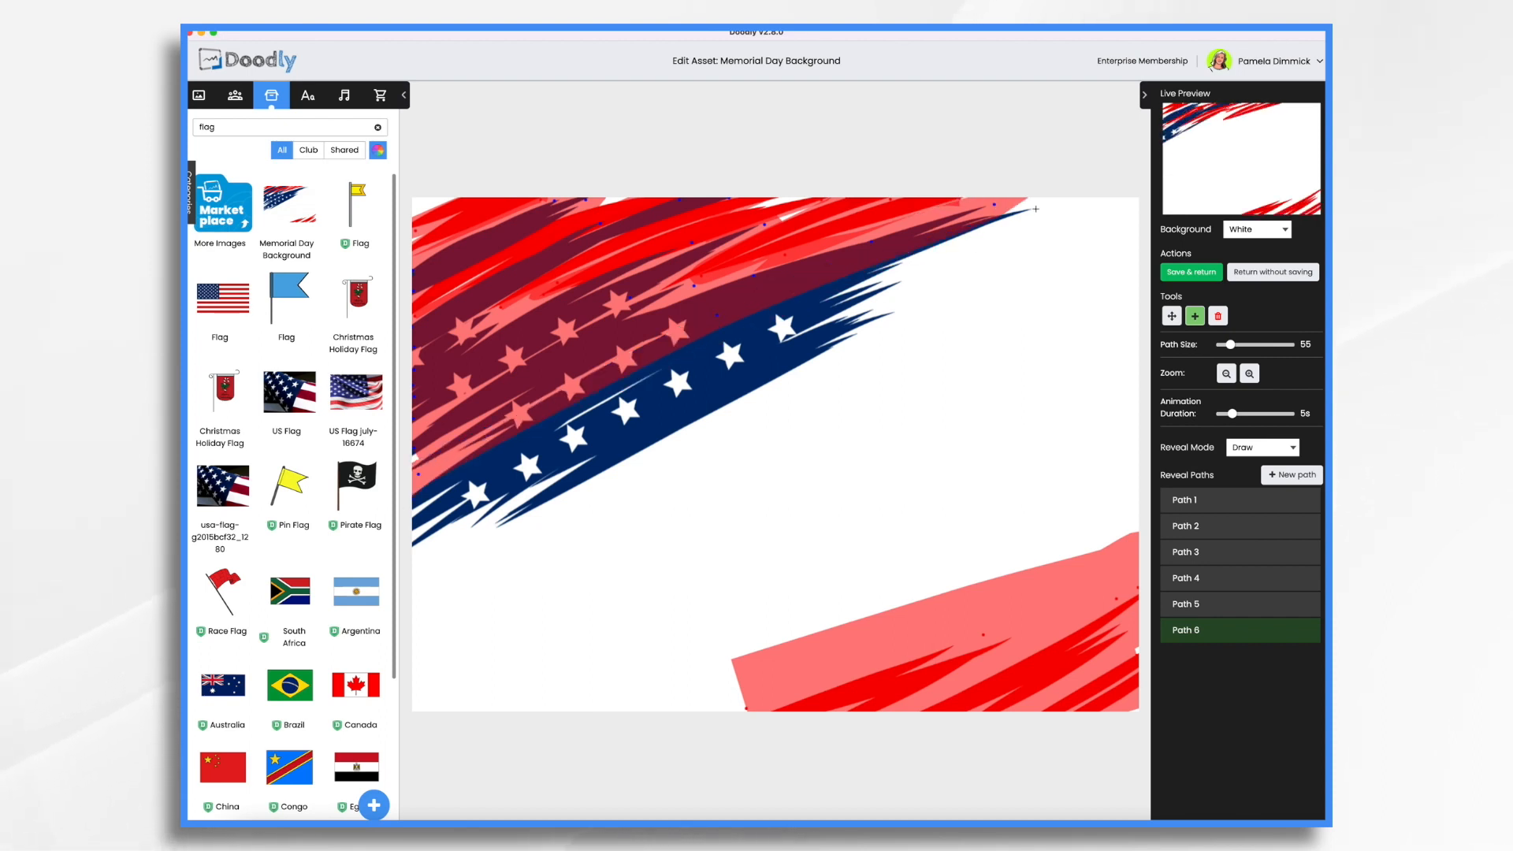
pyautogui.click(1035, 209)
pyautogui.press('super+z')
pyautogui.click(757, 313)
pyautogui.click(990, 225)
pyautogui.click(1033, 209)
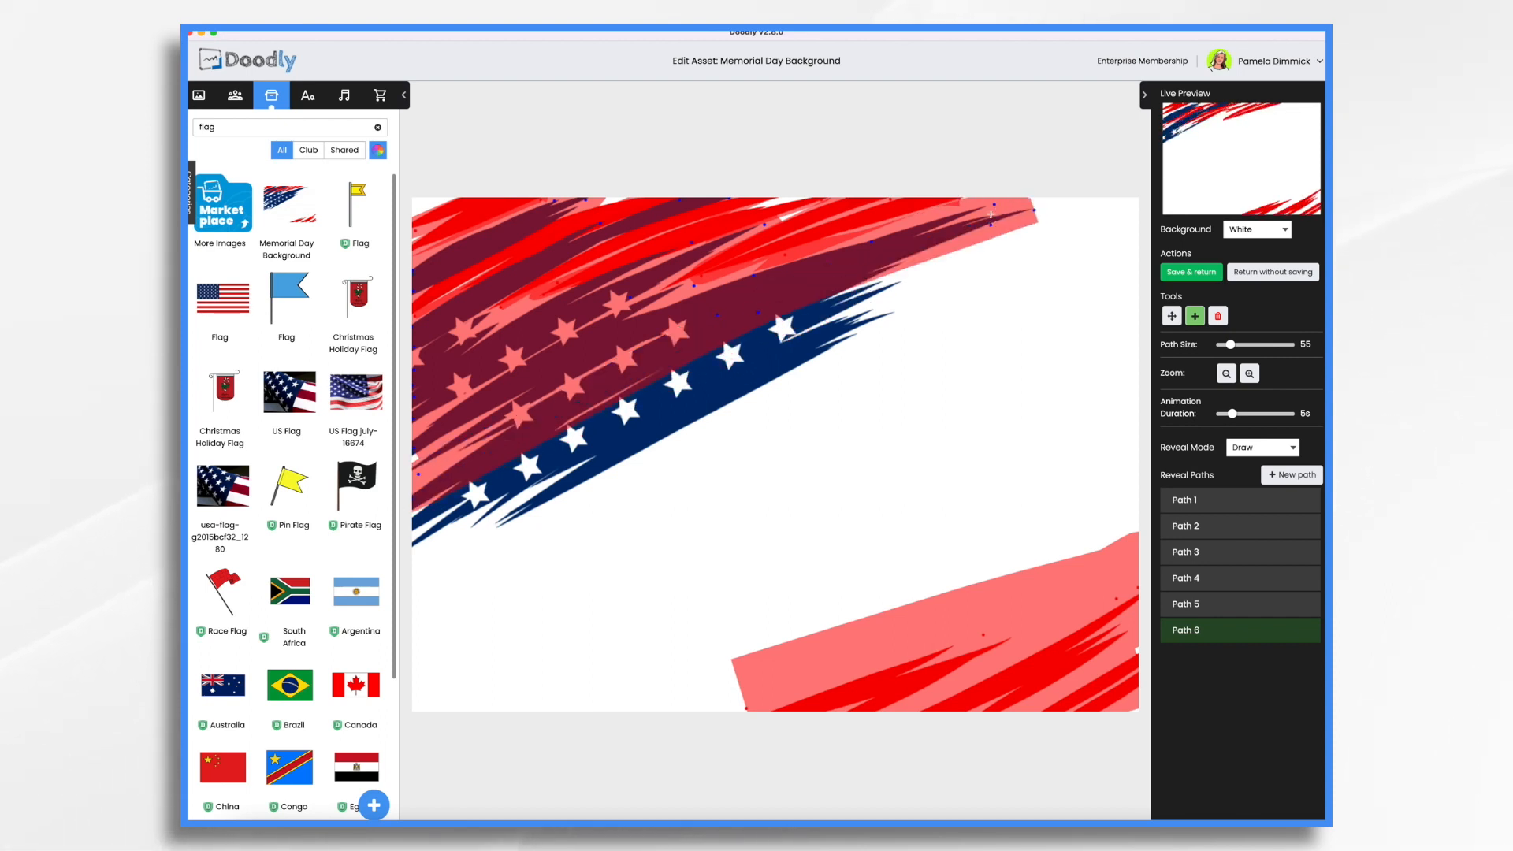
# Step: Cover the remaining lower star rows and blue edge with the sixth reveal path, then save the asset and return
pyautogui.click(726, 352)
pyautogui.click(436, 507)
pyautogui.click(414, 526)
pyautogui.click(418, 547)
pyautogui.click(534, 470)
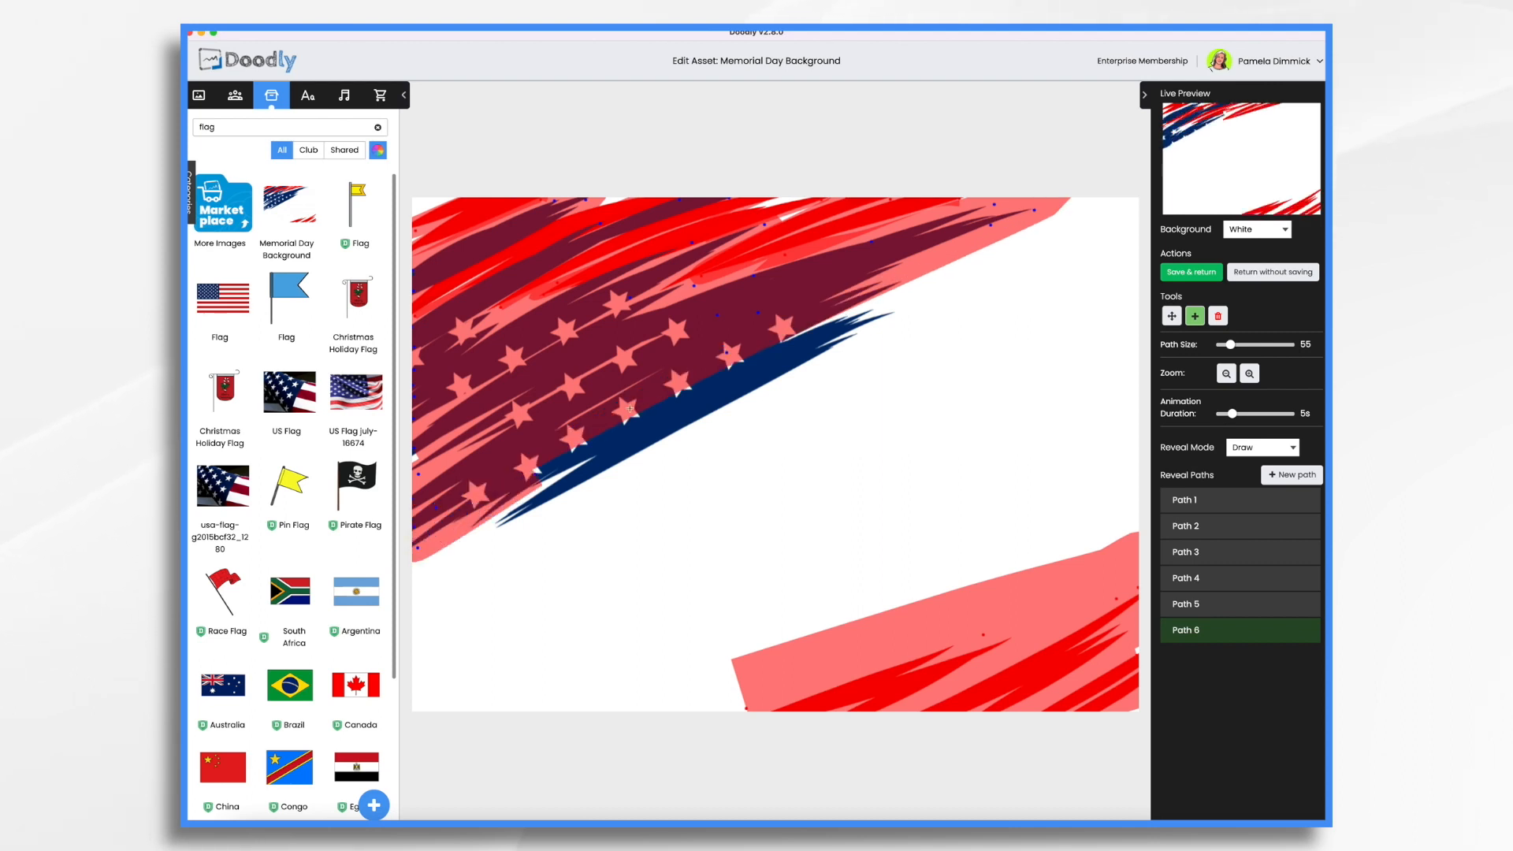
pyautogui.click(690, 391)
pyautogui.click(829, 317)
pyautogui.click(890, 301)
pyautogui.click(509, 518)
pyautogui.click(498, 528)
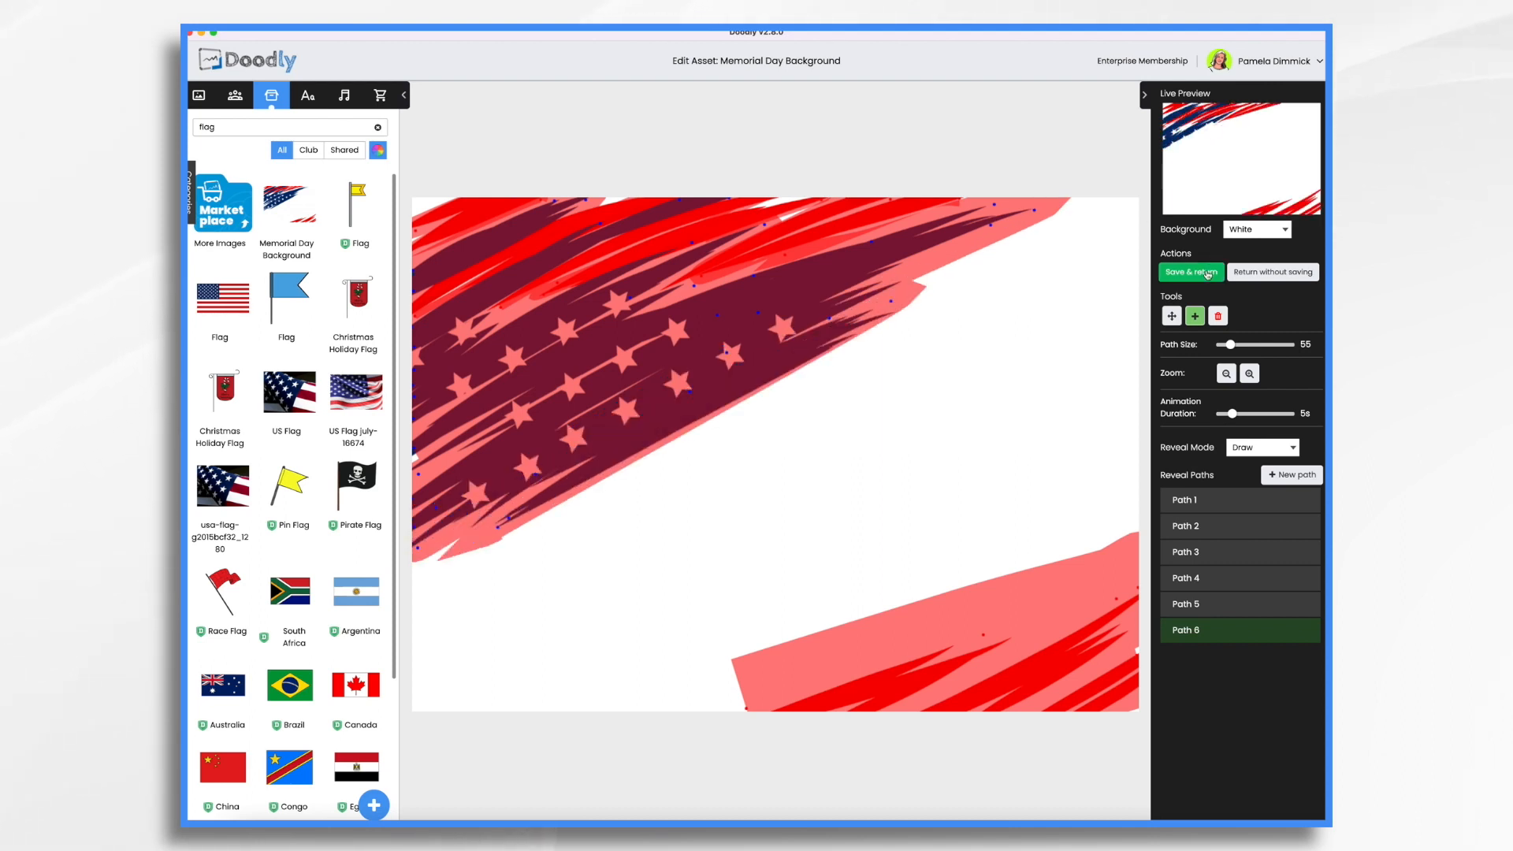
pyautogui.click(1208, 272)
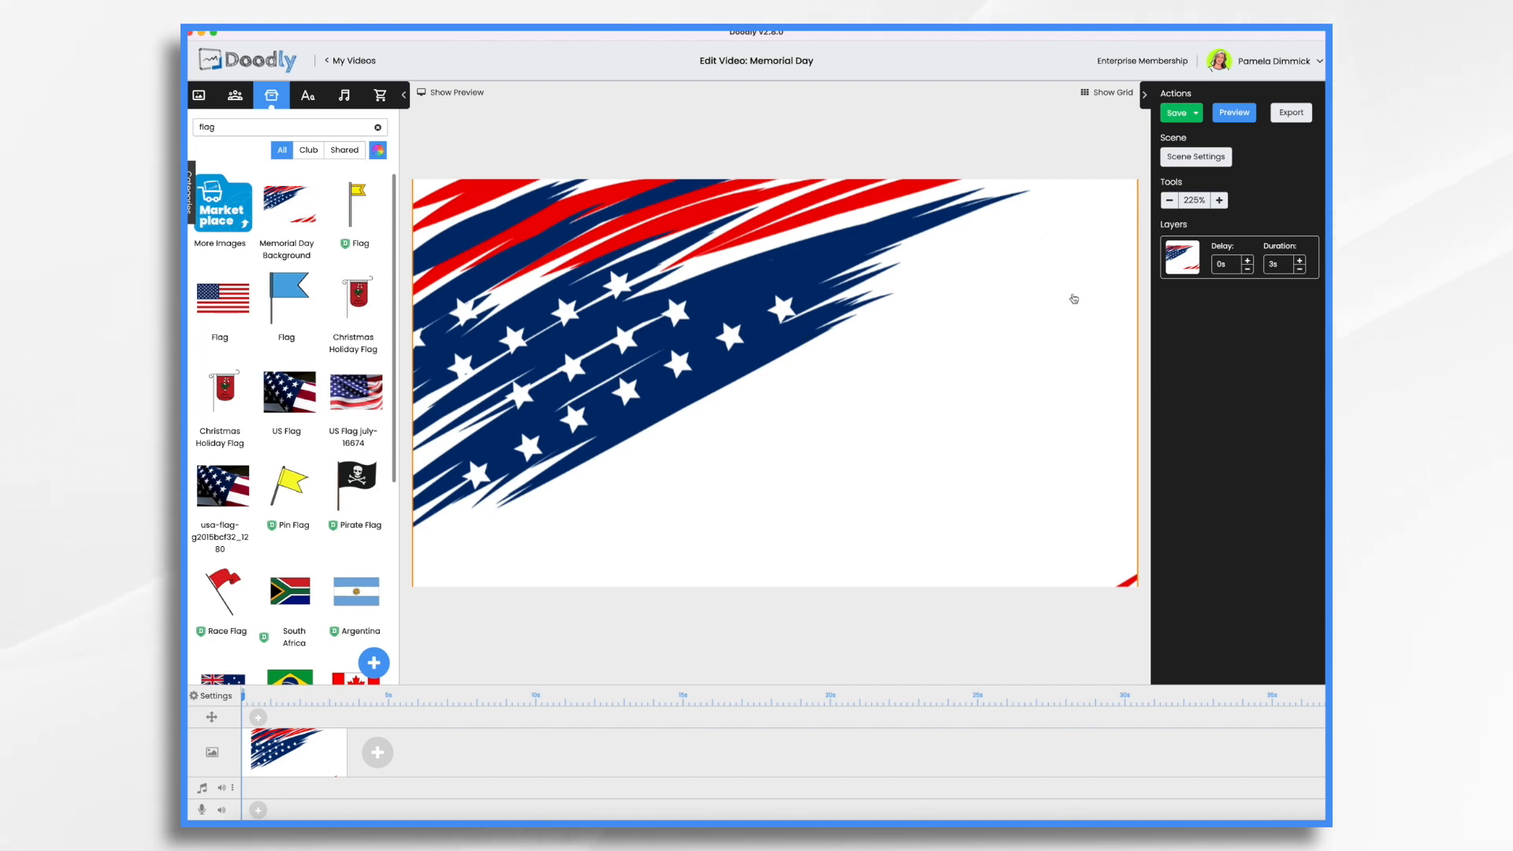
# Step: Set the video's hand style to the right-handed 2D cartoon hand with a white sleeve, apply it and preview the video
pyautogui.click(215, 697)
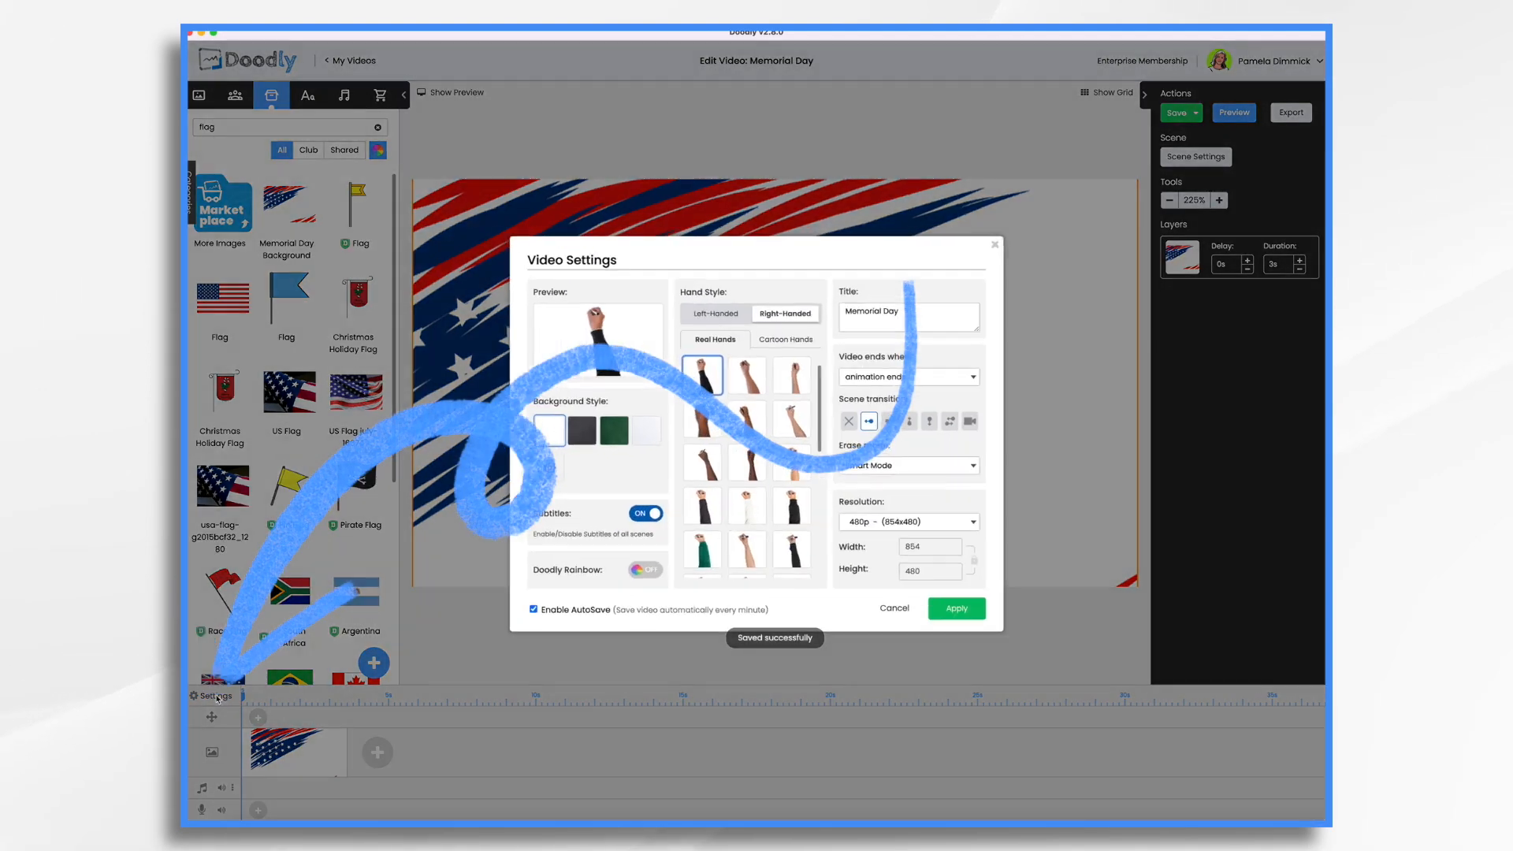
pyautogui.click(785, 337)
pyautogui.click(792, 567)
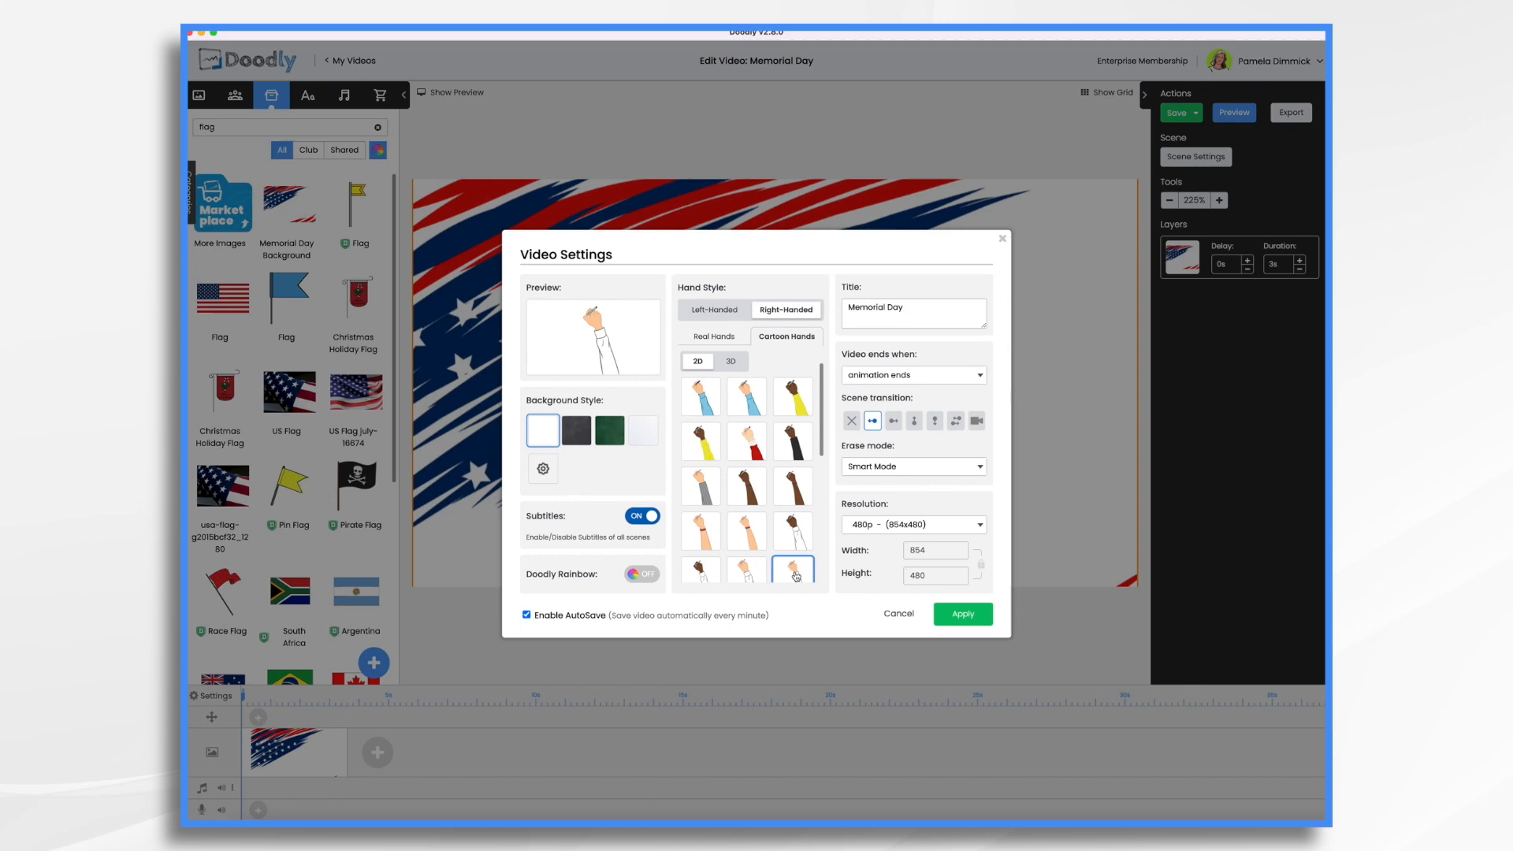
pyautogui.click(964, 615)
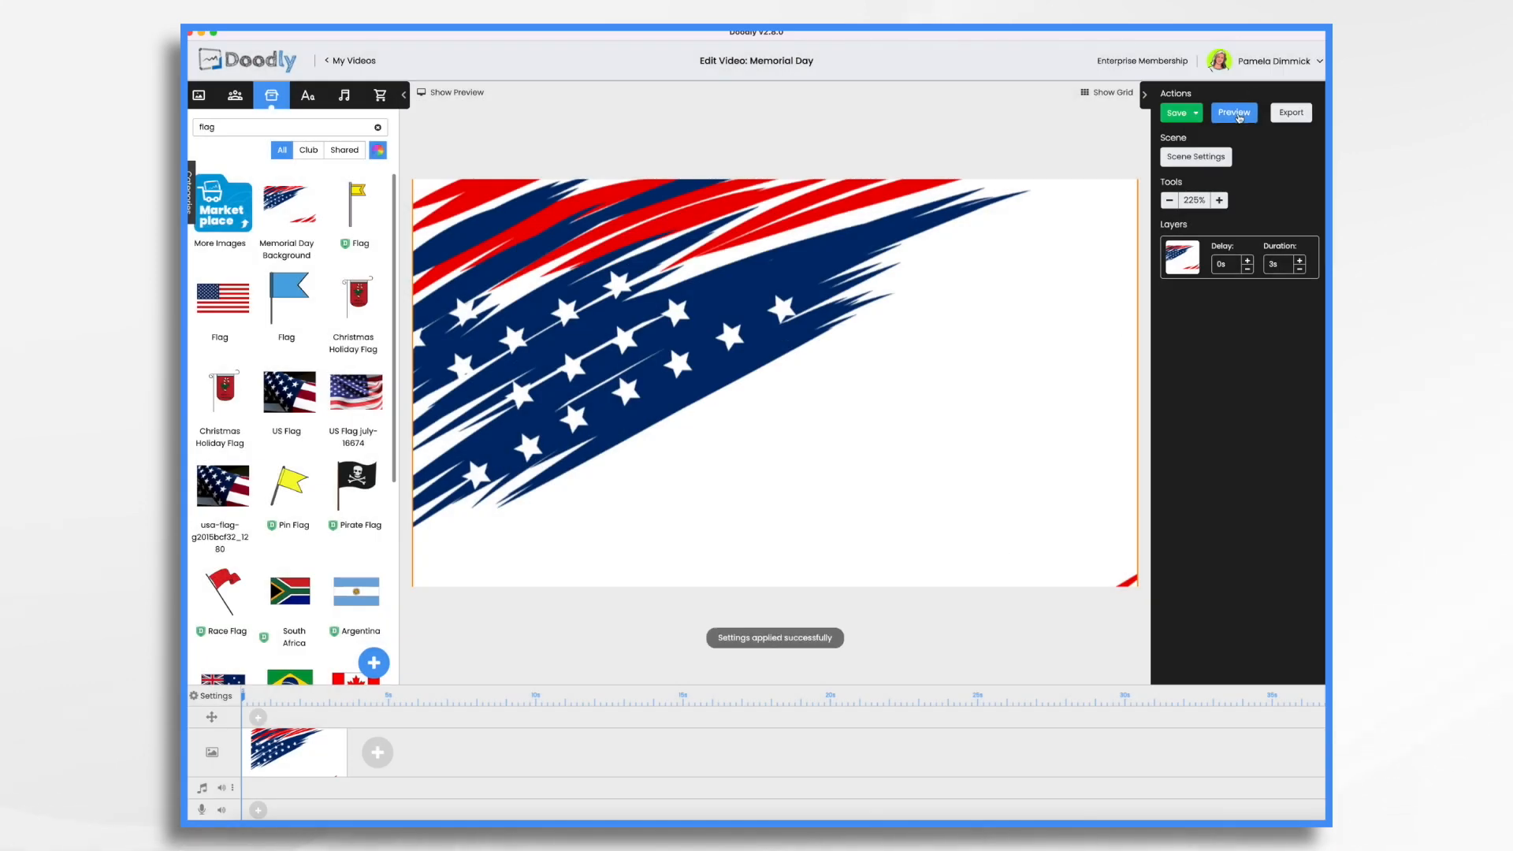
pyautogui.click(1234, 113)
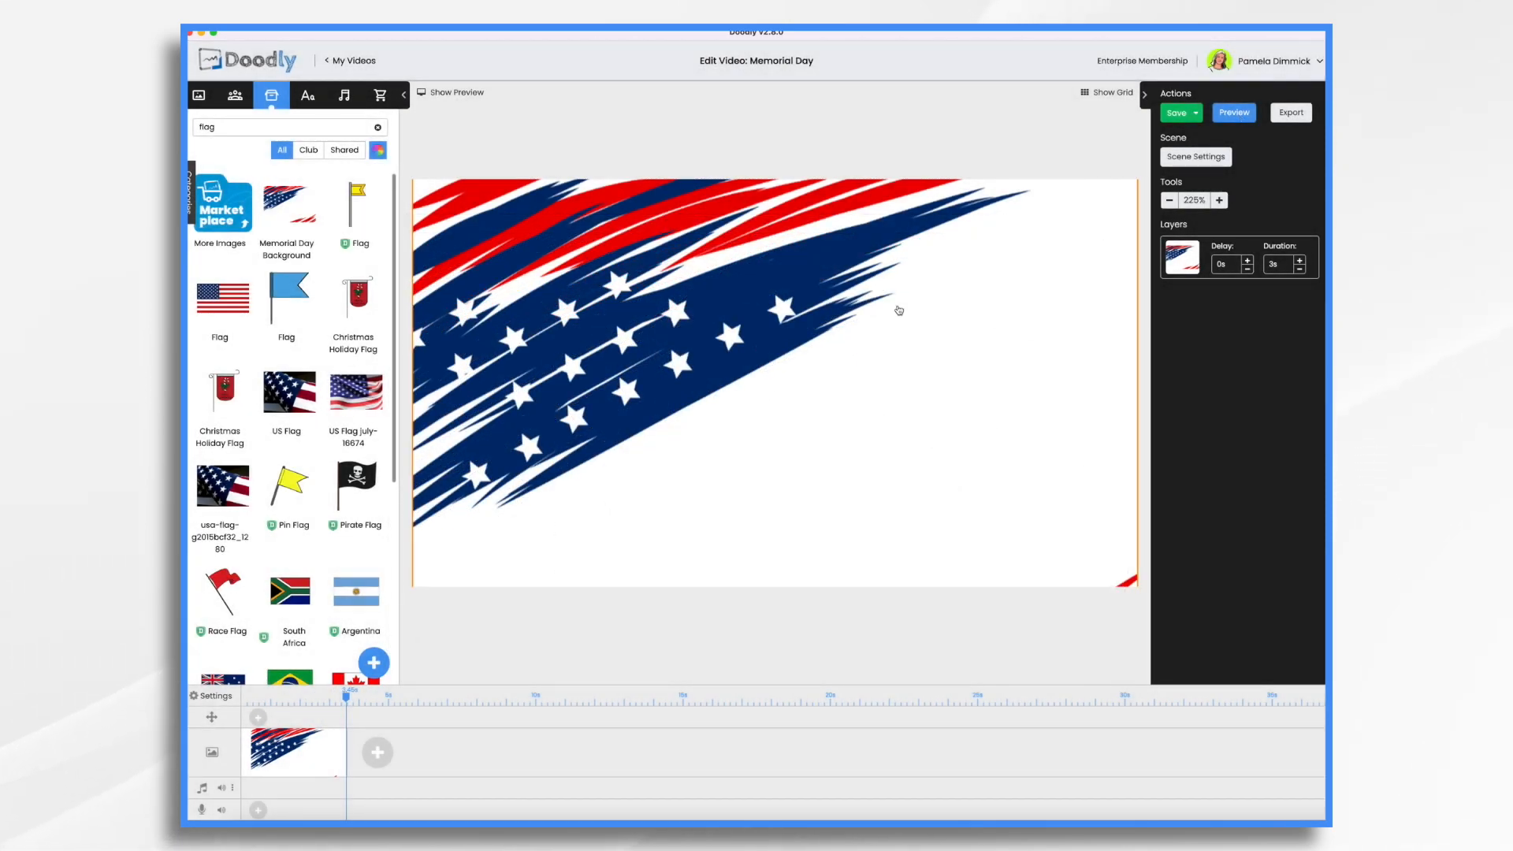
# Step: Set the scene's extra time at the end to 2 seconds and apply the scene settings
pyautogui.click(1199, 163)
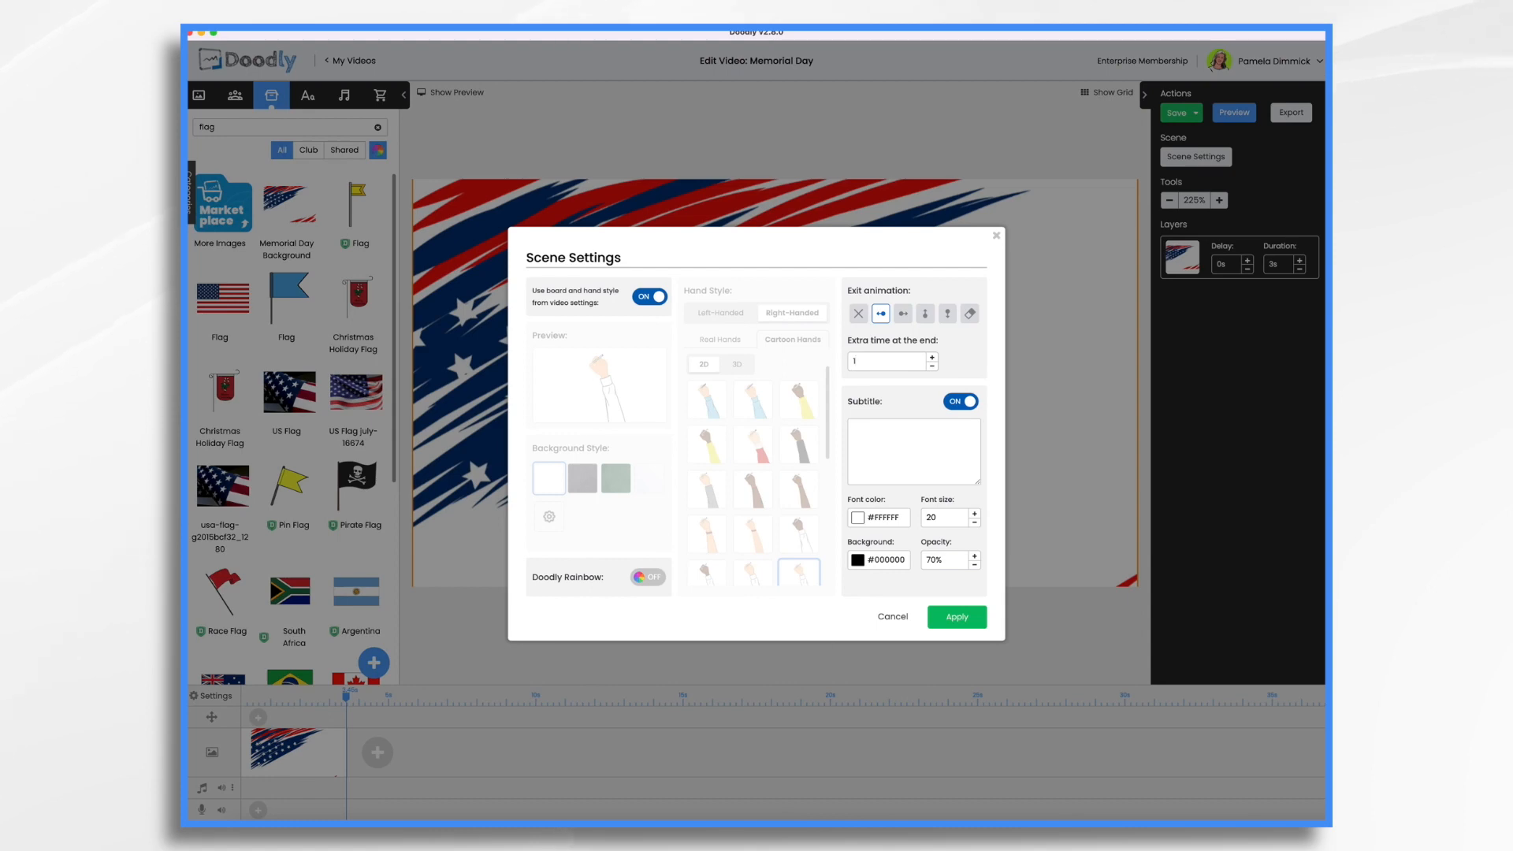
pyautogui.write('2s')
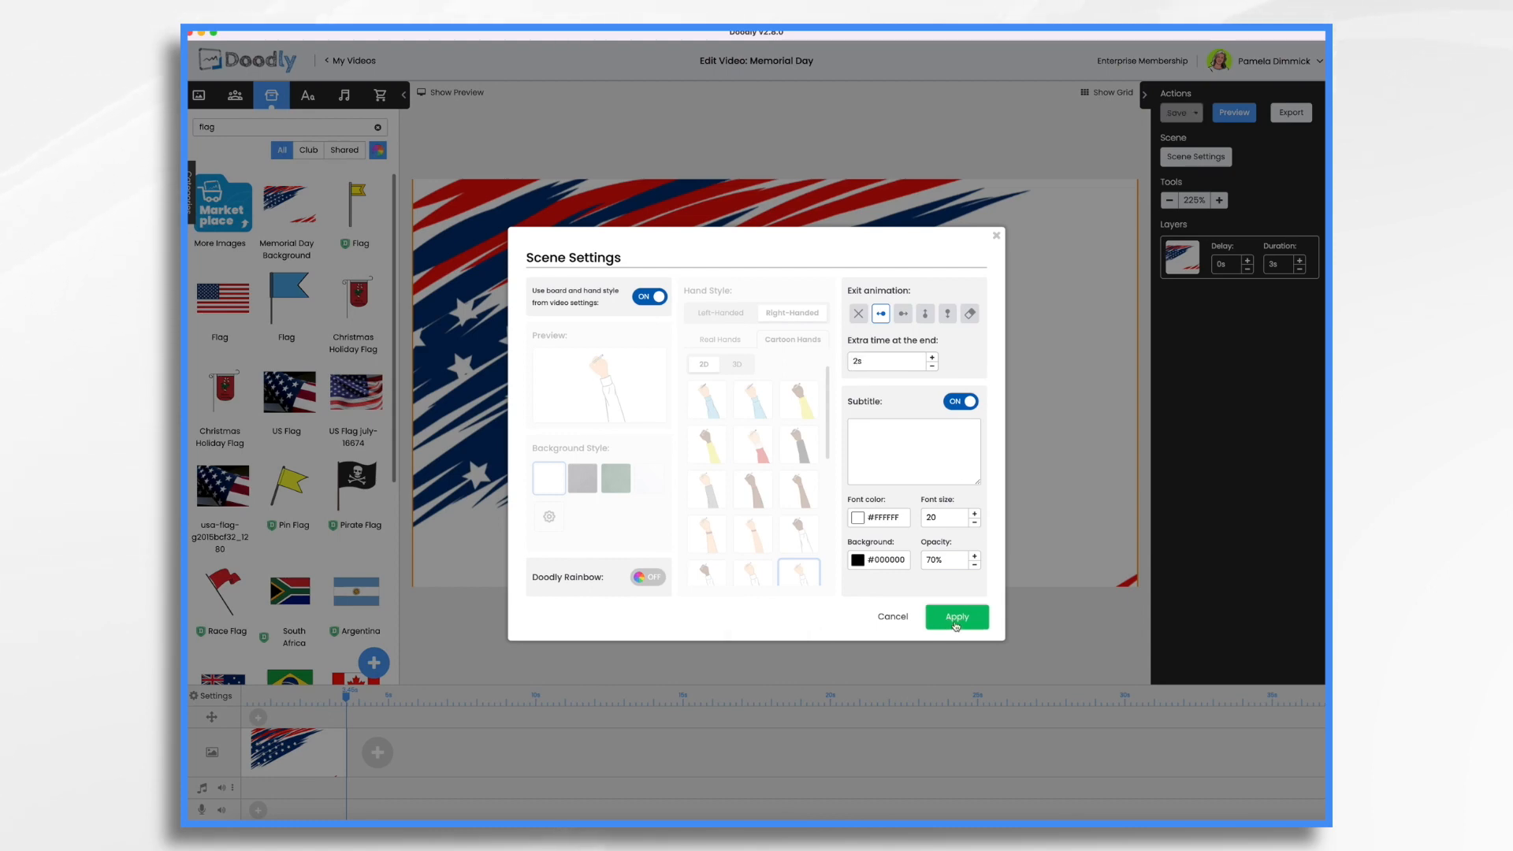
pyautogui.click(957, 617)
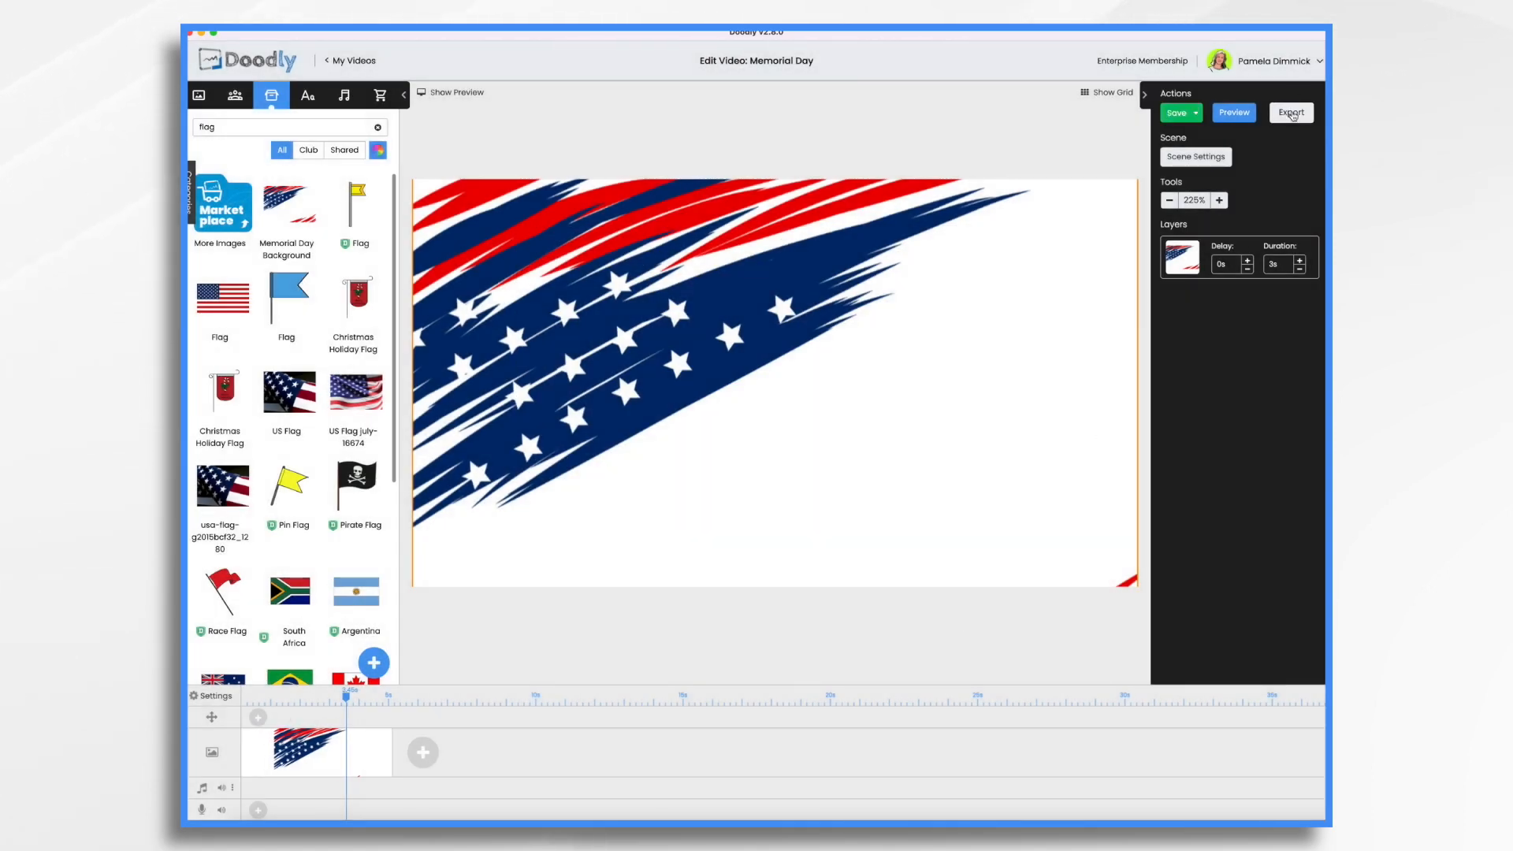
# Step: Export the video as MP4 at 1080p (1920x1080), 30 FPS and maximum quality
pyautogui.click(1292, 114)
pyautogui.click(686, 435)
pyautogui.click(685, 469)
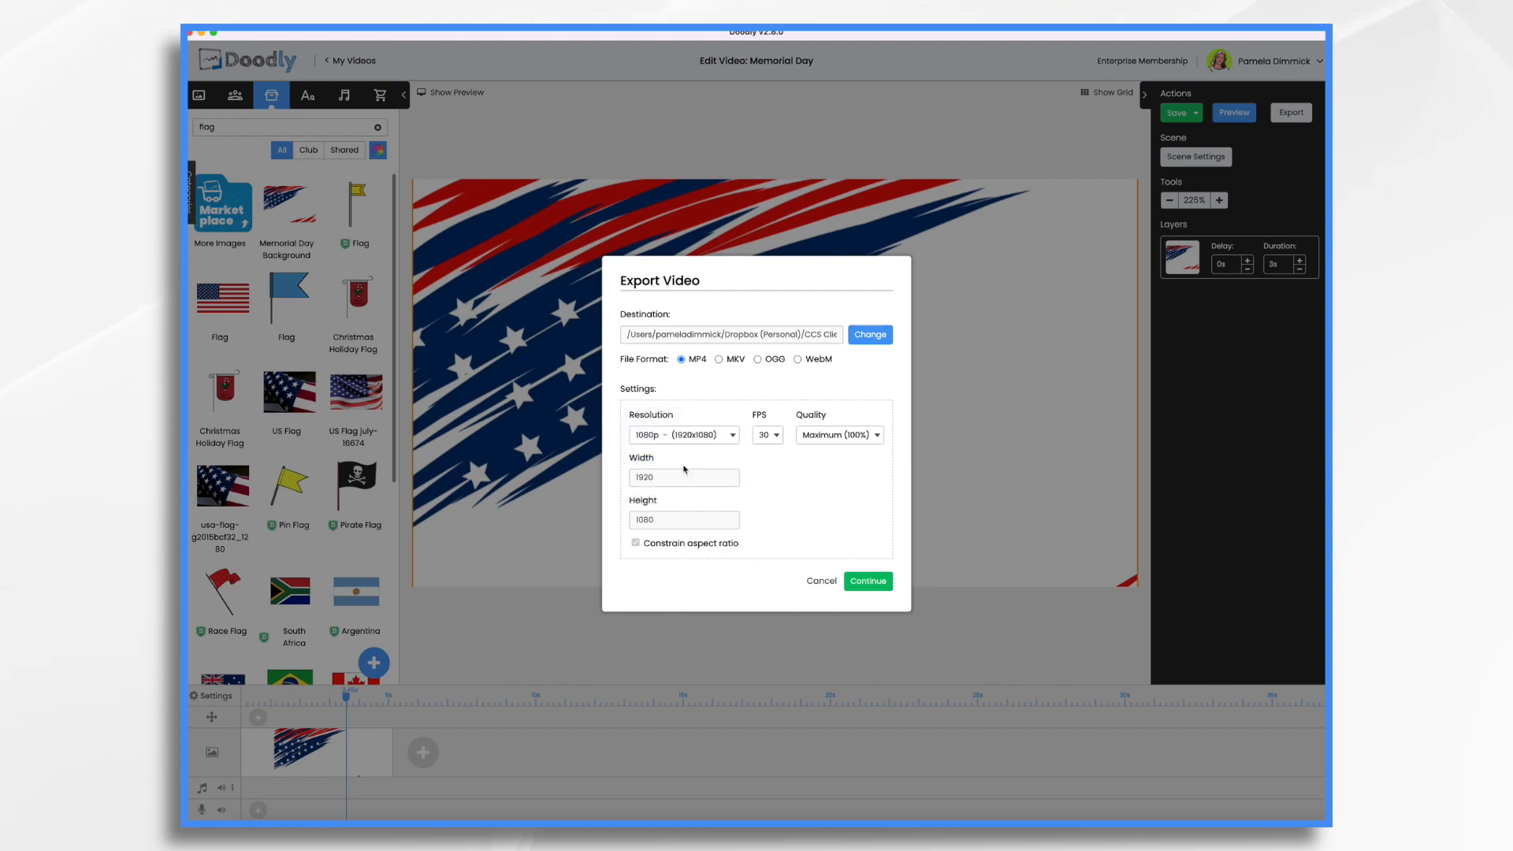
pyautogui.click(870, 581)
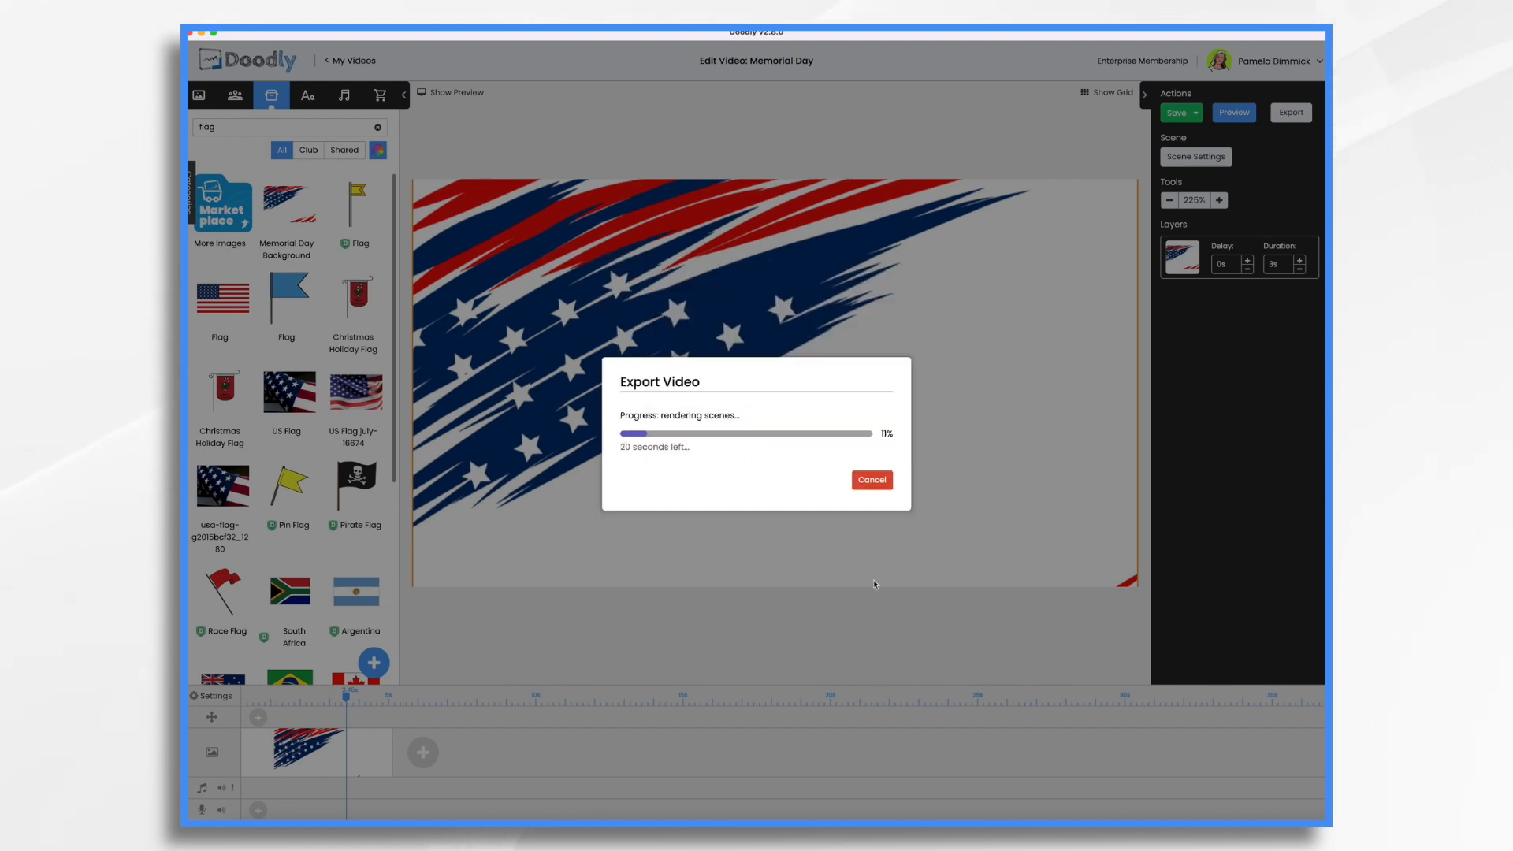
# Step: Switch to Toonly and create a new video project named "Memorial Day Toonly"
pyautogui.hotkey('alt', 'space')
pyautogui.write('t')
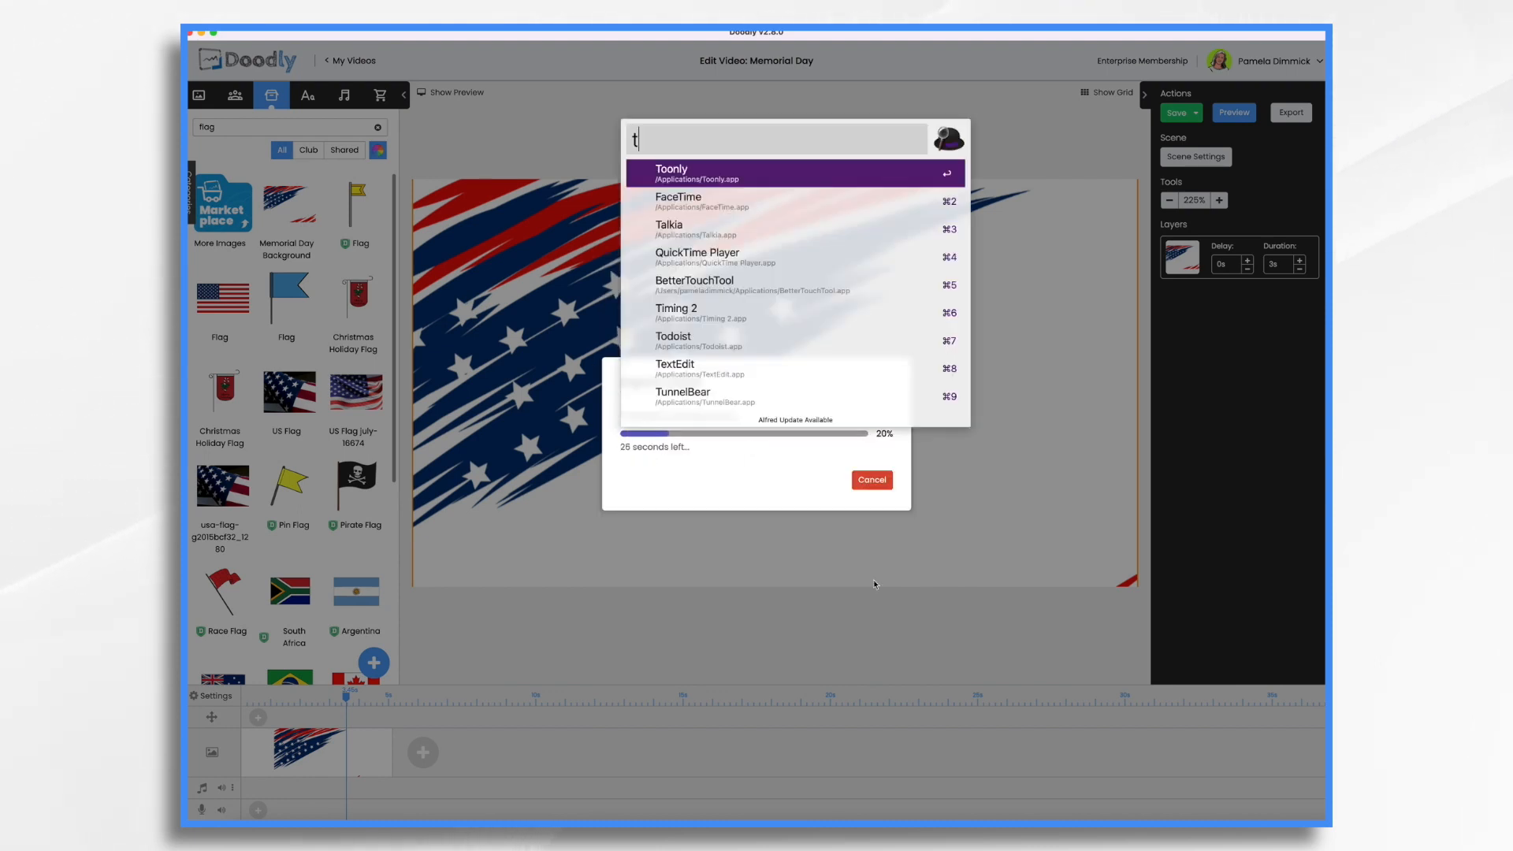
pyautogui.press('Return')
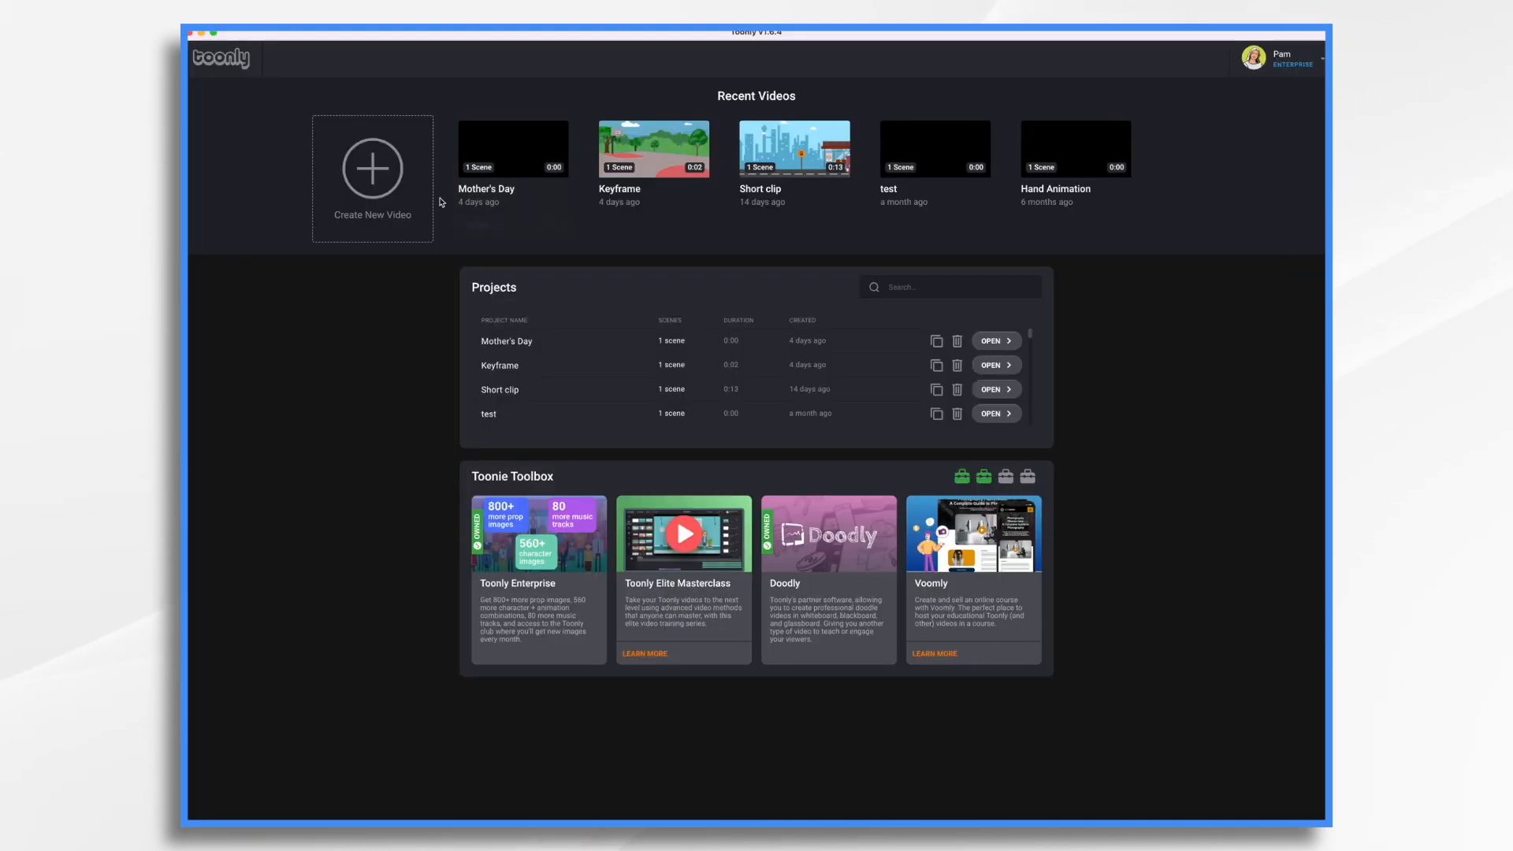
pyautogui.click(393, 184)
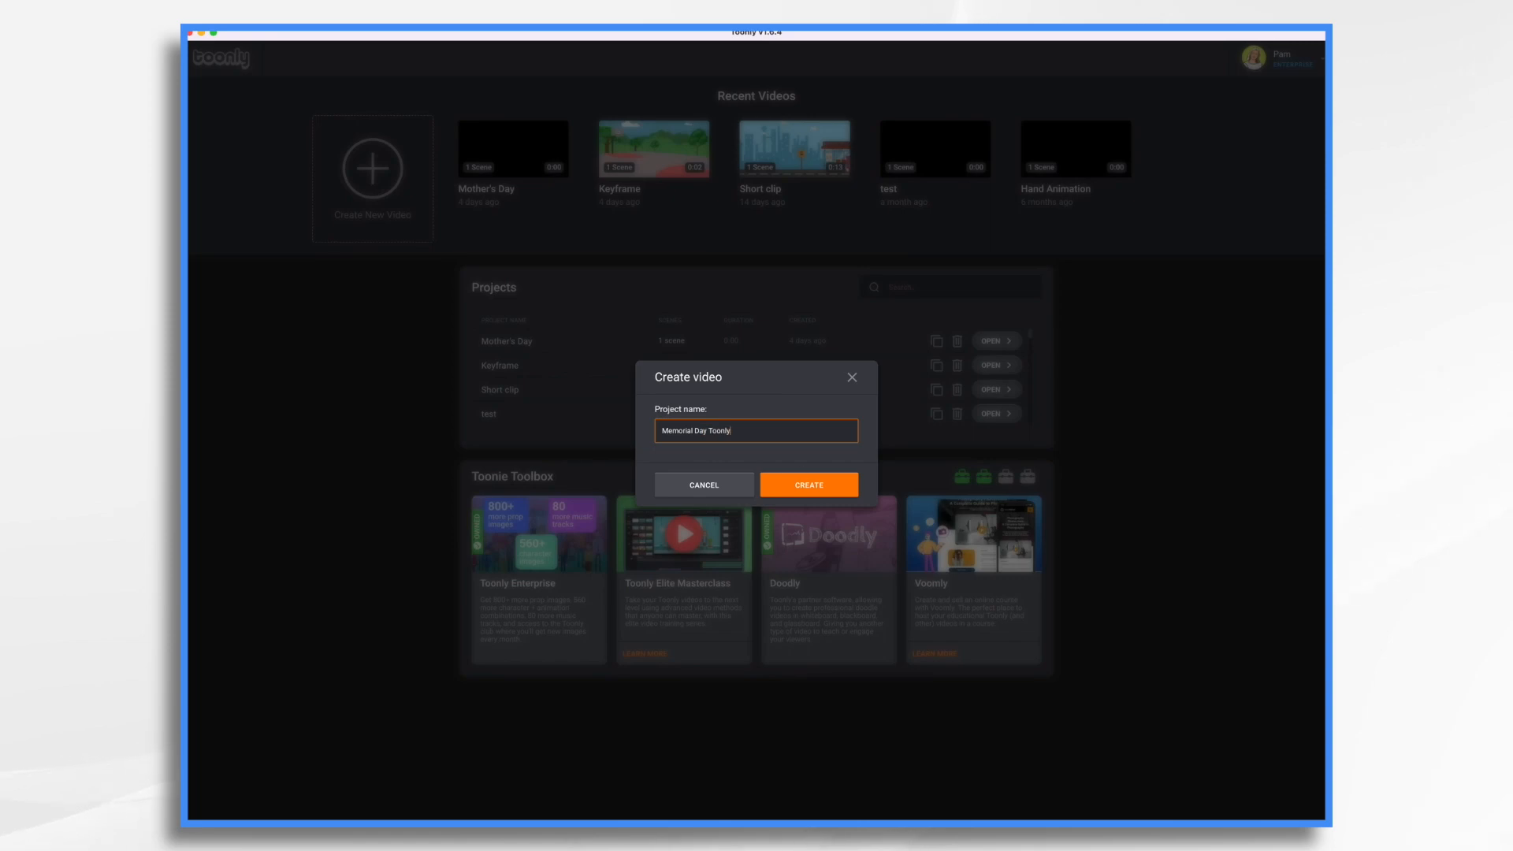
pyautogui.click(809, 485)
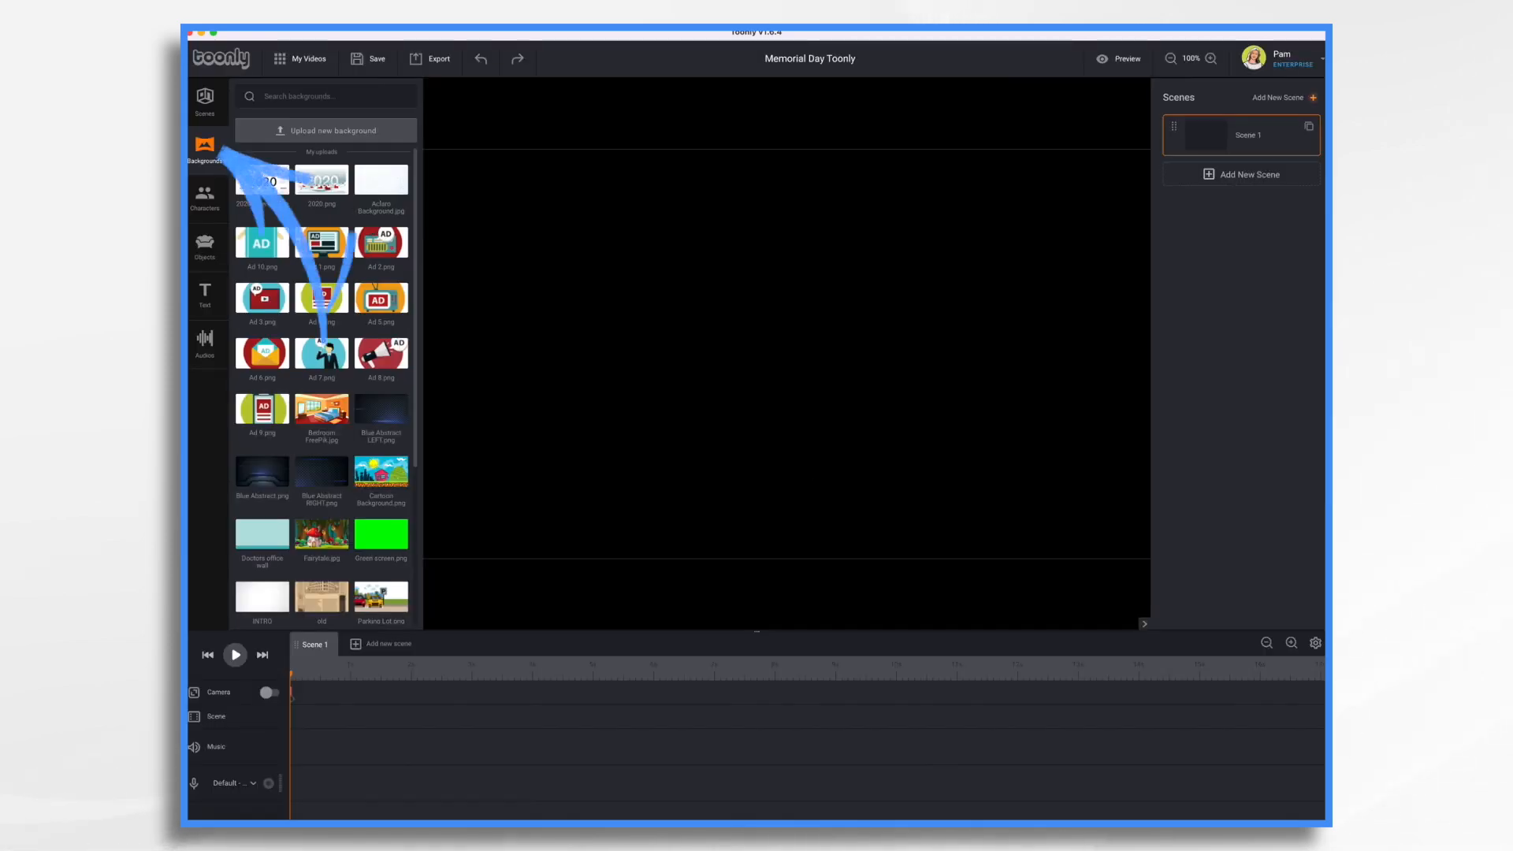
# Step: Upload Memorial Day Background.png as a new background and place it in Scene 1
pyautogui.click(310, 133)
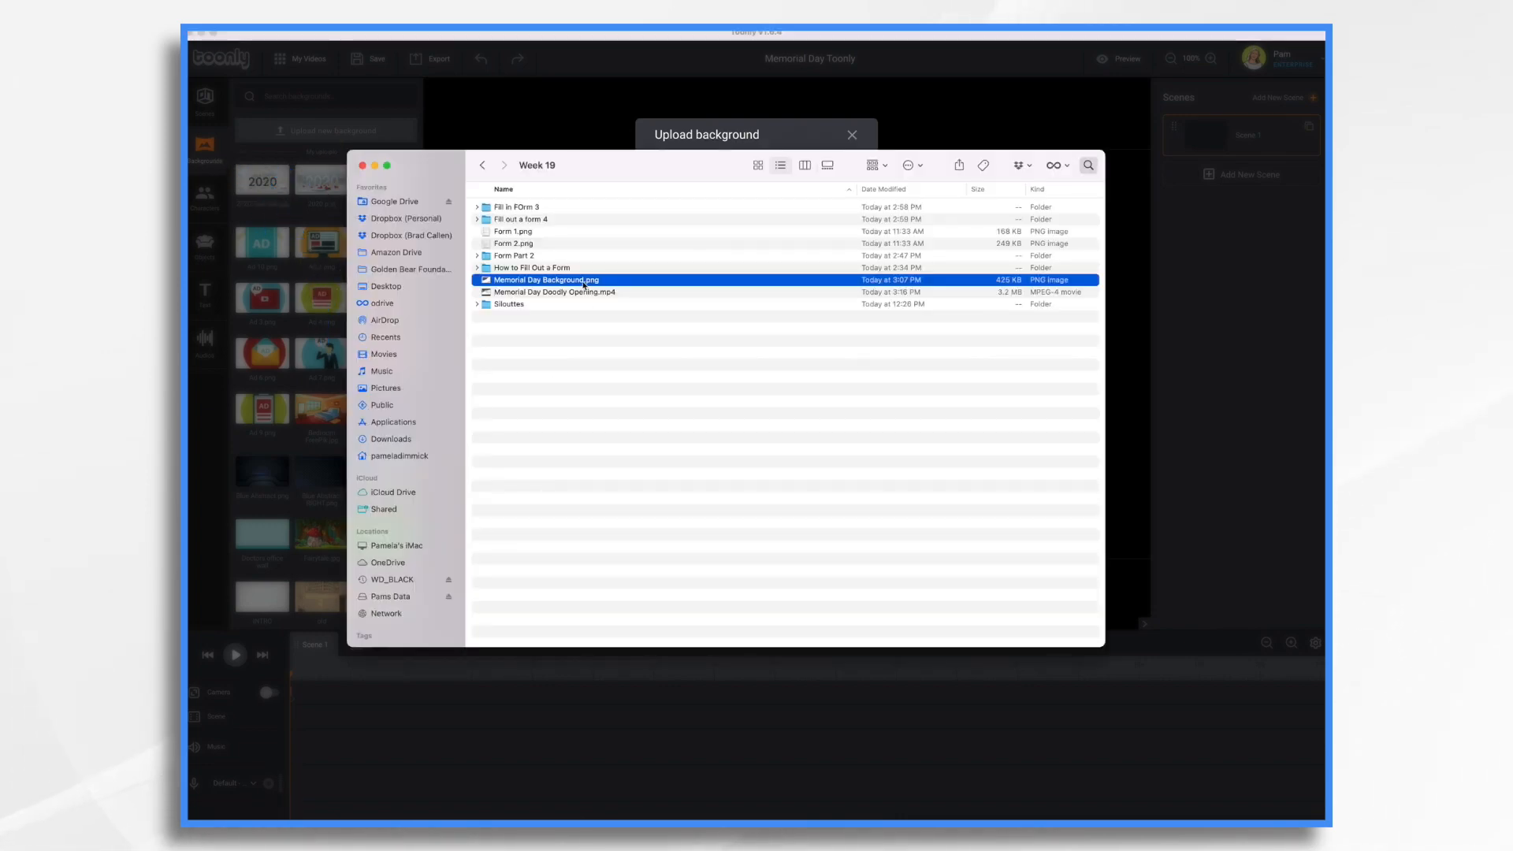
pyautogui.press('super+Tab')
pyautogui.moveTo(585, 281); pyautogui.dragTo(704, 290)
pyautogui.click(812, 311)
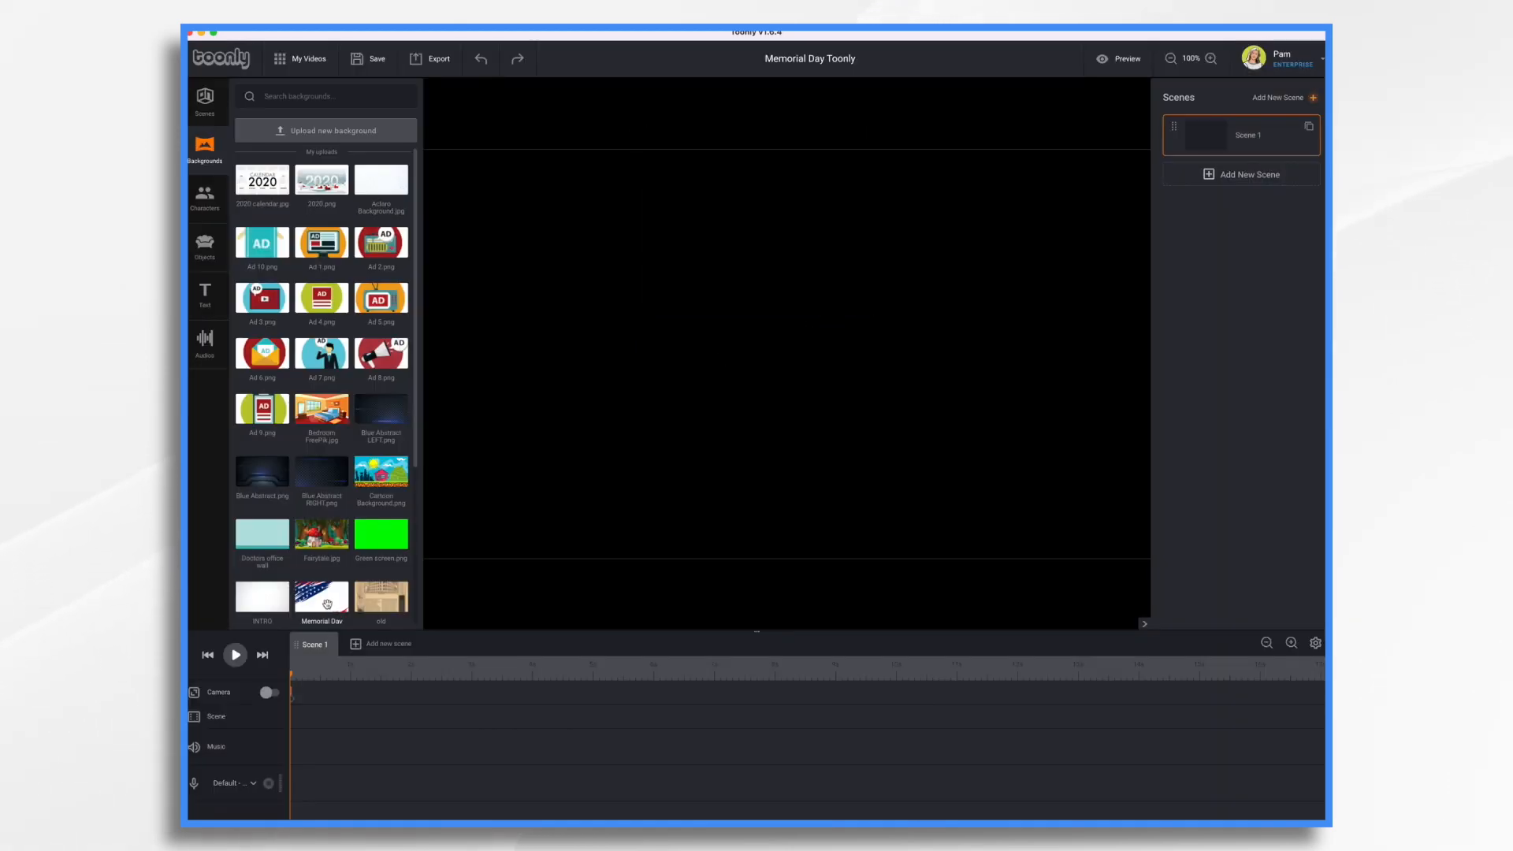
pyautogui.moveTo(327, 603); pyautogui.dragTo(630, 393)
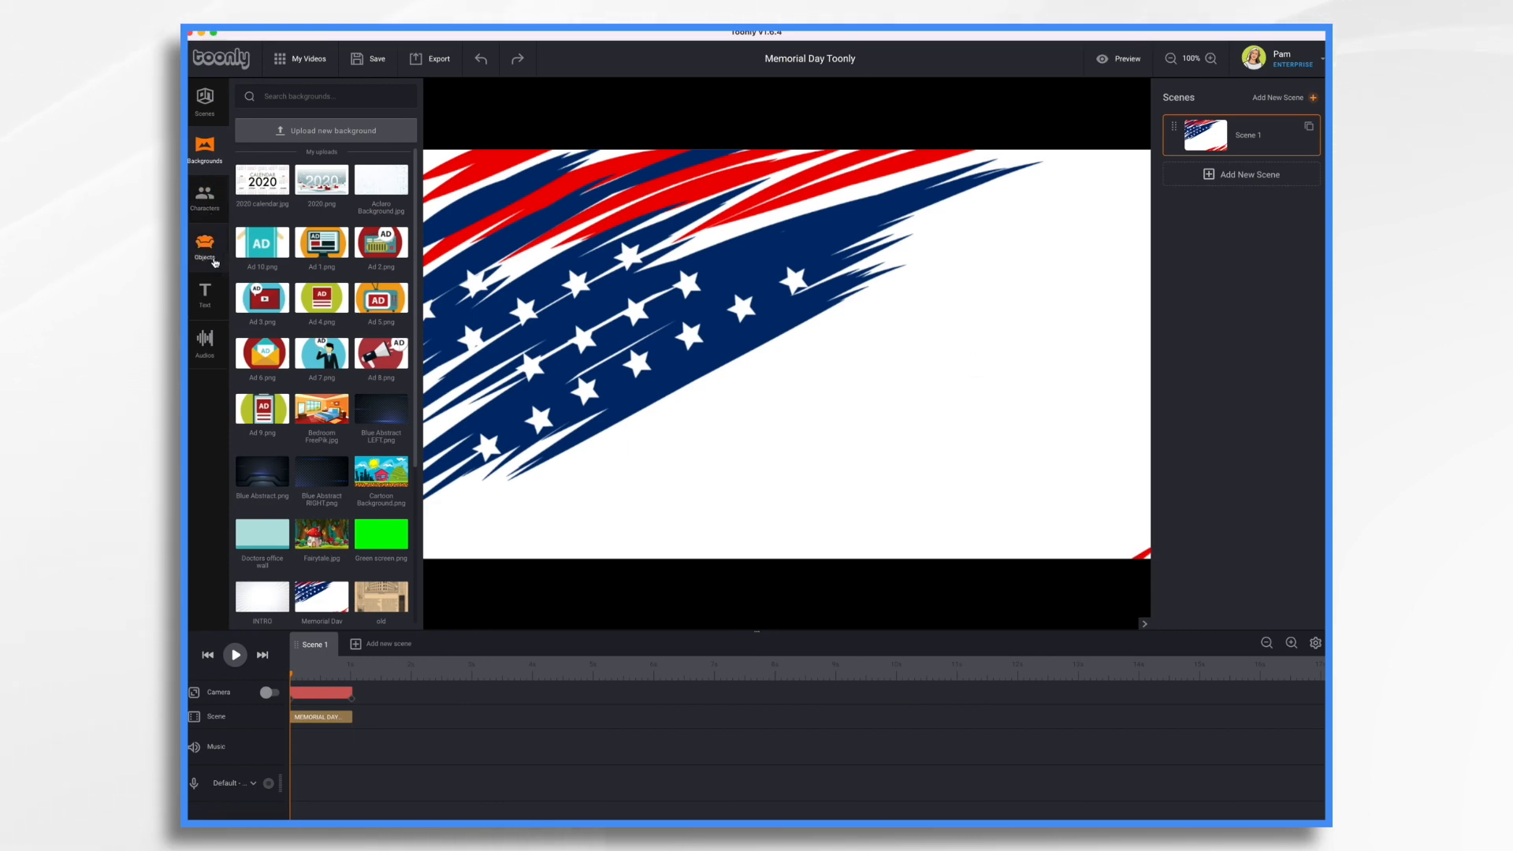
# Step: Add the Female Professor character to the white area of the scene, enlarge her and stand her on the lower edge
pyautogui.click(206, 196)
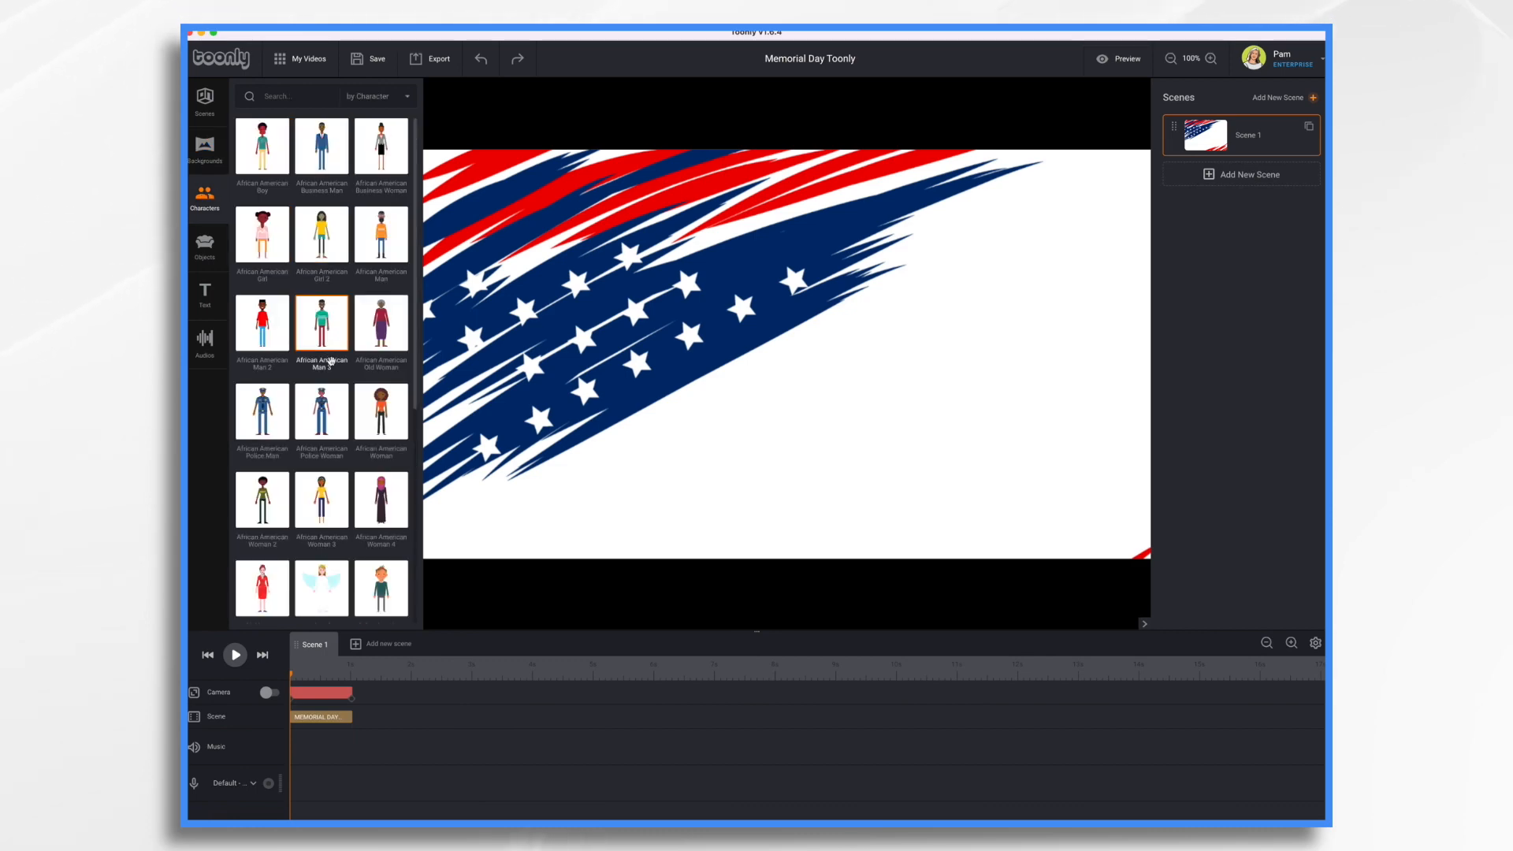
pyautogui.scroll(-2, 331, 361)
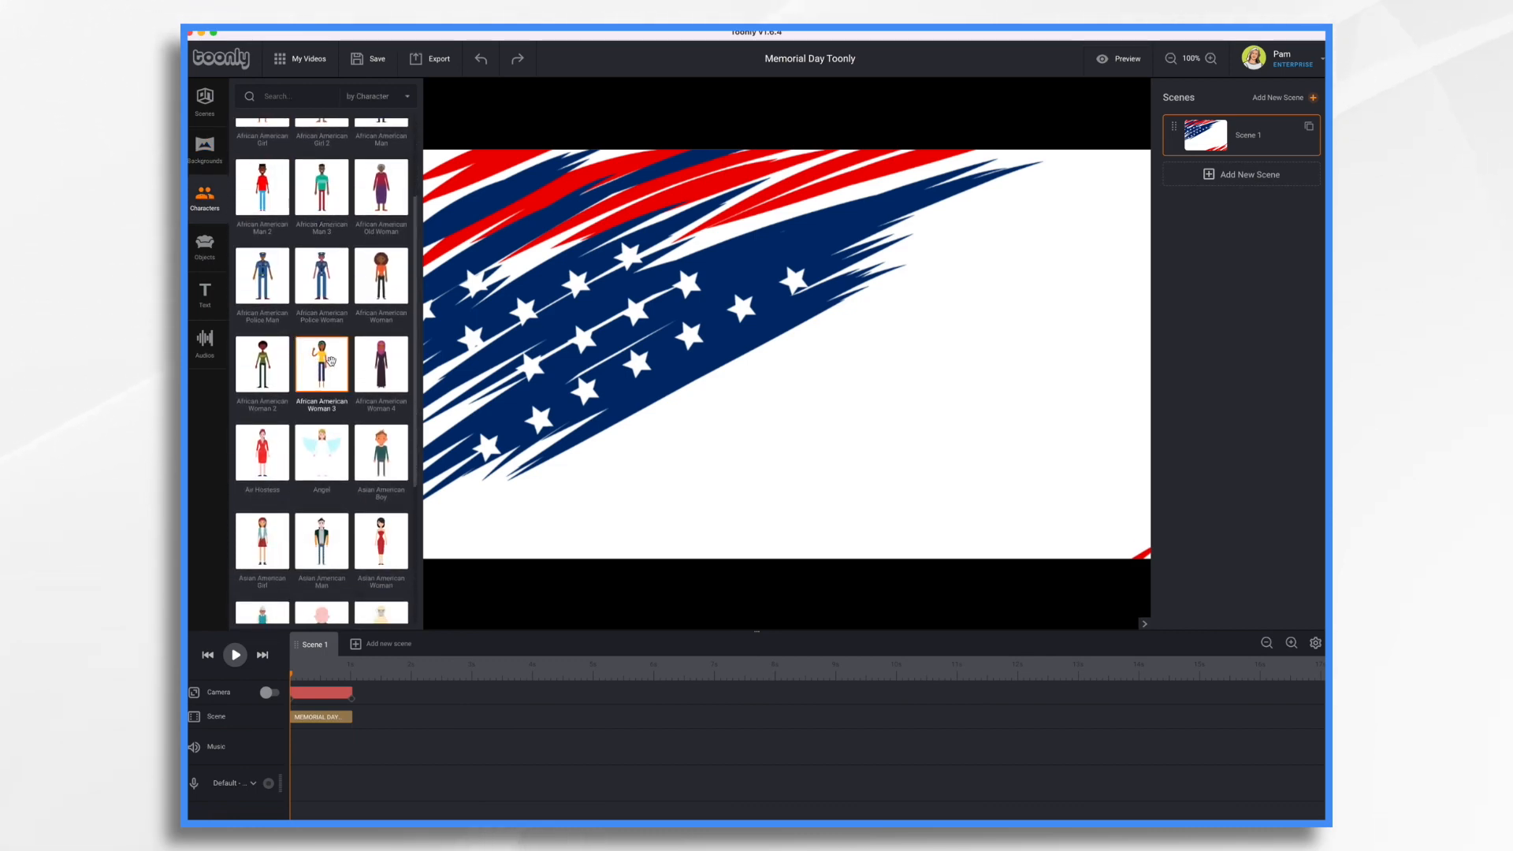
pyautogui.scroll(-4, 373, 458)
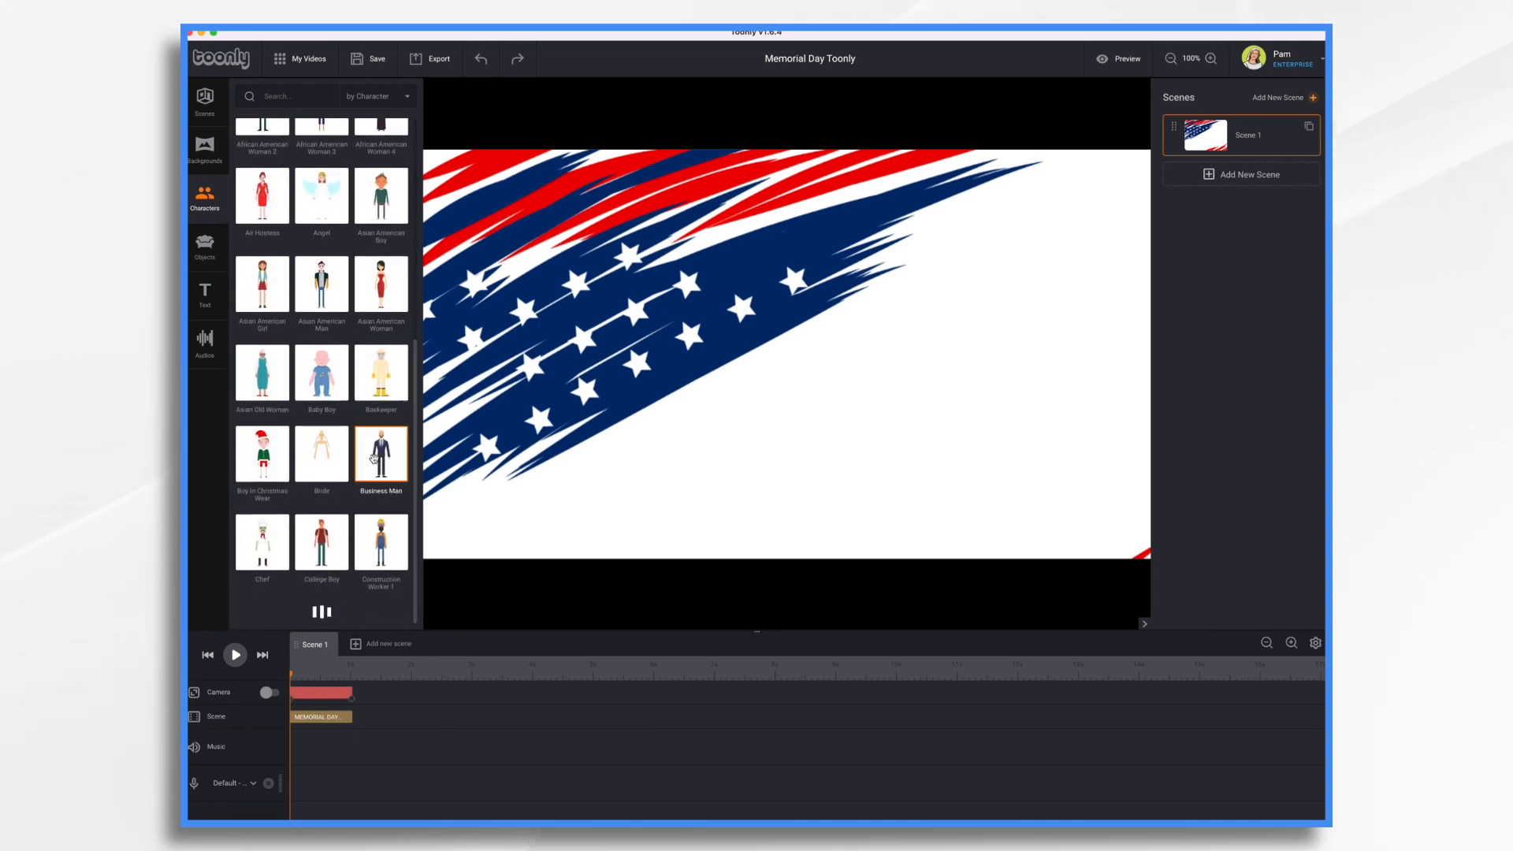
pyautogui.scroll(-7, 375, 458)
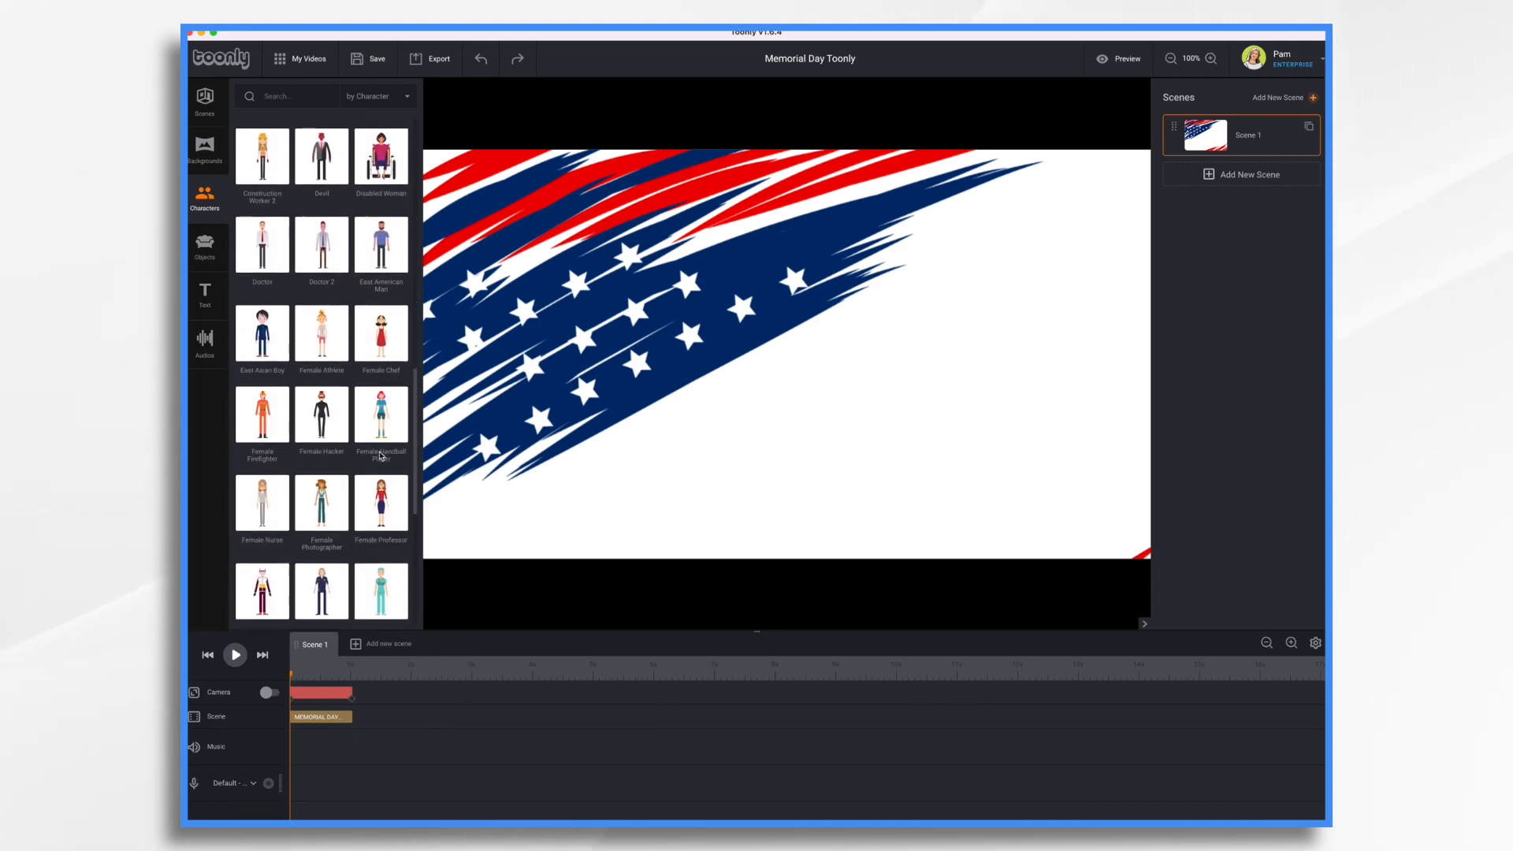
pyautogui.scroll(-1, 379, 456)
pyautogui.moveTo(382, 420); pyautogui.dragTo(912, 473)
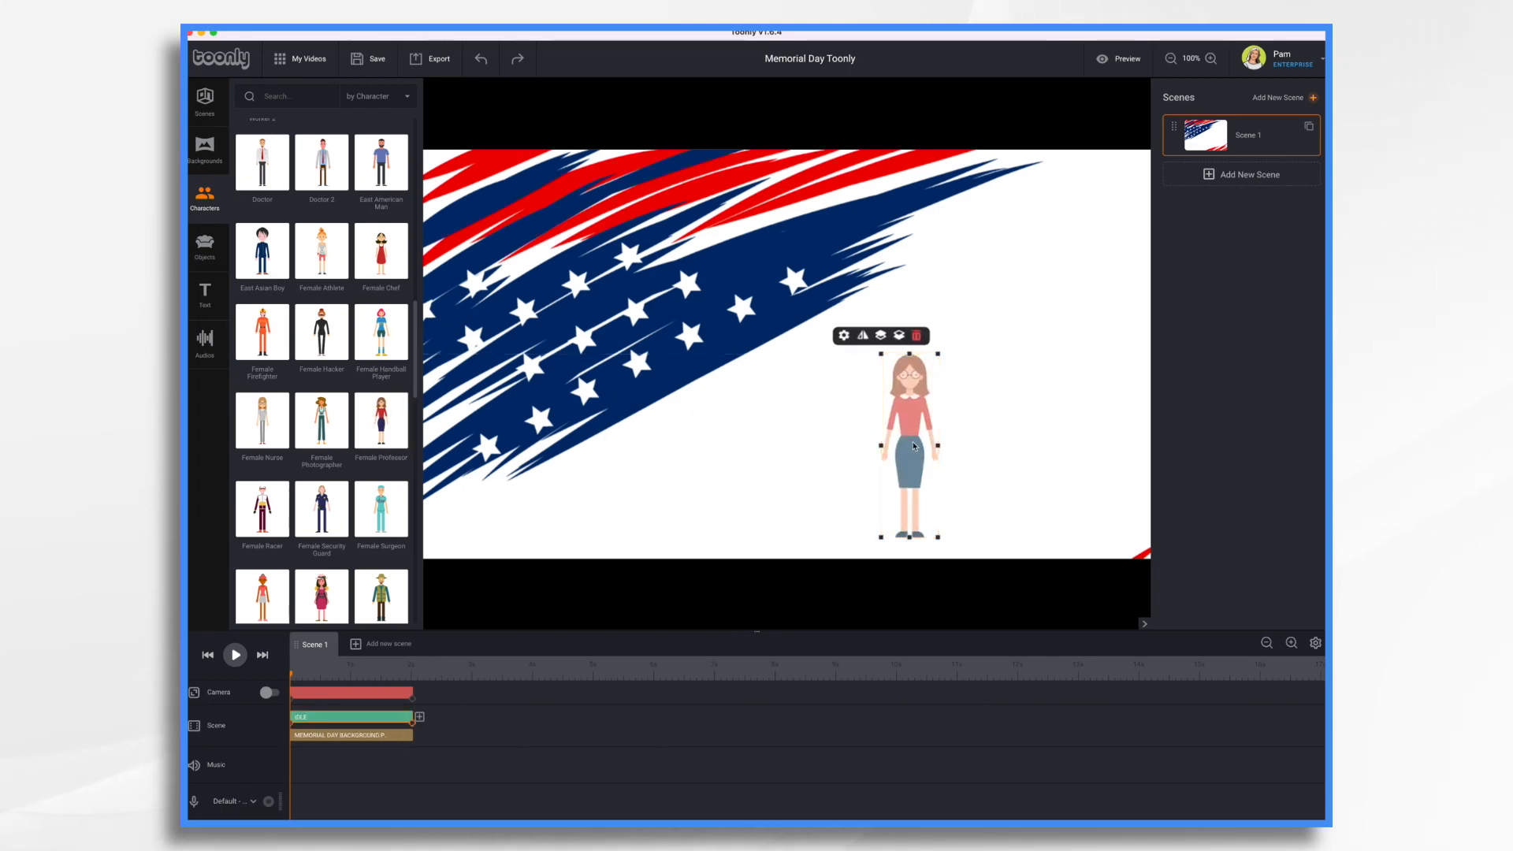
pyautogui.moveTo(938, 354); pyautogui.dragTo(969, 309)
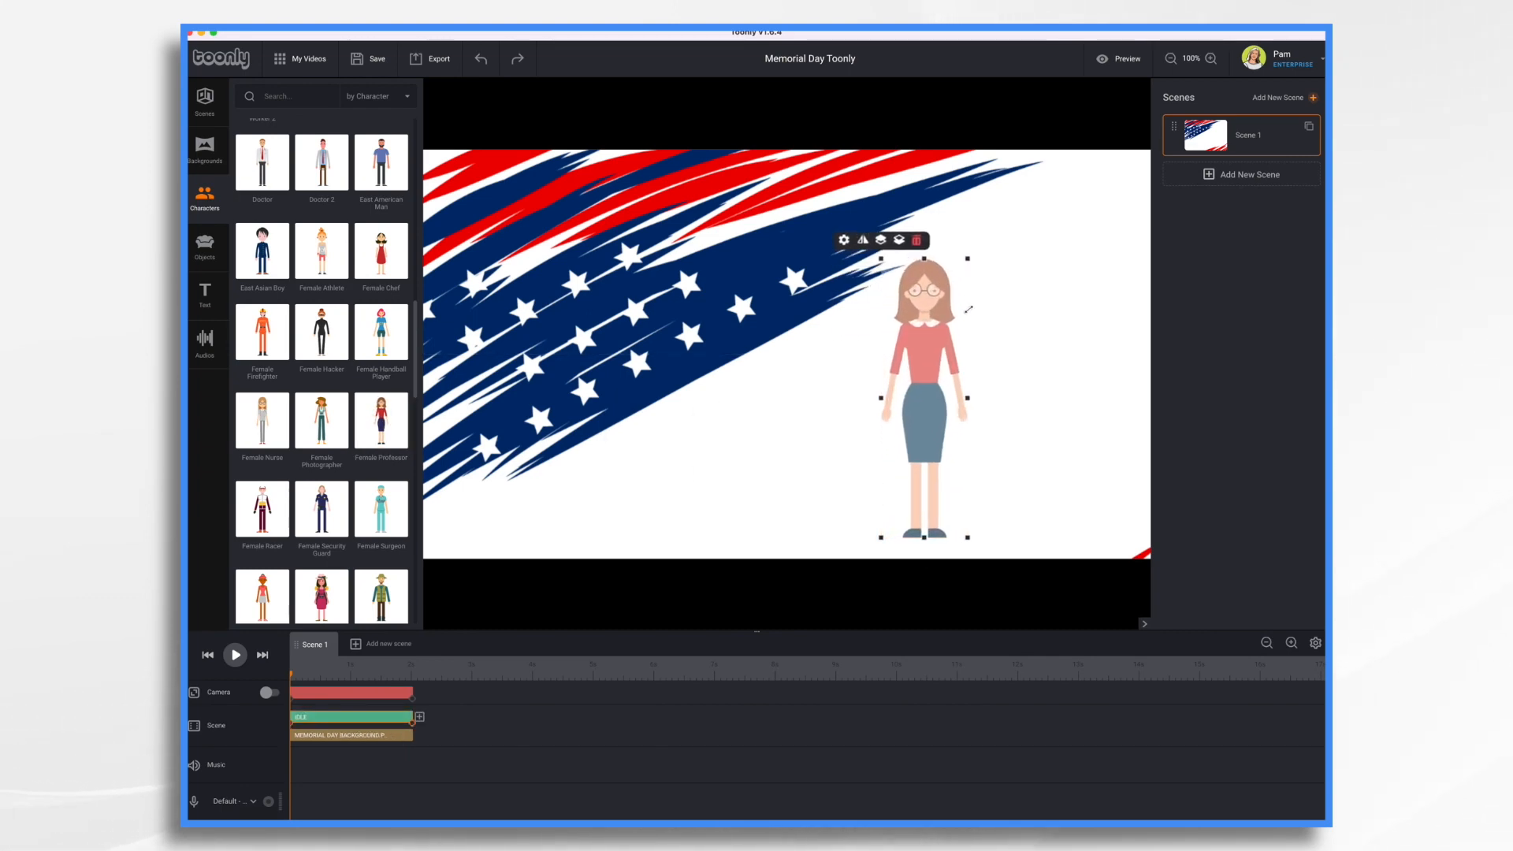
pyautogui.moveTo(929, 383); pyautogui.dragTo(934, 399)
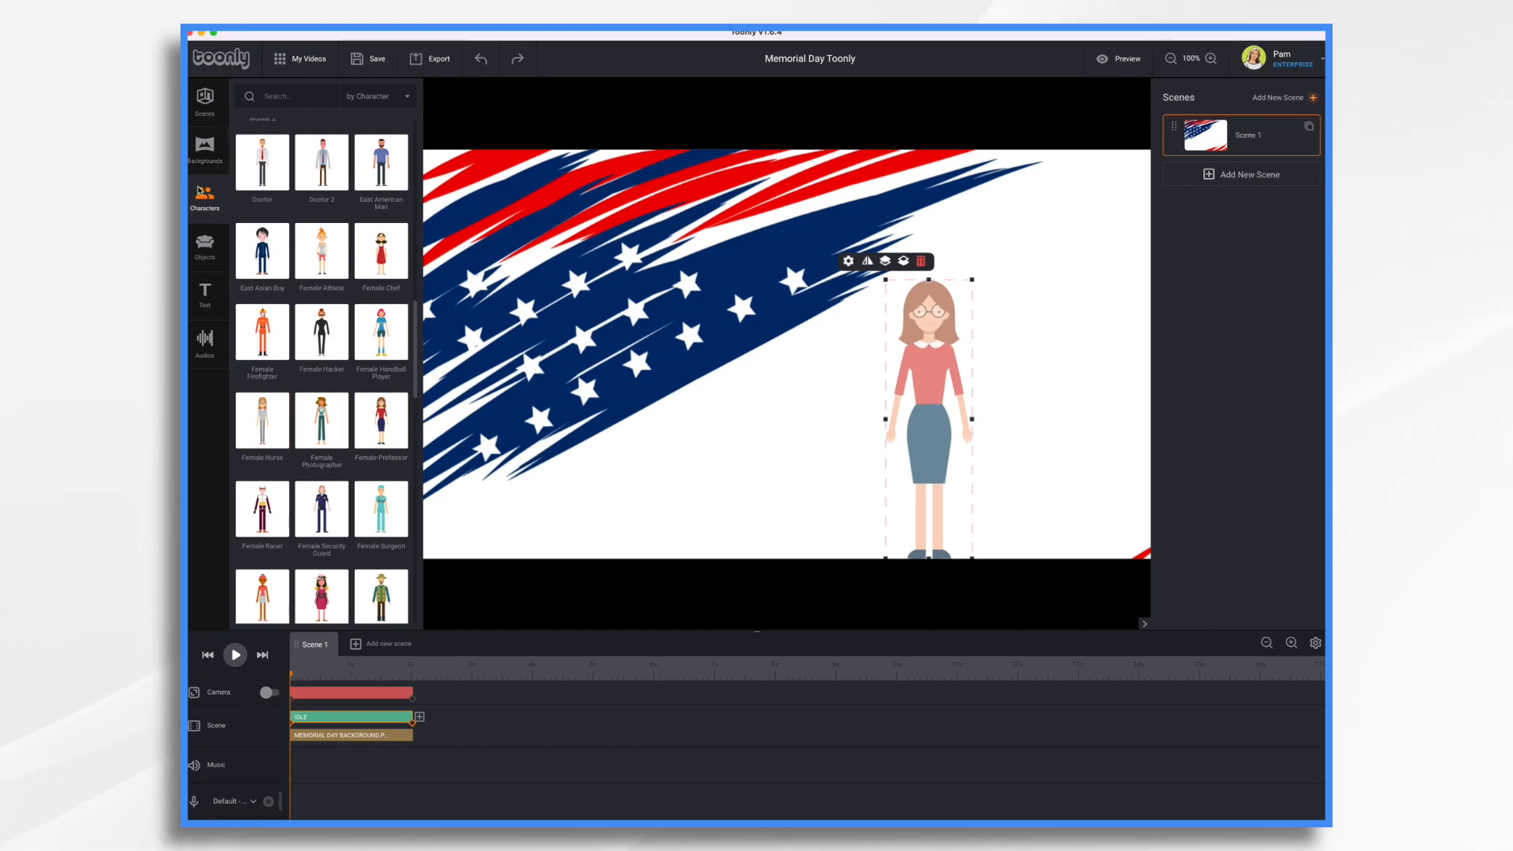
# Step: Upload Soldierlarge.png and the SoldierSlice 1 to 12 images from the Silouttes folder as new objects
pyautogui.click(204, 249)
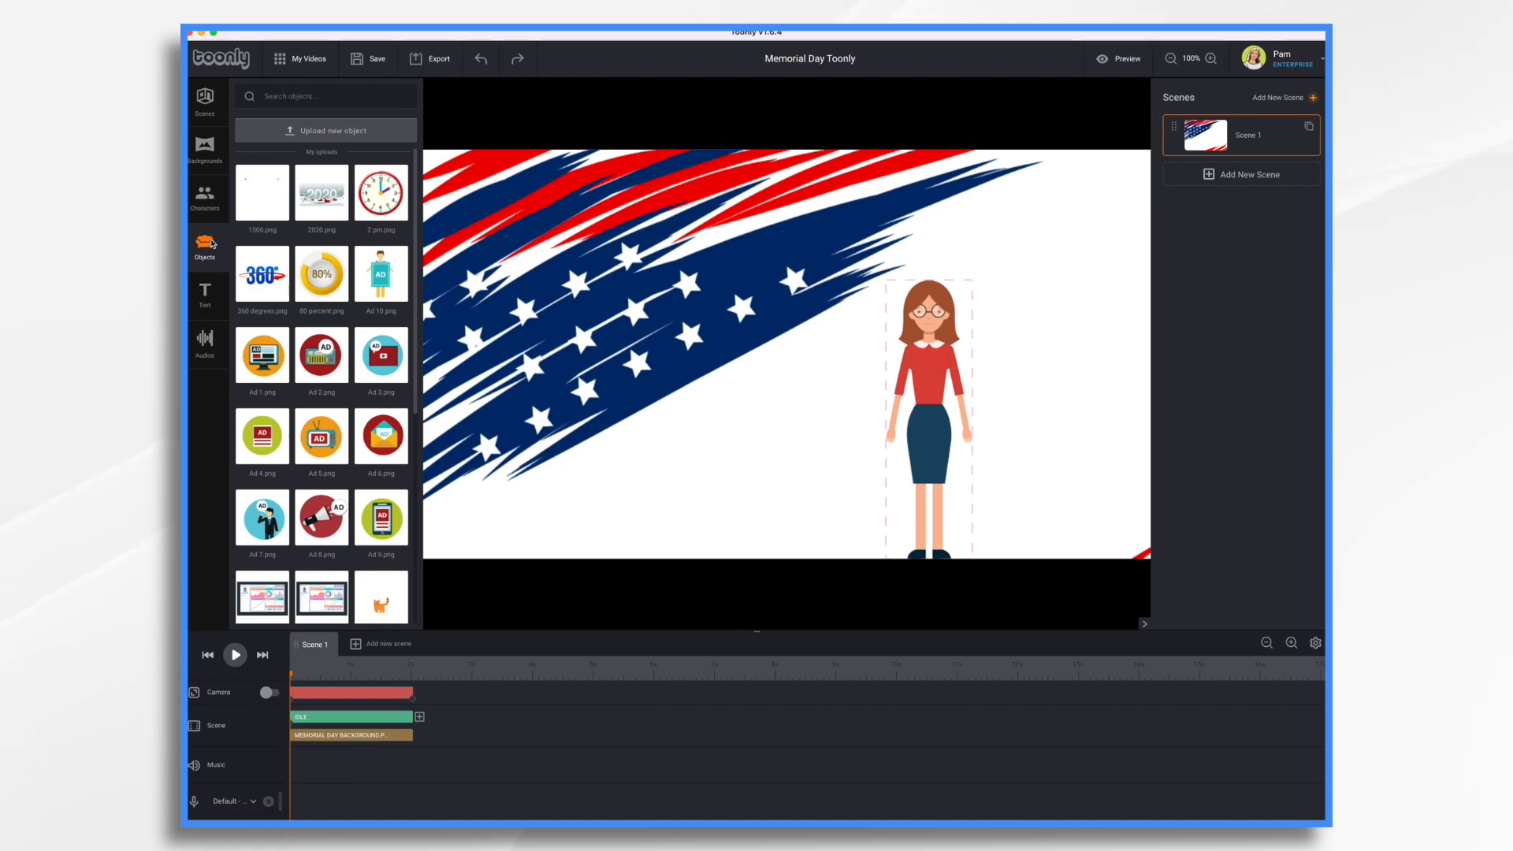
pyautogui.click(344, 132)
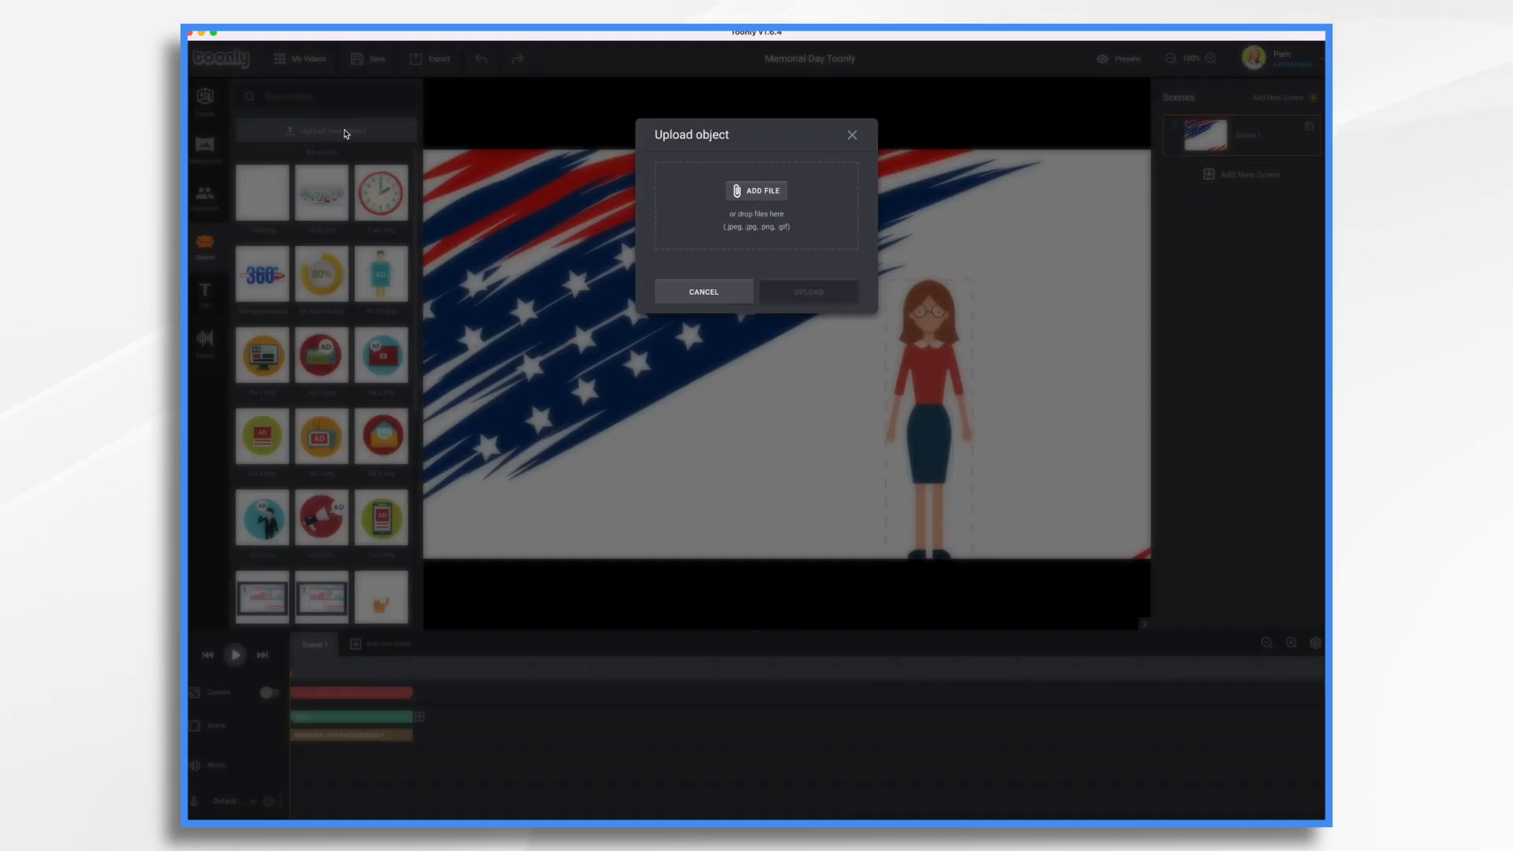
pyautogui.click(229, 821)
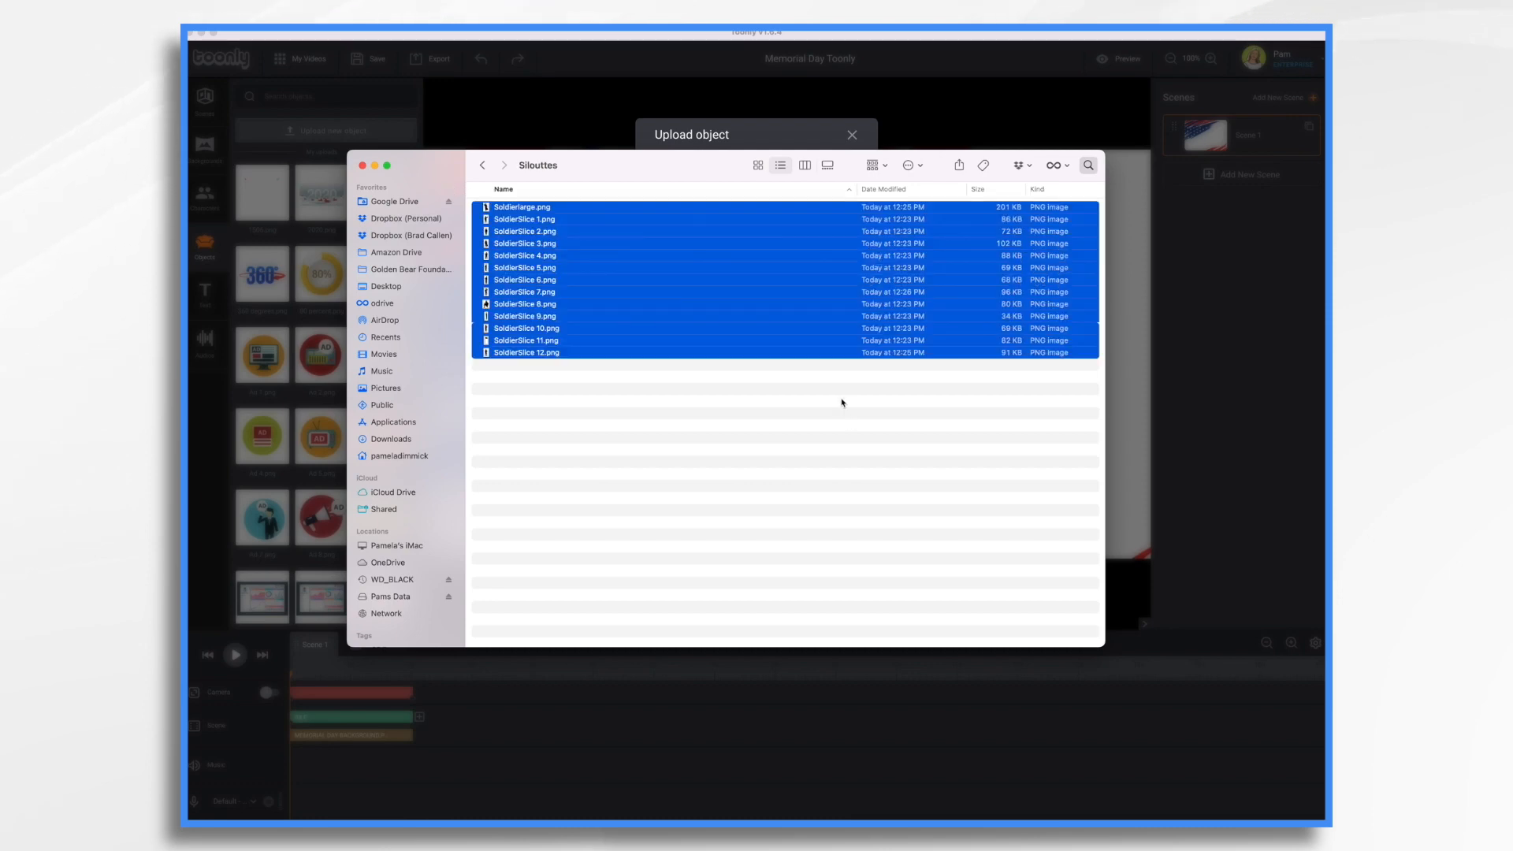
pyautogui.moveTo(679, 266); pyautogui.dragTo(795, 217)
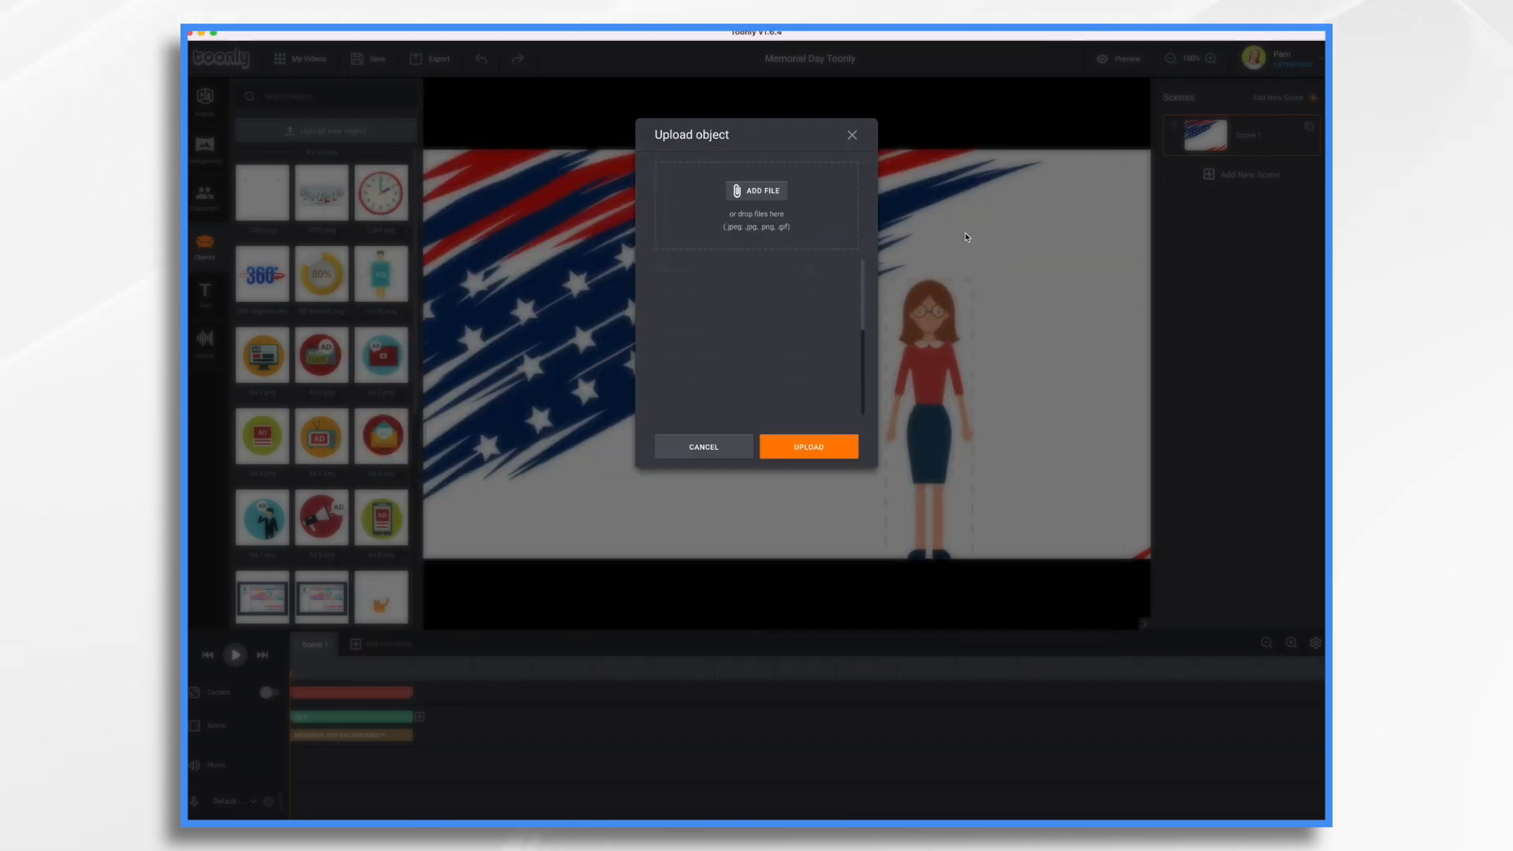
pyautogui.click(812, 449)
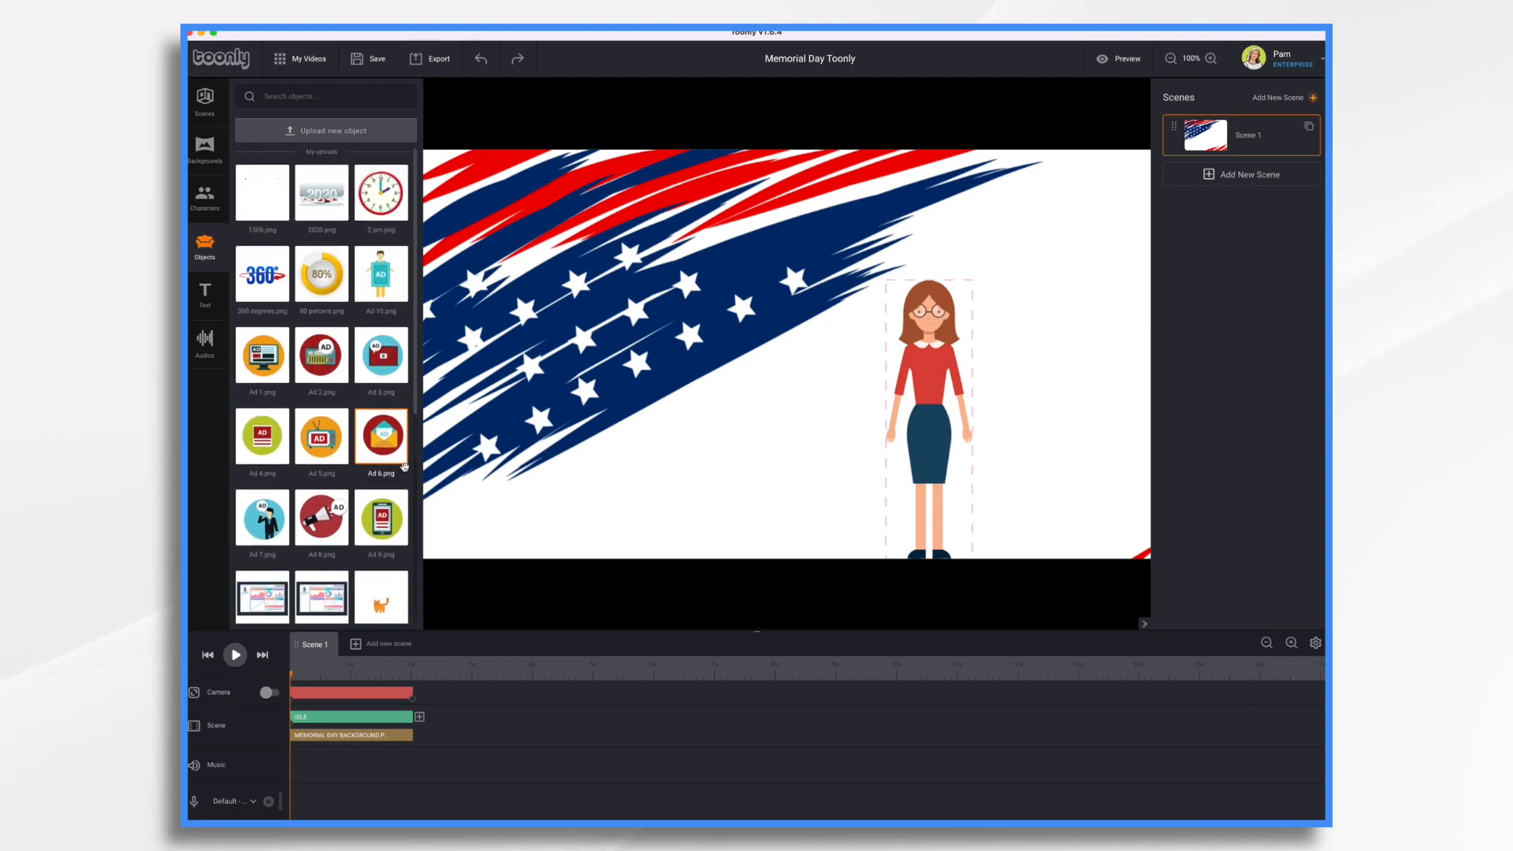
# Step: Search the object library for "soldier"
pyautogui.scroll(-5, 405, 466)
pyautogui.scroll(10, 405, 466)
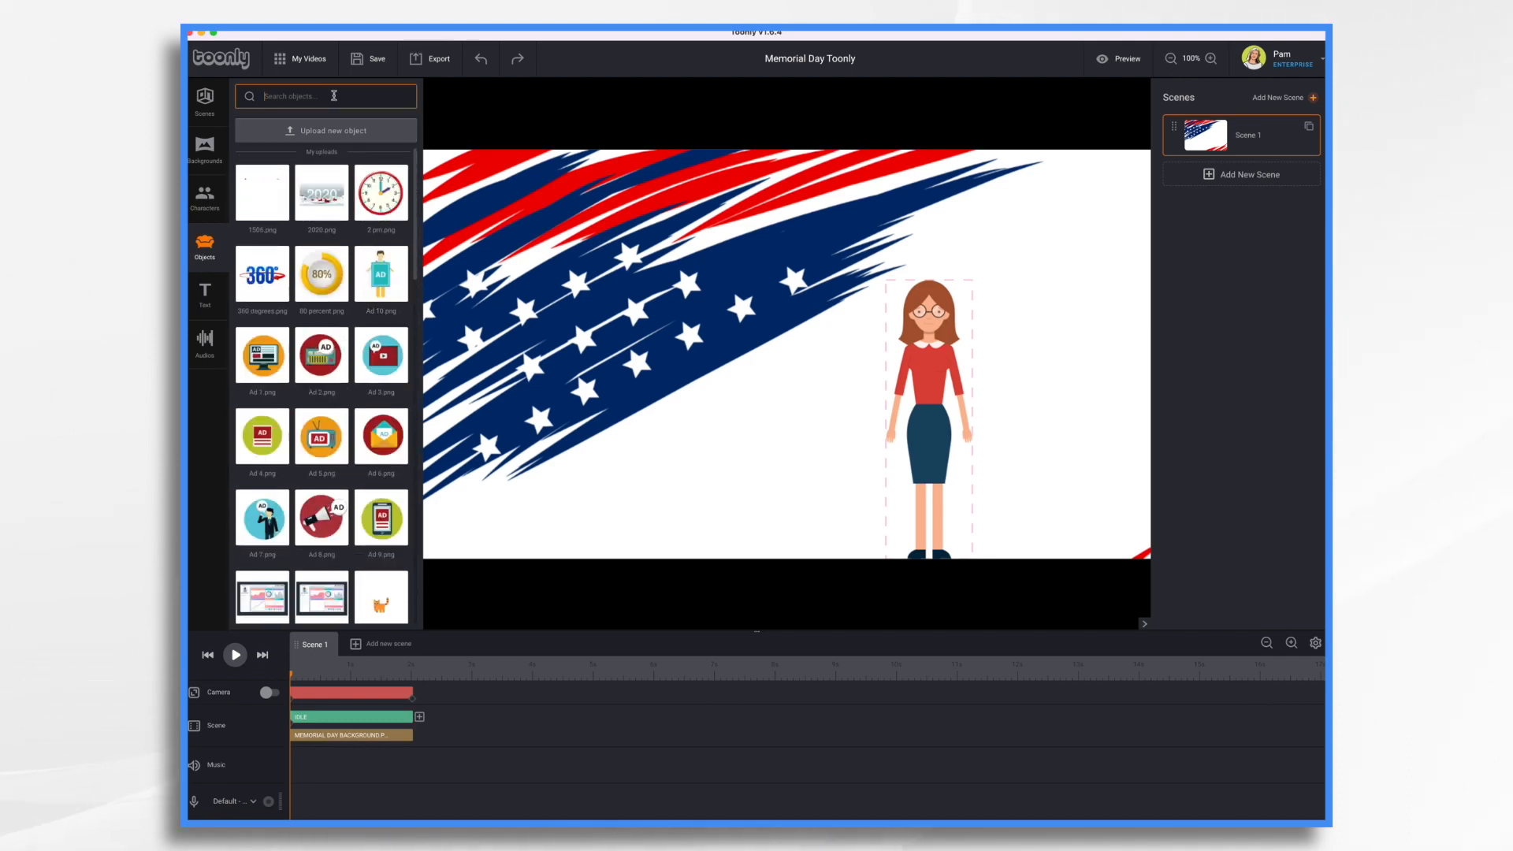
pyautogui.write('soldie')
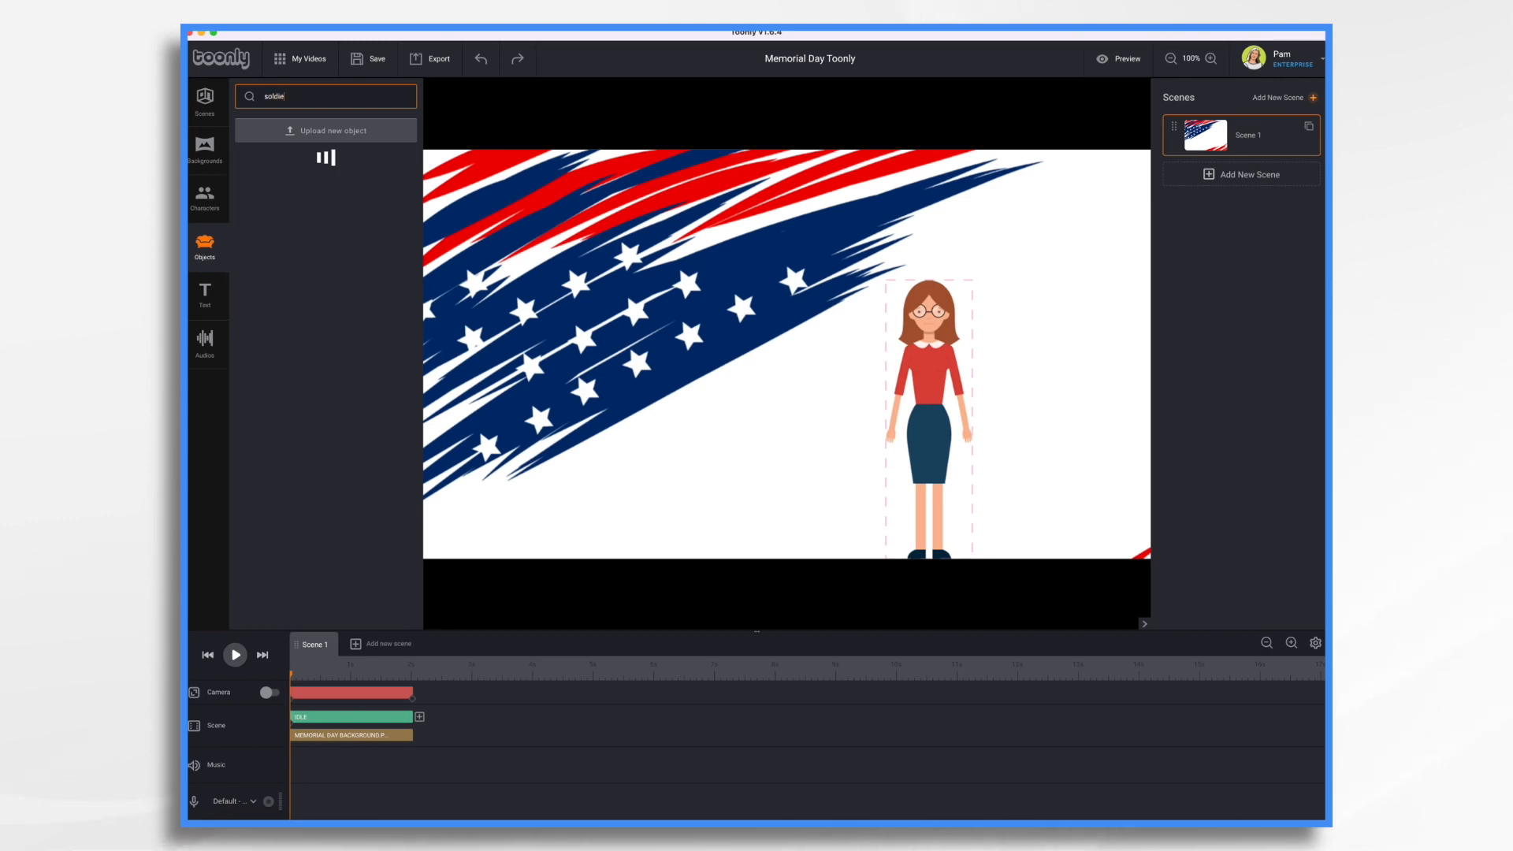
pyautogui.write('r')
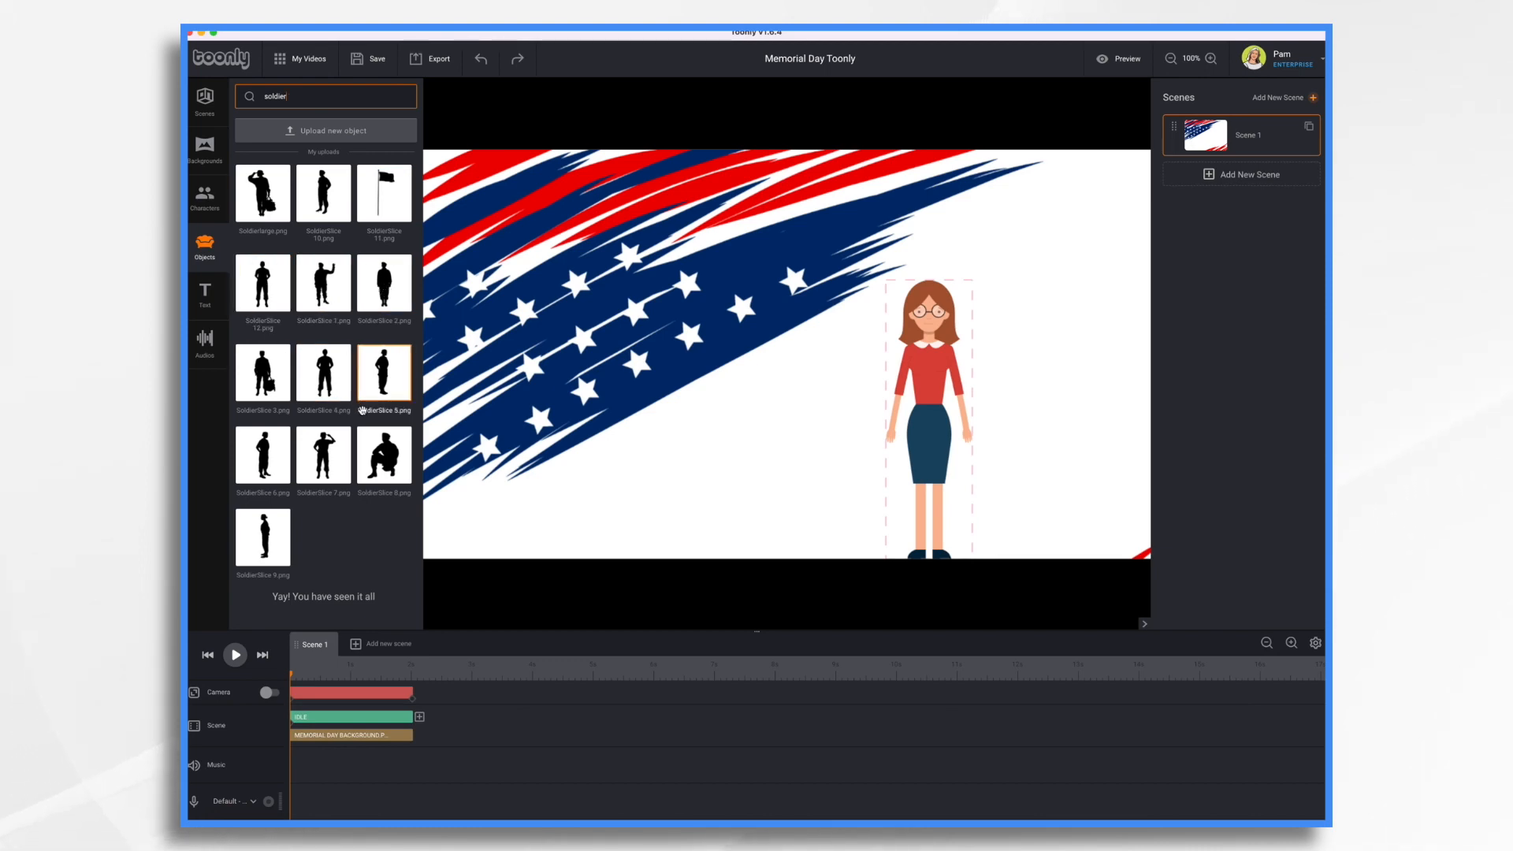
# Step: Add the saluting SoldierSlice 7 silhouette, shrink it to full figure and stand it over the flag's stars at the scene's left side
pyautogui.moveTo(328, 457); pyautogui.dragTo(552, 488)
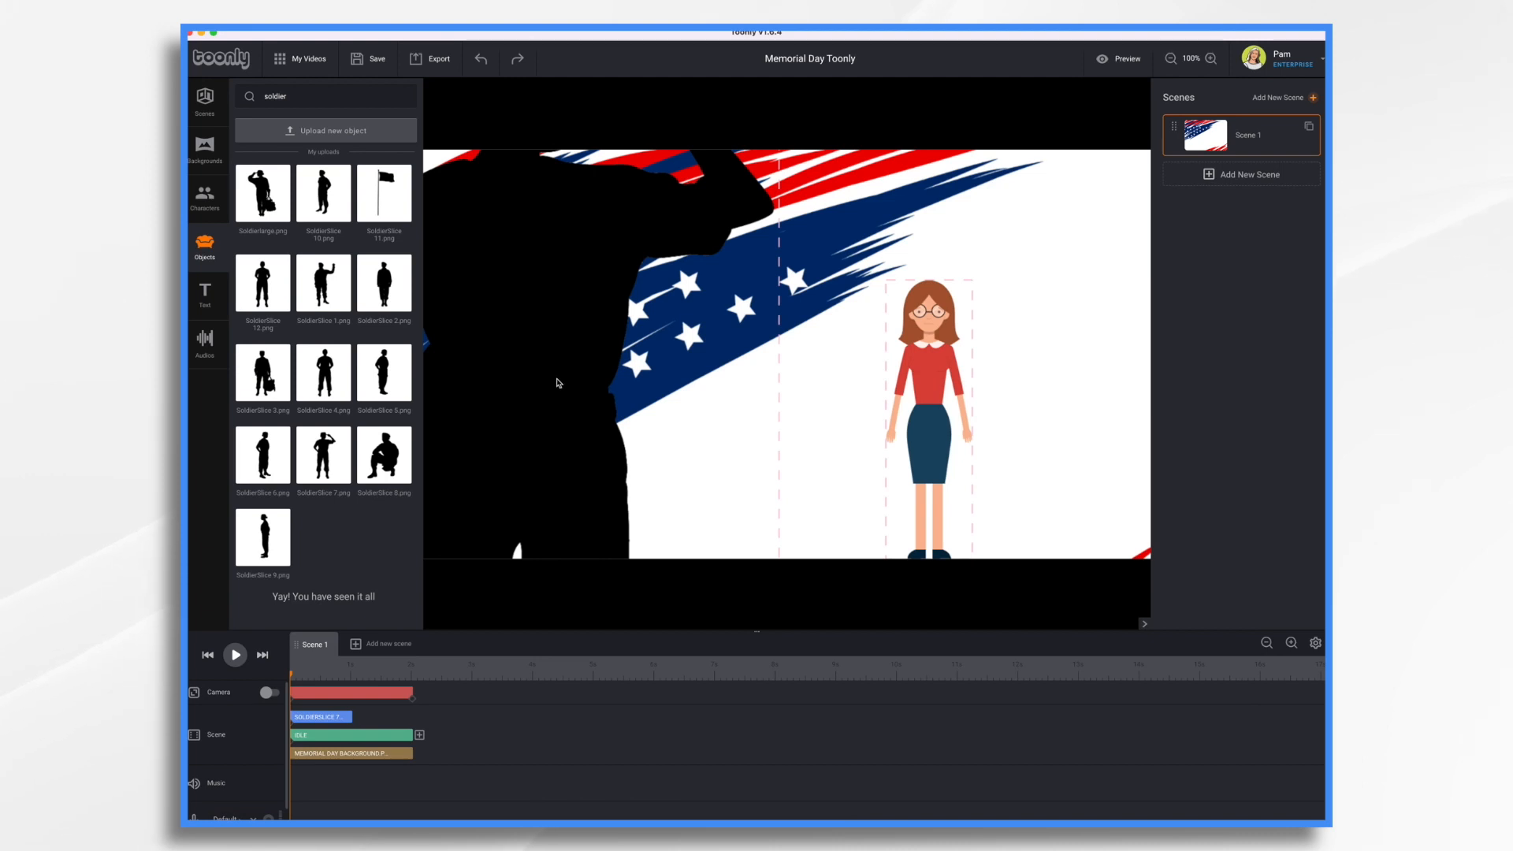
pyautogui.click(557, 383)
pyautogui.moveTo(618, 363); pyautogui.dragTo(697, 570)
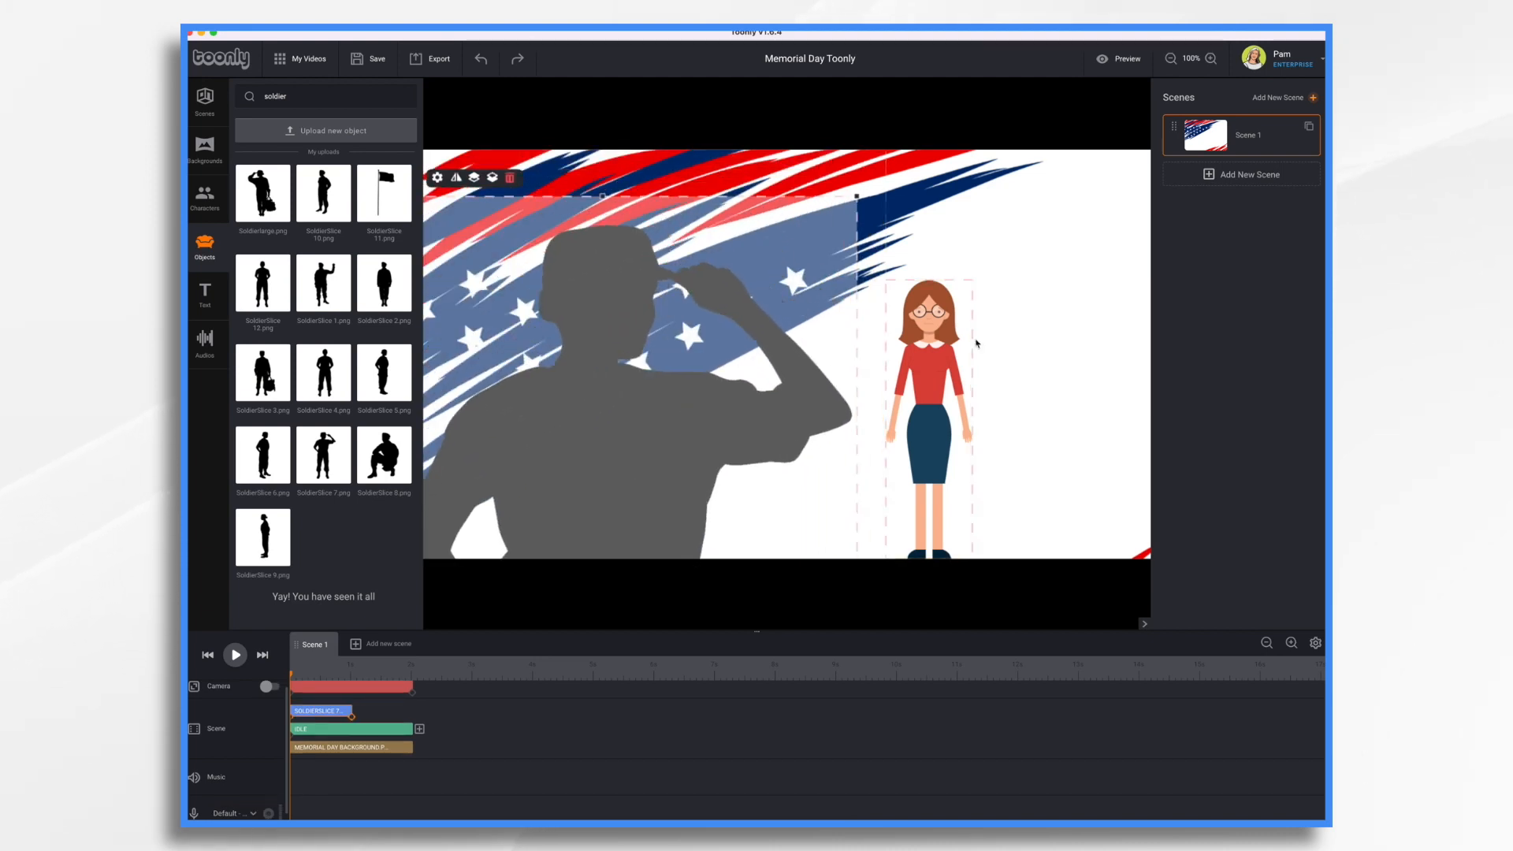
pyautogui.moveTo(856, 197); pyautogui.dragTo(712, 477)
pyautogui.moveTo(591, 540); pyautogui.dragTo(692, 154)
pyautogui.moveTo(614, 260); pyautogui.dragTo(605, 496)
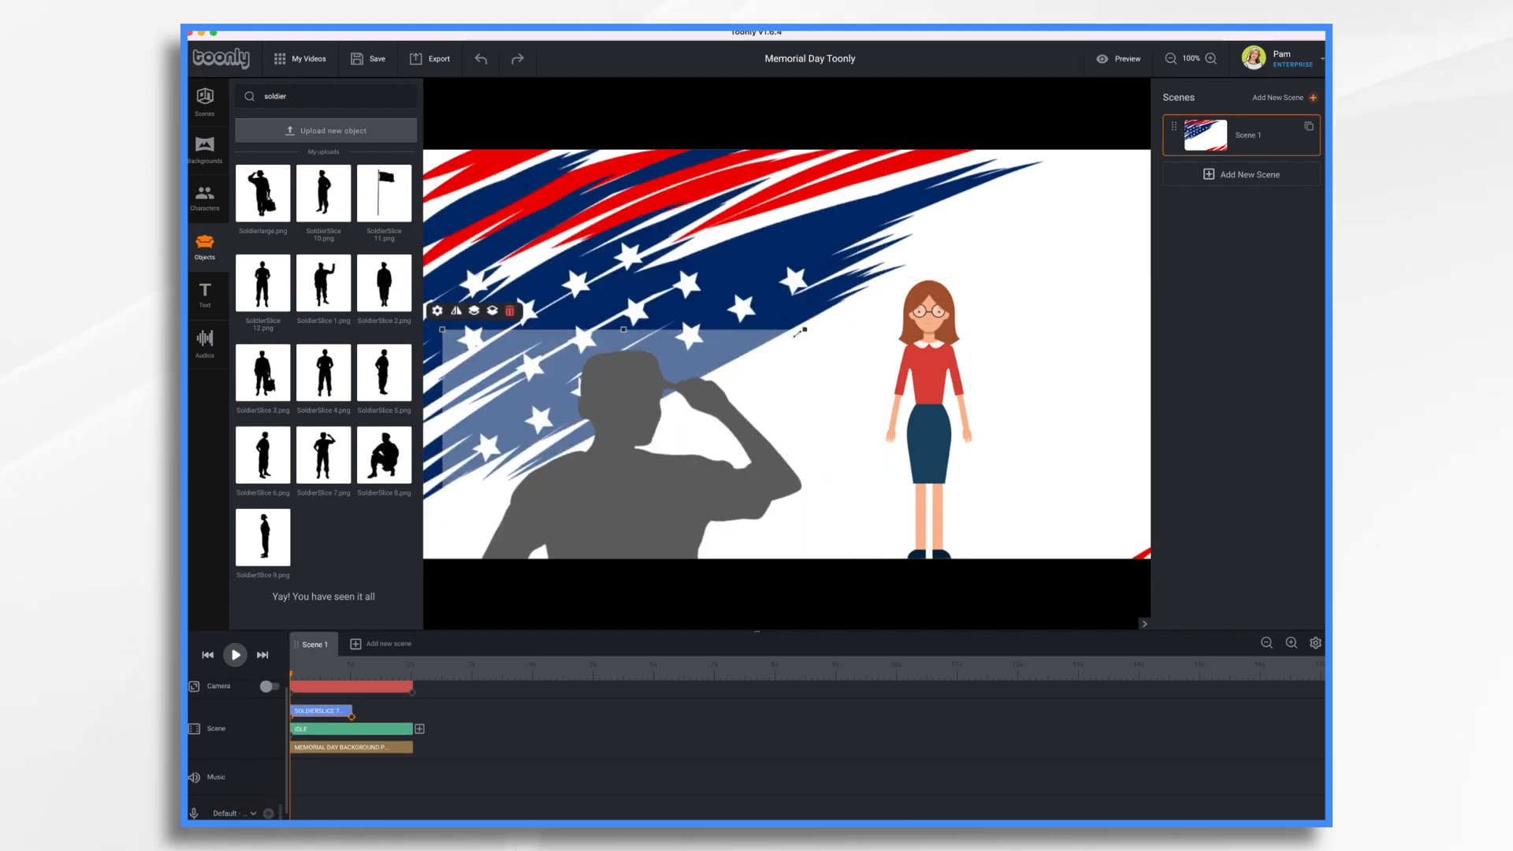
pyautogui.moveTo(804, 327); pyautogui.dragTo(720, 491)
pyautogui.moveTo(580, 547); pyautogui.dragTo(582, 59)
pyautogui.moveTo(722, 532); pyautogui.dragTo(573, 242)
pyautogui.moveTo(514, 191); pyautogui.dragTo(506, 502)
pyautogui.moveTo(564, 310); pyautogui.dragTo(605, 233)
# Step: Add the crouching SoldierSlice 8 silhouette and shrink it to fit between the saluting soldier and the woman, with the canvas zoomed to 50%
pyautogui.moveTo(384, 456); pyautogui.dragTo(775, 459)
pyautogui.click(1170, 59)
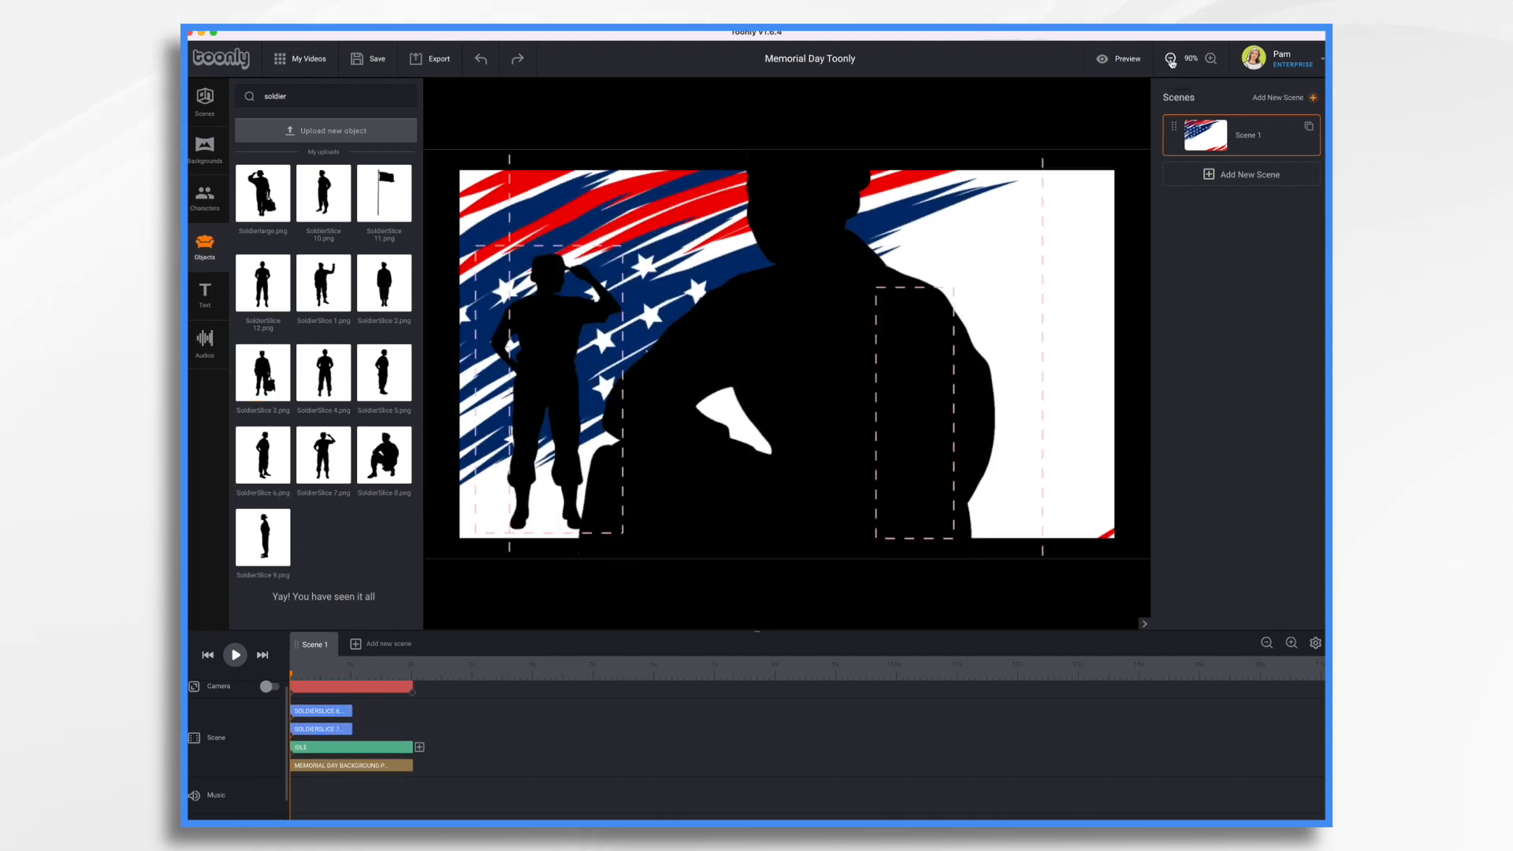
pyautogui.click(1171, 60)
pyautogui.click(1171, 61)
pyautogui.click(1171, 61)
pyautogui.click(1171, 60)
pyautogui.click(811, 300)
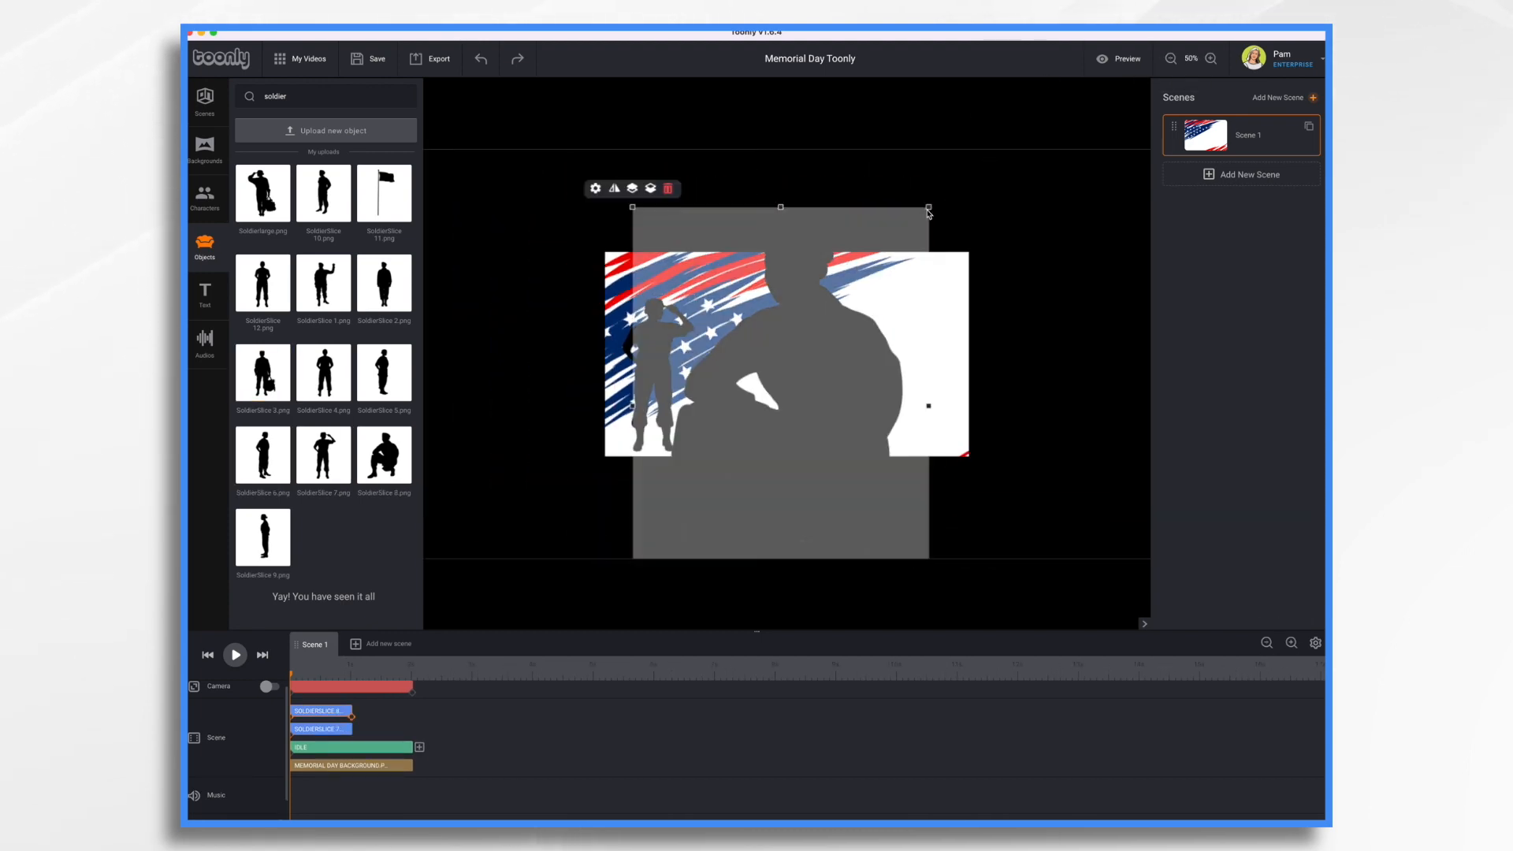
pyautogui.moveTo(929, 212); pyautogui.dragTo(738, 379)
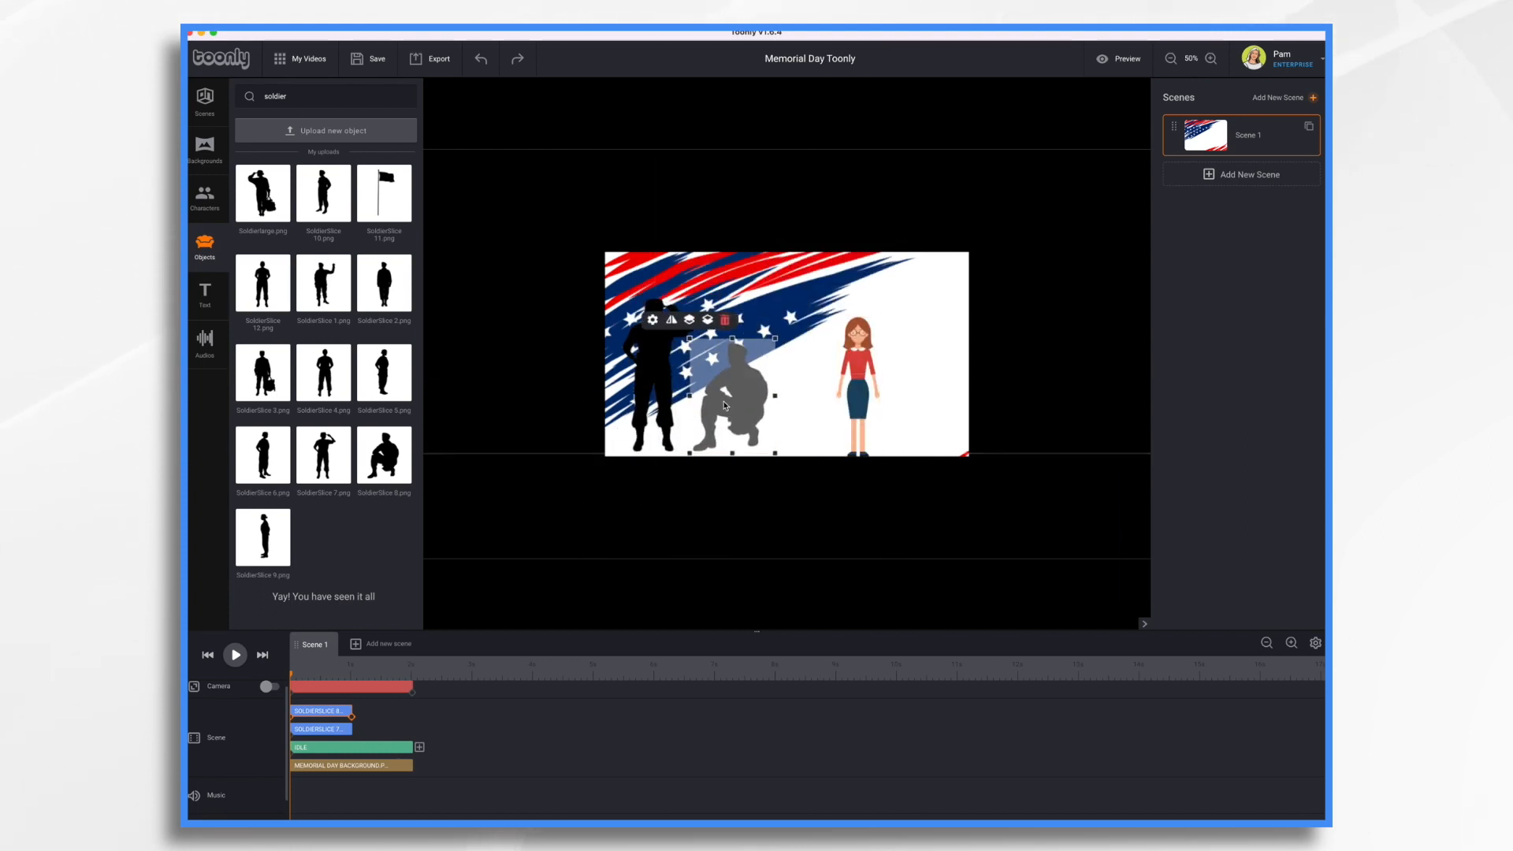
# Step: Add the SoldierSlice 3 silhouette, shrink it and stand it between the crouching soldier and the woman
pyautogui.moveTo(263, 374); pyautogui.dragTo(763, 301)
pyautogui.moveTo(911, 160); pyautogui.dragTo(736, 506)
pyautogui.moveTo(697, 539); pyautogui.dragTo(804, 347)
# Step: Add the Soldierlarge saluting silhouette, shrink it and stand it on the far side of the woman at the scene's right edge
pyautogui.moveTo(263, 194); pyautogui.dragTo(864, 323)
pyautogui.moveTo(984, 271); pyautogui.dragTo(816, 520)
pyautogui.moveTo(659, 543); pyautogui.dragTo(857, 279)
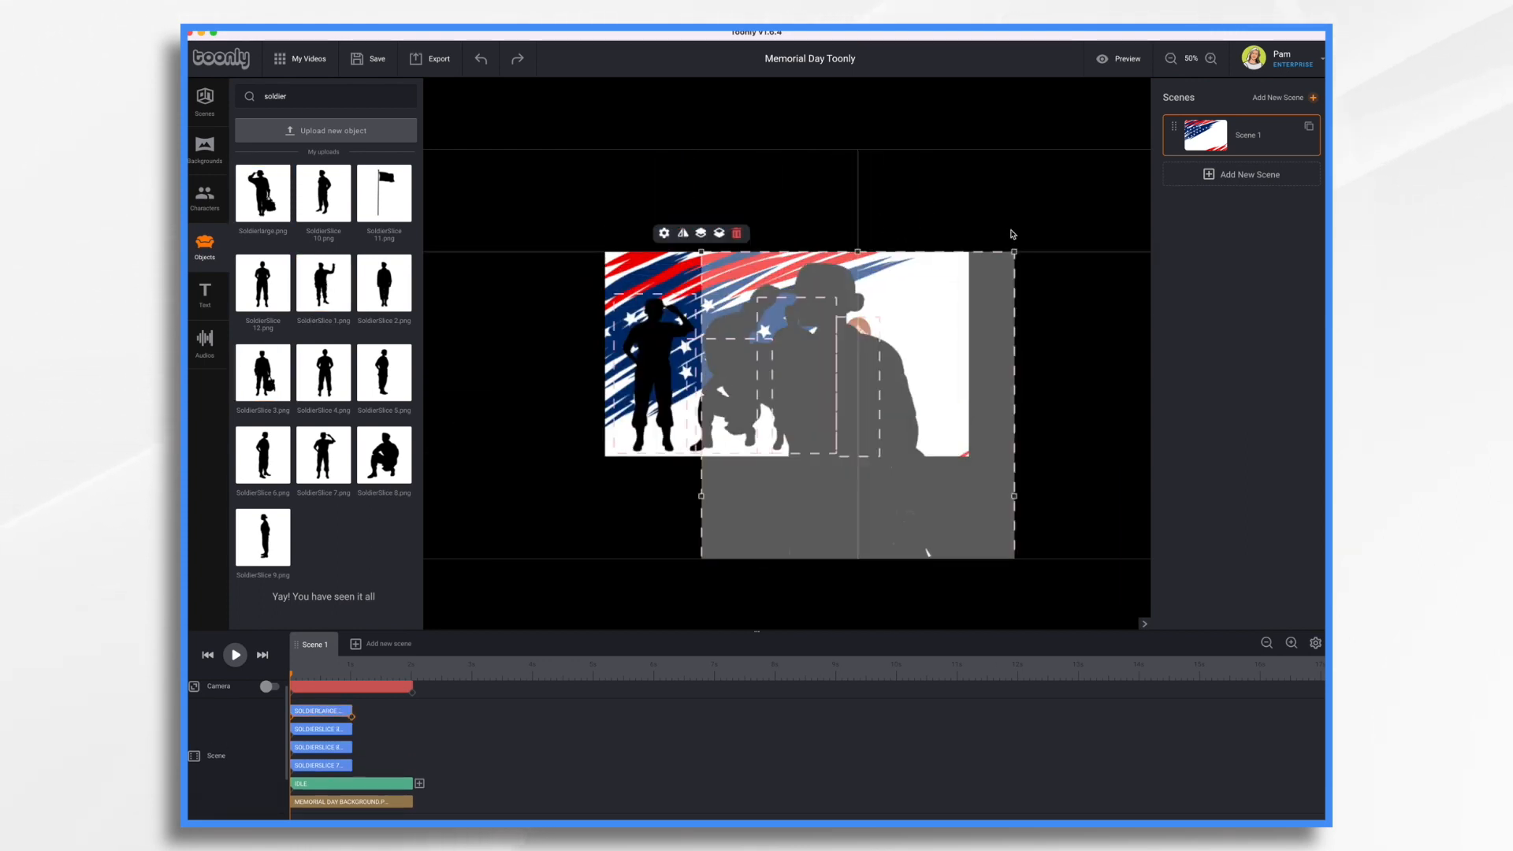
pyautogui.moveTo(1013, 251); pyautogui.dragTo(835, 504)
pyautogui.moveTo(781, 536); pyautogui.dragTo(934, 375)
# Step: Add the SoldierSlice 11 flag, resize it and stand its pole beside the SoldierSlice 3 silhouette, layered behind the woman
pyautogui.moveTo(384, 193); pyautogui.dragTo(852, 355)
pyautogui.moveTo(852, 473); pyautogui.dragTo(724, 158)
pyautogui.moveTo(874, 348); pyautogui.dragTo(806, 199)
pyautogui.moveTo(841, 413); pyautogui.dragTo(876, 367)
pyautogui.moveTo(936, 501); pyautogui.dragTo(907, 434)
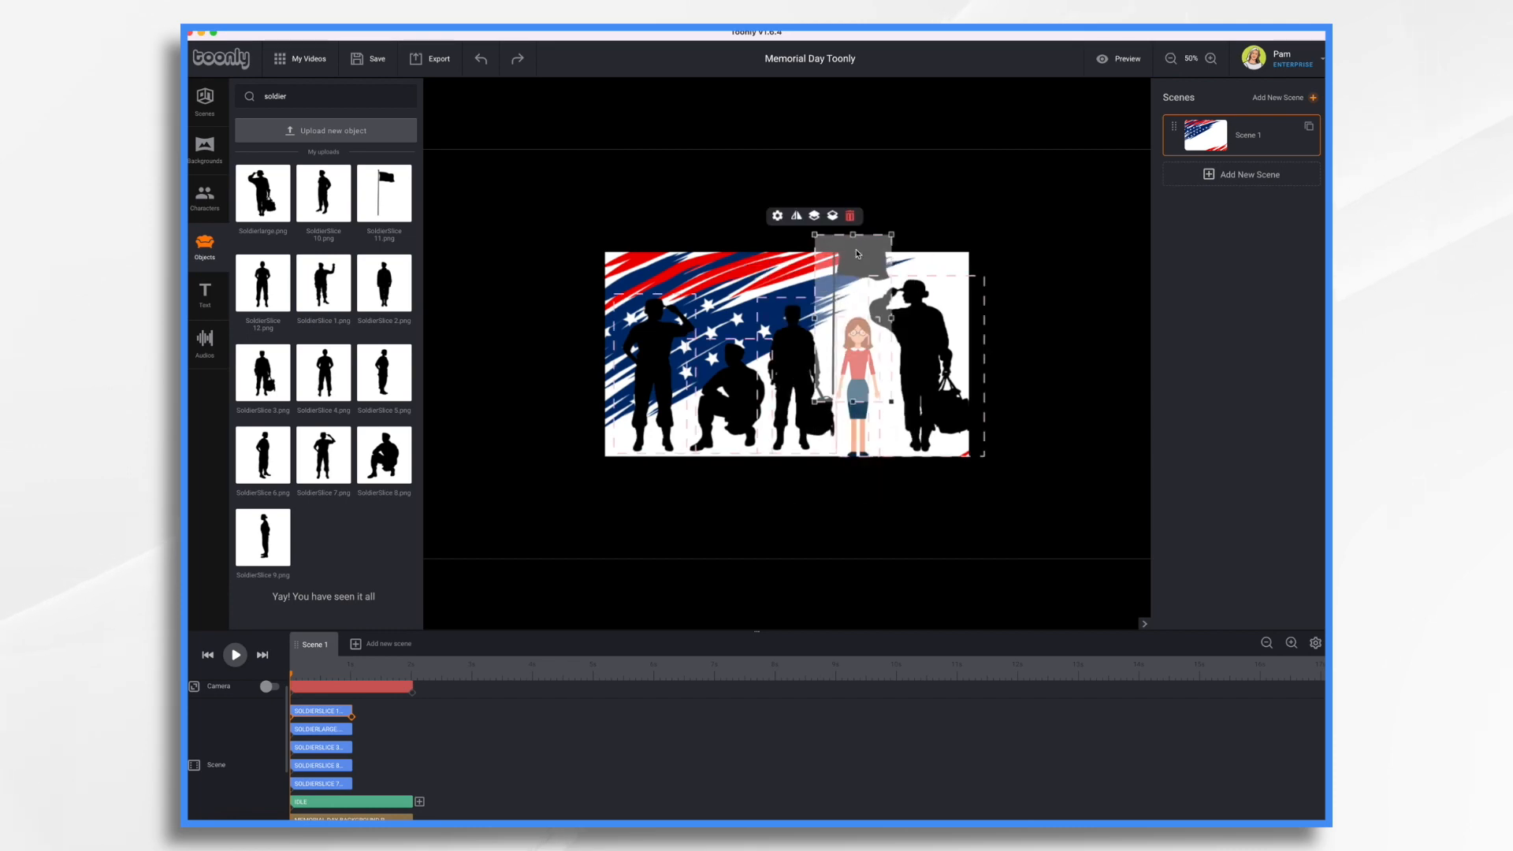
pyautogui.moveTo(861, 295); pyautogui.dragTo(863, 319)
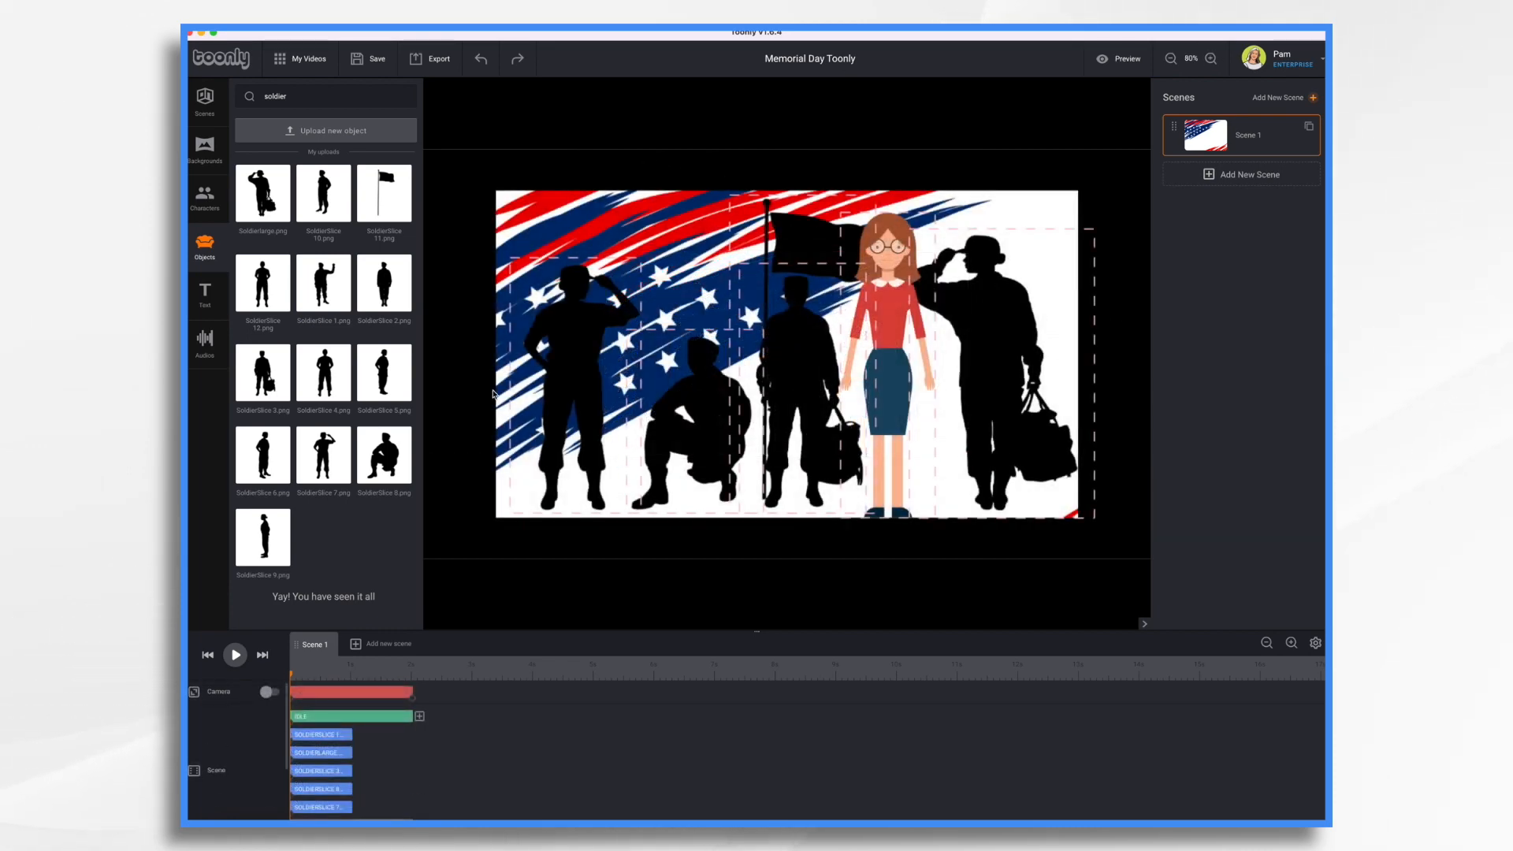
# Step: Extend the timeline durations of SoldierSlice 11, Soldierlarge, SoldierSlice 3, SoldierSlice 8 and SoldierSlice 7 to 10 seconds
pyautogui.click(578, 373)
pyautogui.click(713, 412)
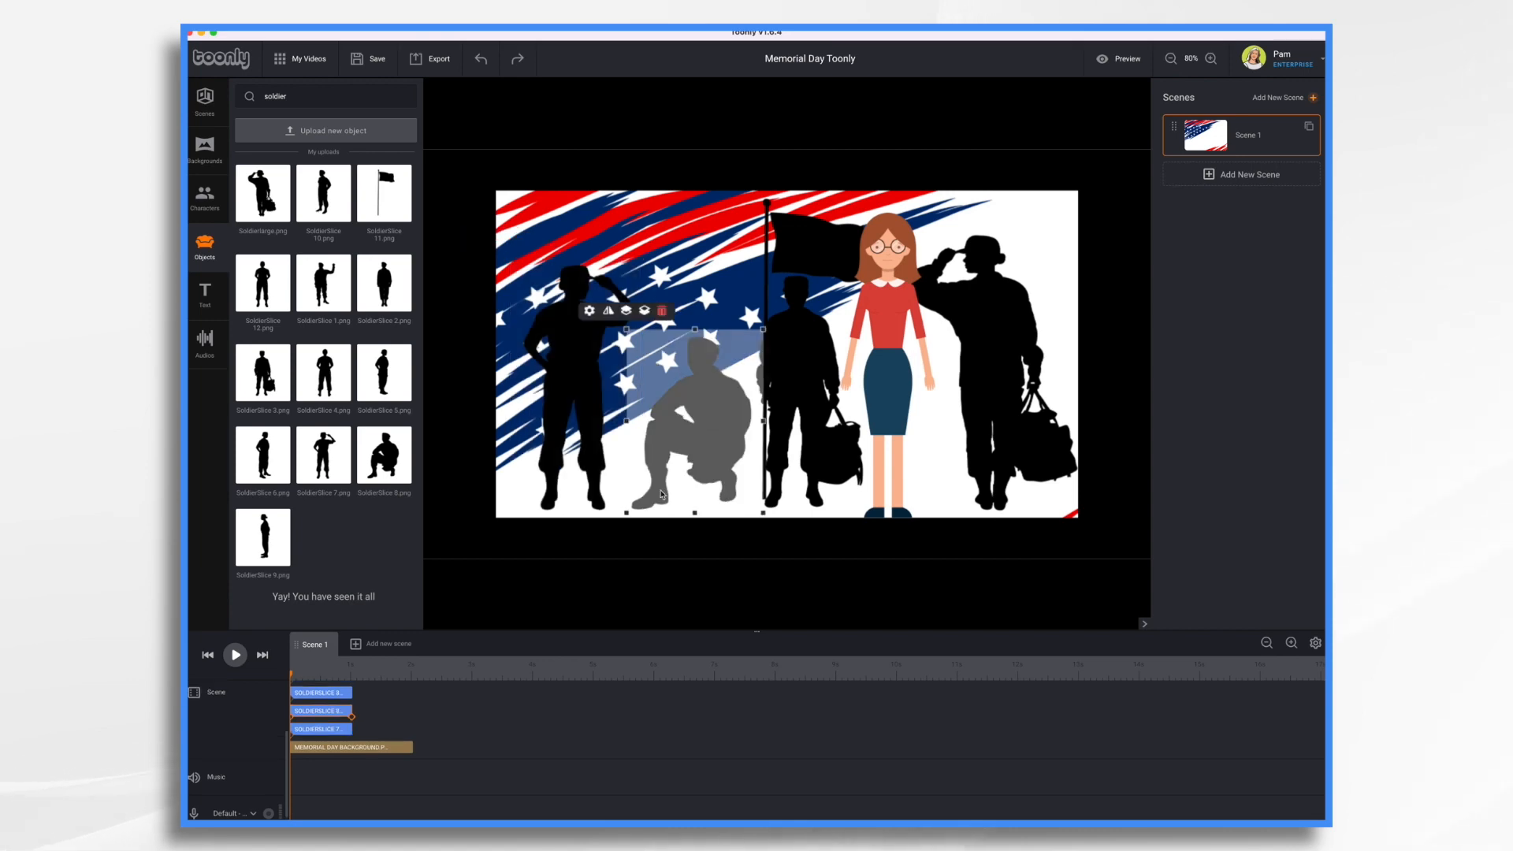
pyautogui.scroll(3, 613, 750)
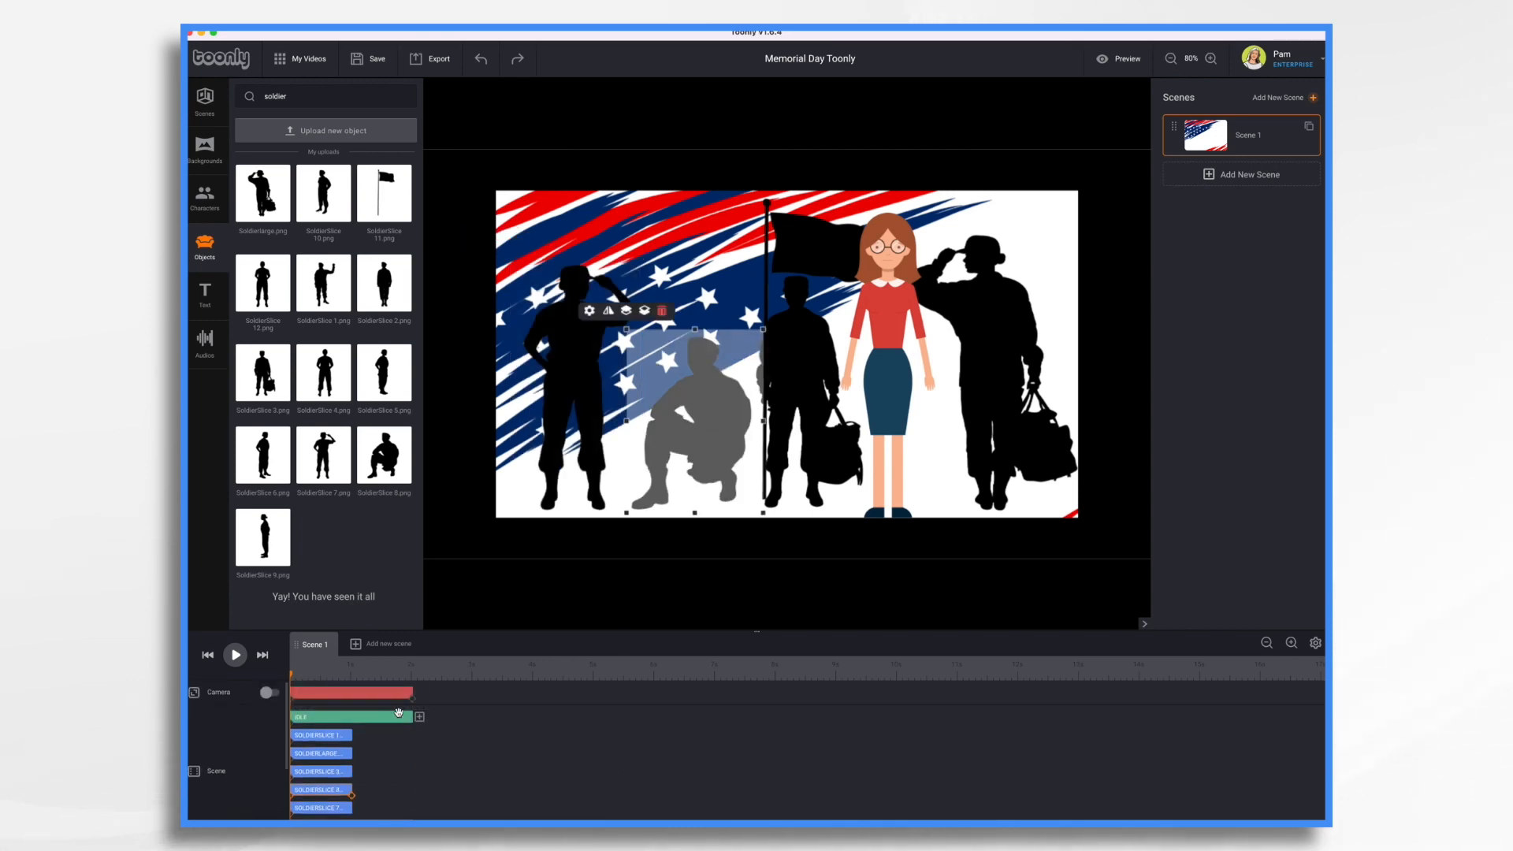
pyautogui.click(351, 736)
pyautogui.moveTo(433, 740); pyautogui.dragTo(899, 777)
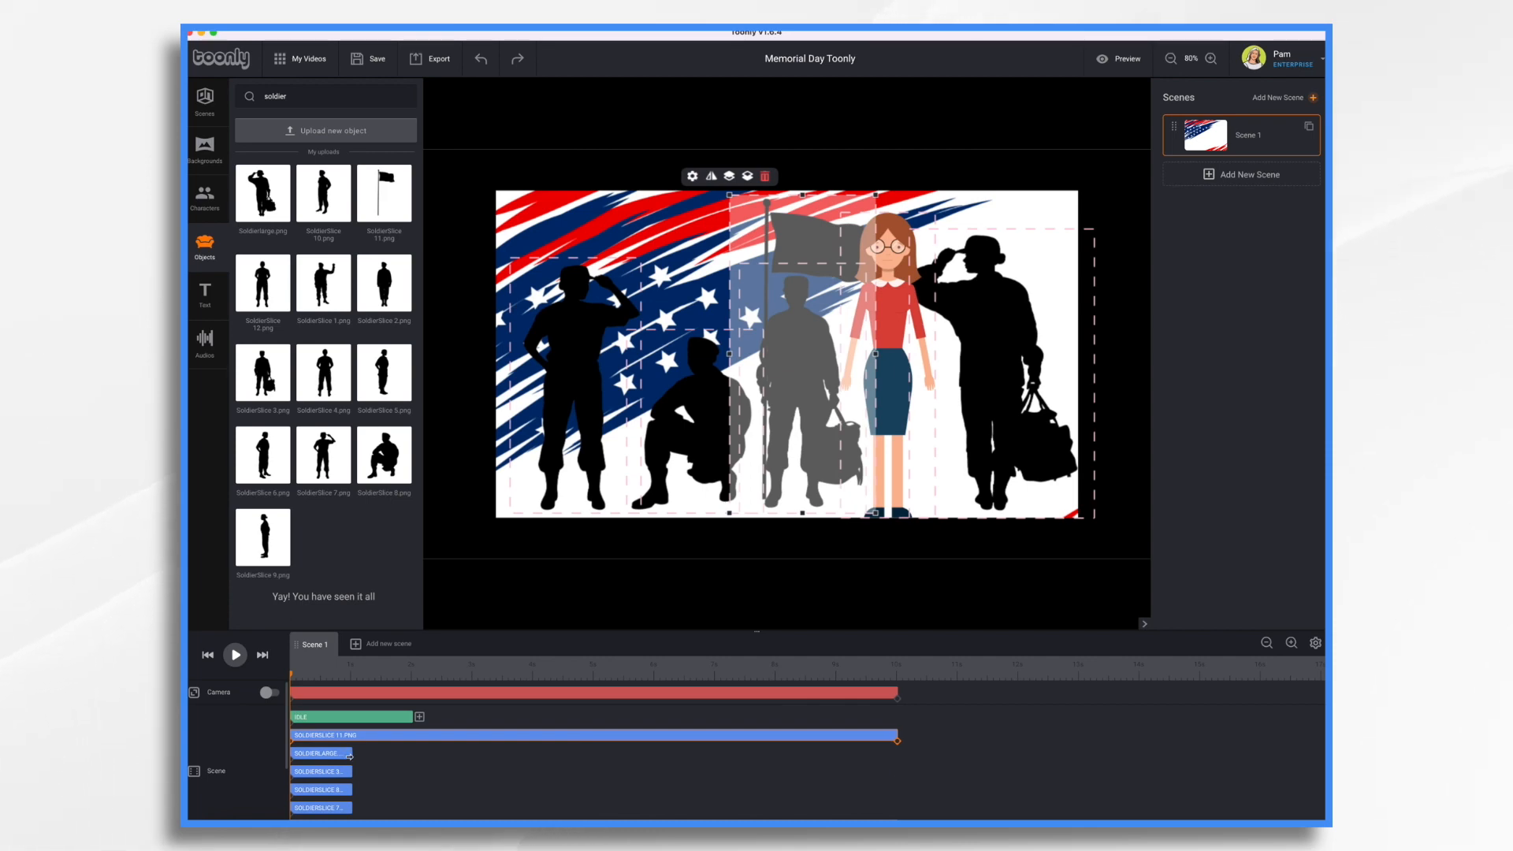
pyautogui.moveTo(349, 754); pyautogui.dragTo(906, 759)
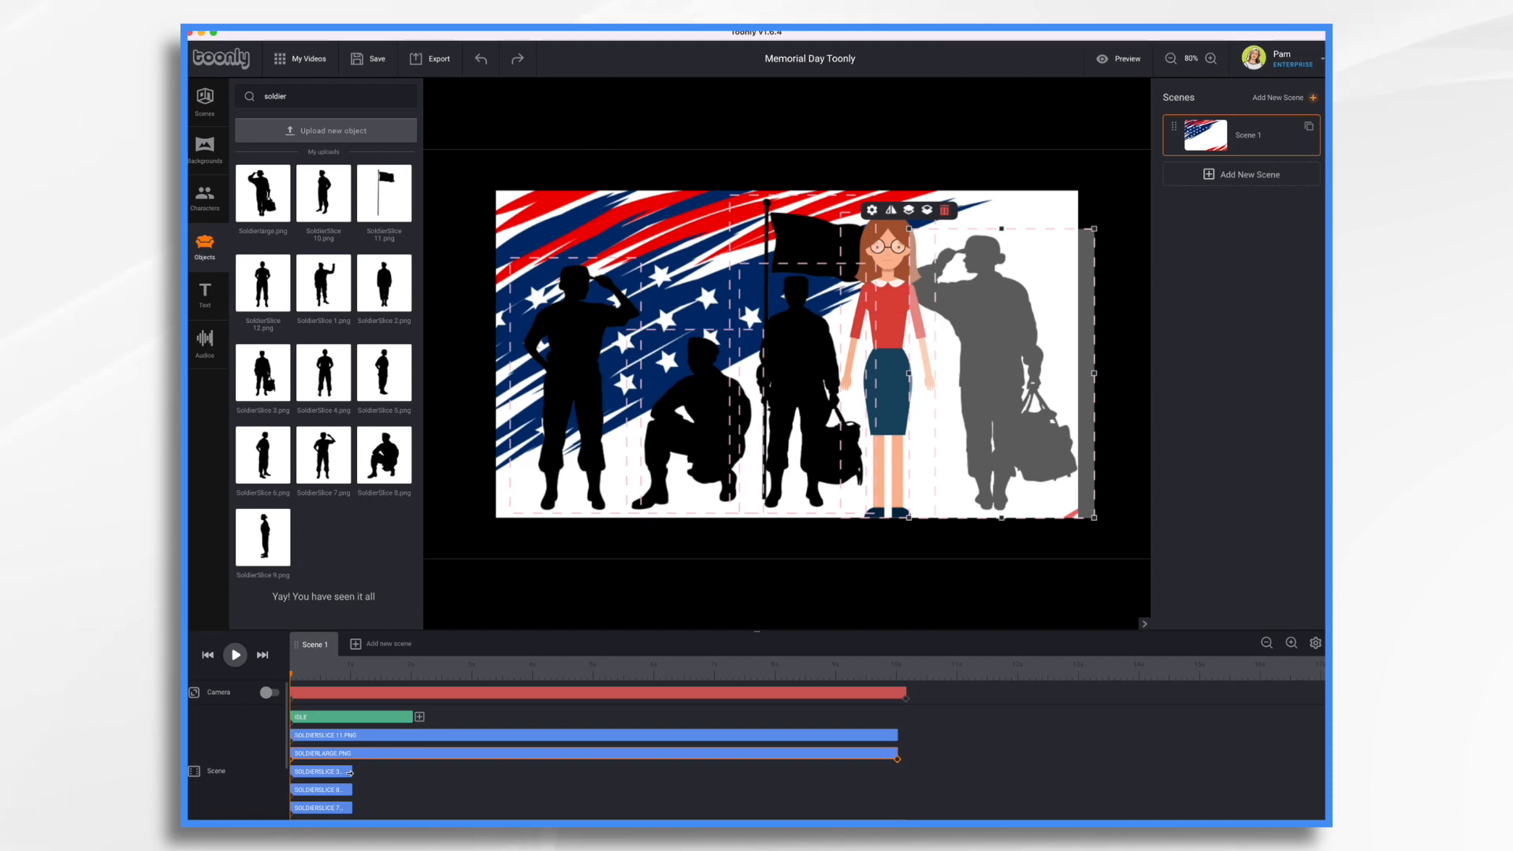
pyautogui.moveTo(349, 772); pyautogui.dragTo(902, 778)
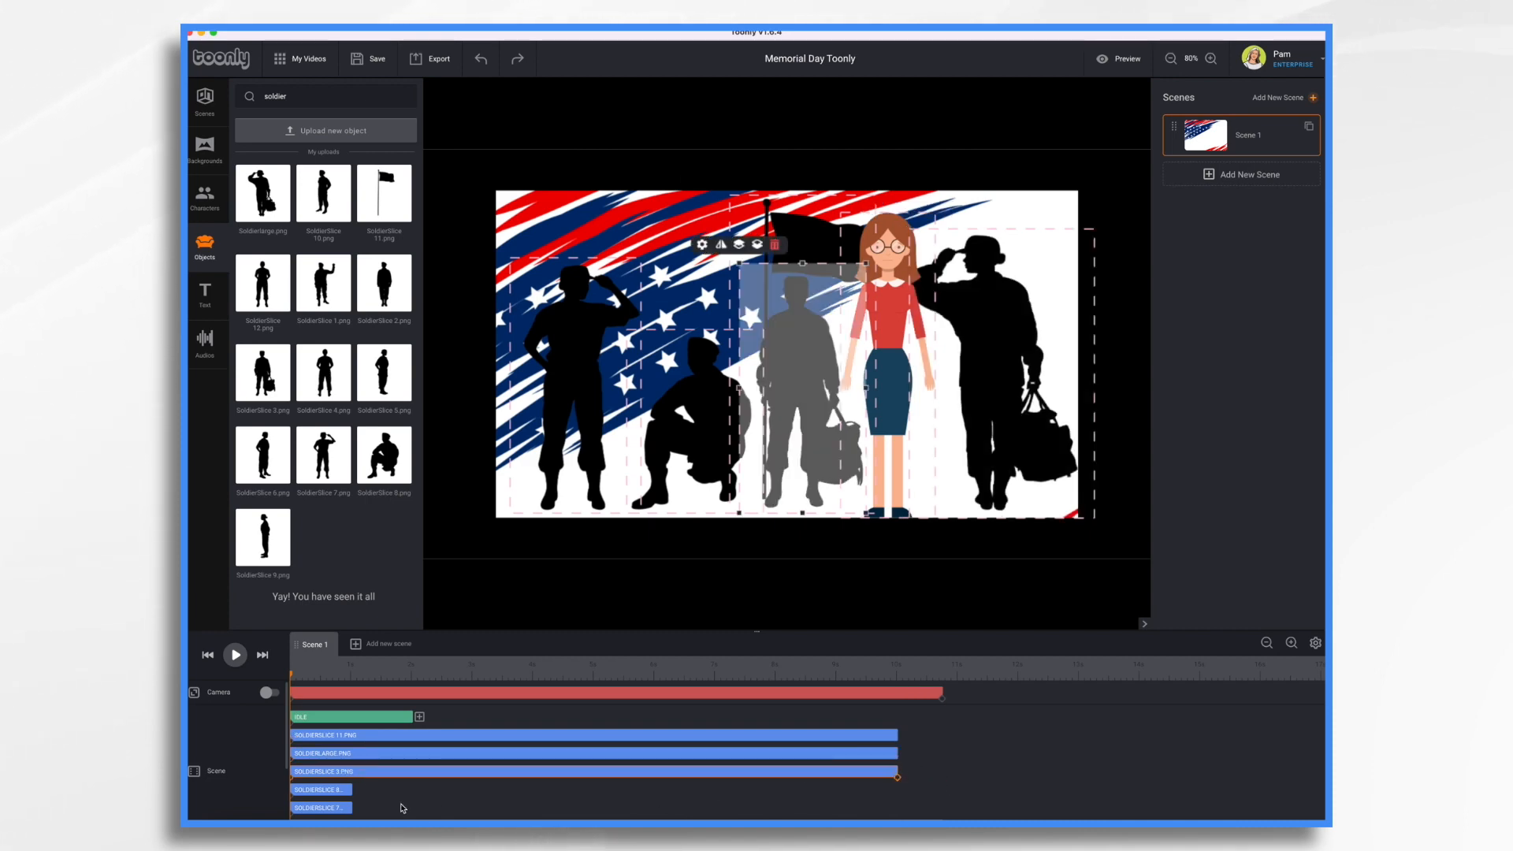
pyautogui.moveTo(350, 791); pyautogui.dragTo(891, 805)
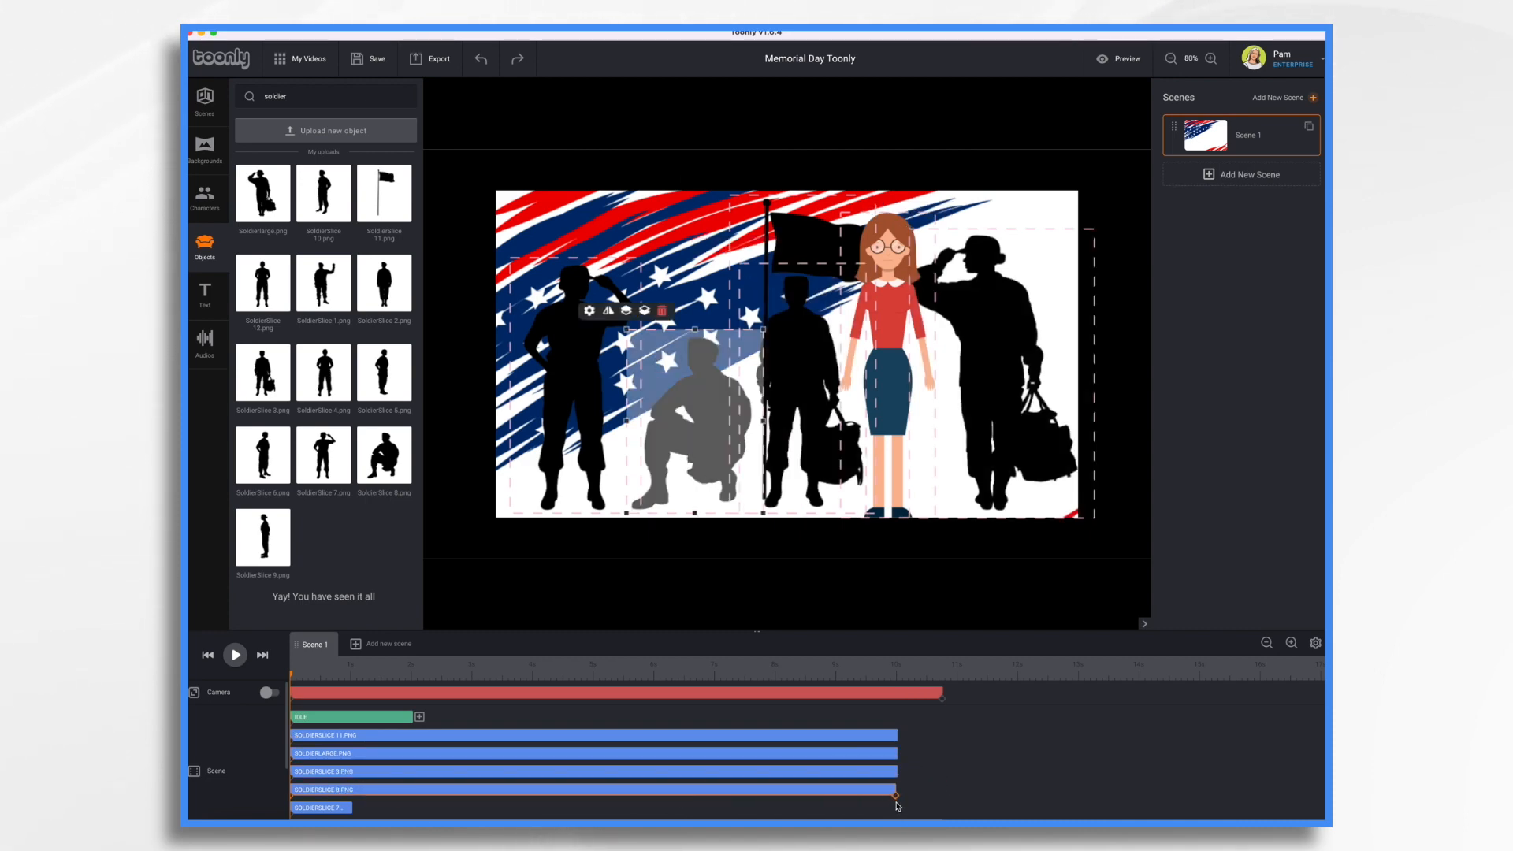
pyautogui.scroll(-3, 675, 796)
pyautogui.moveTo(351, 718); pyautogui.dragTo(898, 719)
pyautogui.scroll(3, 889, 743)
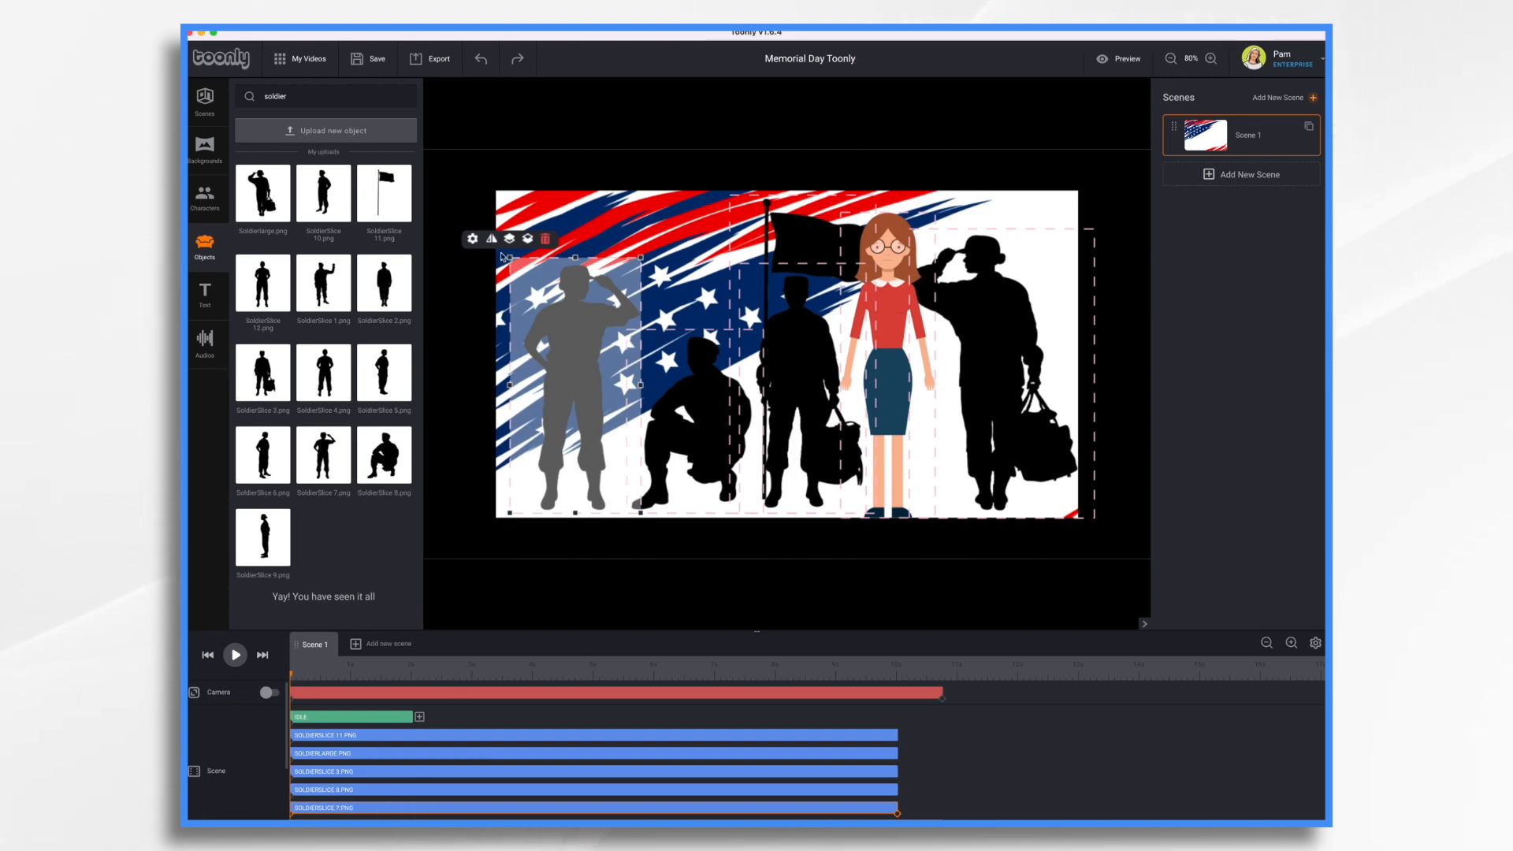
# Step: Check the saluting SoldierSlice 7's In and Out effects and play the scene to review how the silhouettes enter
pyautogui.click(472, 239)
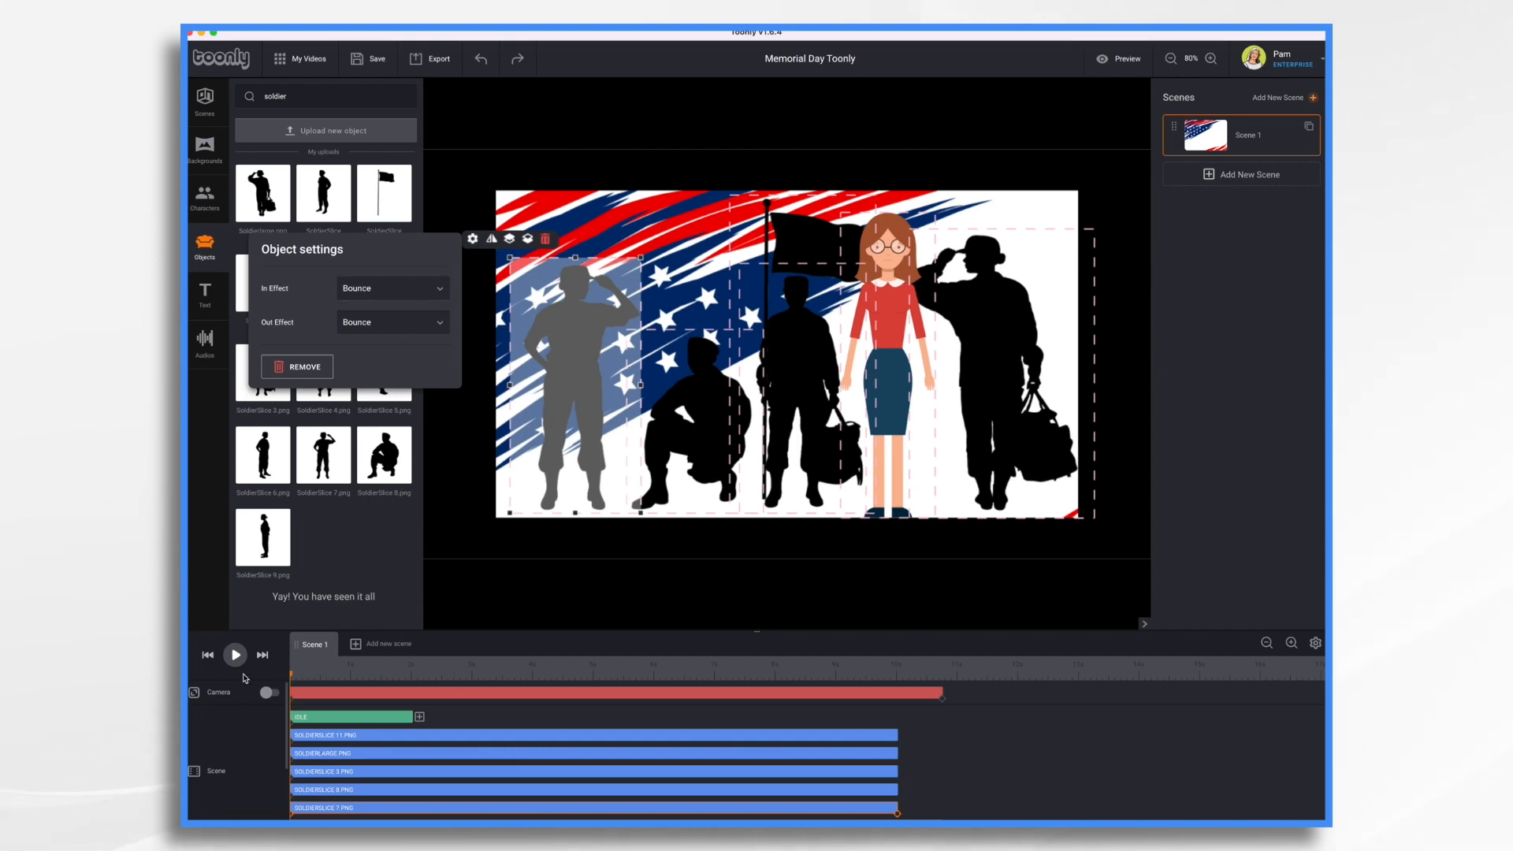
pyautogui.click(235, 654)
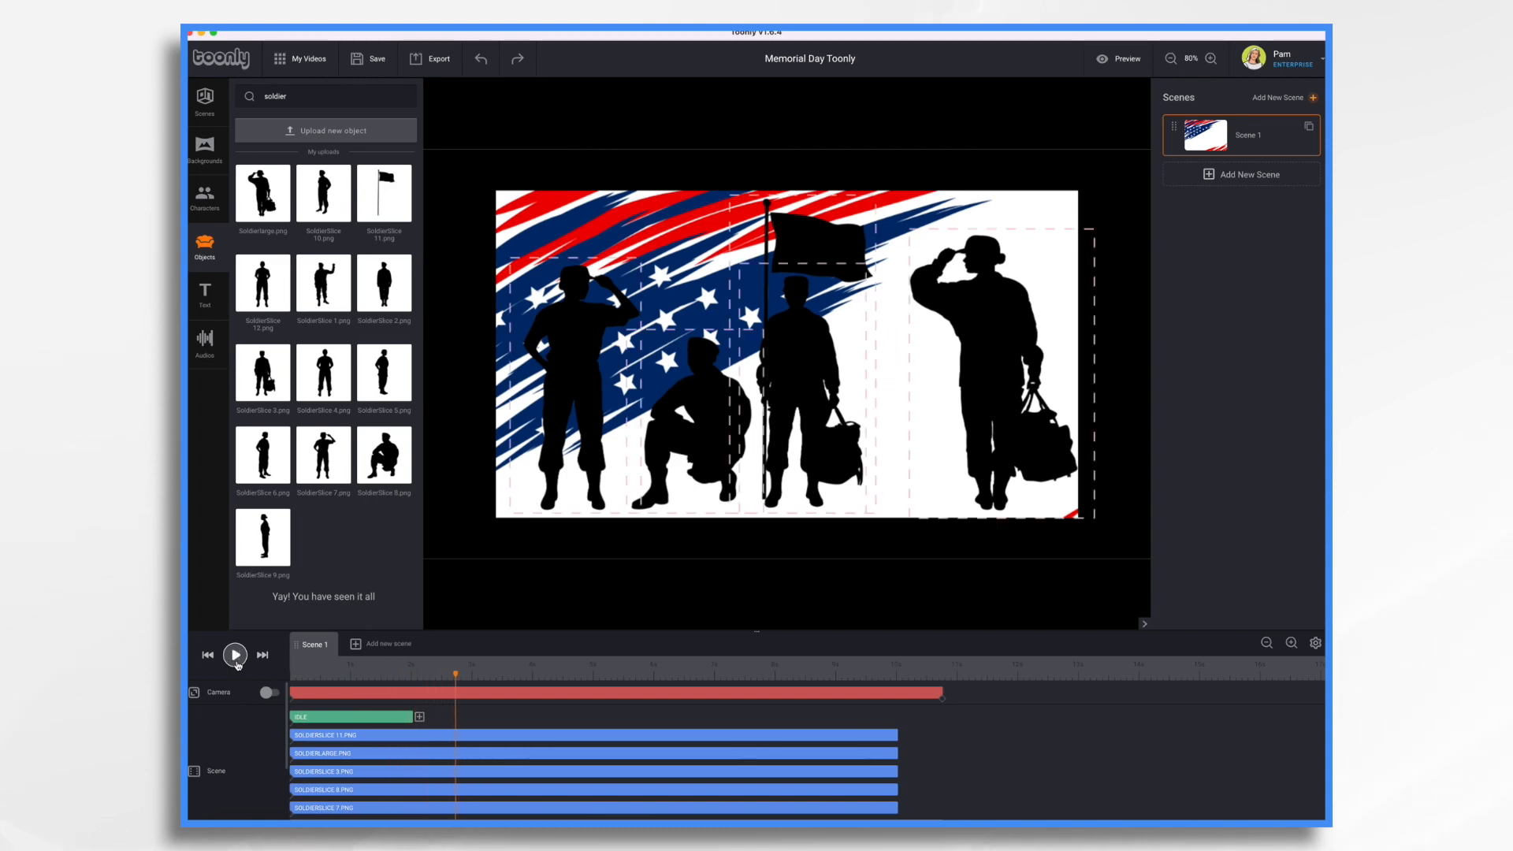
pyautogui.moveTo(457, 676); pyautogui.dragTo(306, 676)
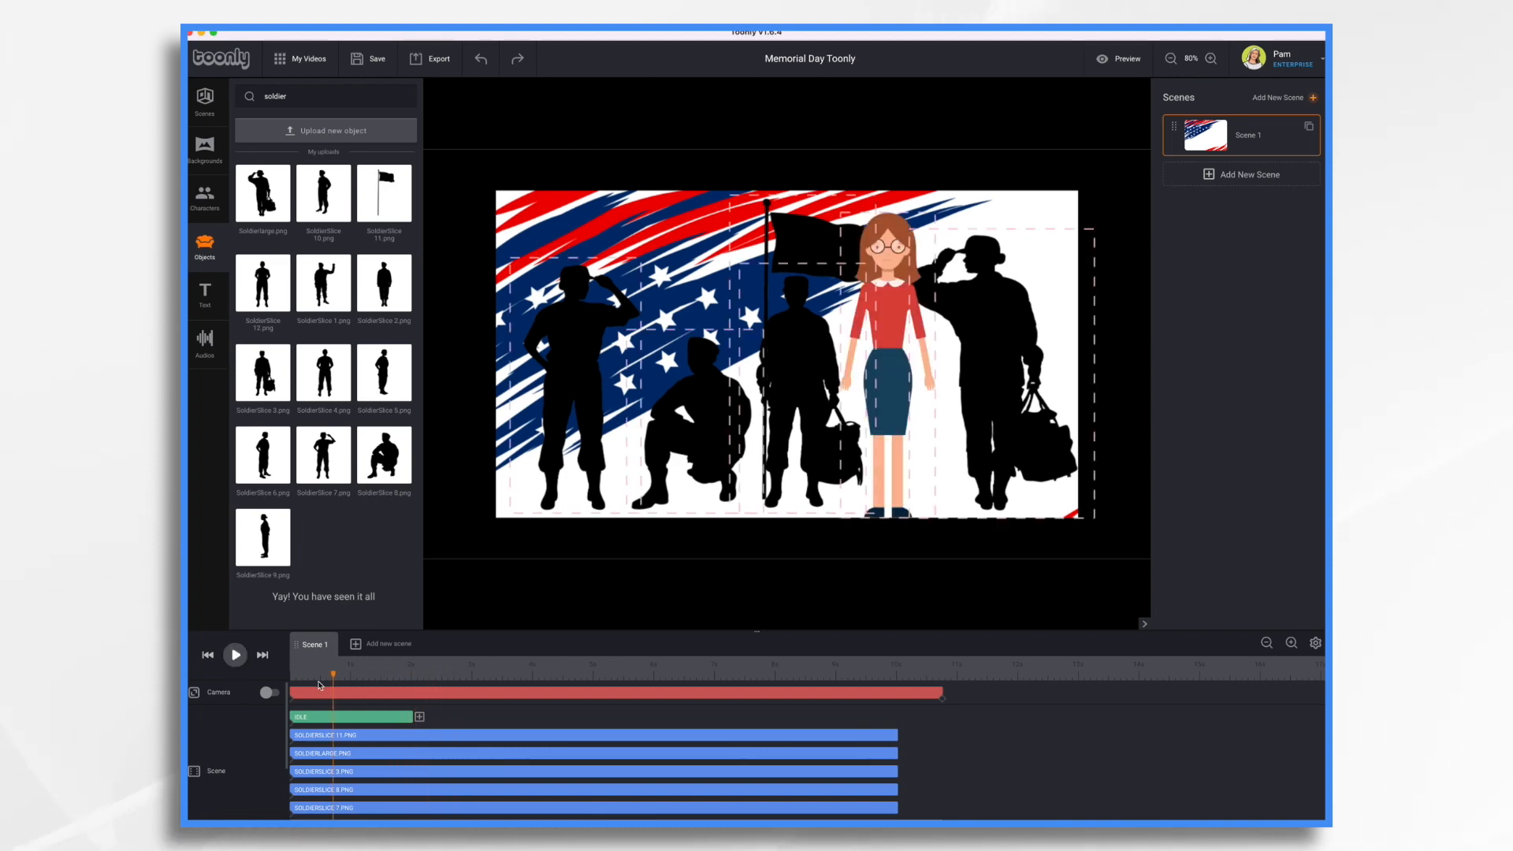
# Step: Give the soldier silhouettes a Fade In entrance, set SoldierSlice 7's Out Effect to Instant, and play the scene from its start
pyautogui.click(564, 359)
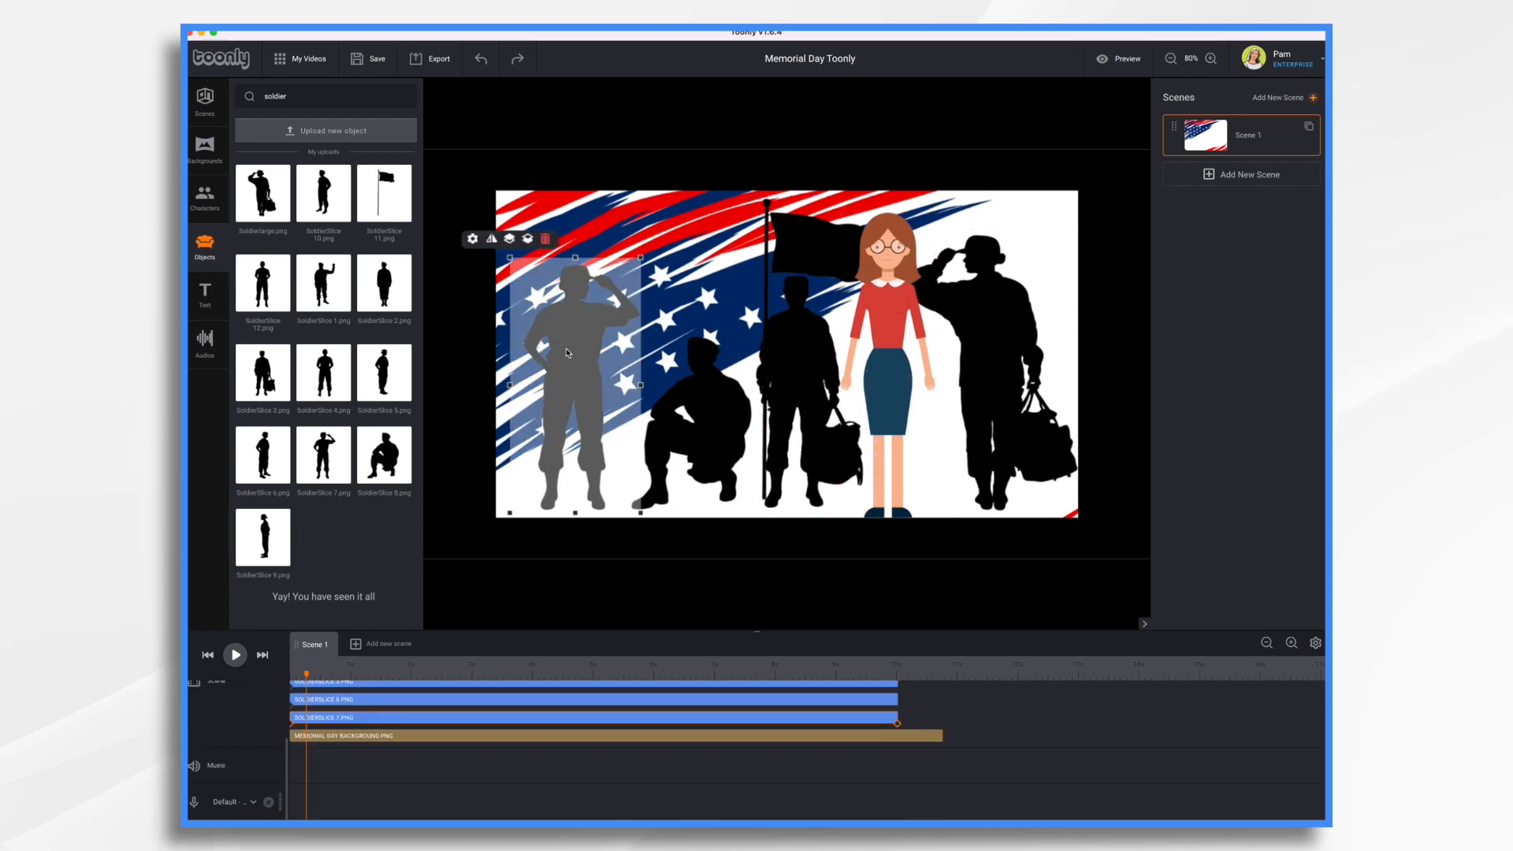
pyautogui.click(473, 239)
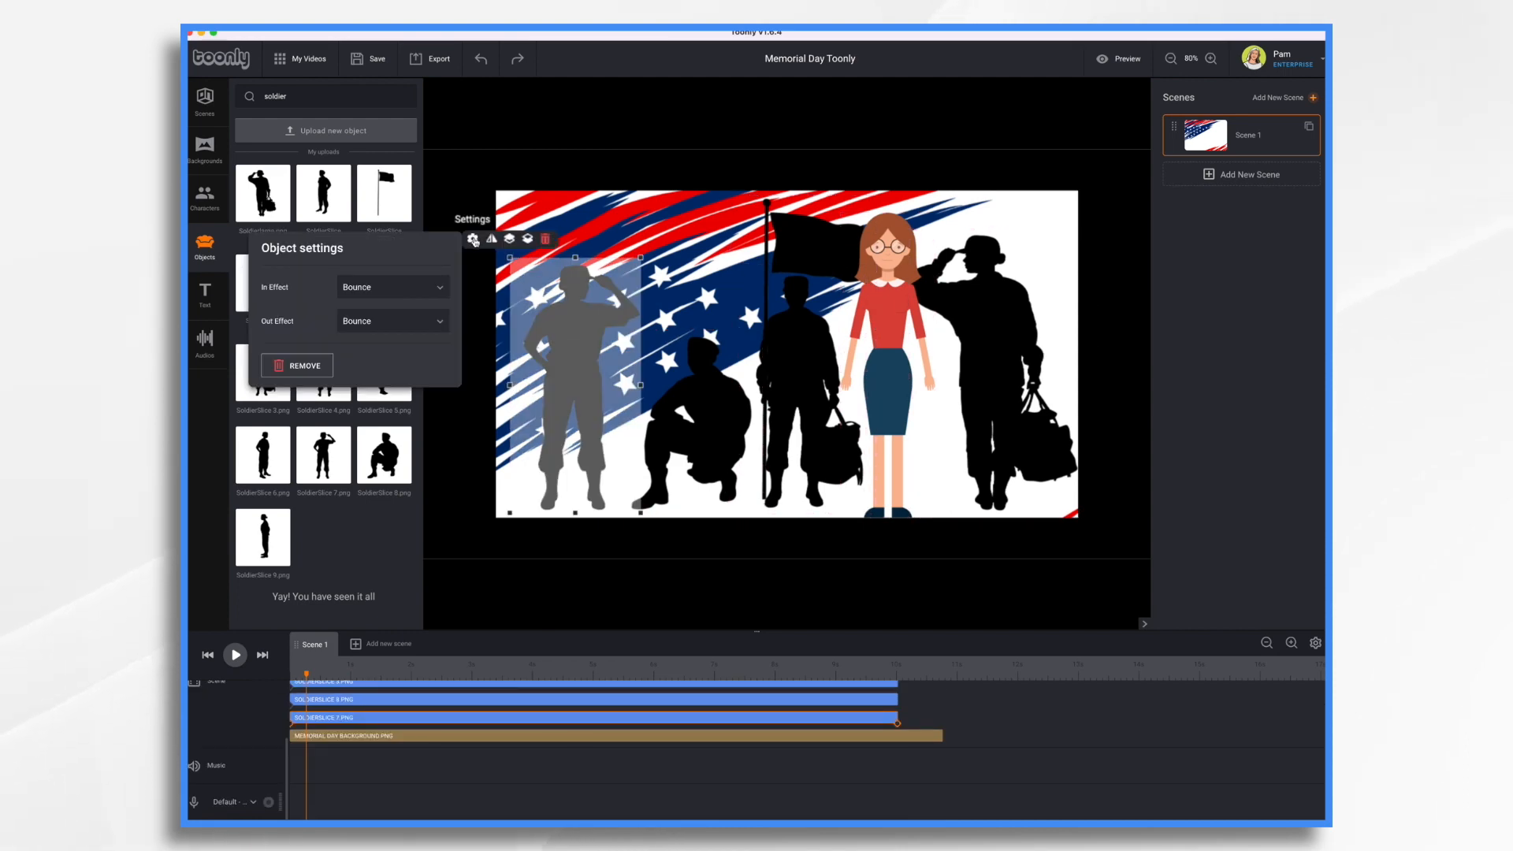
pyautogui.click(424, 289)
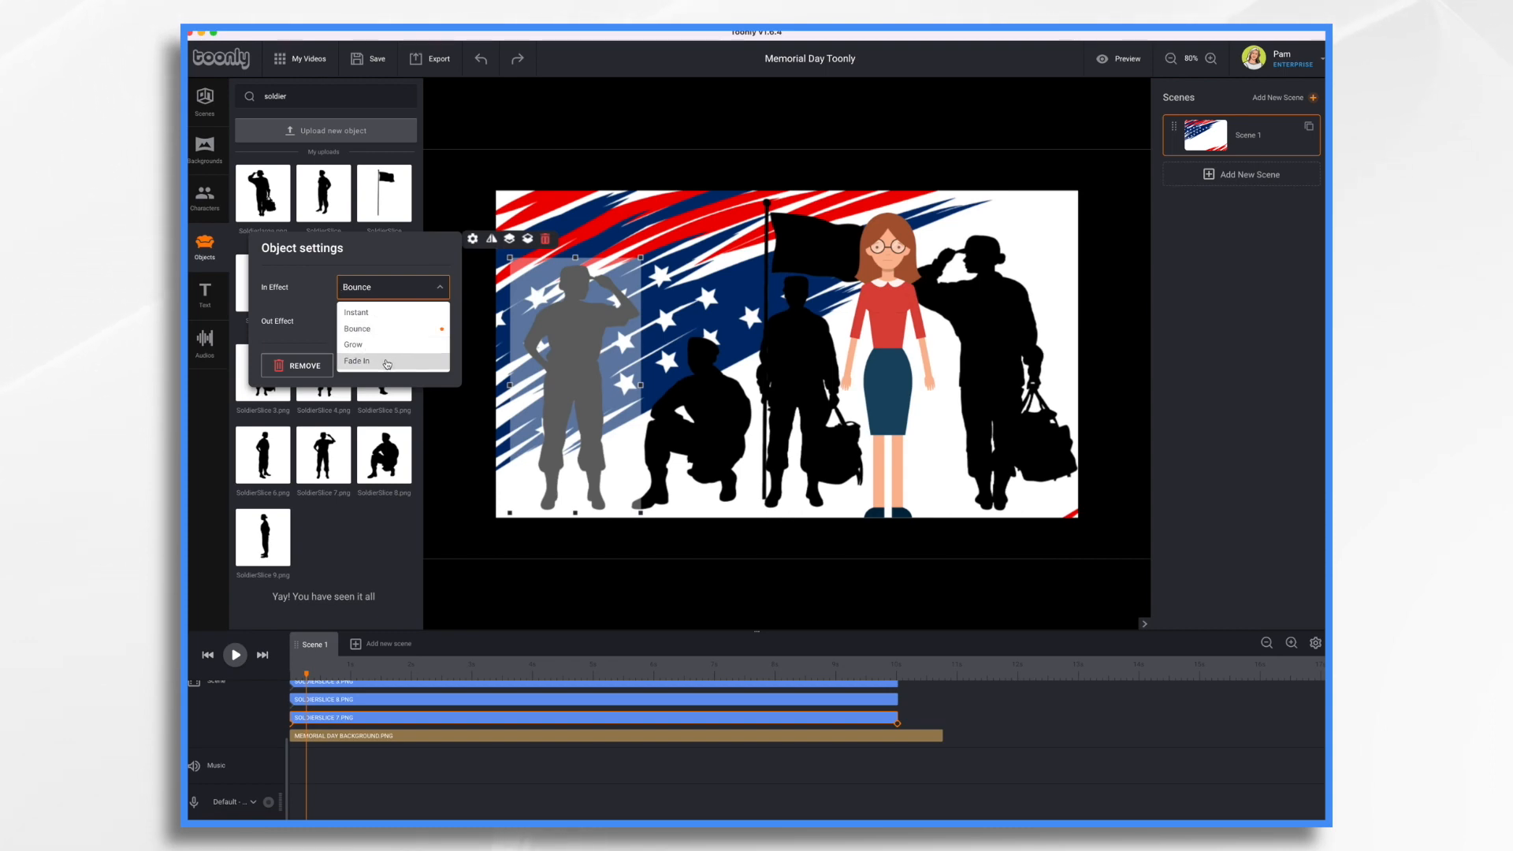
pyautogui.click(387, 362)
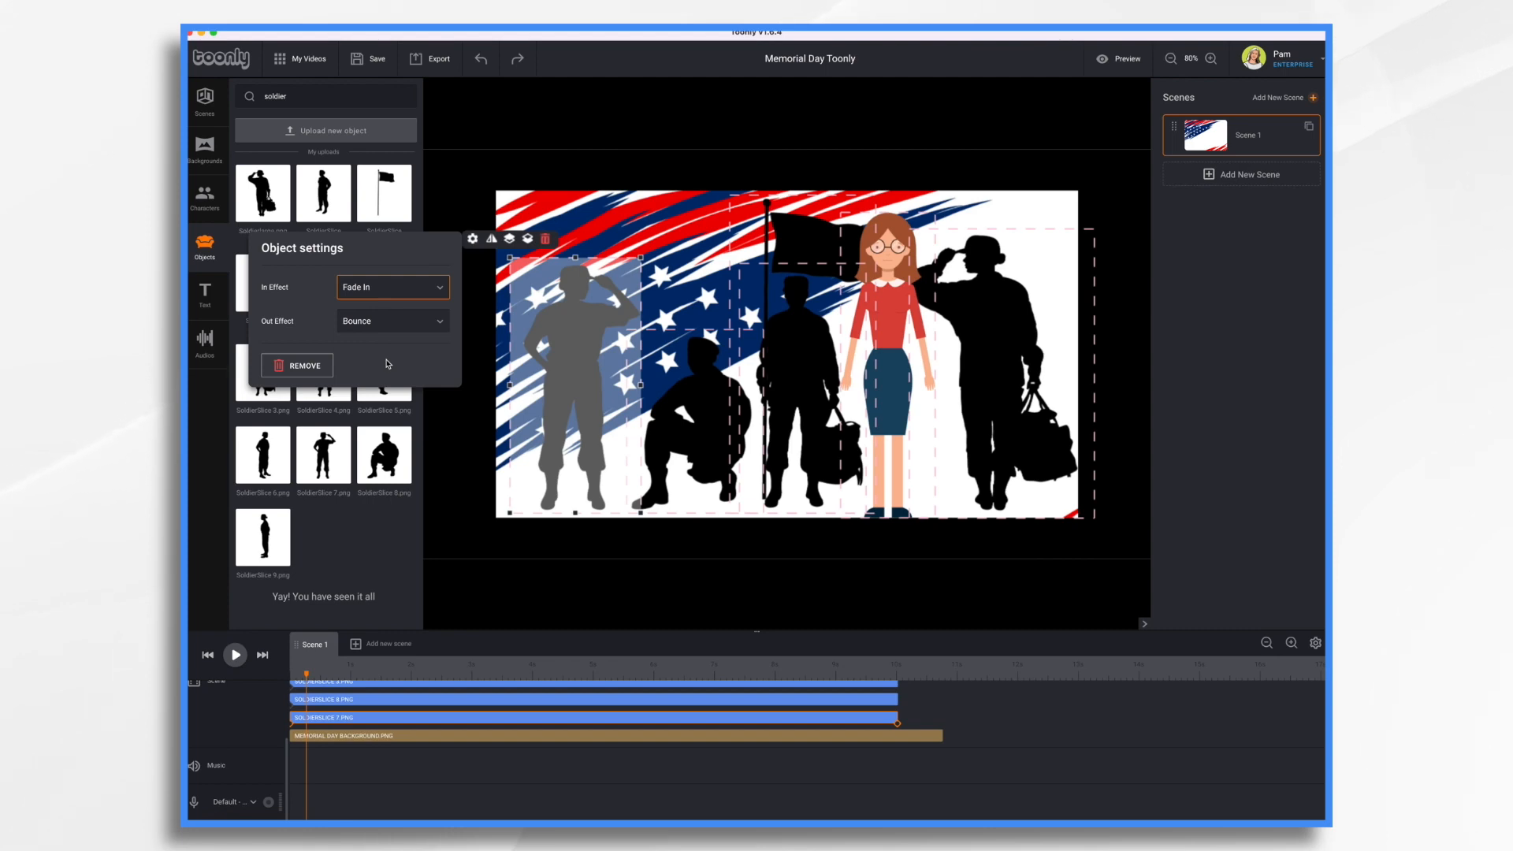
pyautogui.click(439, 326)
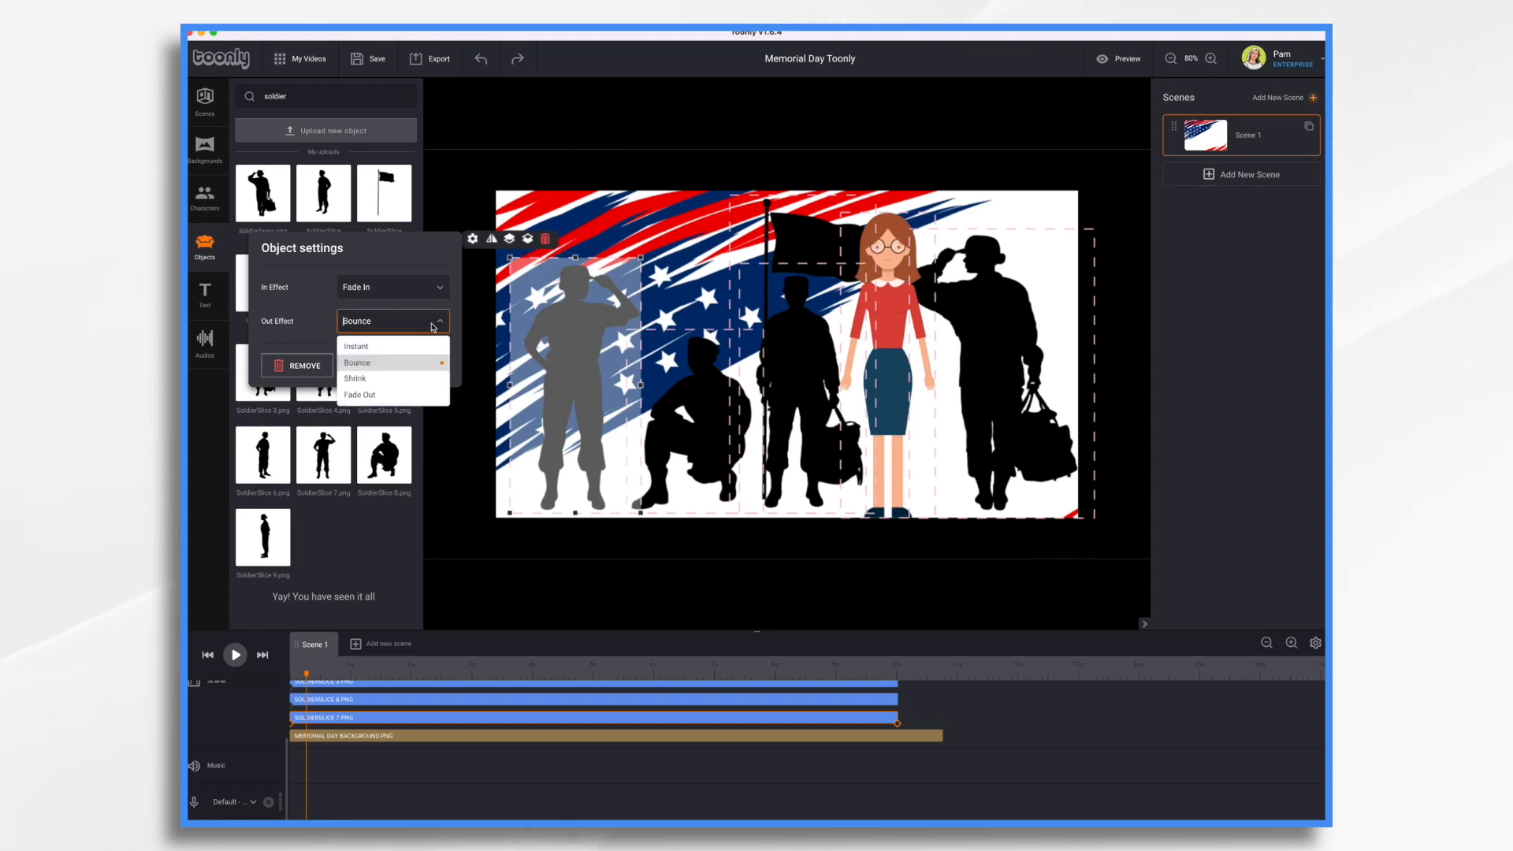
pyautogui.click(385, 349)
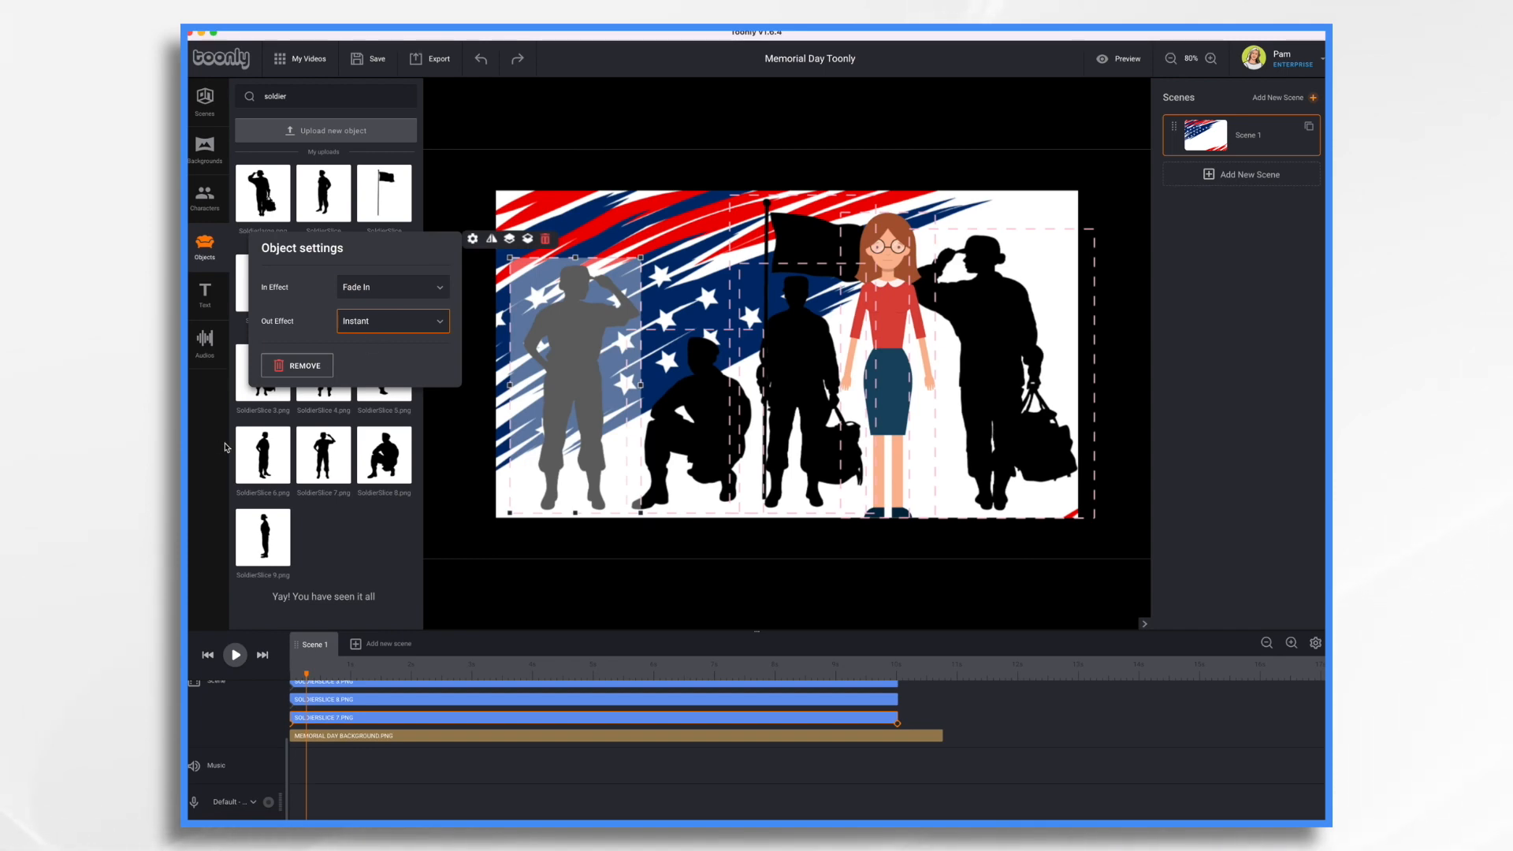
pyautogui.click(352, 701)
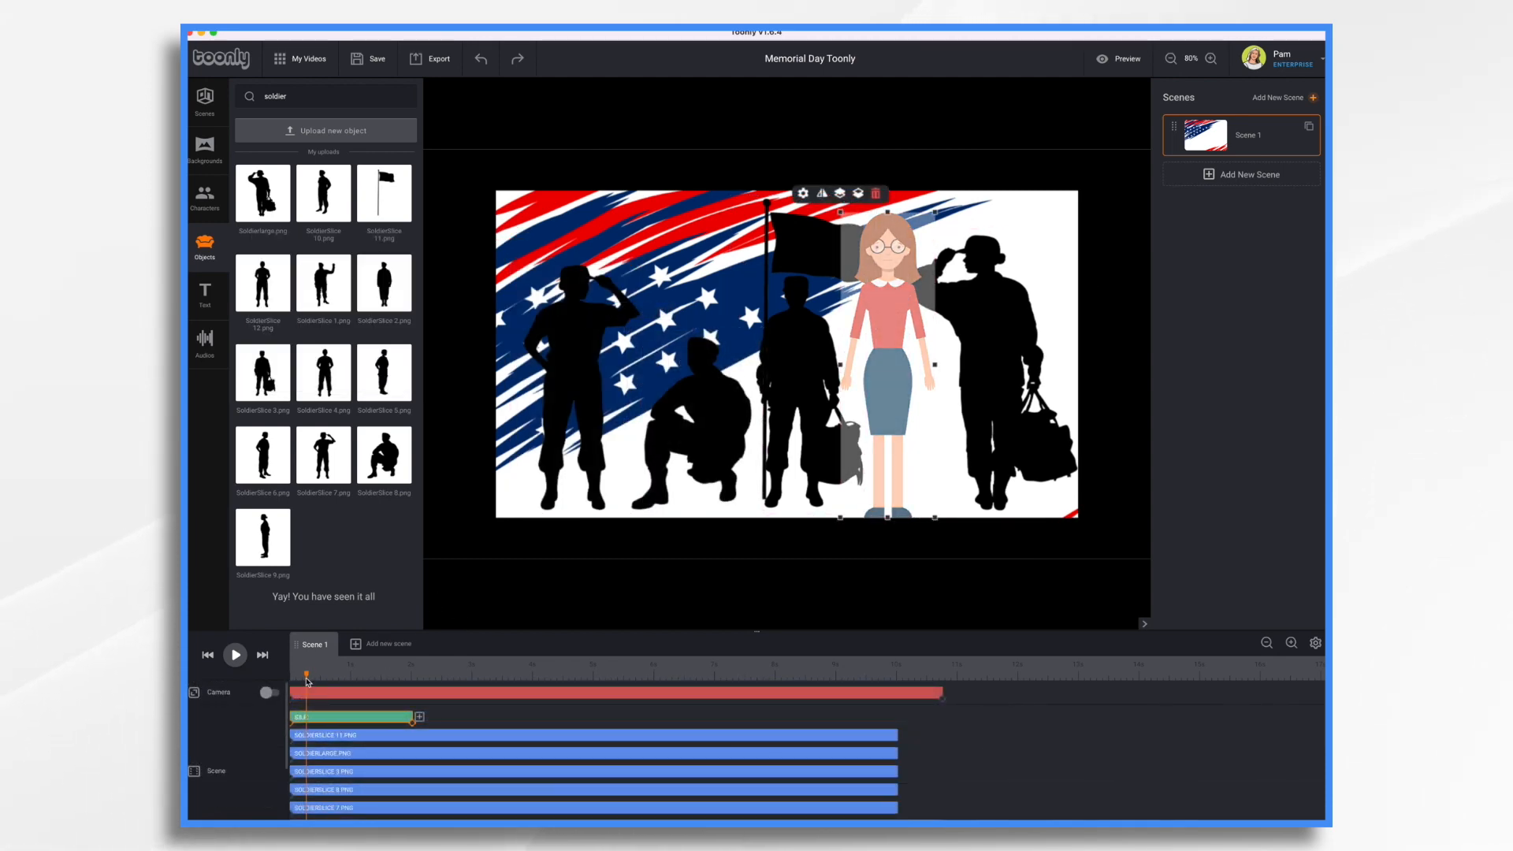
pyautogui.moveTo(308, 681); pyautogui.dragTo(286, 682)
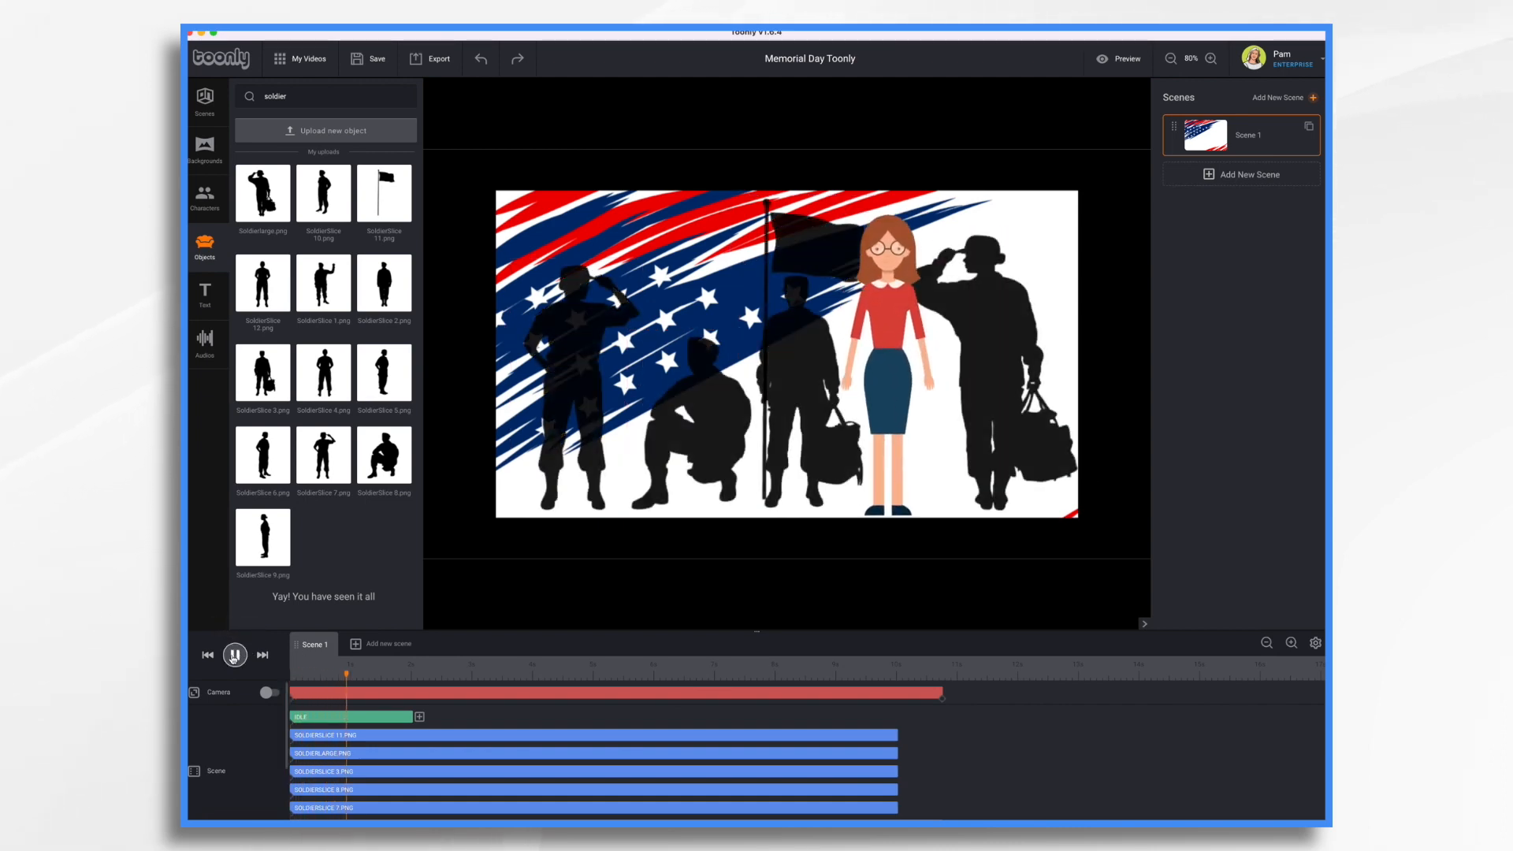
pyautogui.click(234, 655)
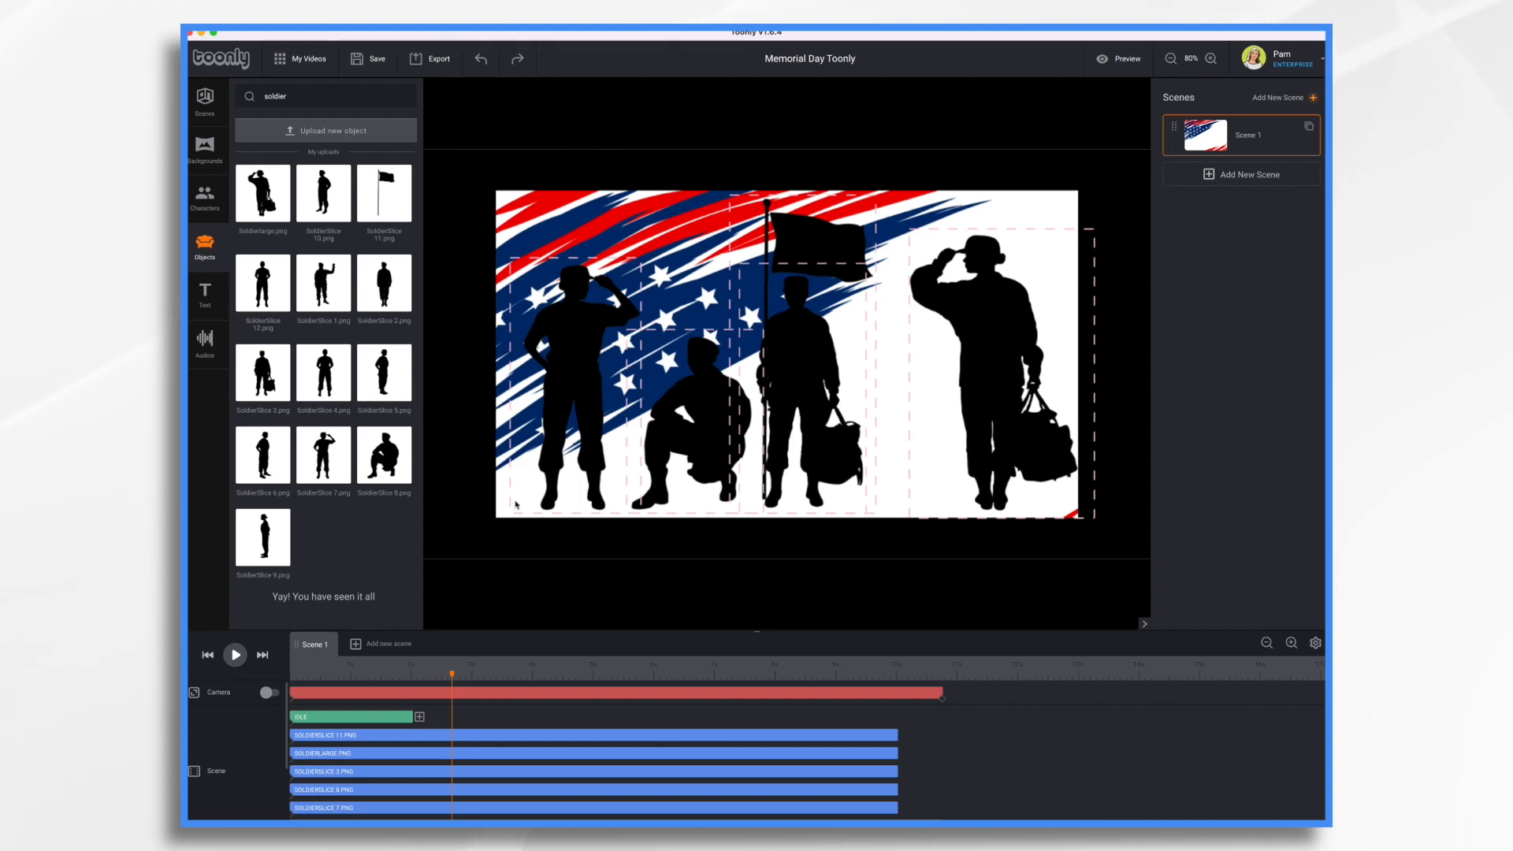
# Step: Stagger the timeline starts about half a second apart for SoldierSlice 8, SoldierSlice 3 and Soldierlarge, with SoldierSlice 11 starting at about 2 seconds
pyautogui.click(562, 348)
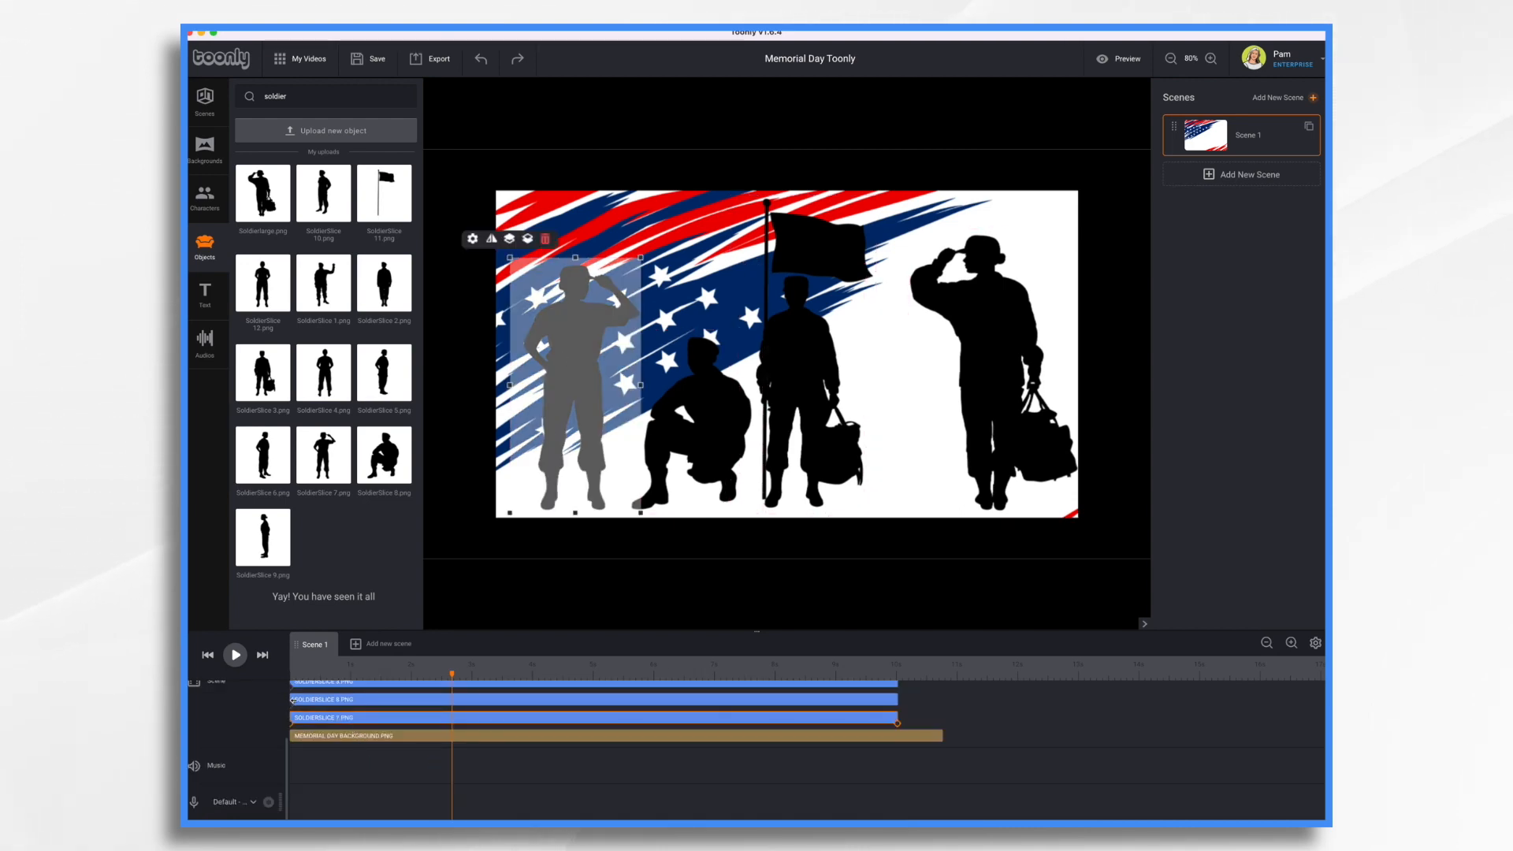
pyautogui.click(634, 420)
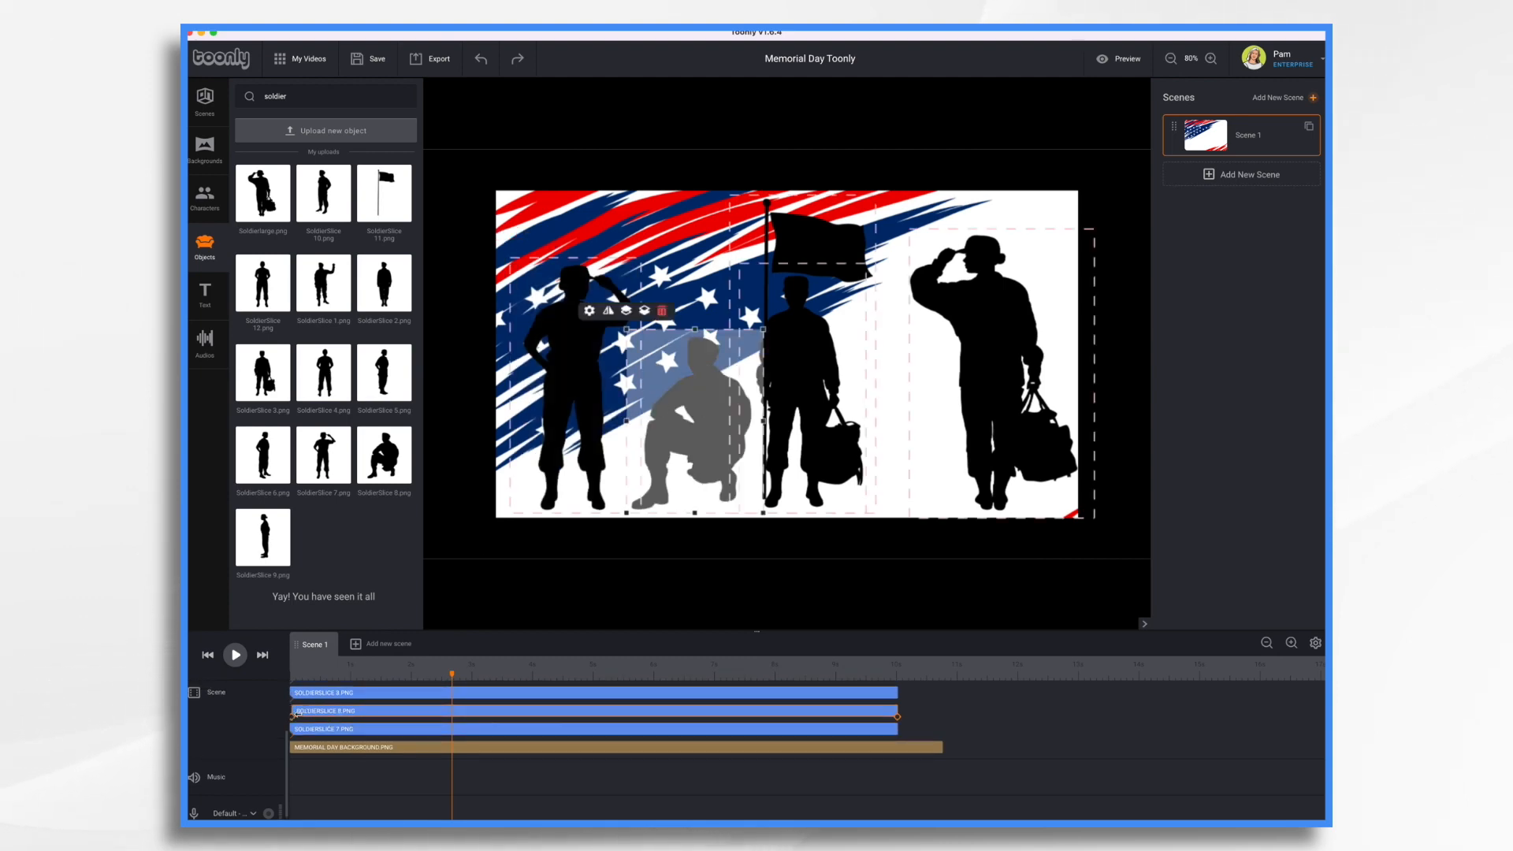
pyautogui.moveTo(318, 715); pyautogui.dragTo(316, 715)
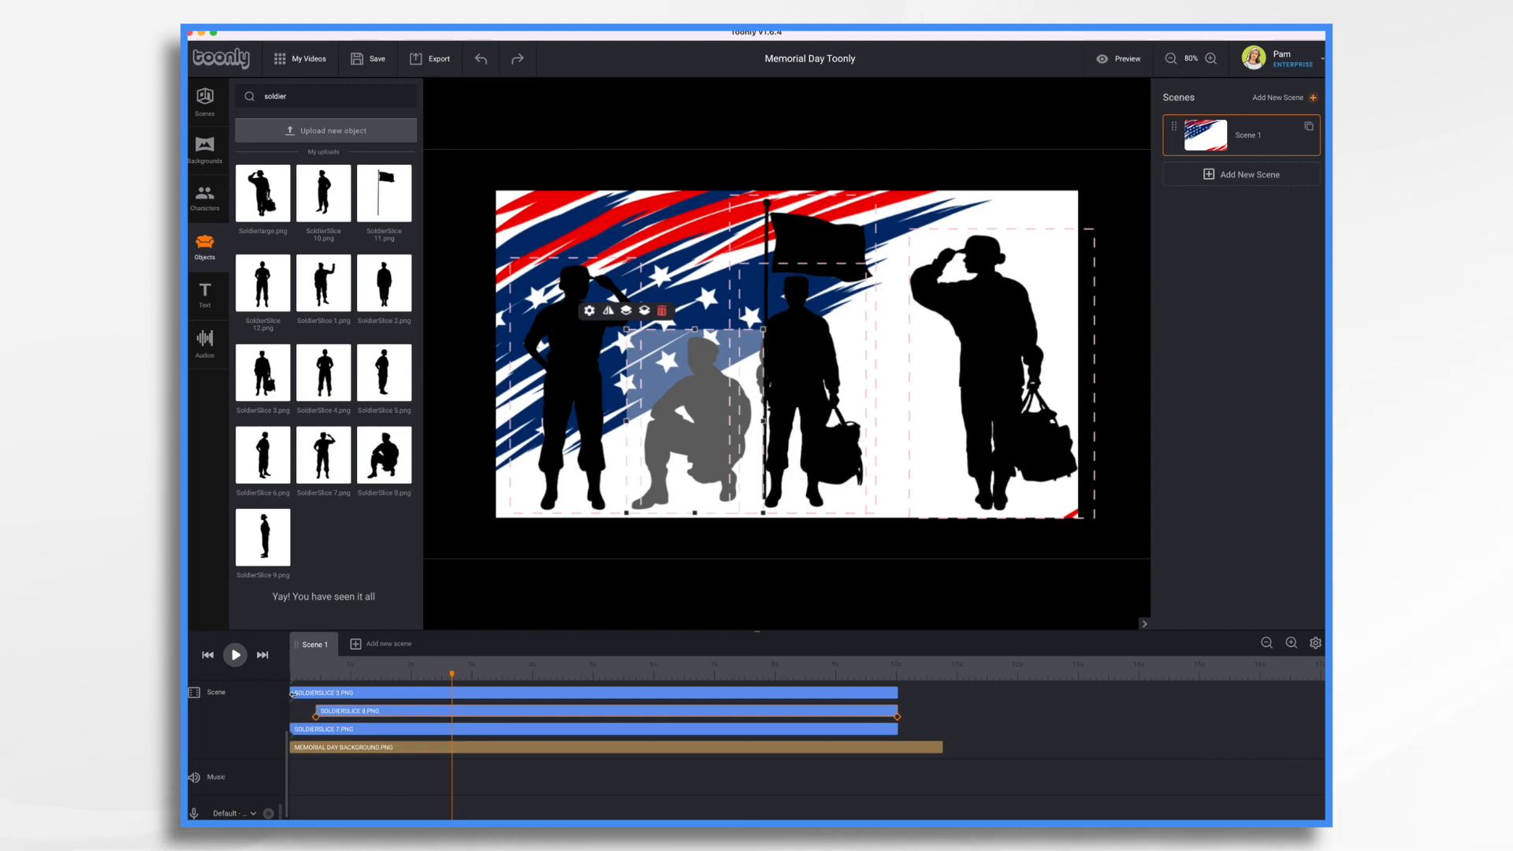
pyautogui.click(292, 694)
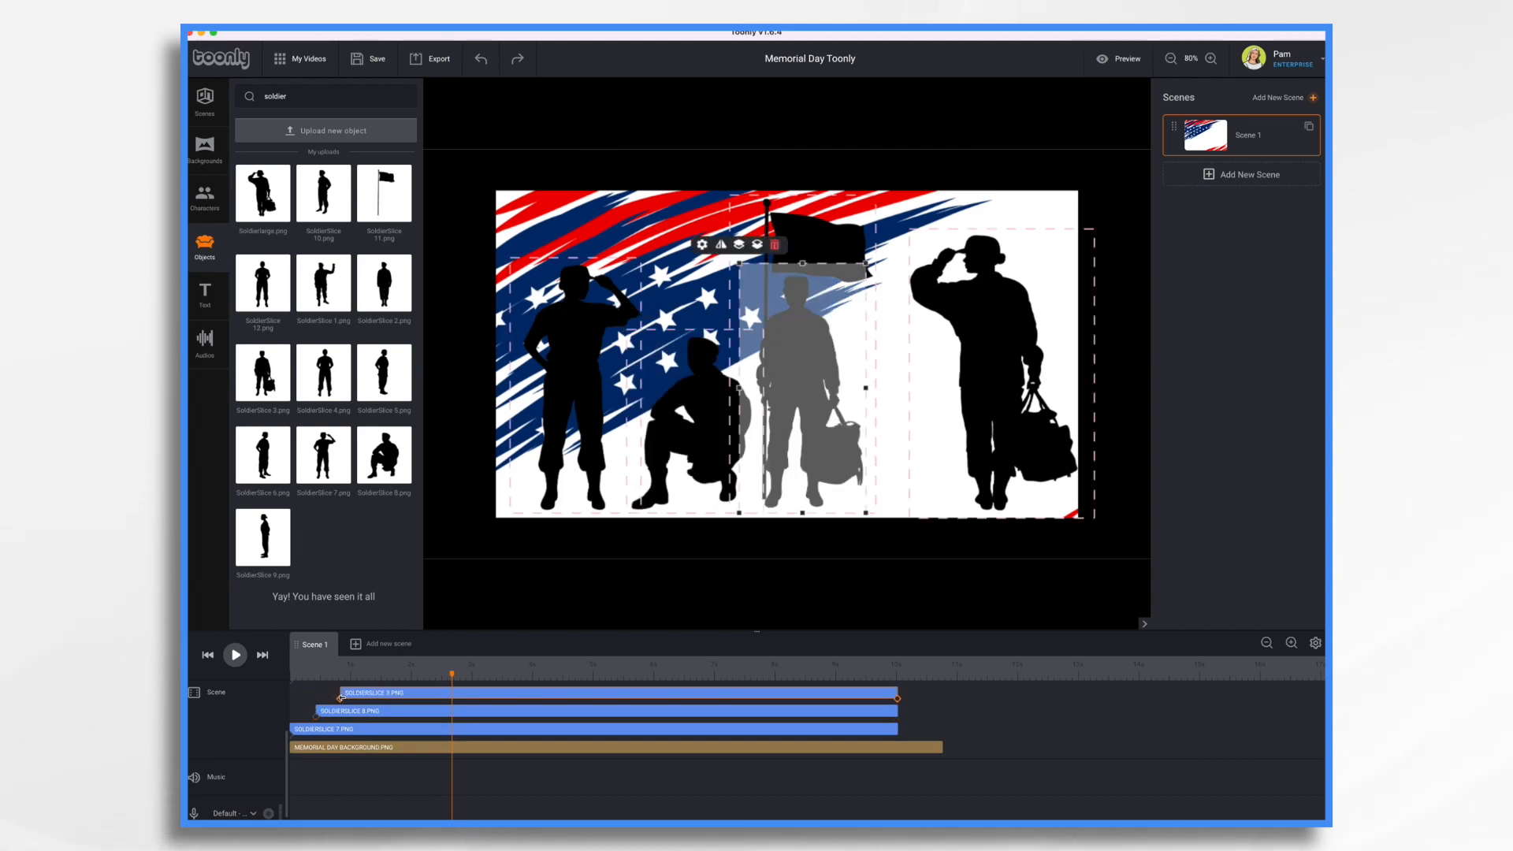
pyautogui.scroll(3, 339, 712)
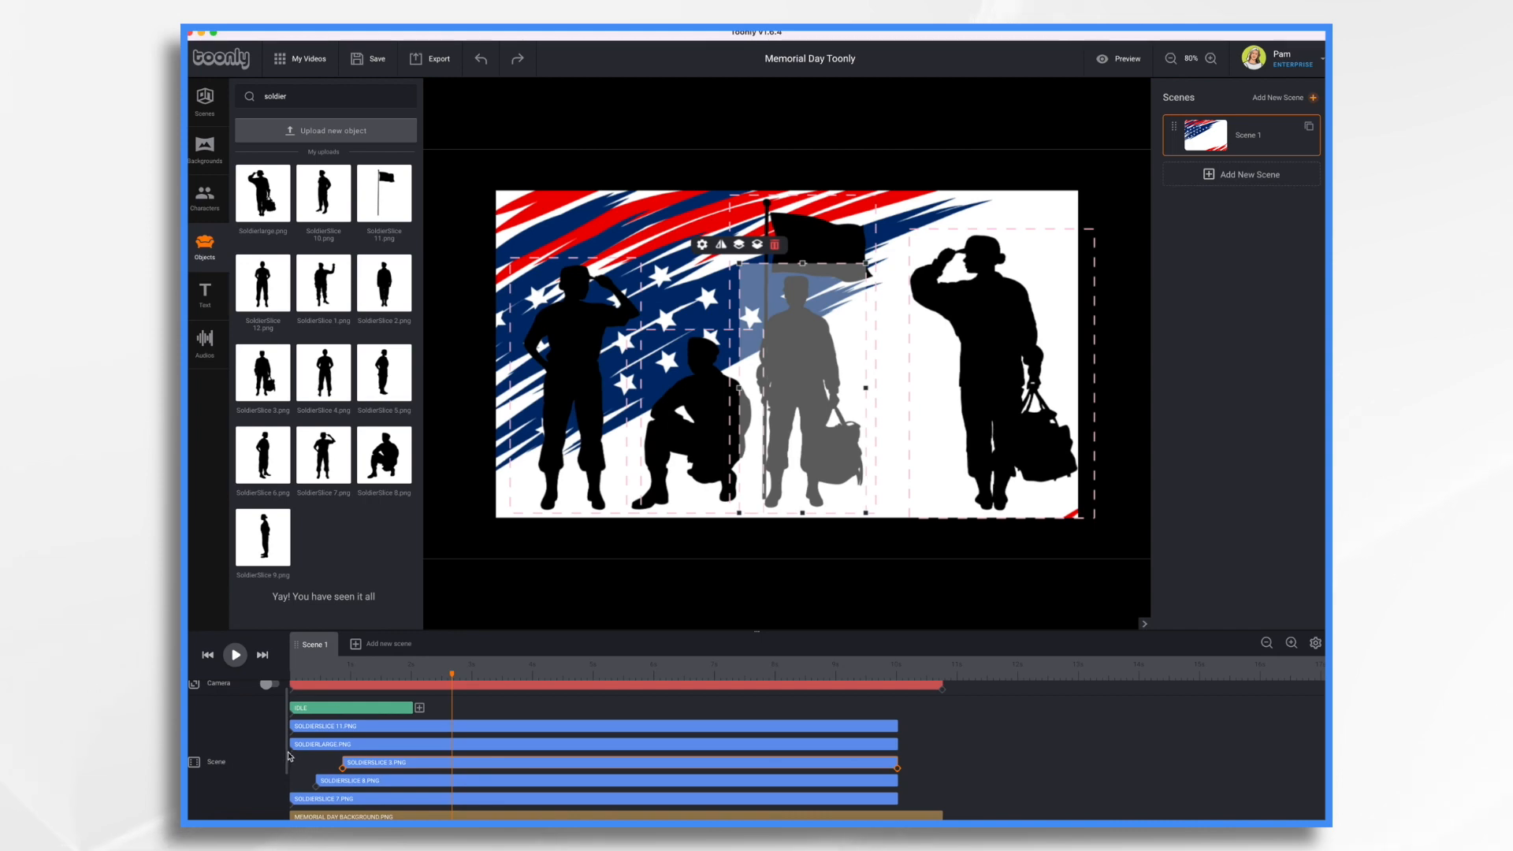
pyautogui.moveTo(292, 744); pyautogui.dragTo(407, 725)
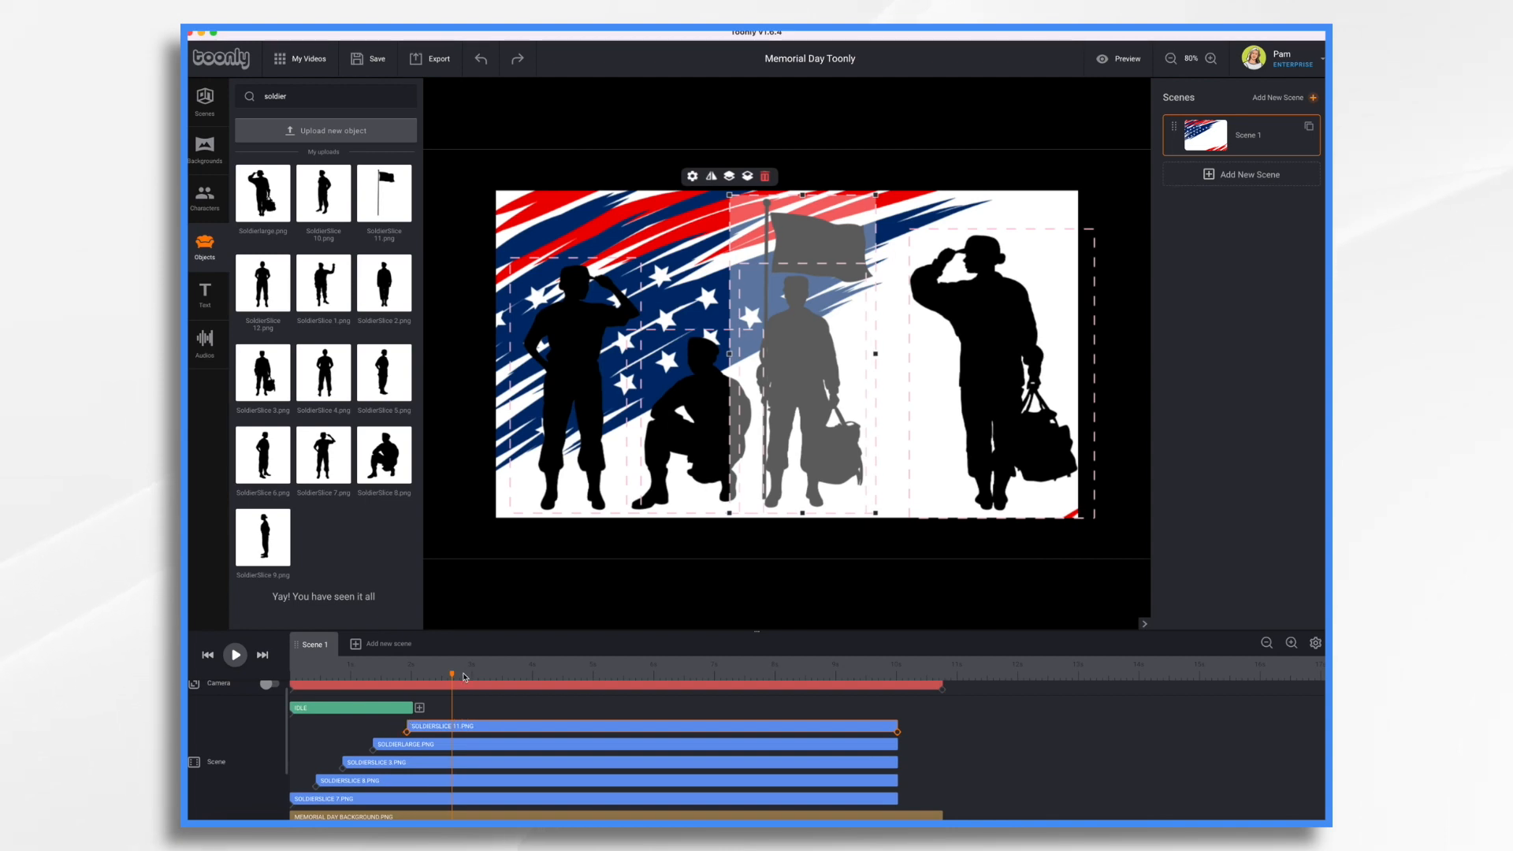
# Step: Play the scene from its start to review the staggered entrances of the silhouettes
pyautogui.moveTo(452, 675); pyautogui.dragTo(313, 686)
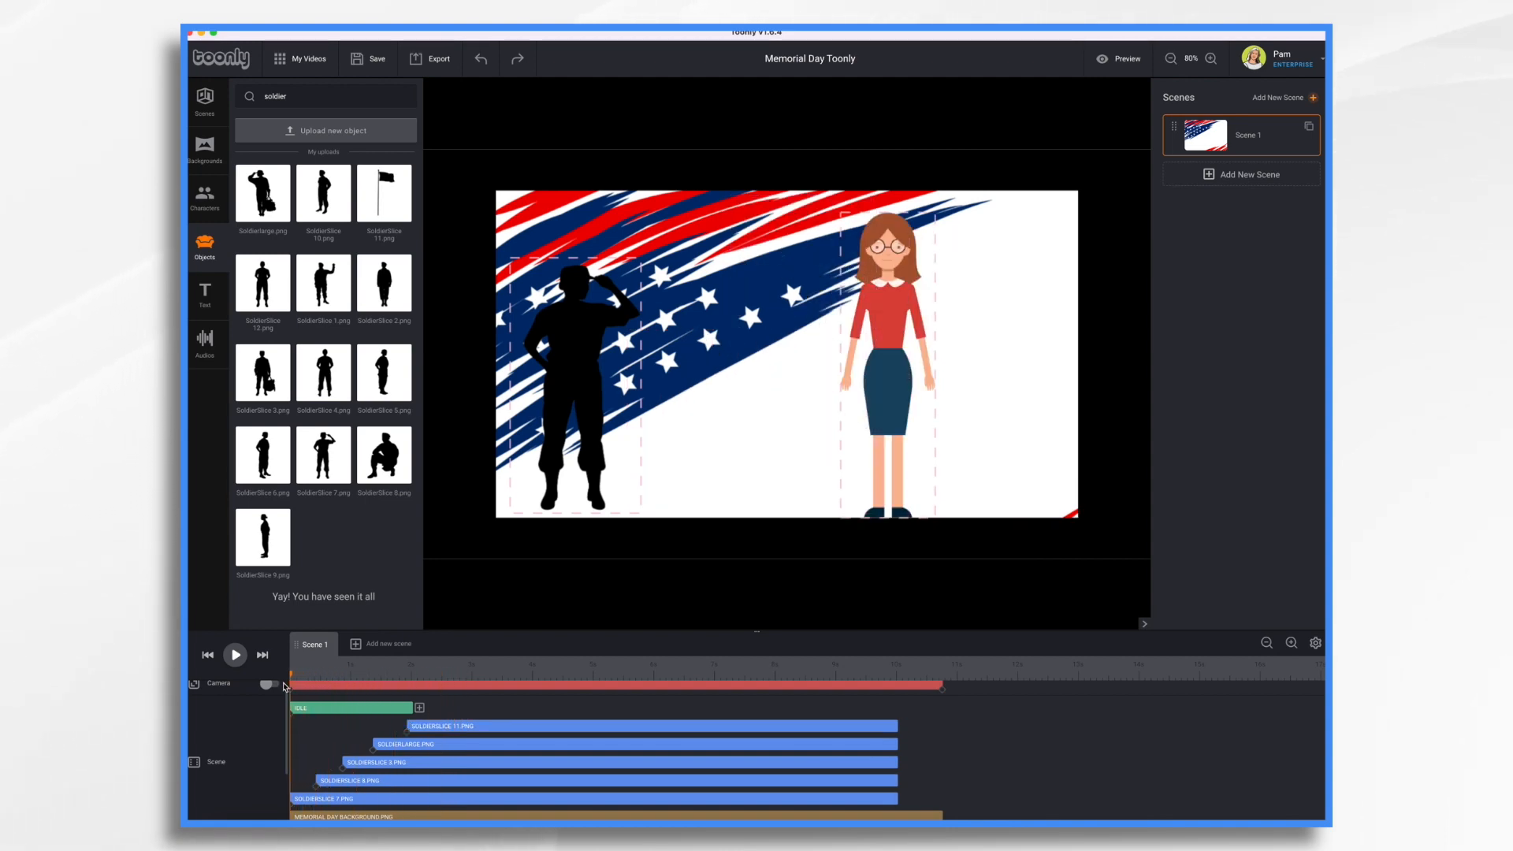
pyautogui.click(235, 656)
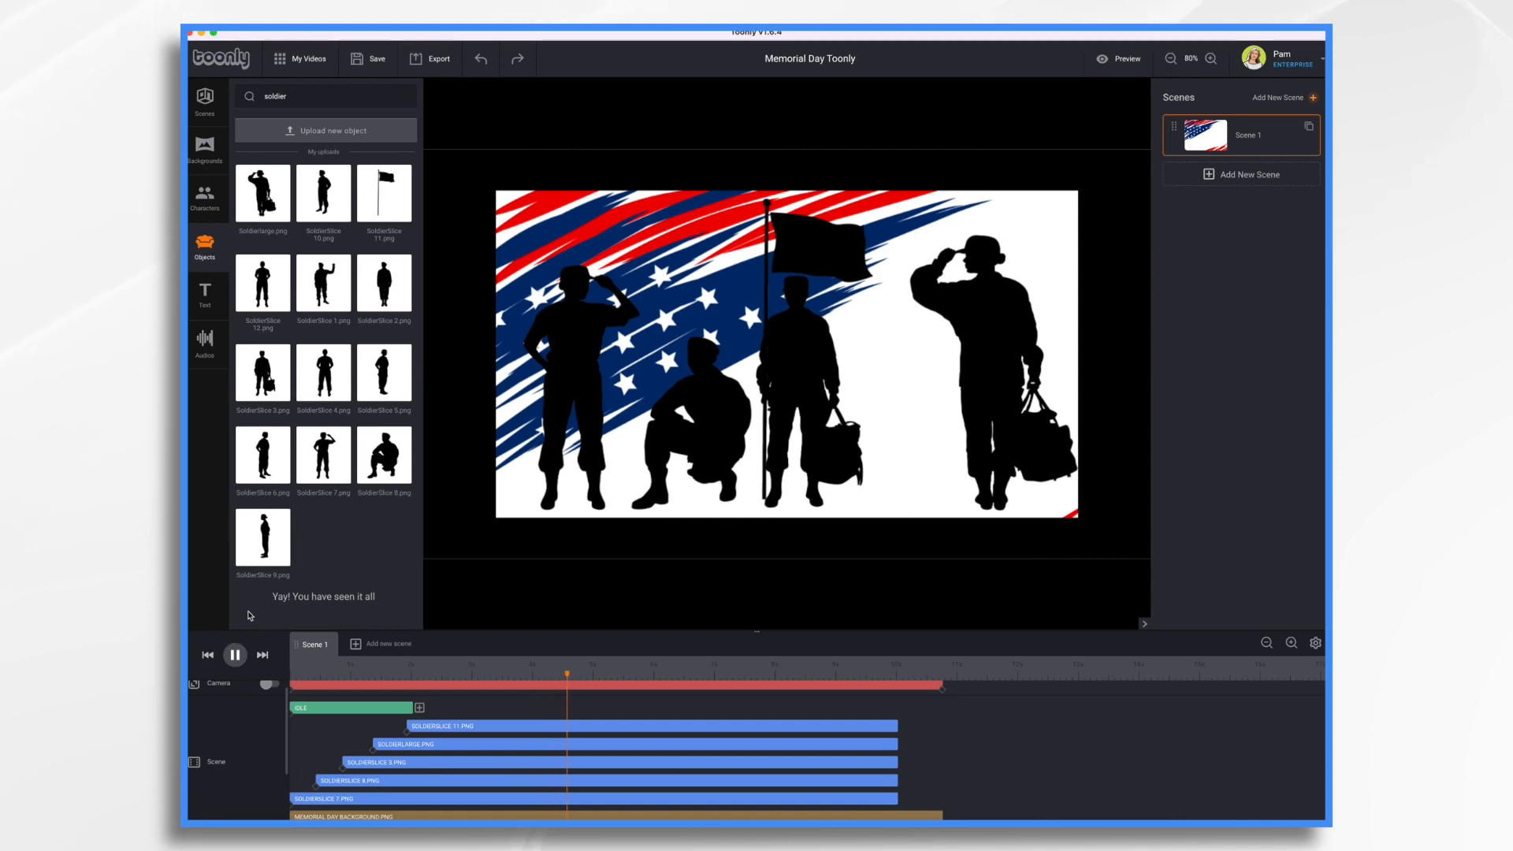
pyautogui.click(235, 656)
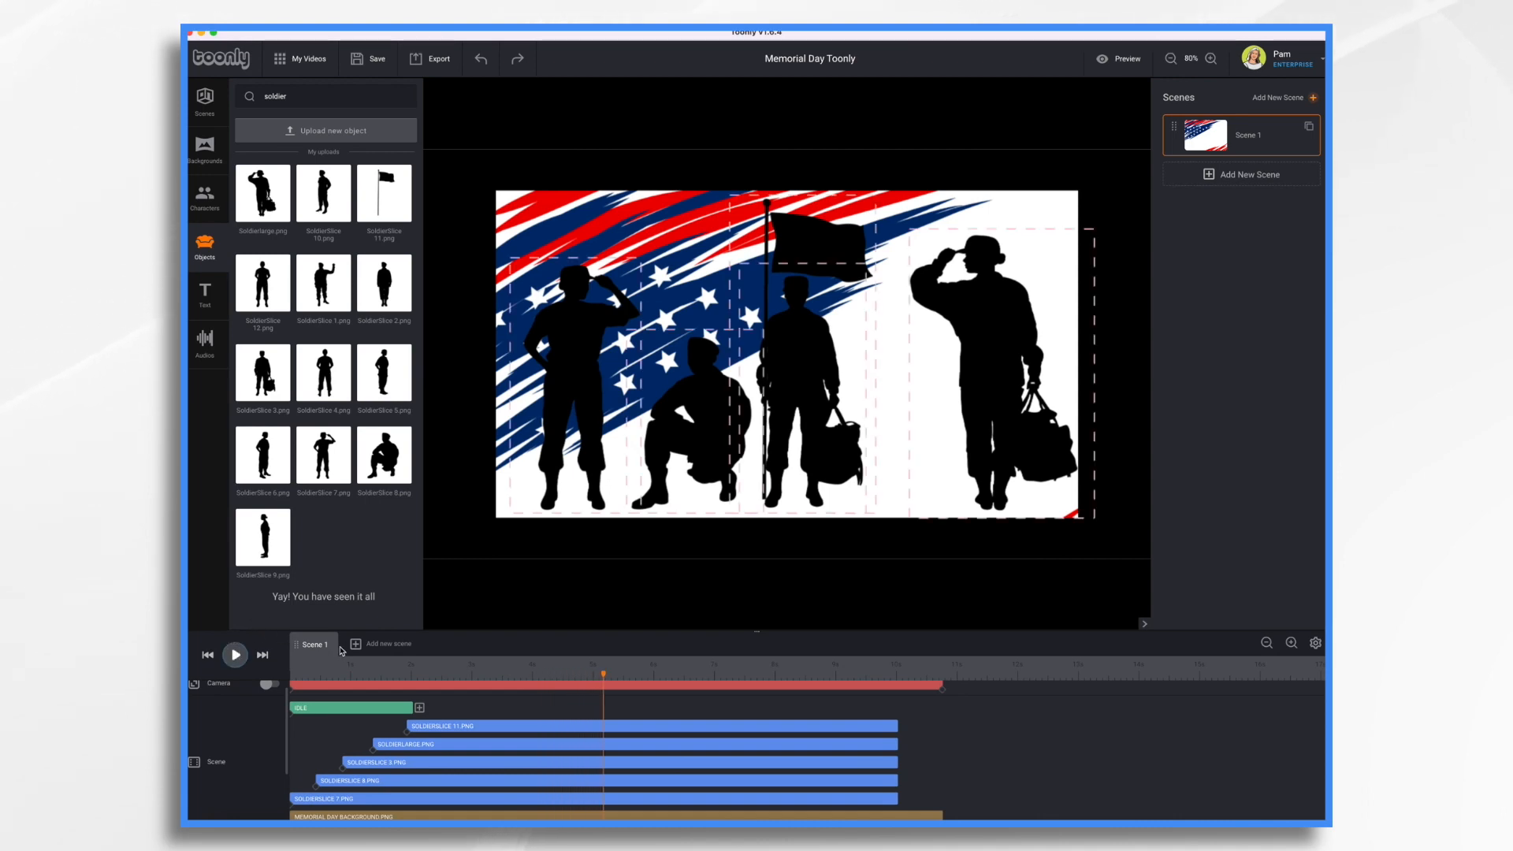
# Step: Move the SoldierSlice 11 flag's start back to align with SoldierSlice 3, keep its end at 10 seconds, and replay the scene
pyautogui.click(494, 726)
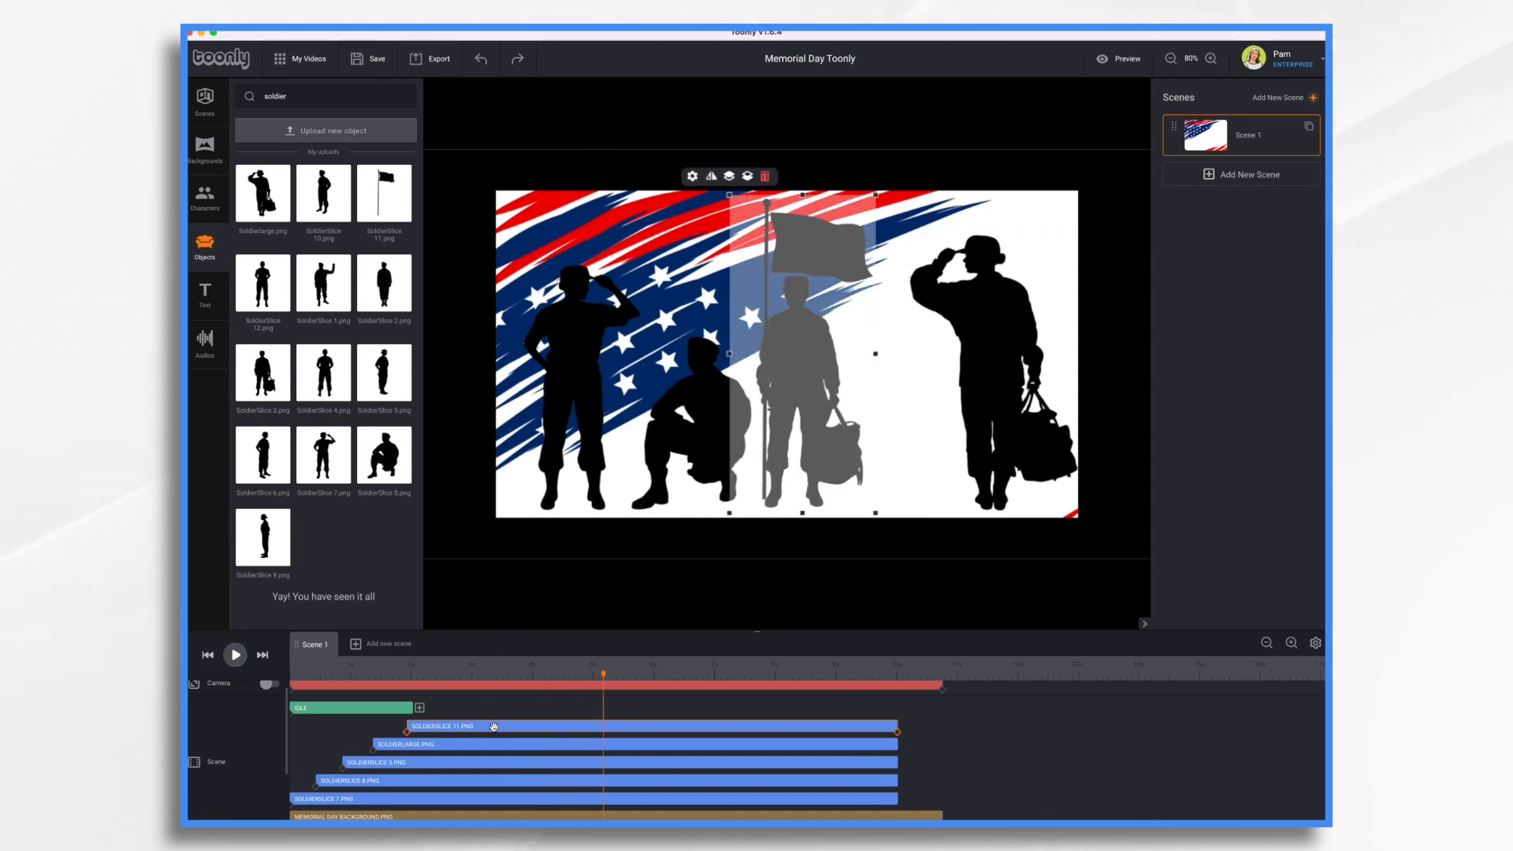
pyautogui.moveTo(494, 727); pyautogui.dragTo(351, 726)
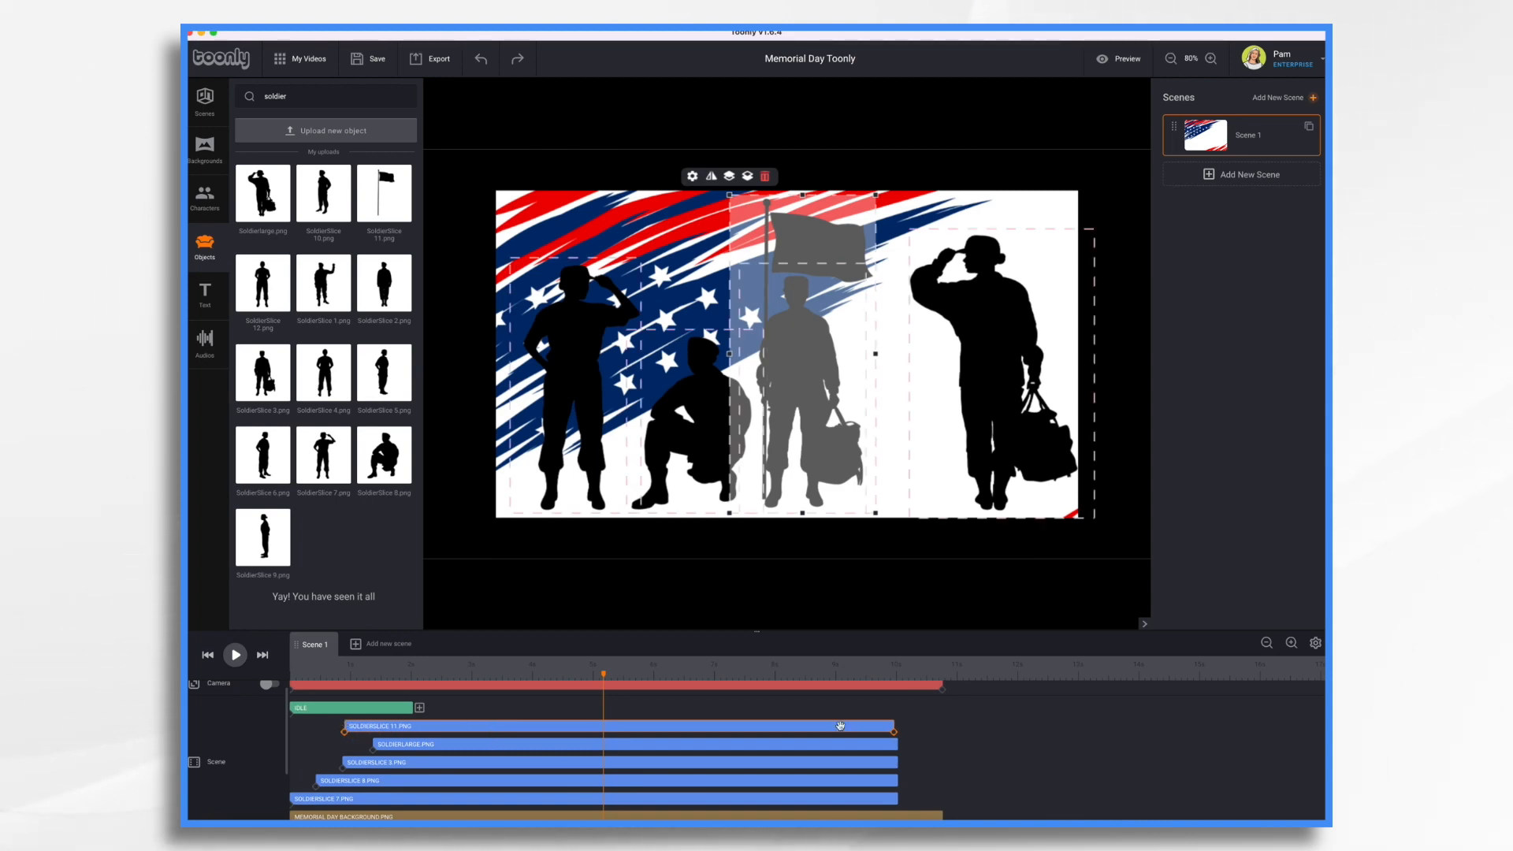
pyautogui.moveTo(840, 726); pyautogui.dragTo(843, 726)
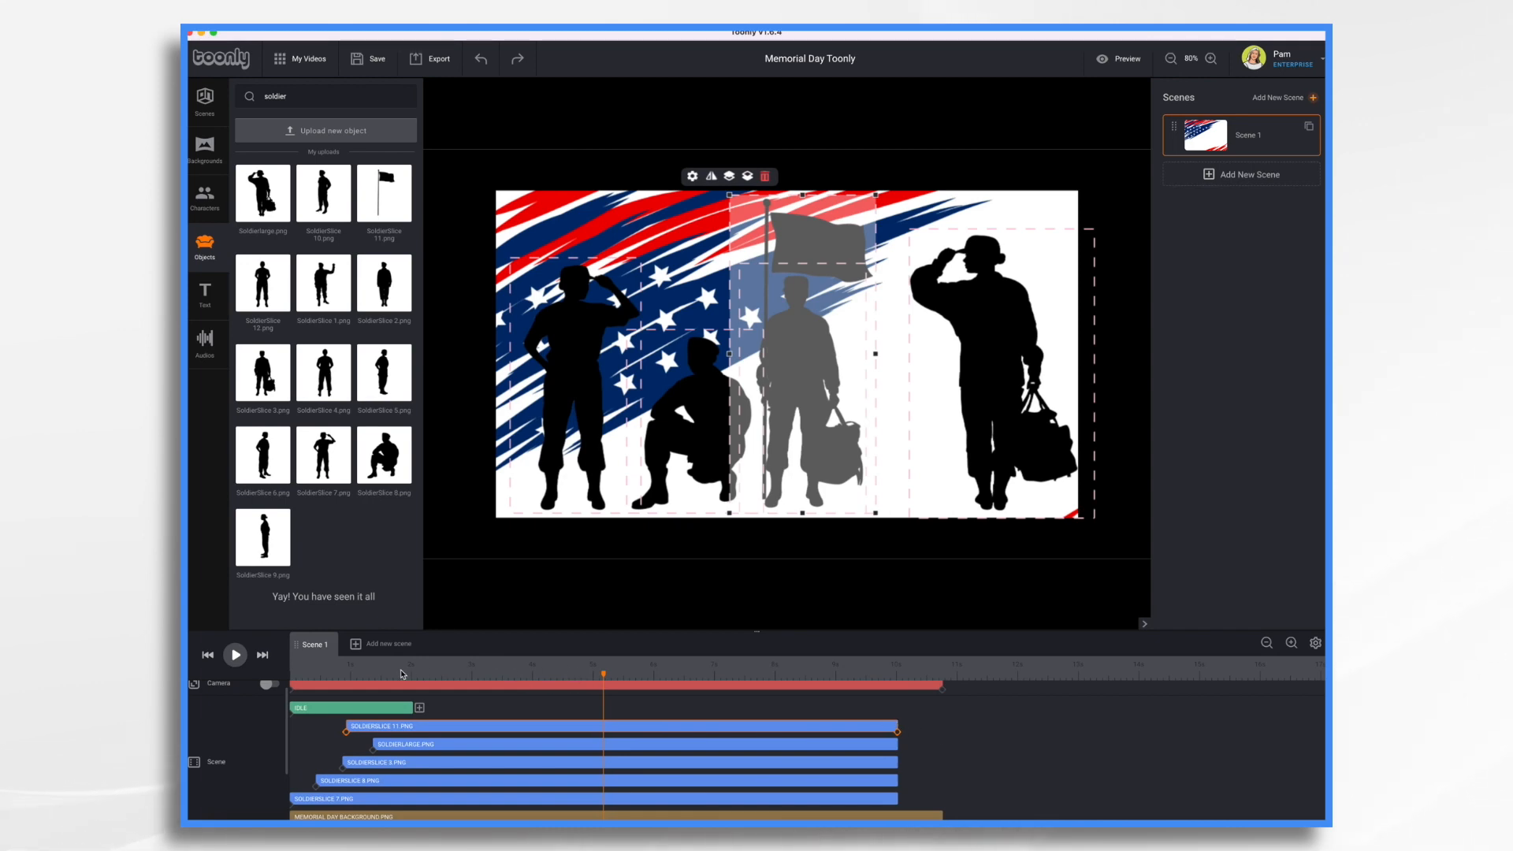
pyautogui.click(208, 656)
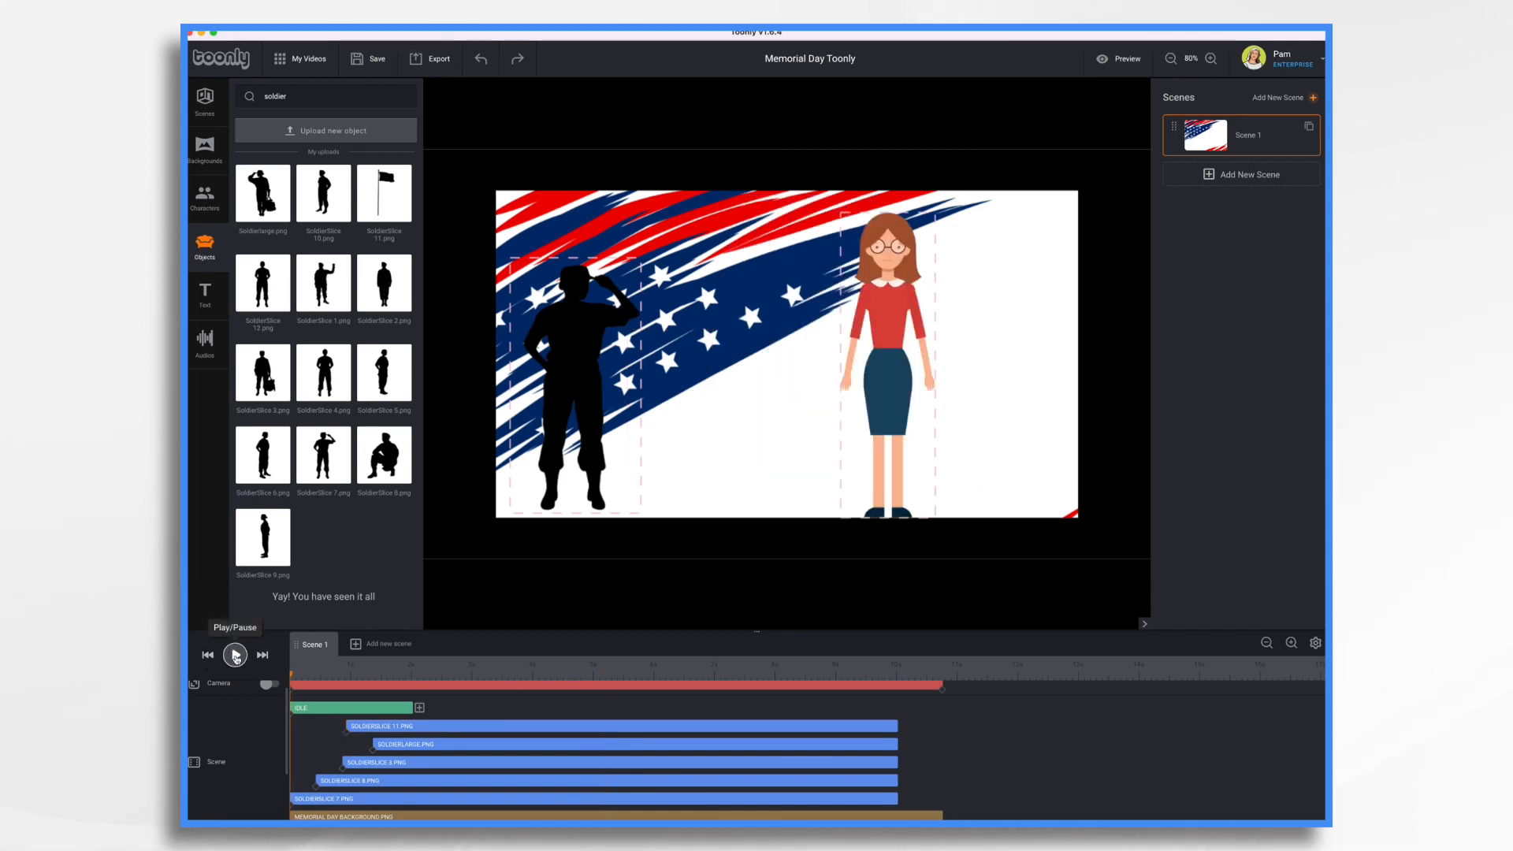
pyautogui.click(235, 655)
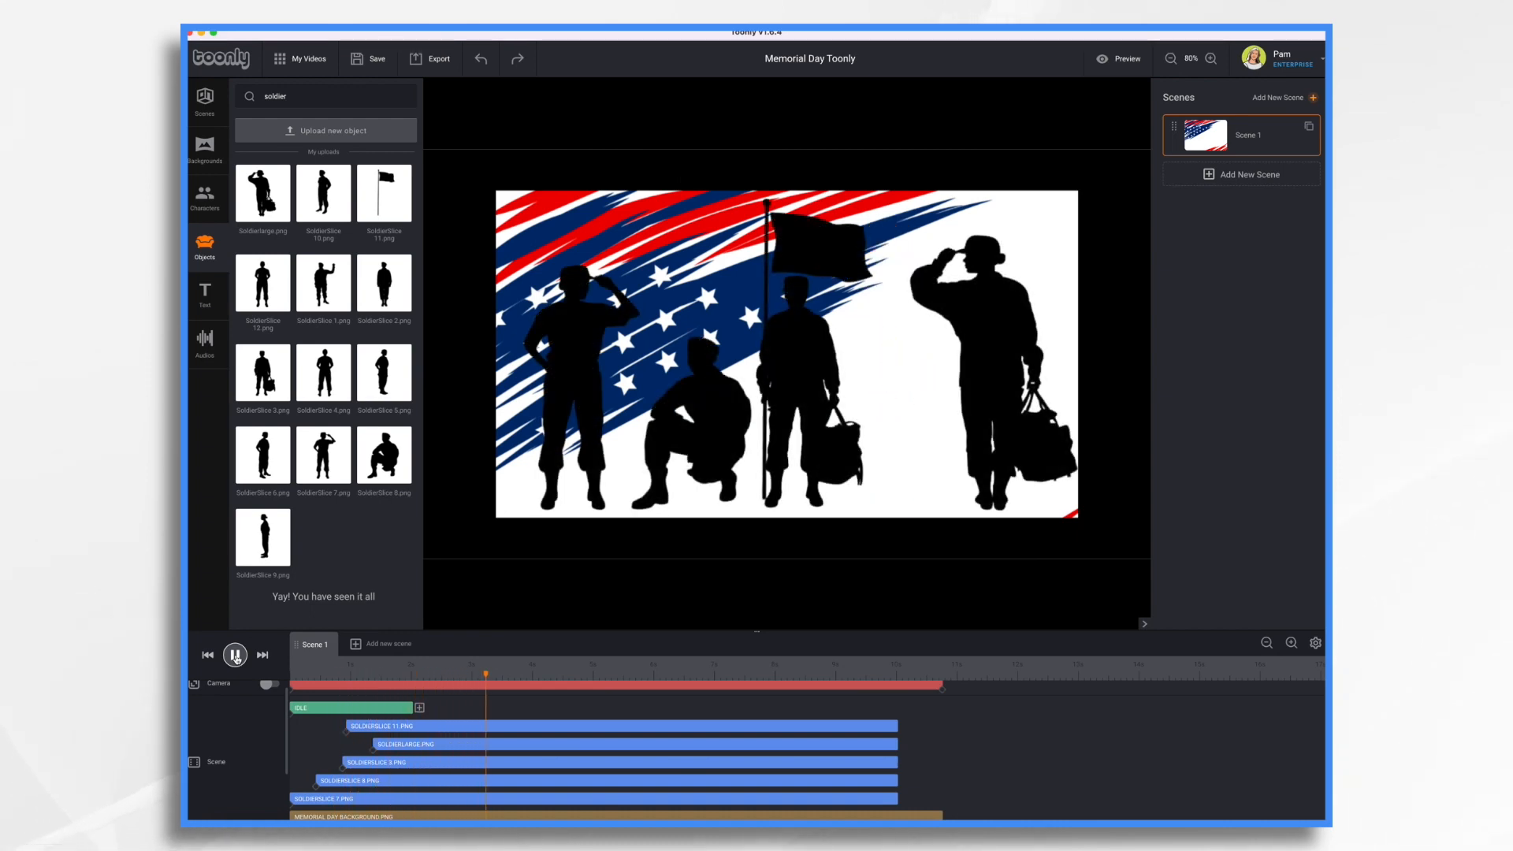
# Step: Move the woman's Idle clip to start at 2 seconds on the timeline and replay the scene from its start
pyautogui.click(236, 655)
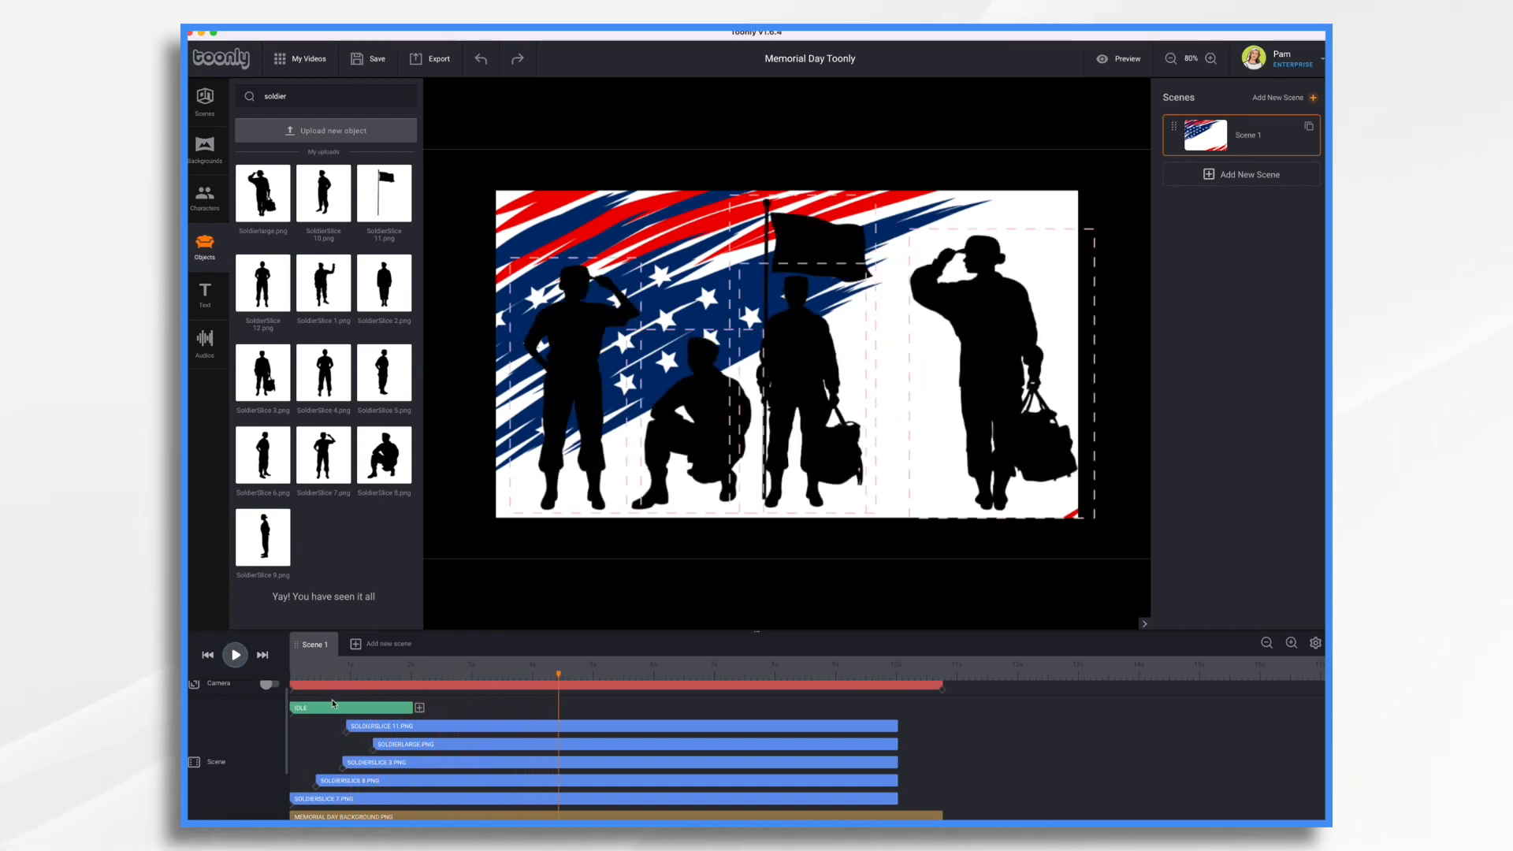
pyautogui.moveTo(327, 710); pyautogui.dragTo(442, 708)
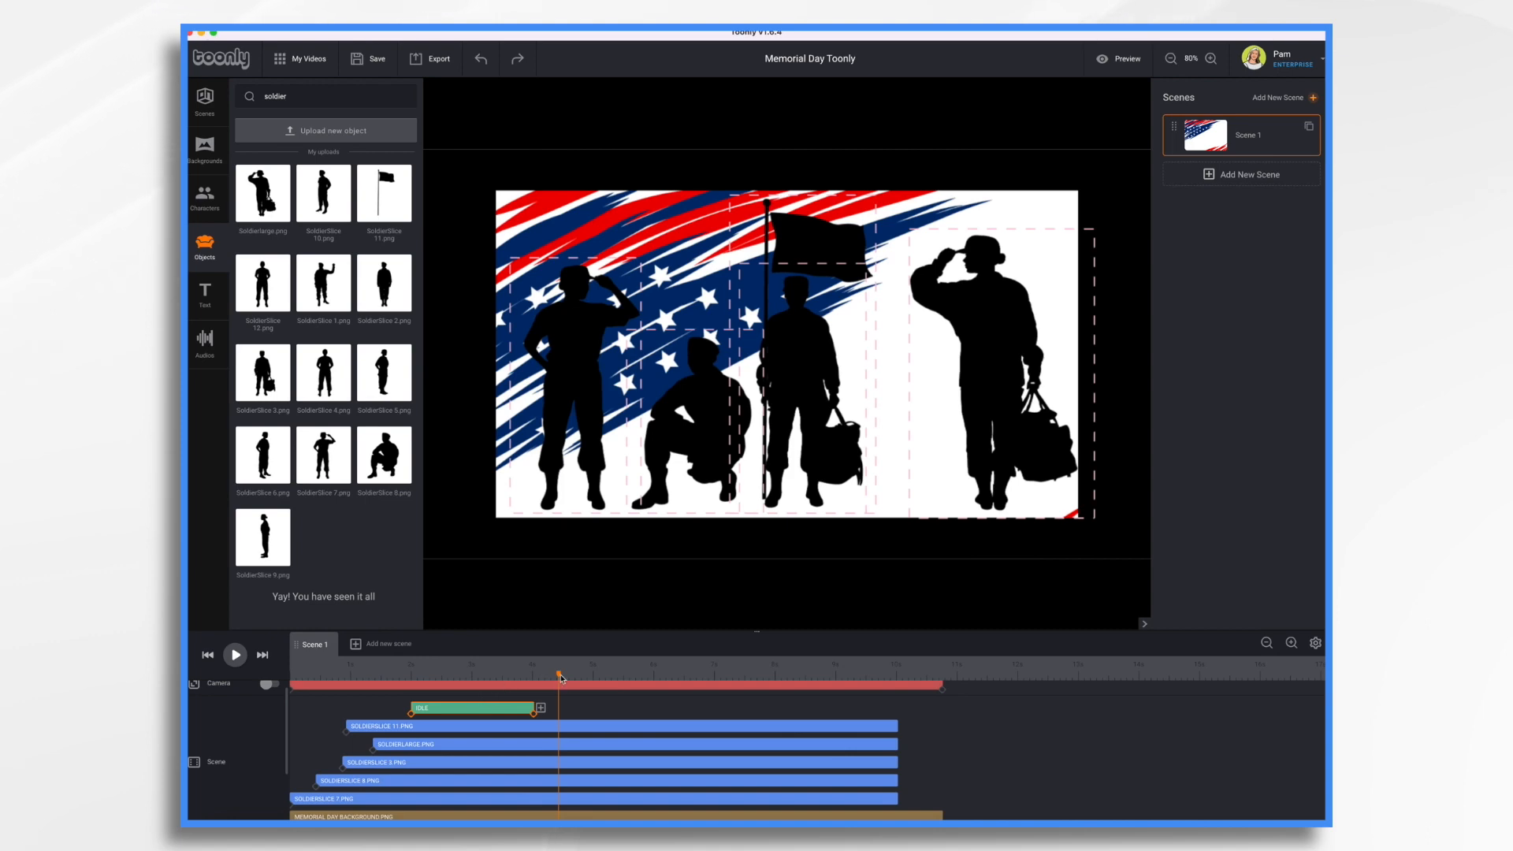
pyautogui.moveTo(561, 678); pyautogui.dragTo(257, 665)
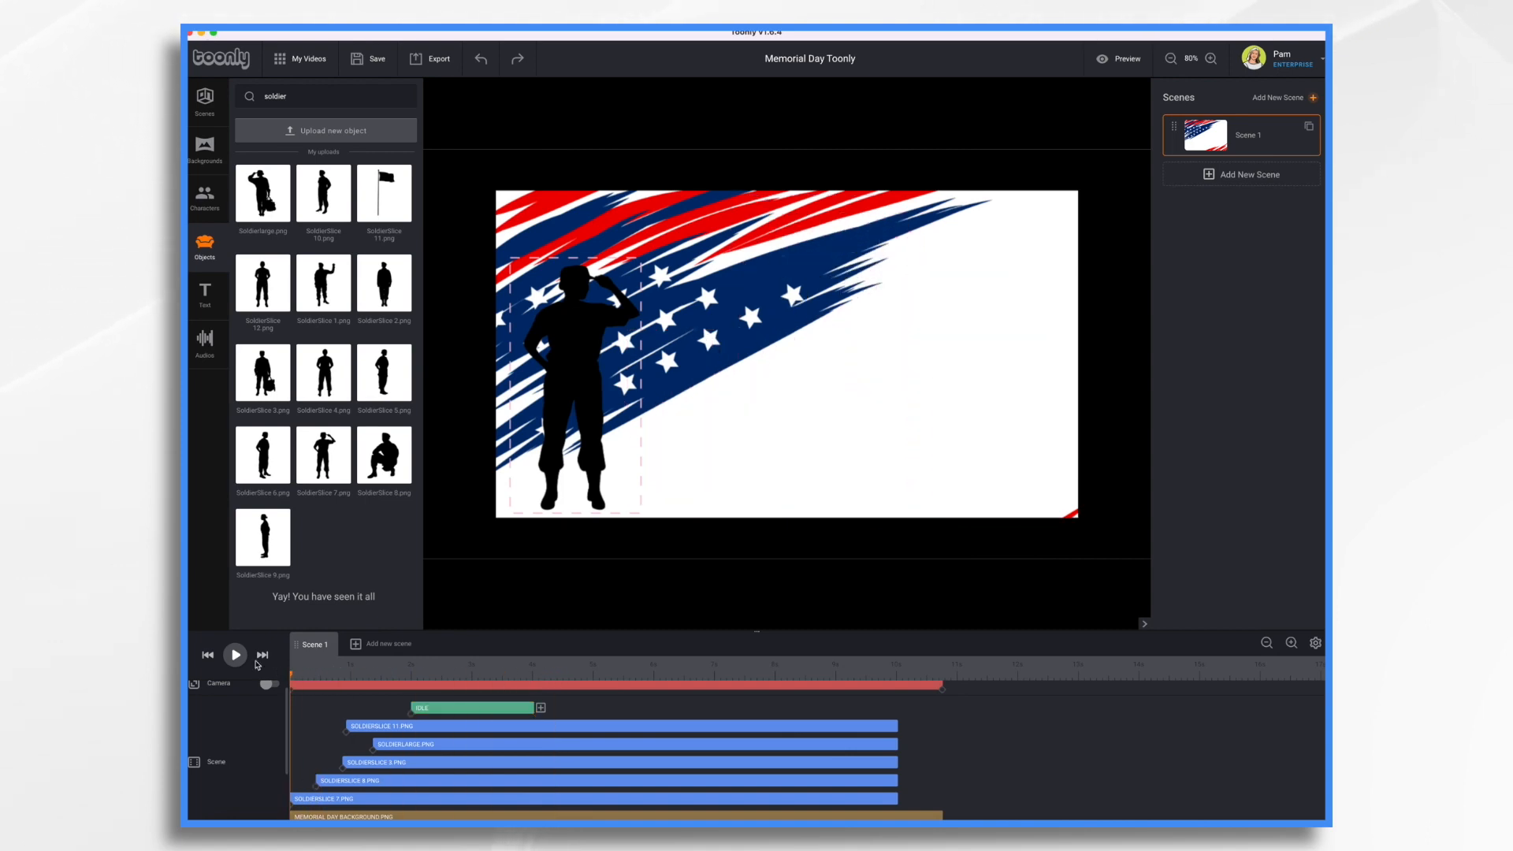
pyautogui.click(238, 658)
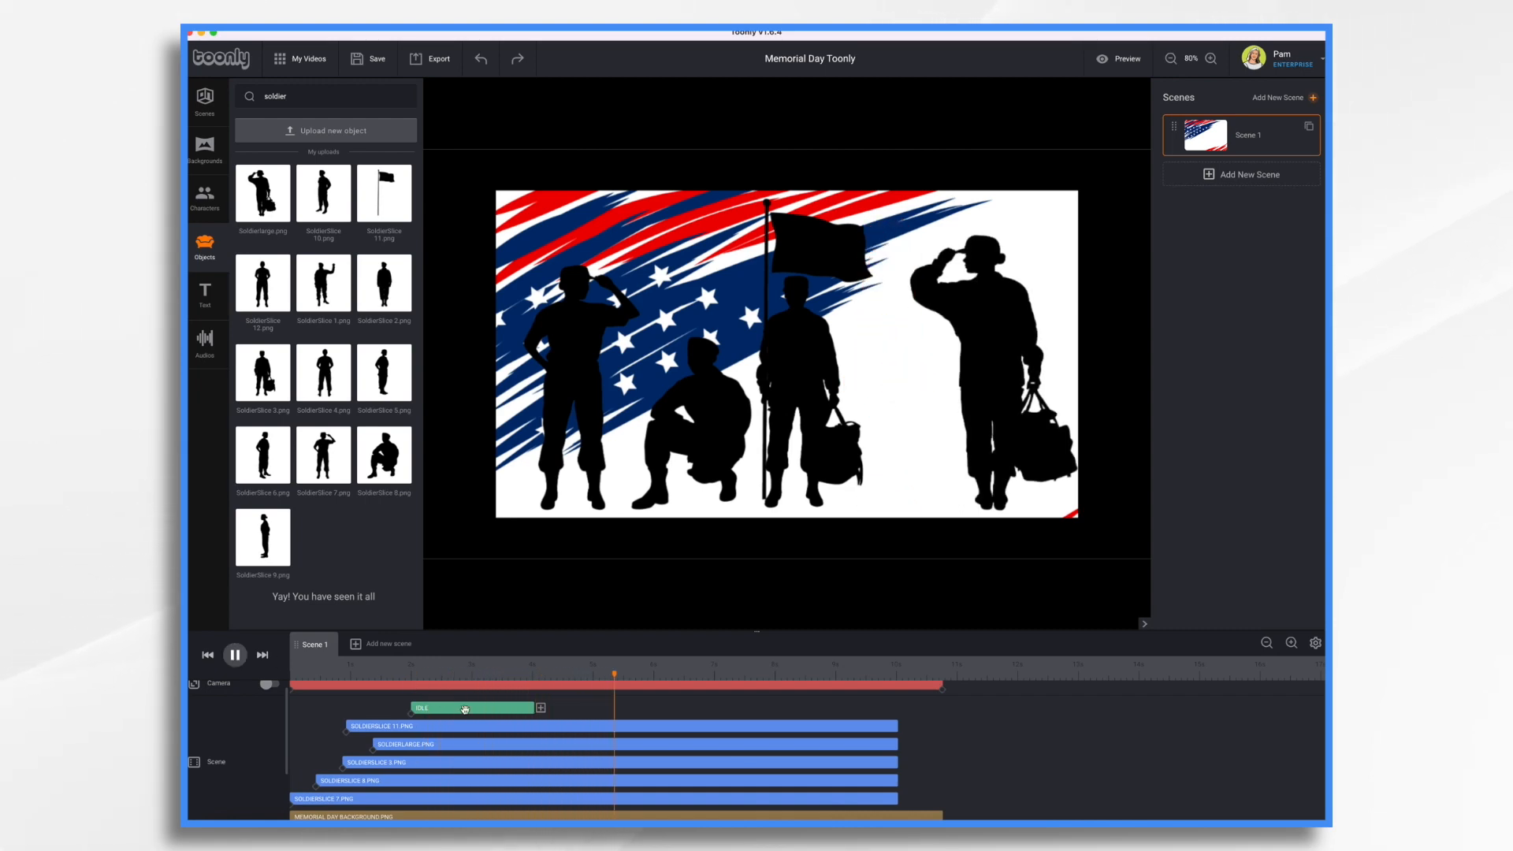
pyautogui.press('space')
# Step: With the playhead within the woman's Idle clip, place her just outside the left edge of the canvas
pyautogui.click(465, 709)
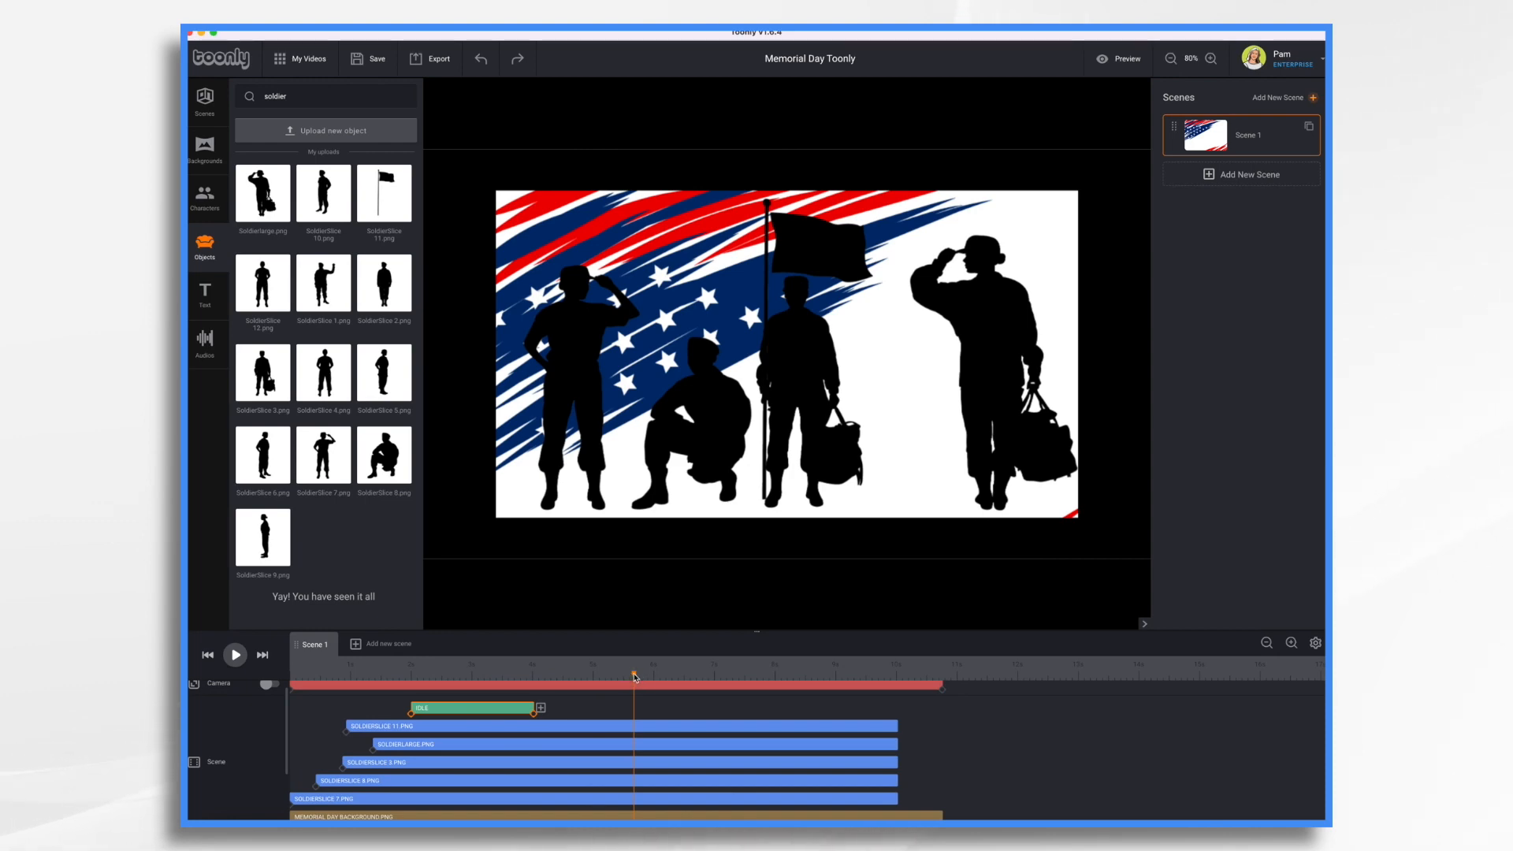
pyautogui.moveTo(634, 676); pyautogui.dragTo(450, 669)
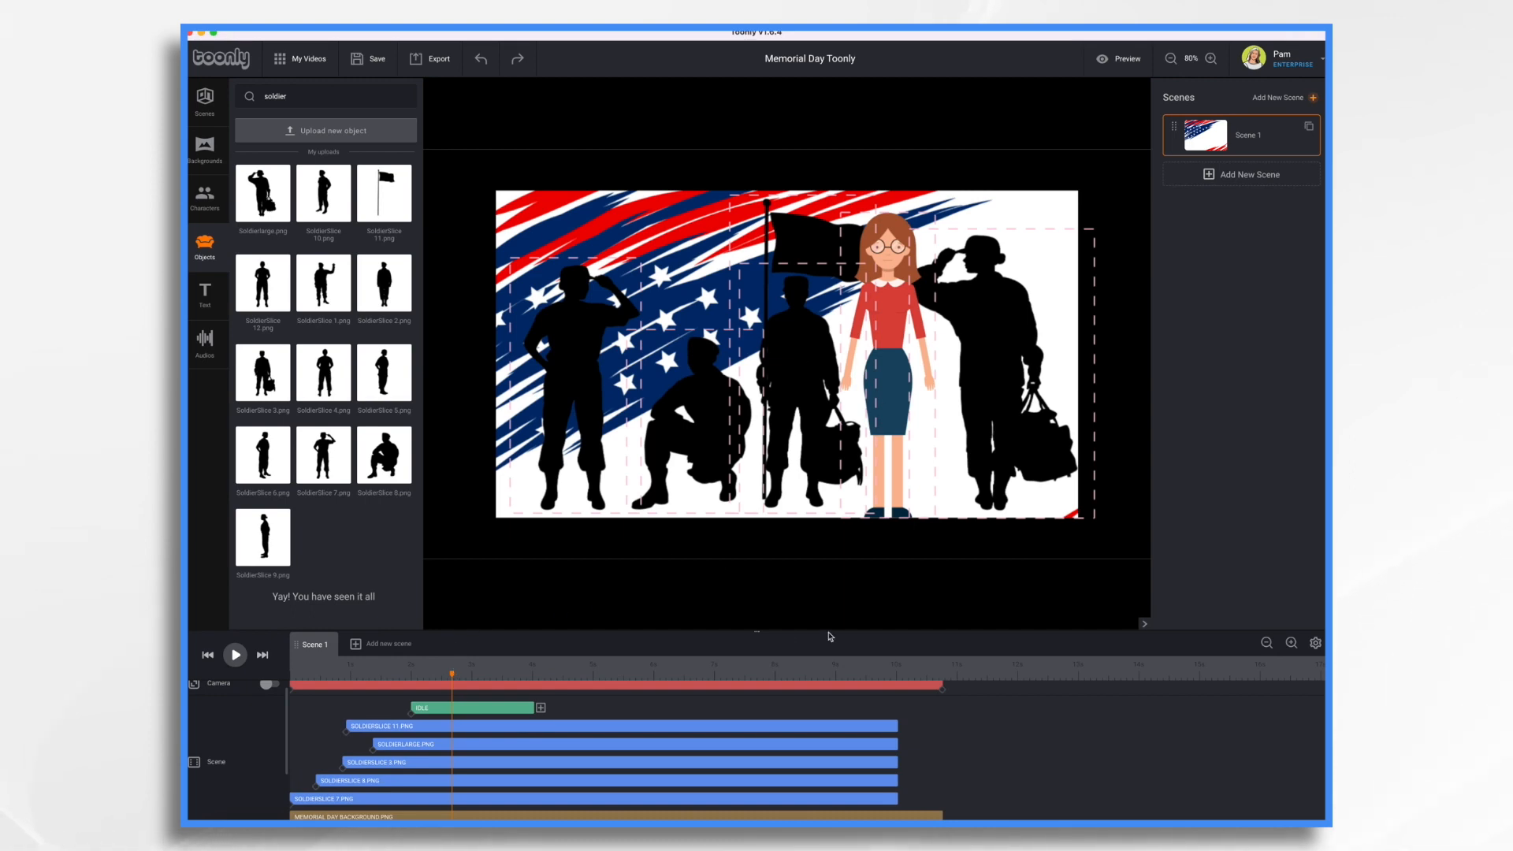
pyautogui.click(1171, 59)
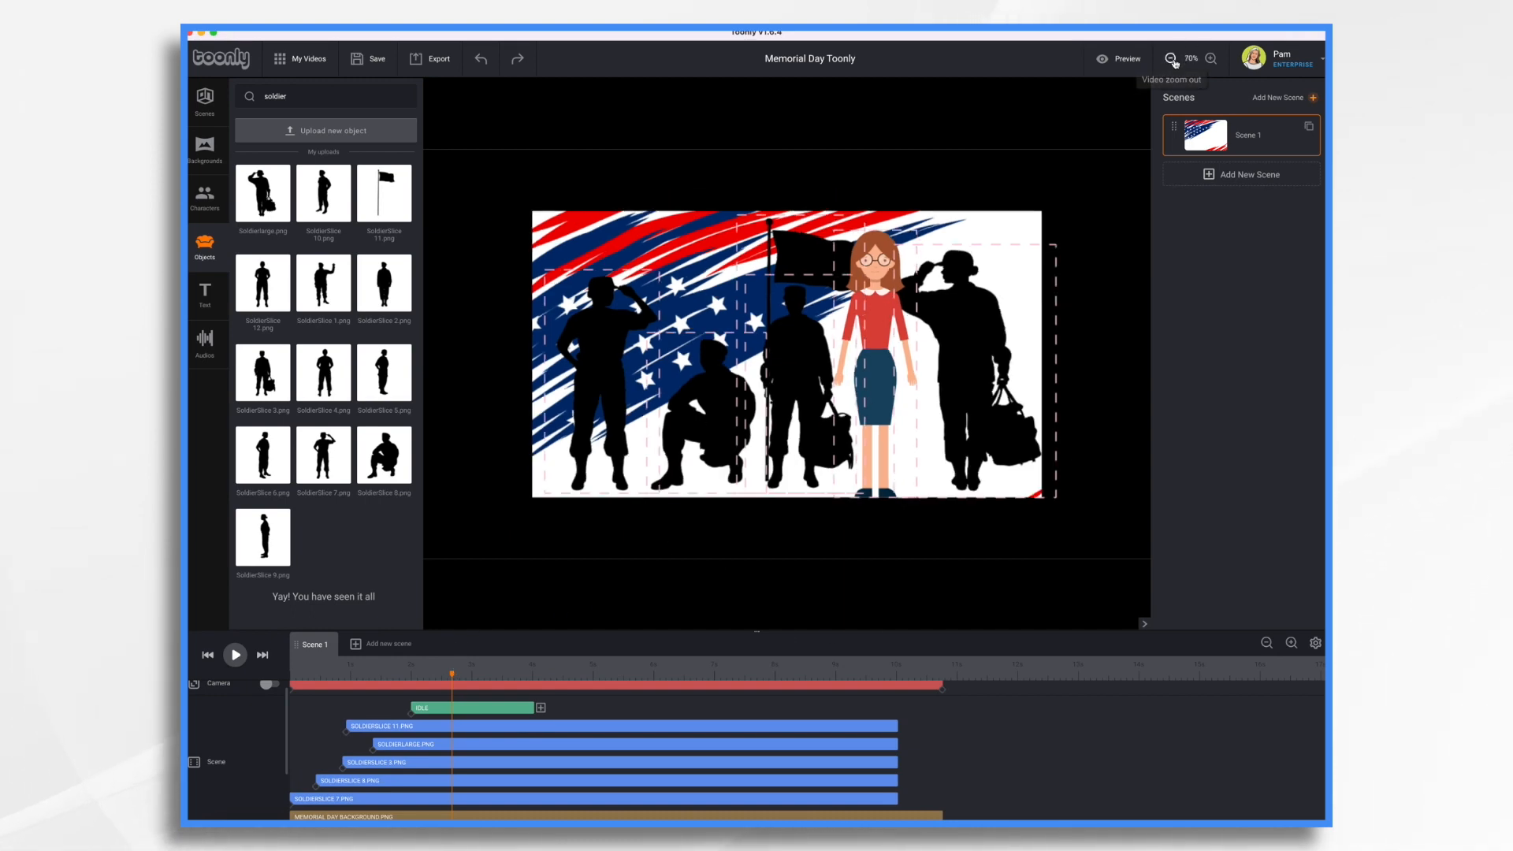
pyautogui.click(1171, 59)
pyautogui.click(1171, 59)
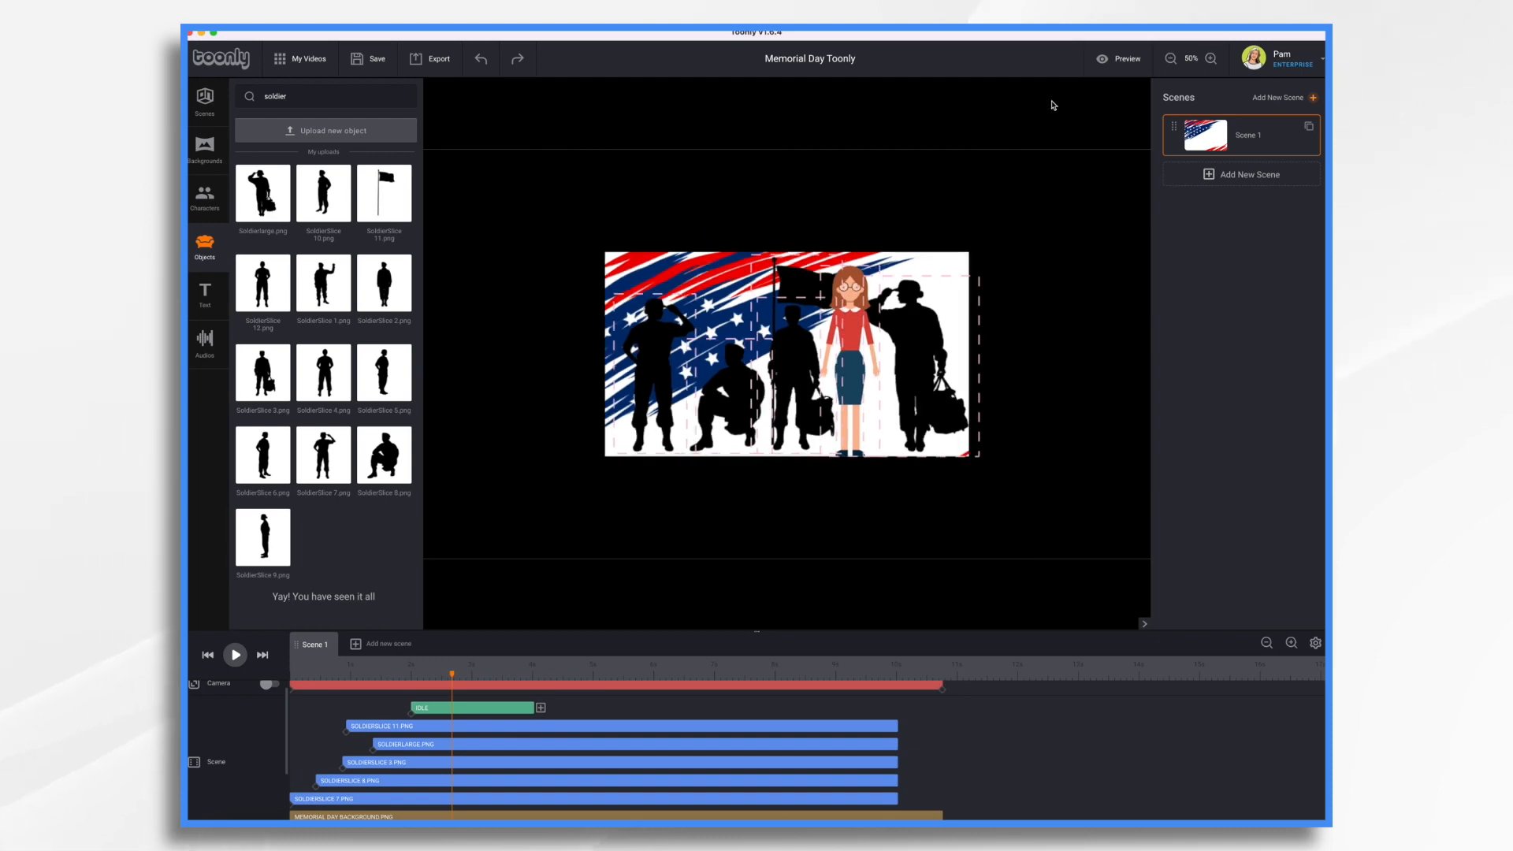
pyautogui.click(498, 711)
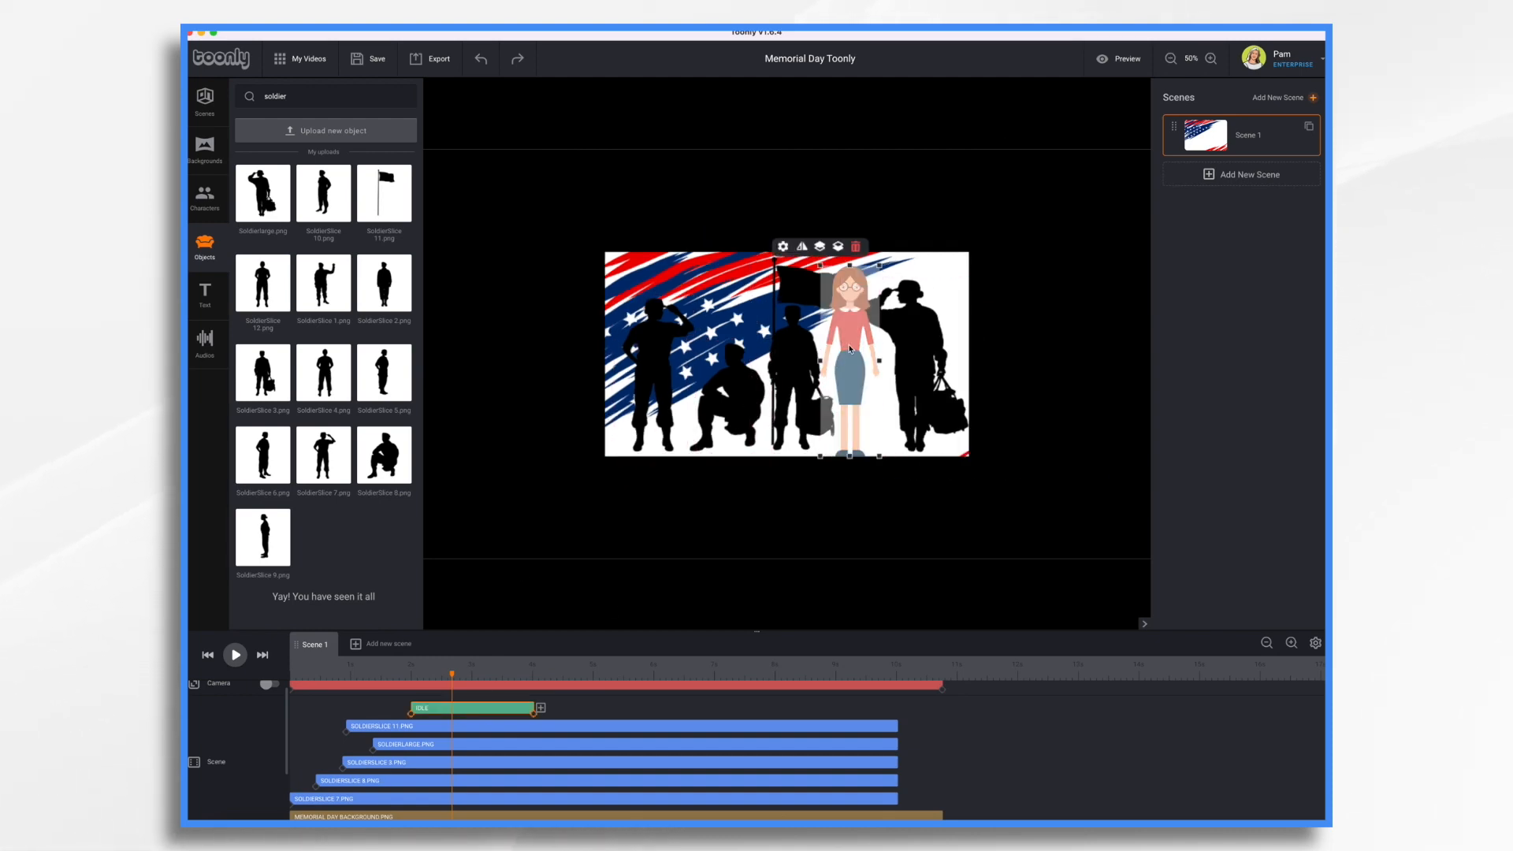
pyautogui.moveTo(849, 349); pyautogui.dragTo(559, 352)
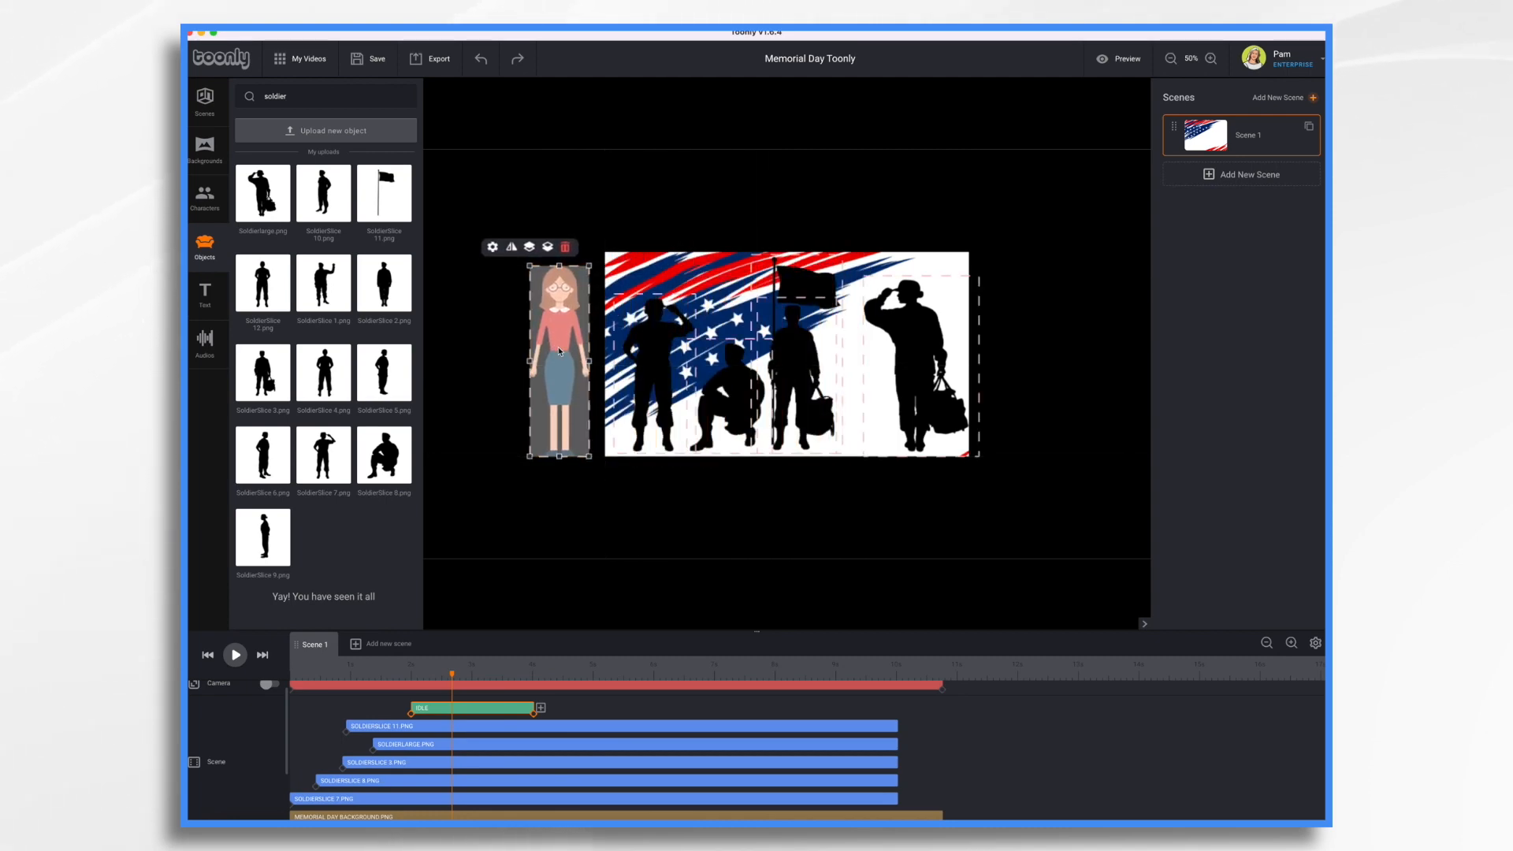
pyautogui.moveTo(559, 352)
pyautogui.mouseDown()
pyautogui.moveTo(850, 356)
pyautogui.moveTo(545, 343)
pyautogui.moveTo(556, 349)
pyautogui.mouseUp()
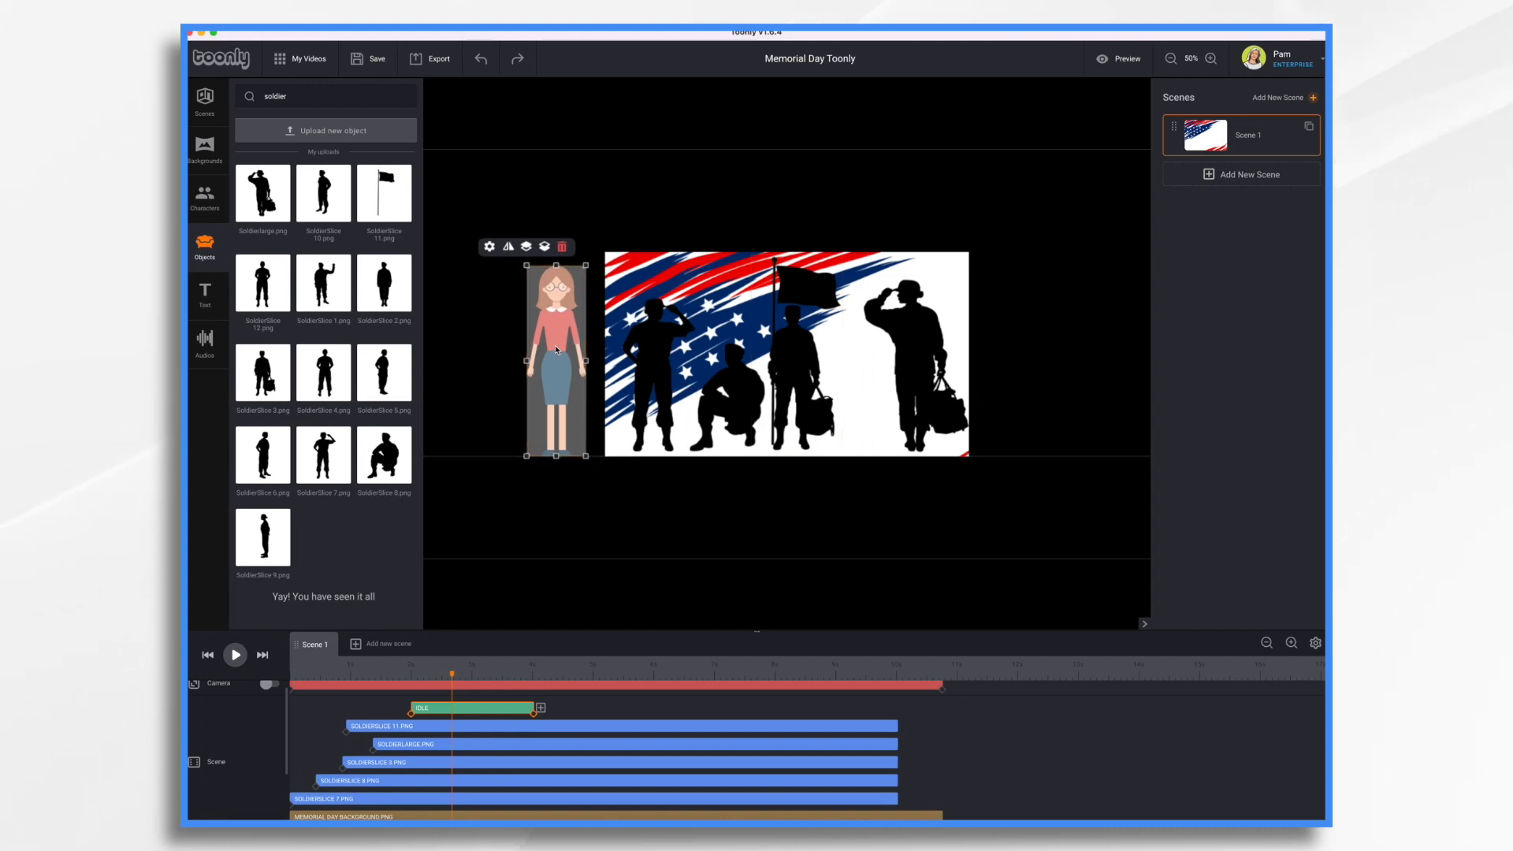
# Step: Change the woman's animation type to Walking
pyautogui.click(491, 248)
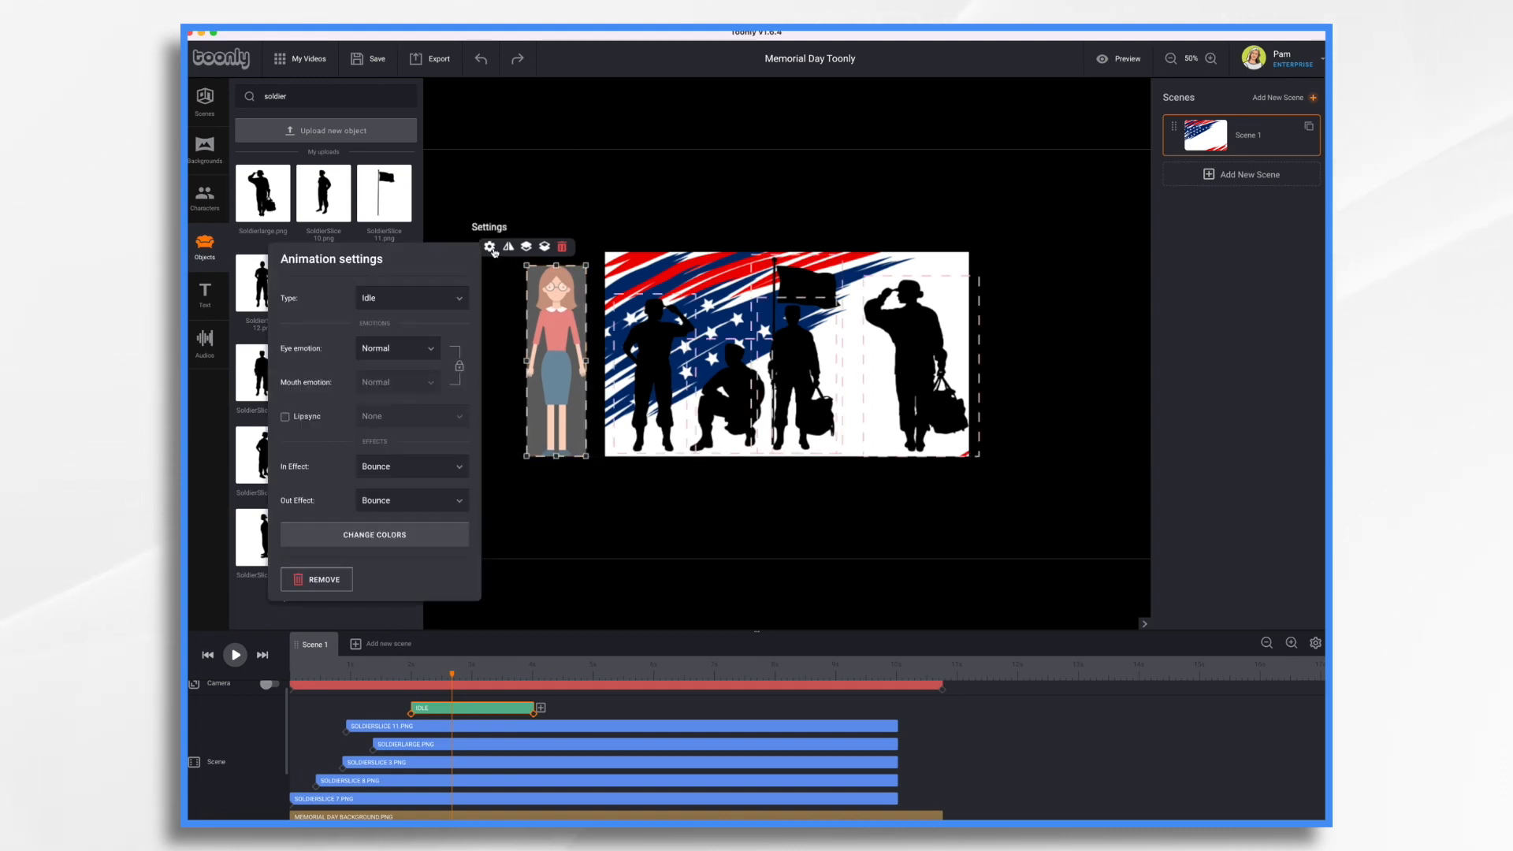
pyautogui.click(421, 305)
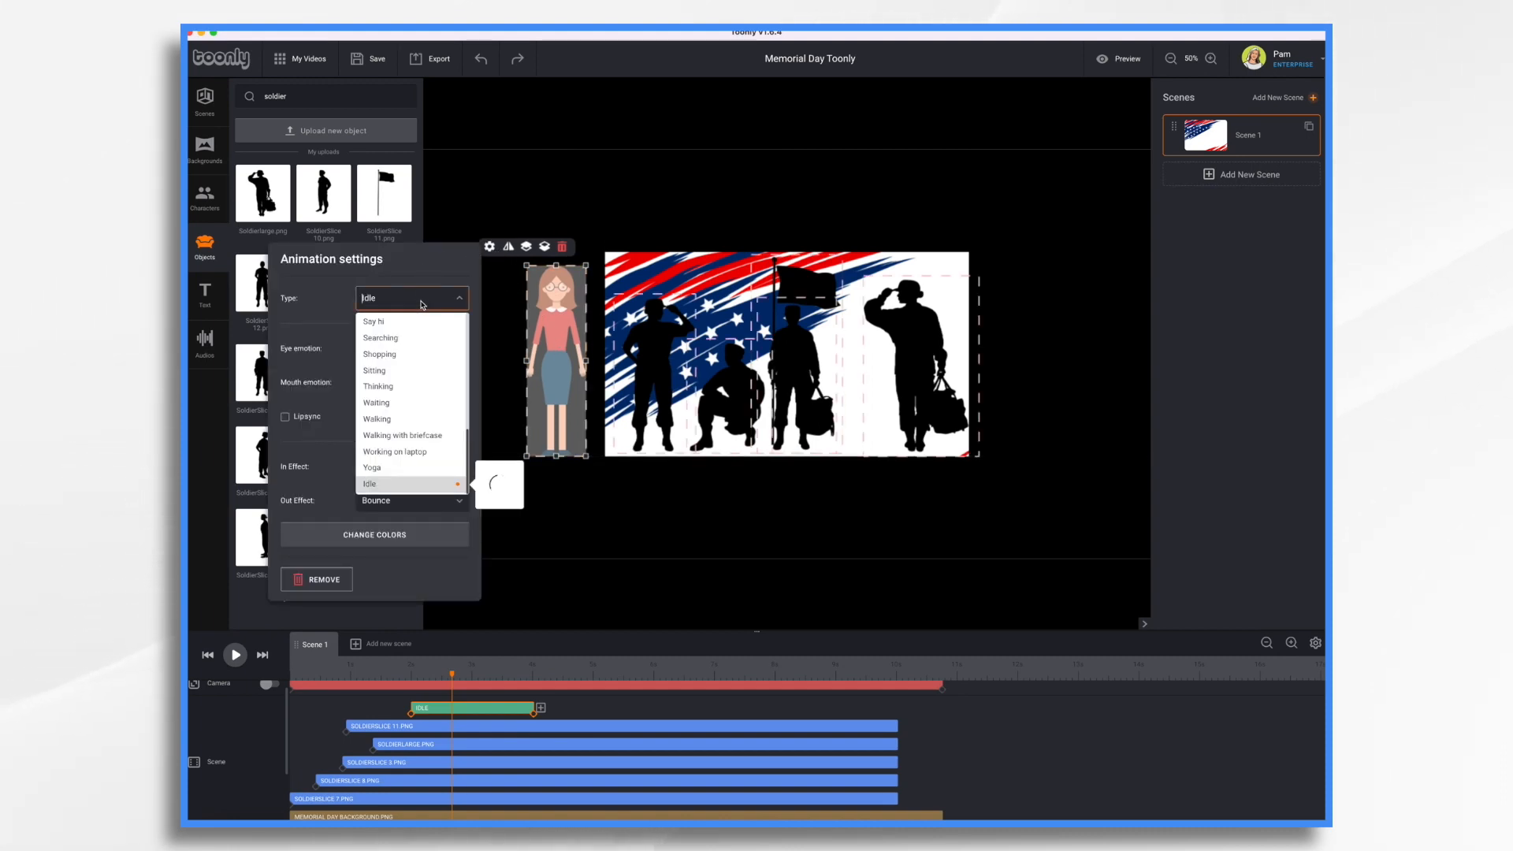
pyautogui.click(386, 424)
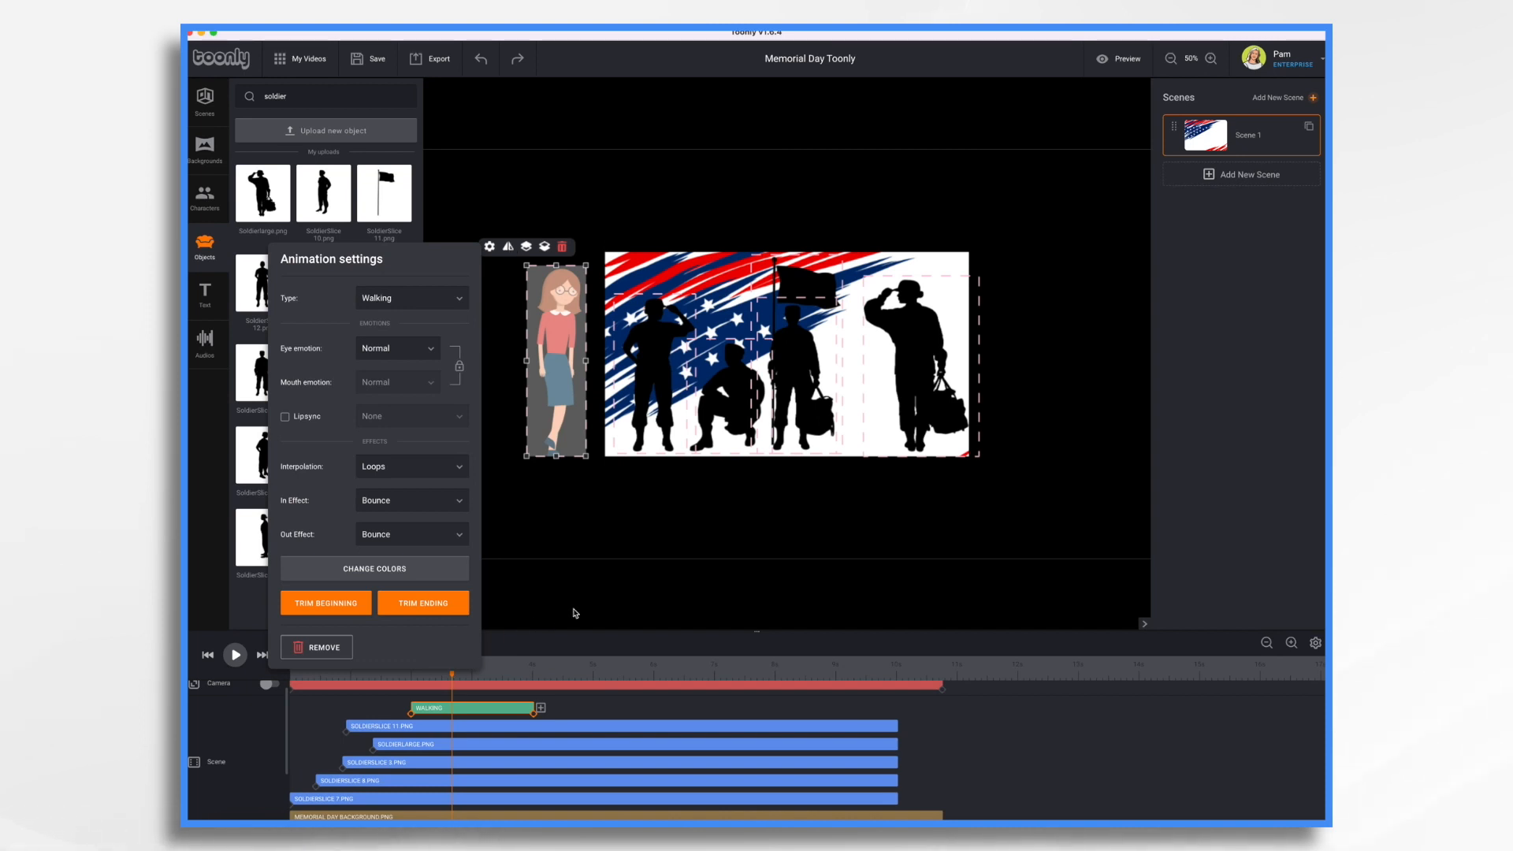
pyautogui.click(575, 613)
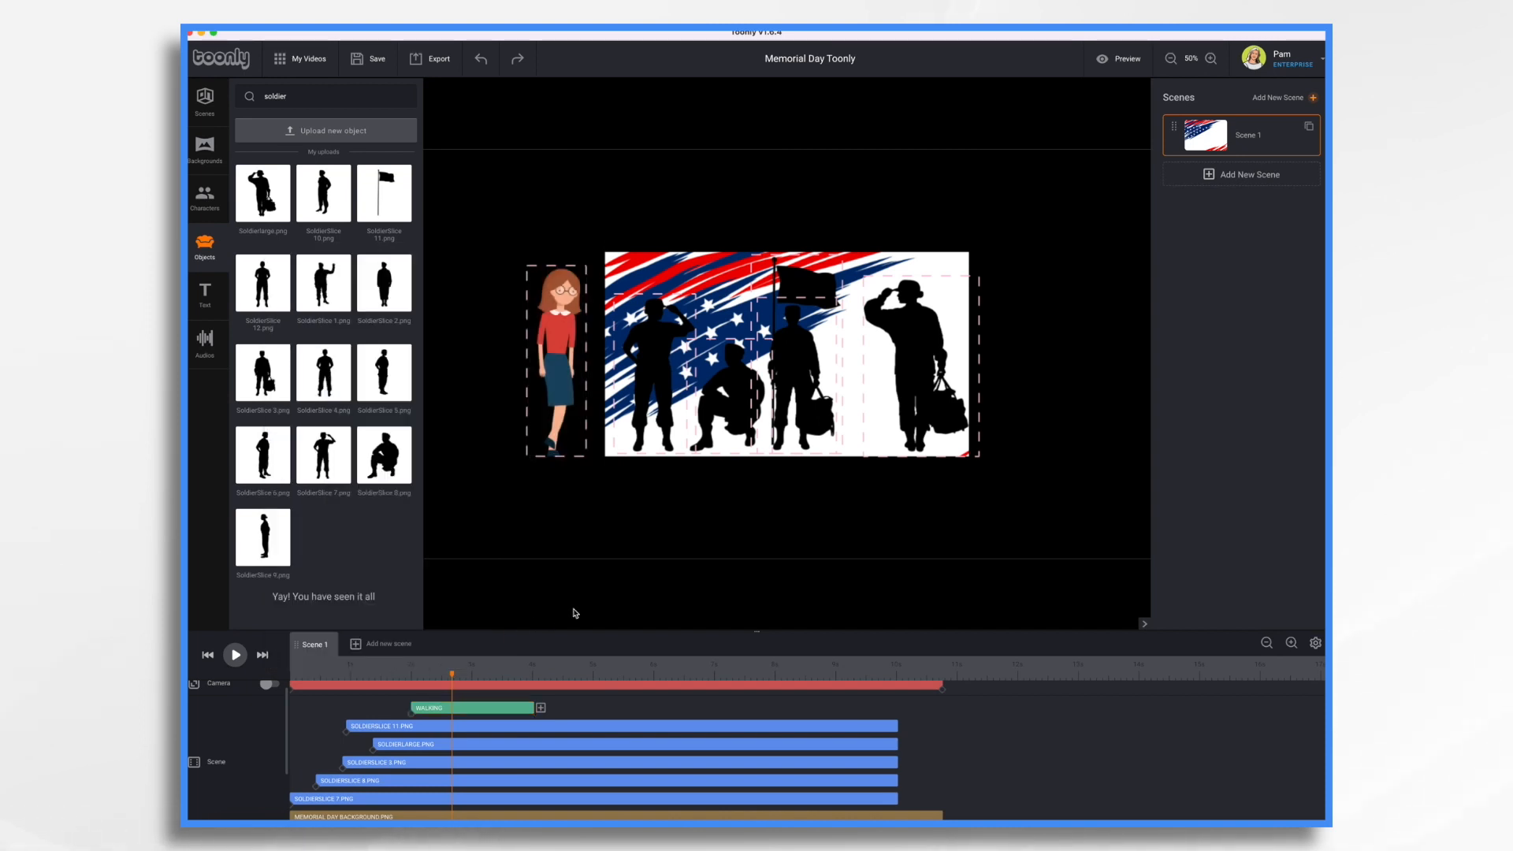
# Step: At the Walking clip's end keyframe, position the woman between the flag-bearing soldier and the saluting soldier on the right
pyautogui.click(552, 380)
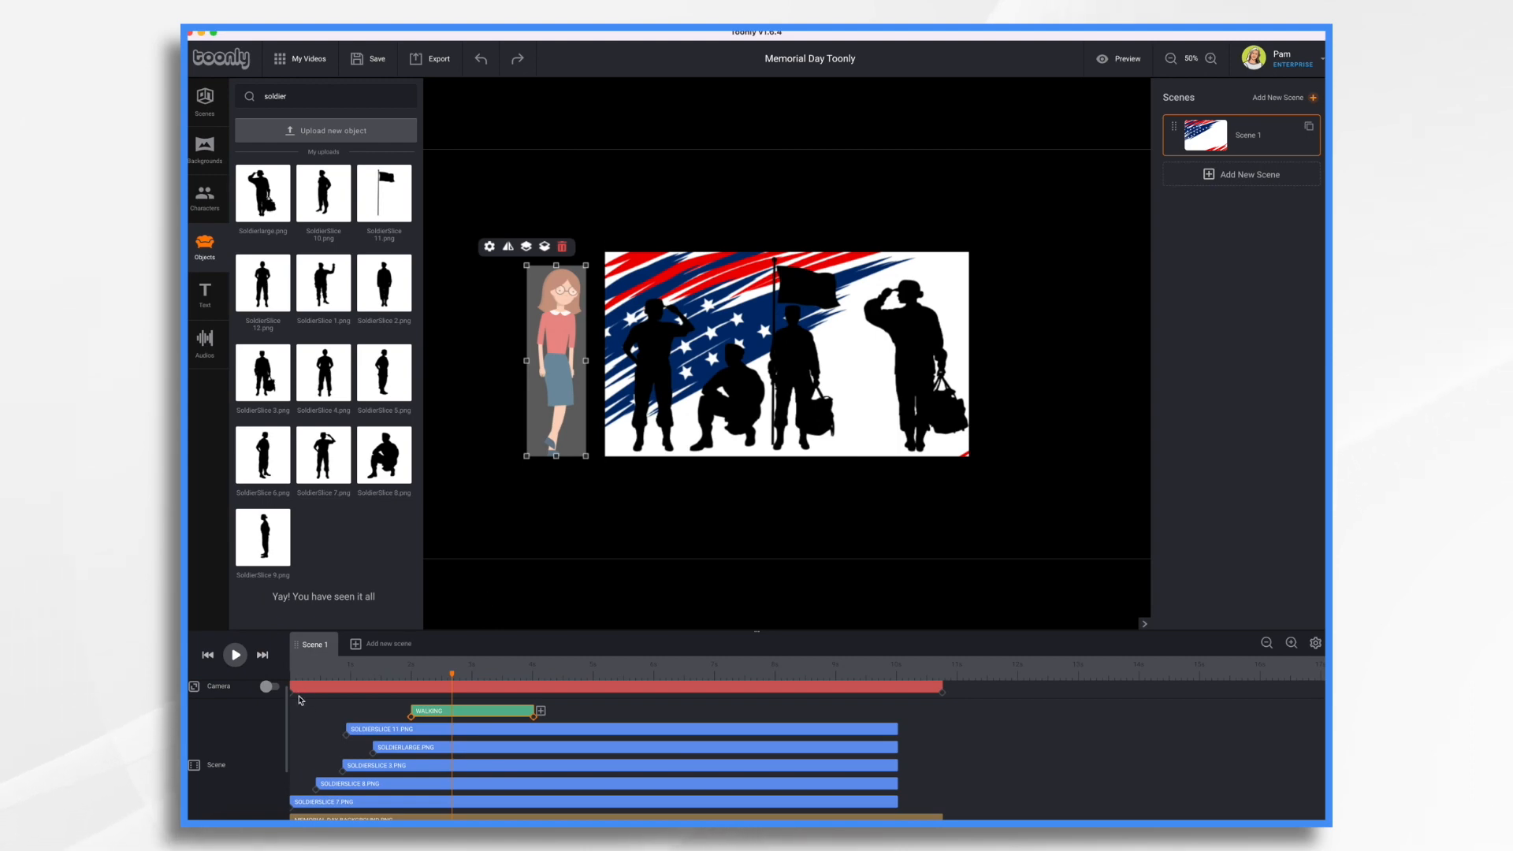
pyautogui.click(412, 716)
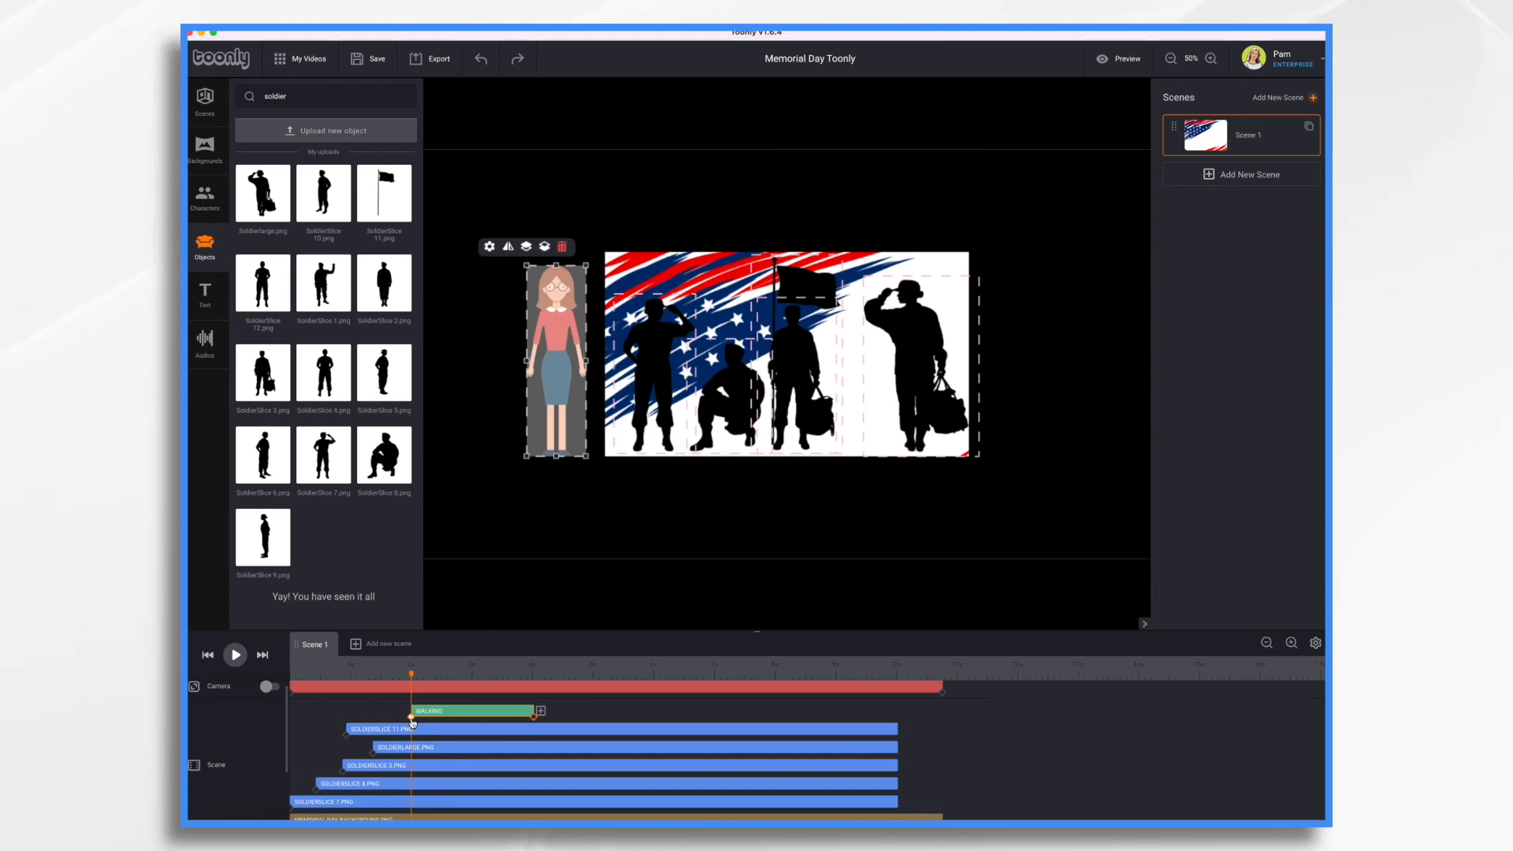
pyautogui.click(536, 720)
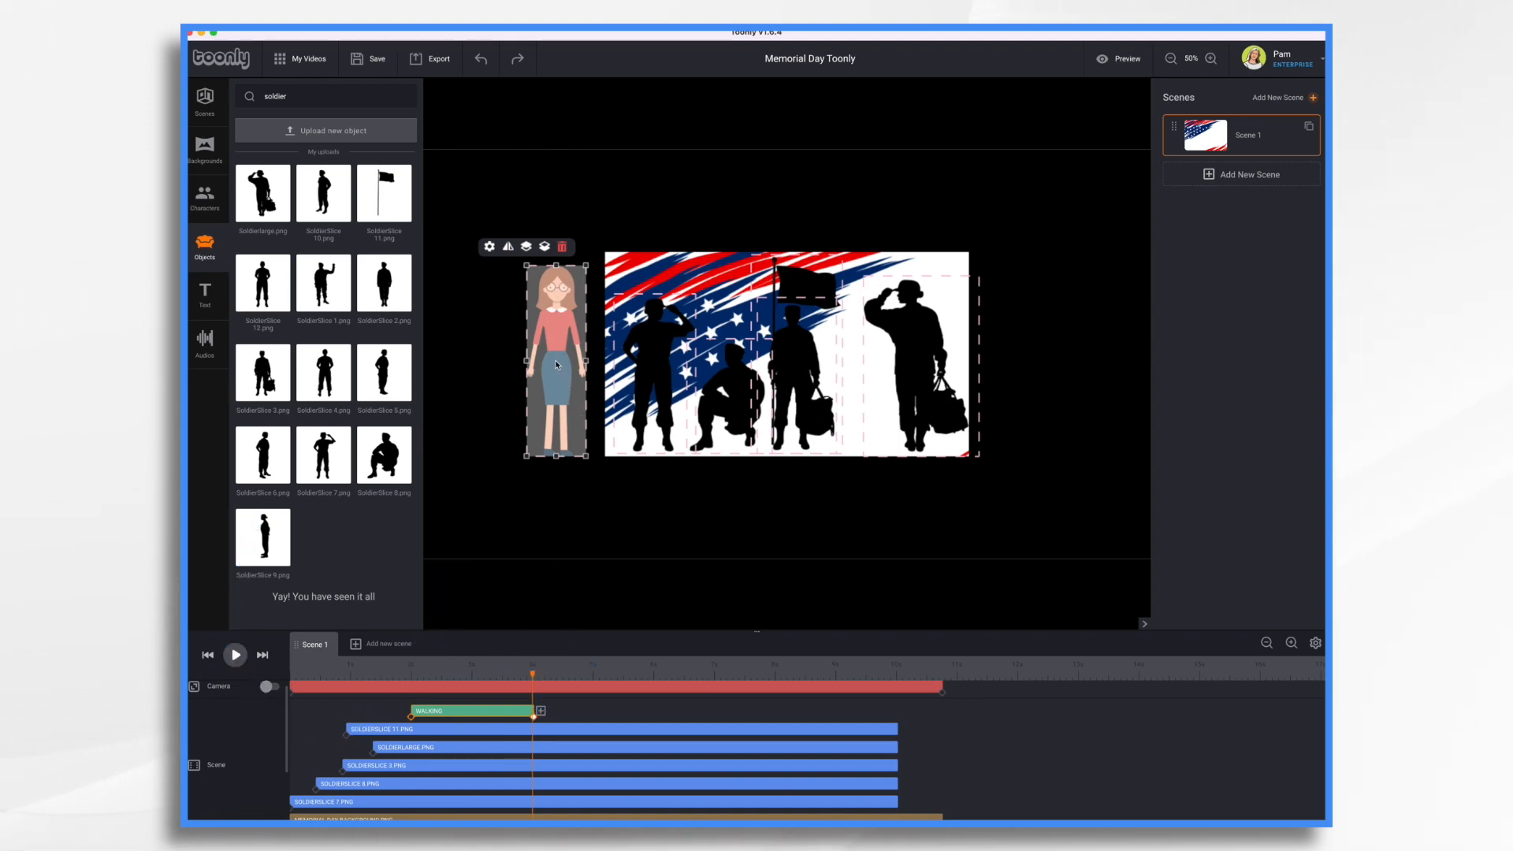
pyautogui.moveTo(556, 364); pyautogui.dragTo(859, 364)
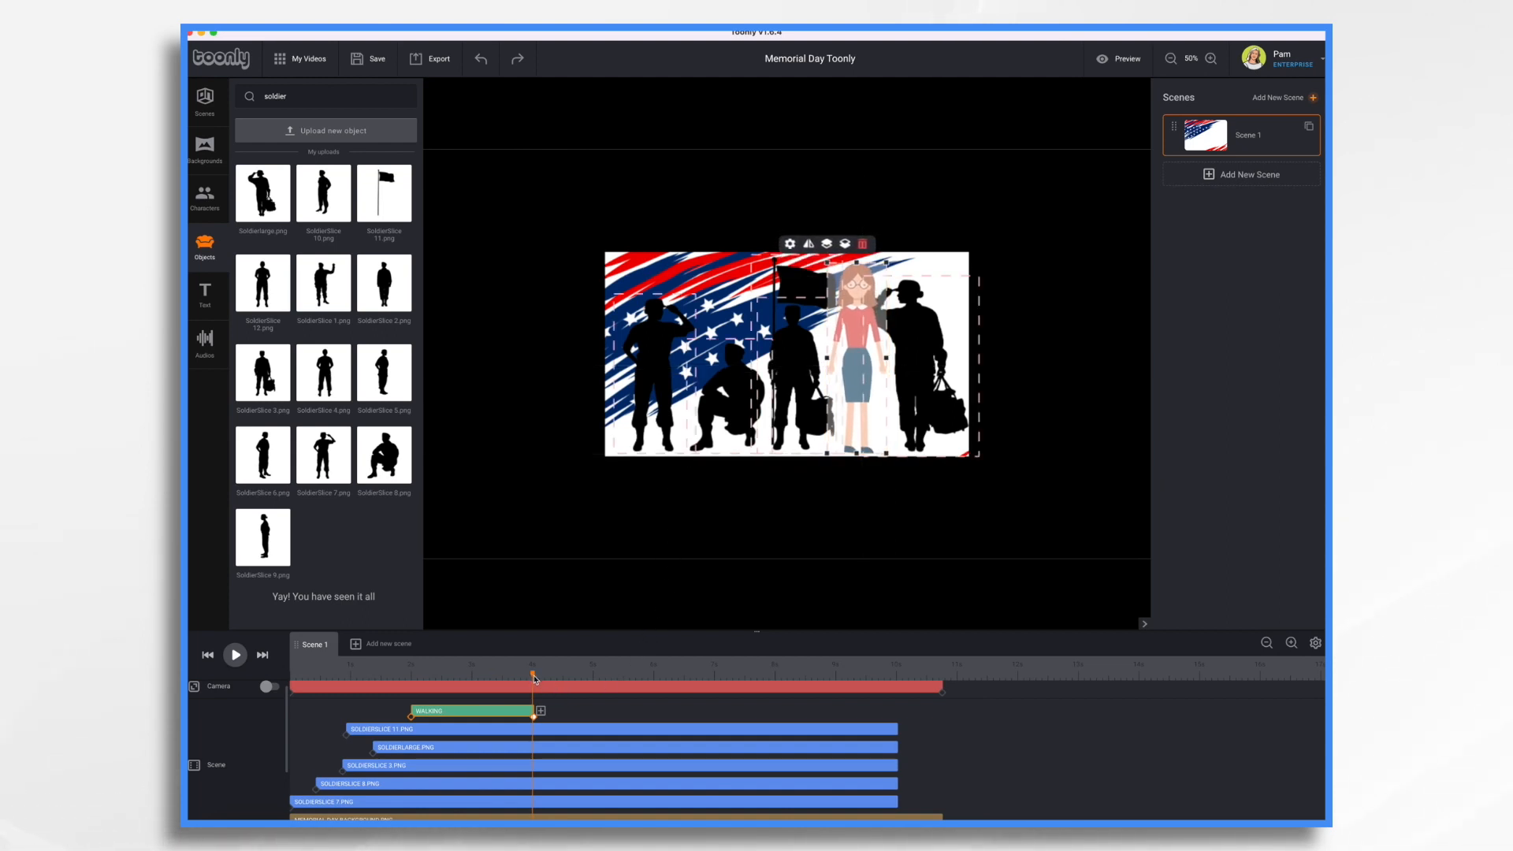
# Step: Play the scene from its start to review the woman's walk into the frame
pyautogui.moveTo(535, 679); pyautogui.dragTo(372, 695)
pyautogui.click(207, 654)
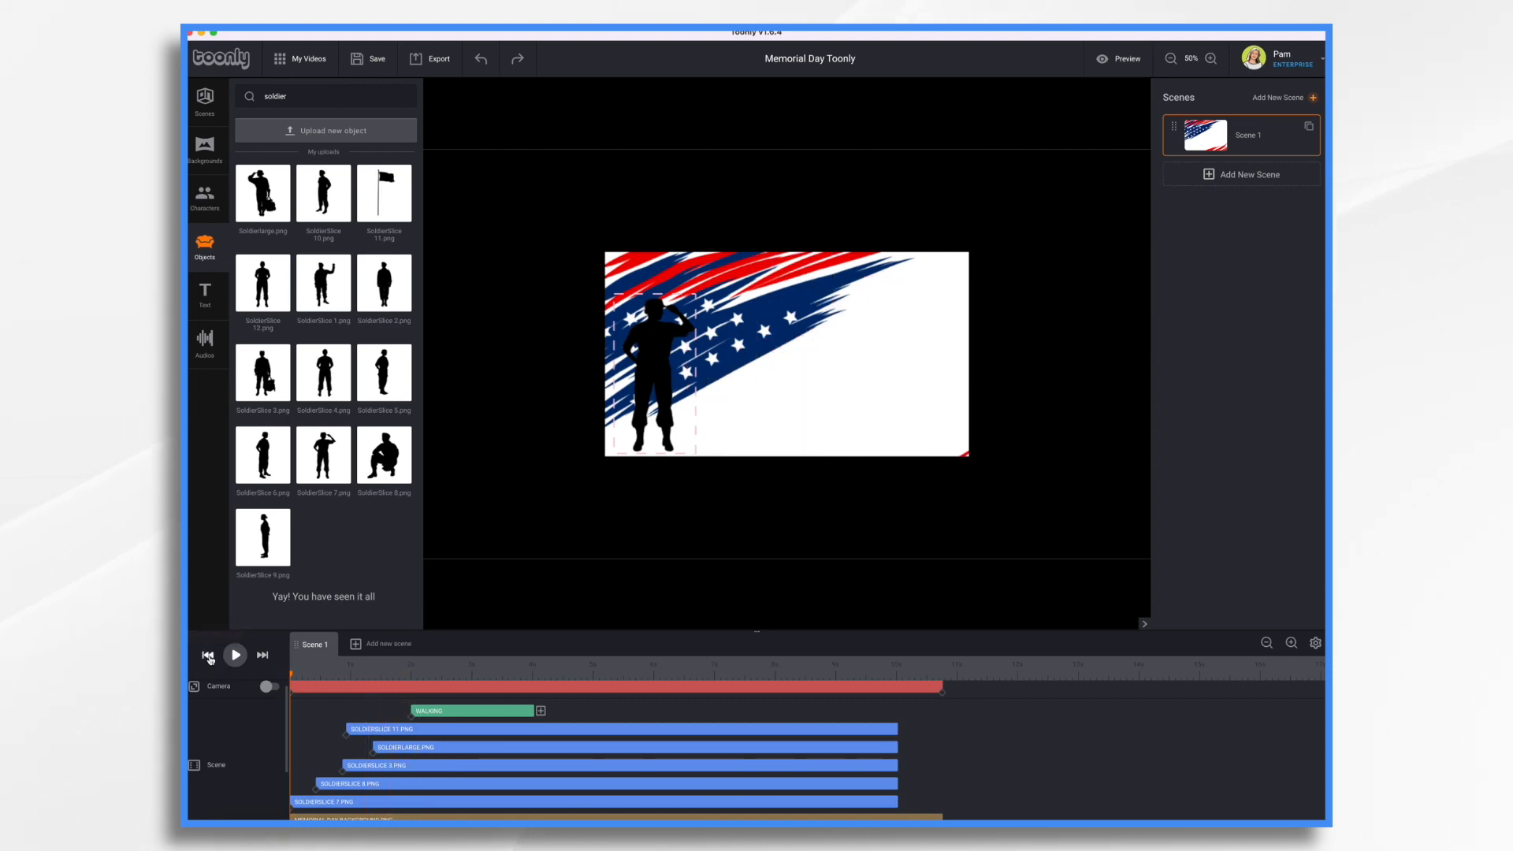
pyautogui.click(235, 656)
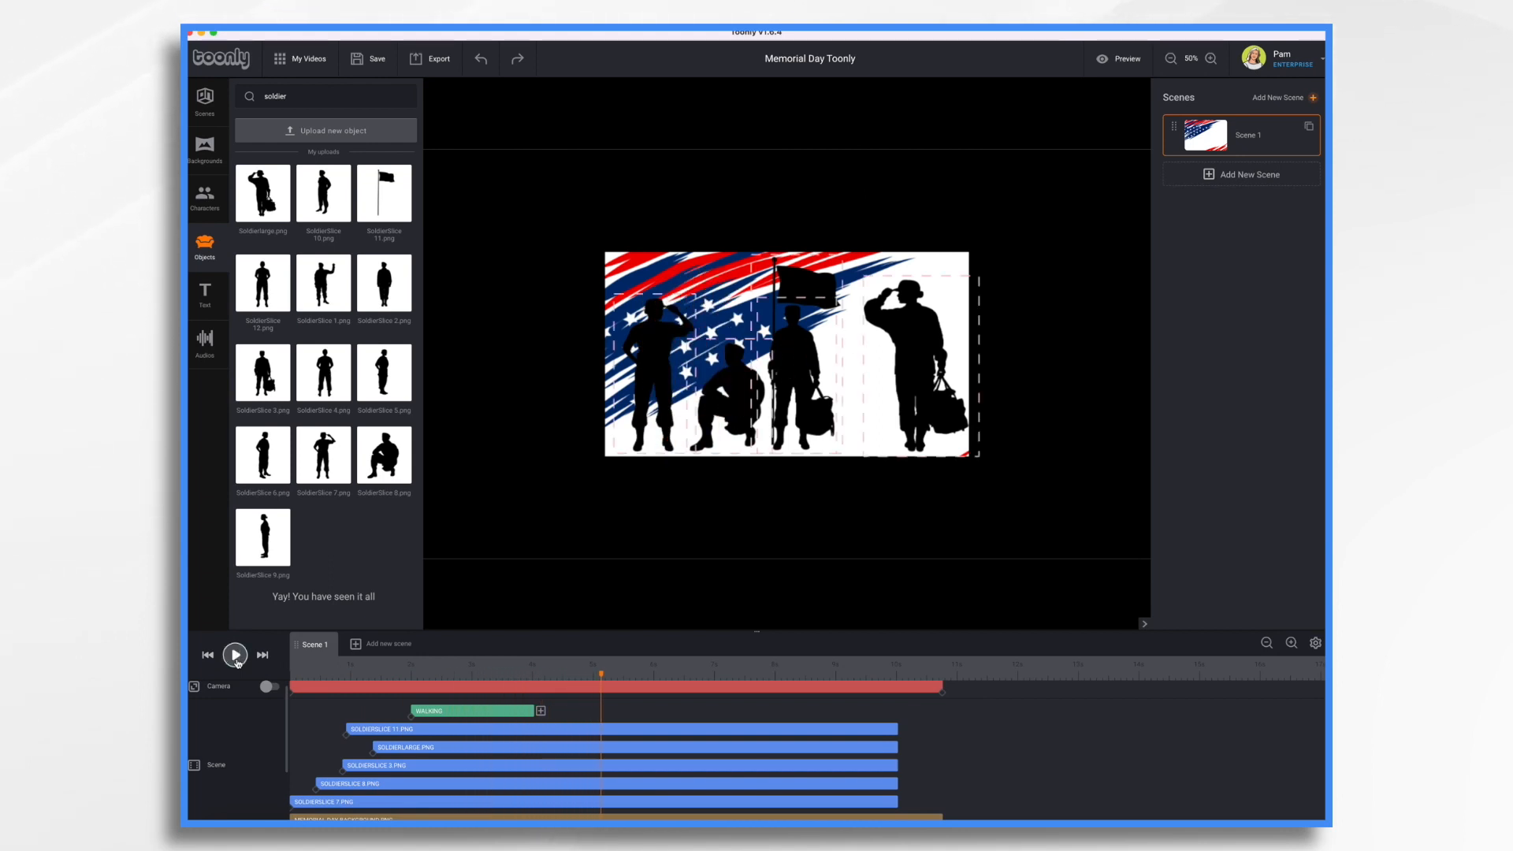
# Step: Set both the In Effect and the Out Effect of the woman's Walking animation to Instant
pyautogui.click(487, 715)
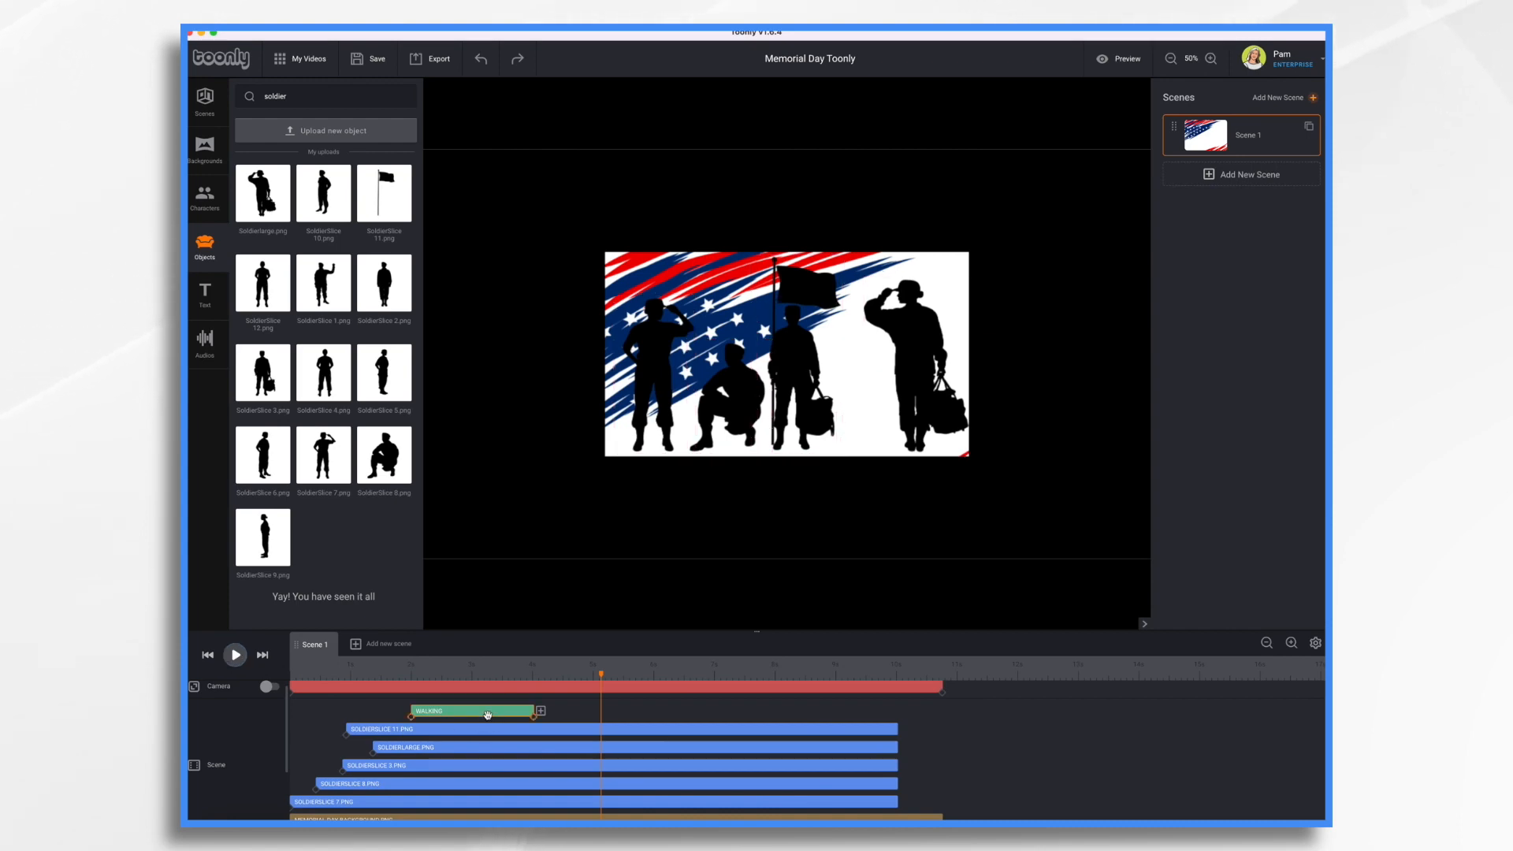
pyautogui.click(470, 669)
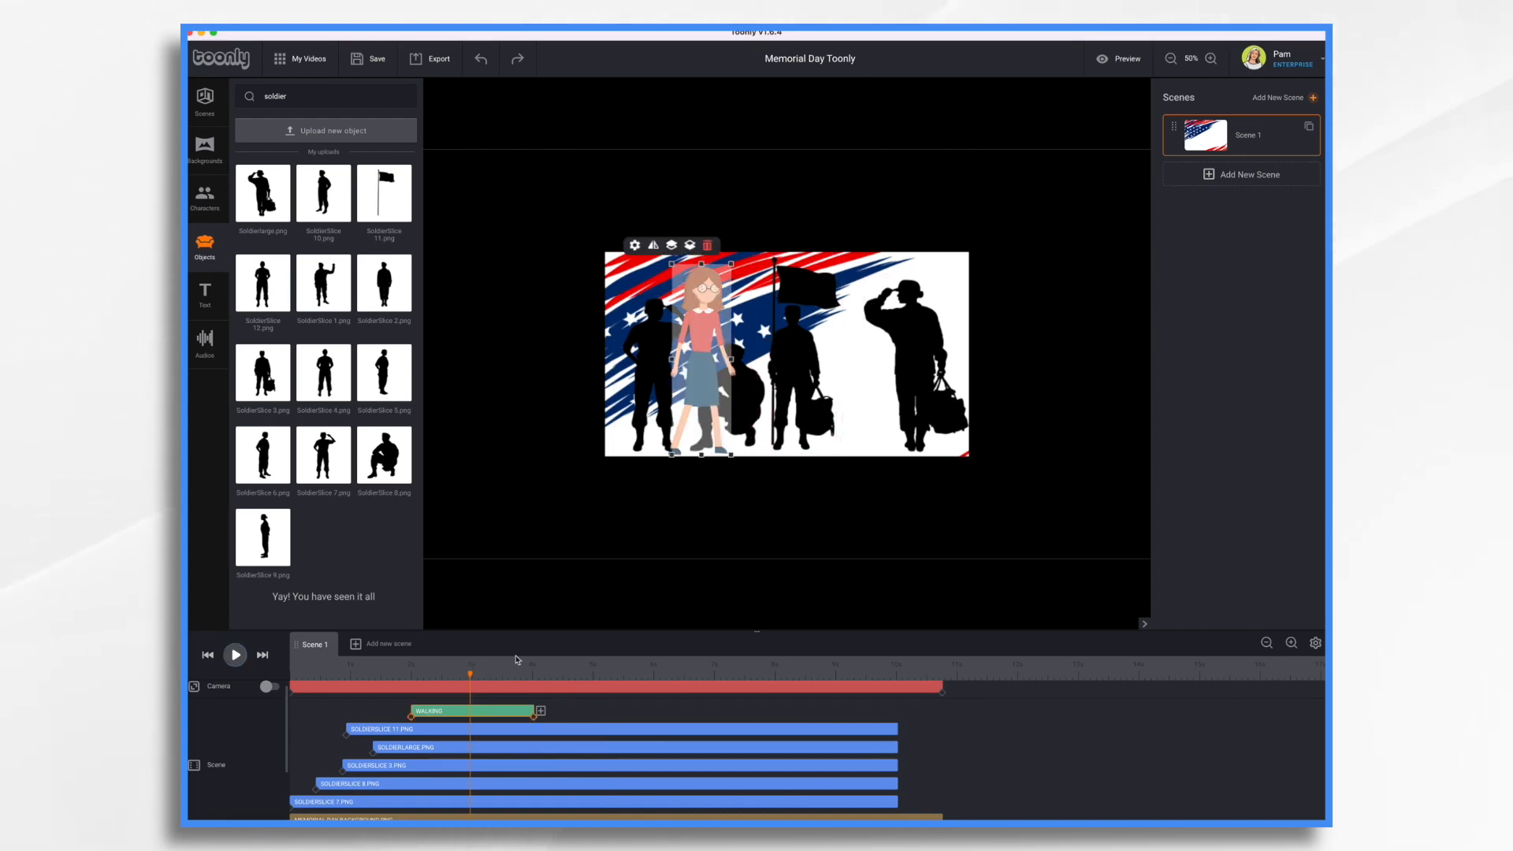
pyautogui.click(635, 246)
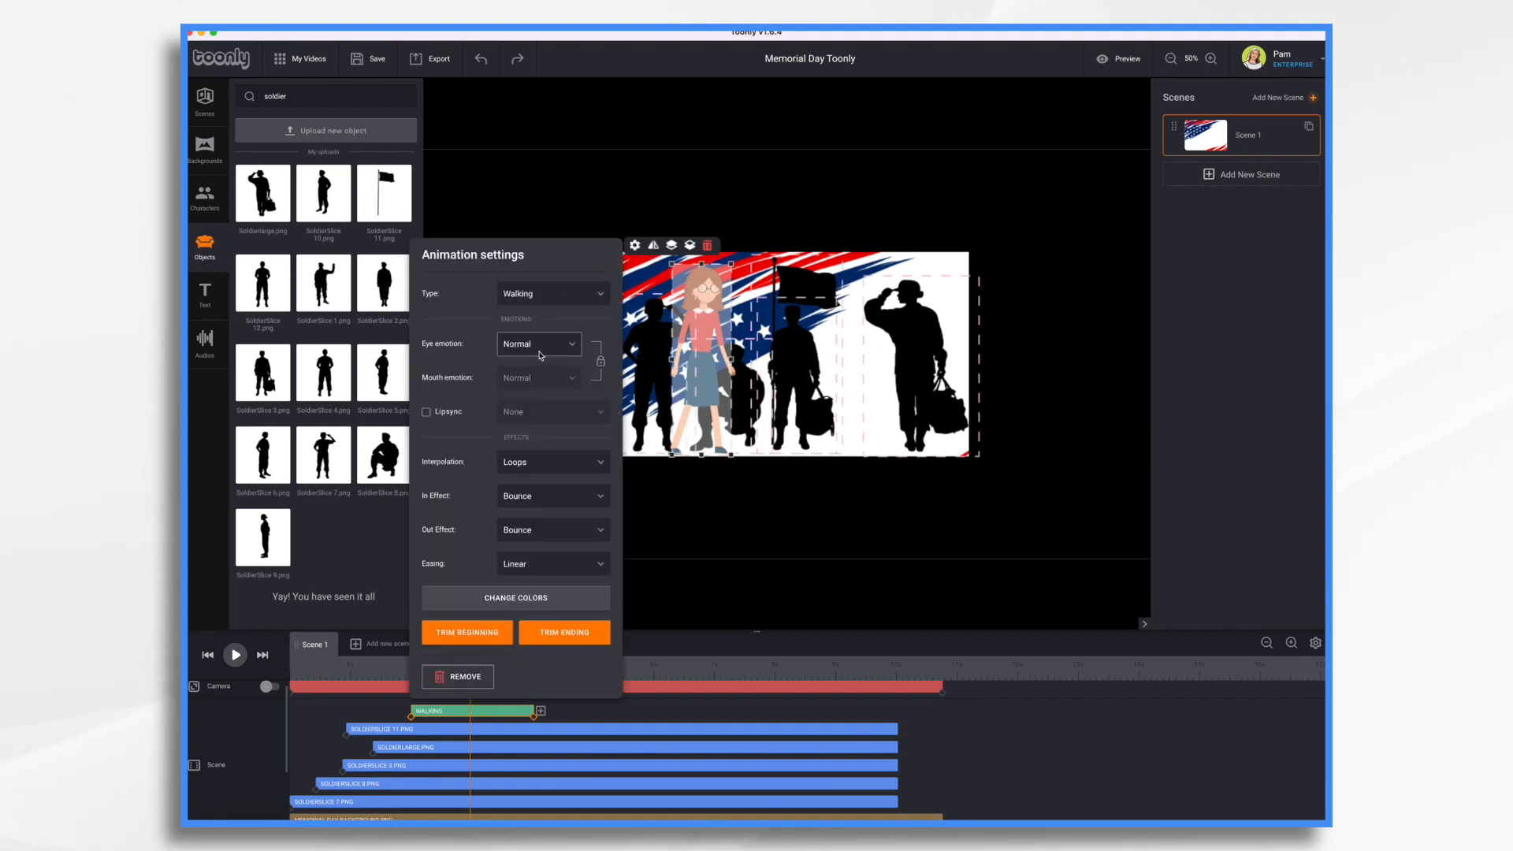
pyautogui.click(544, 497)
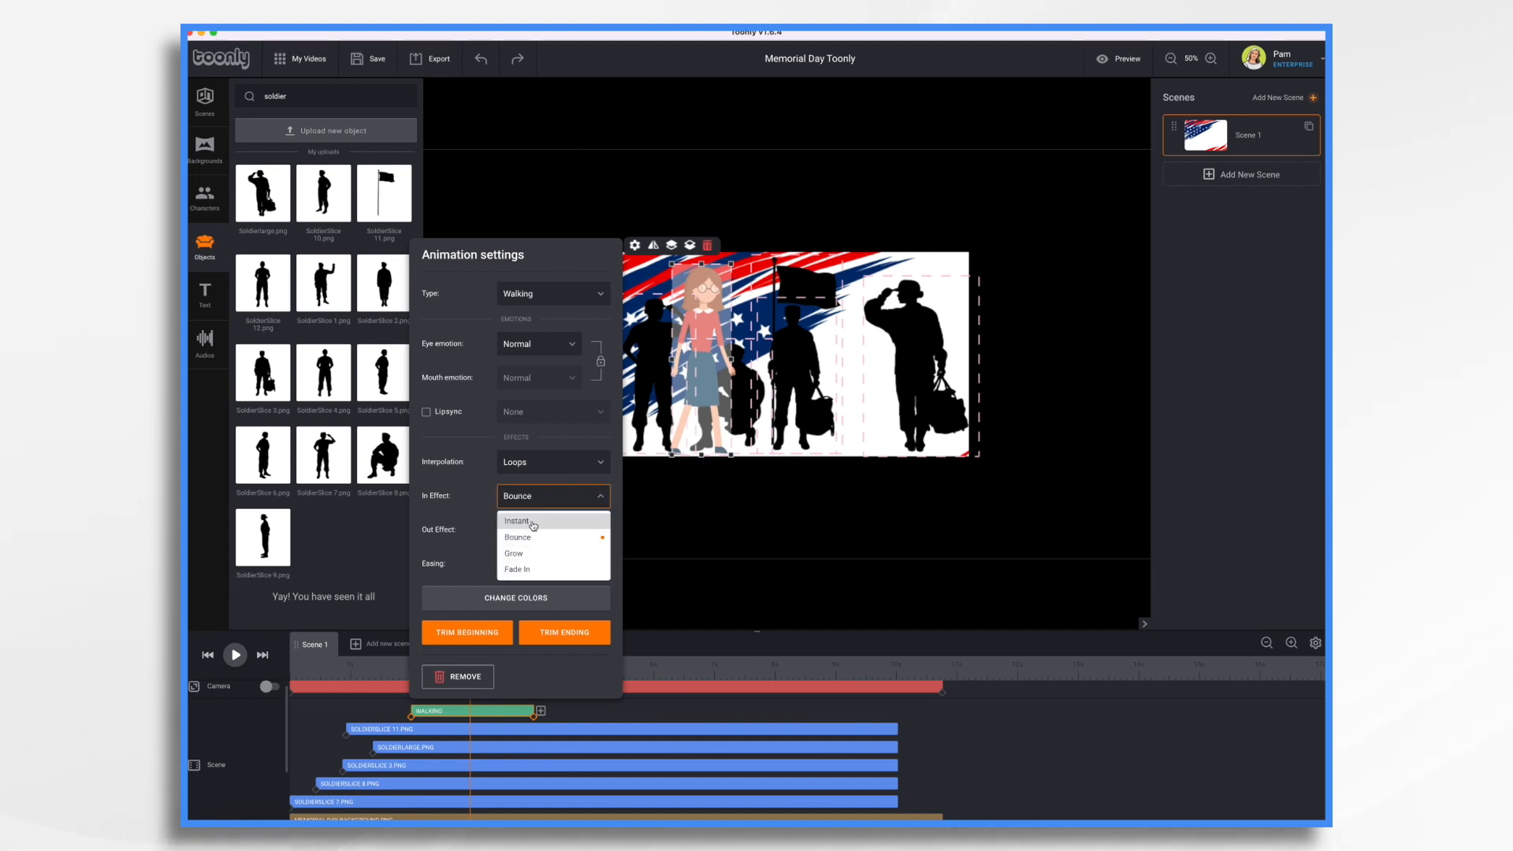
pyautogui.click(533, 523)
pyautogui.click(547, 536)
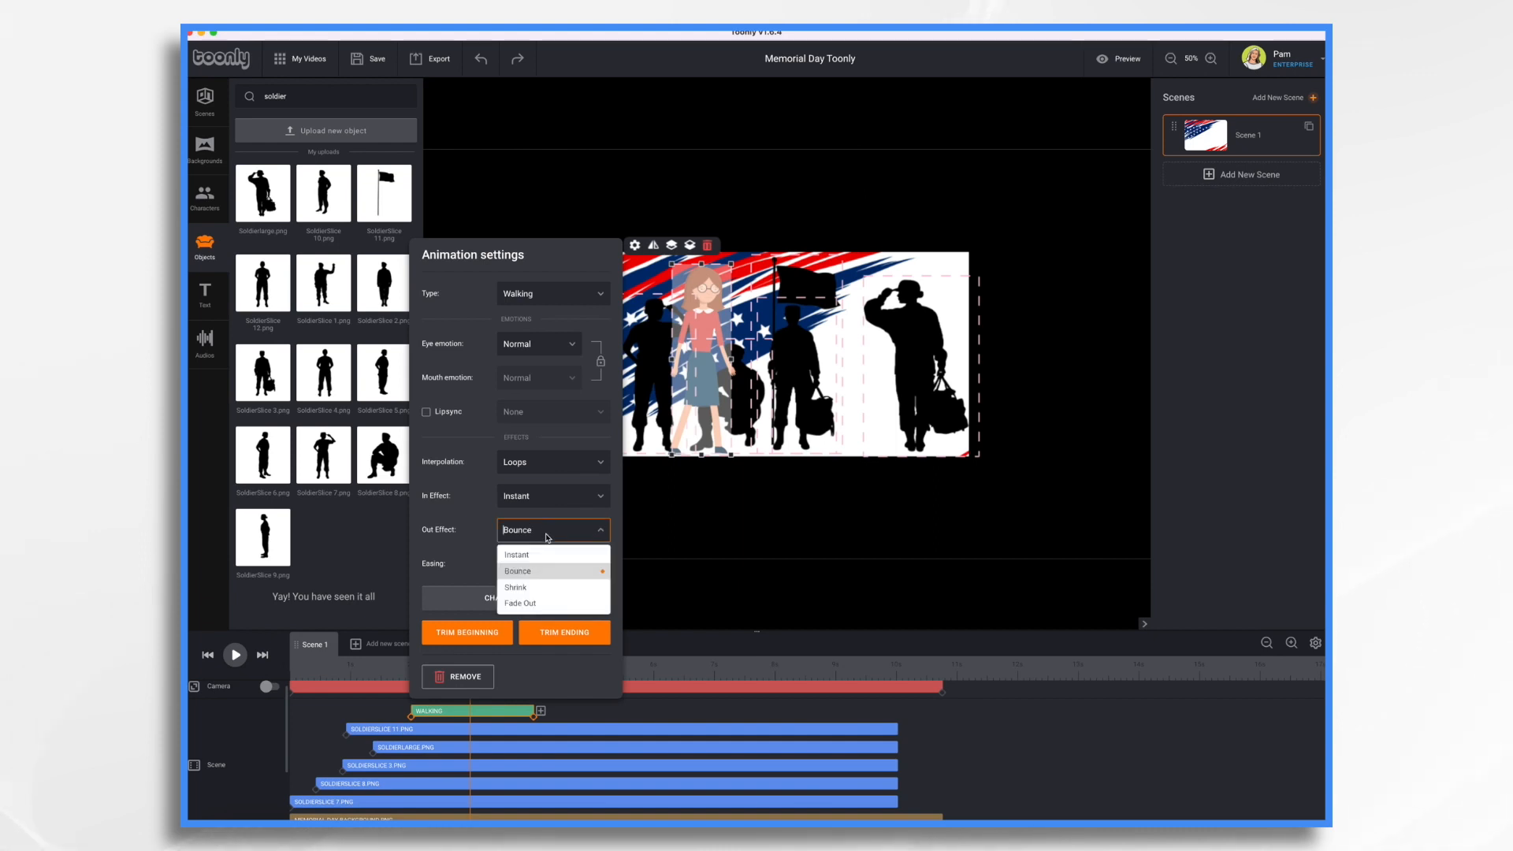
pyautogui.click(537, 555)
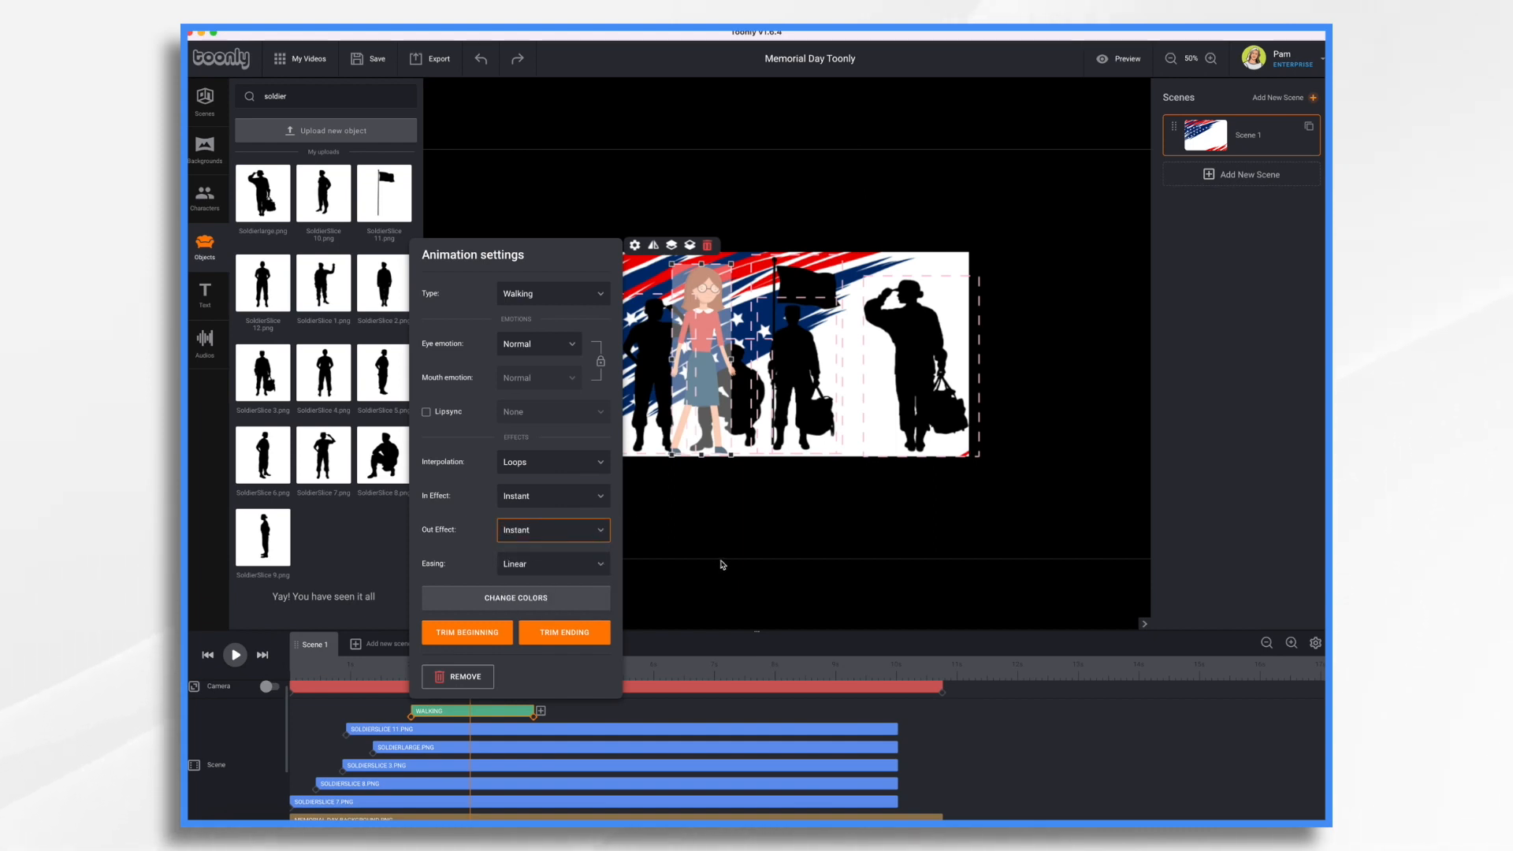
pyautogui.click(731, 522)
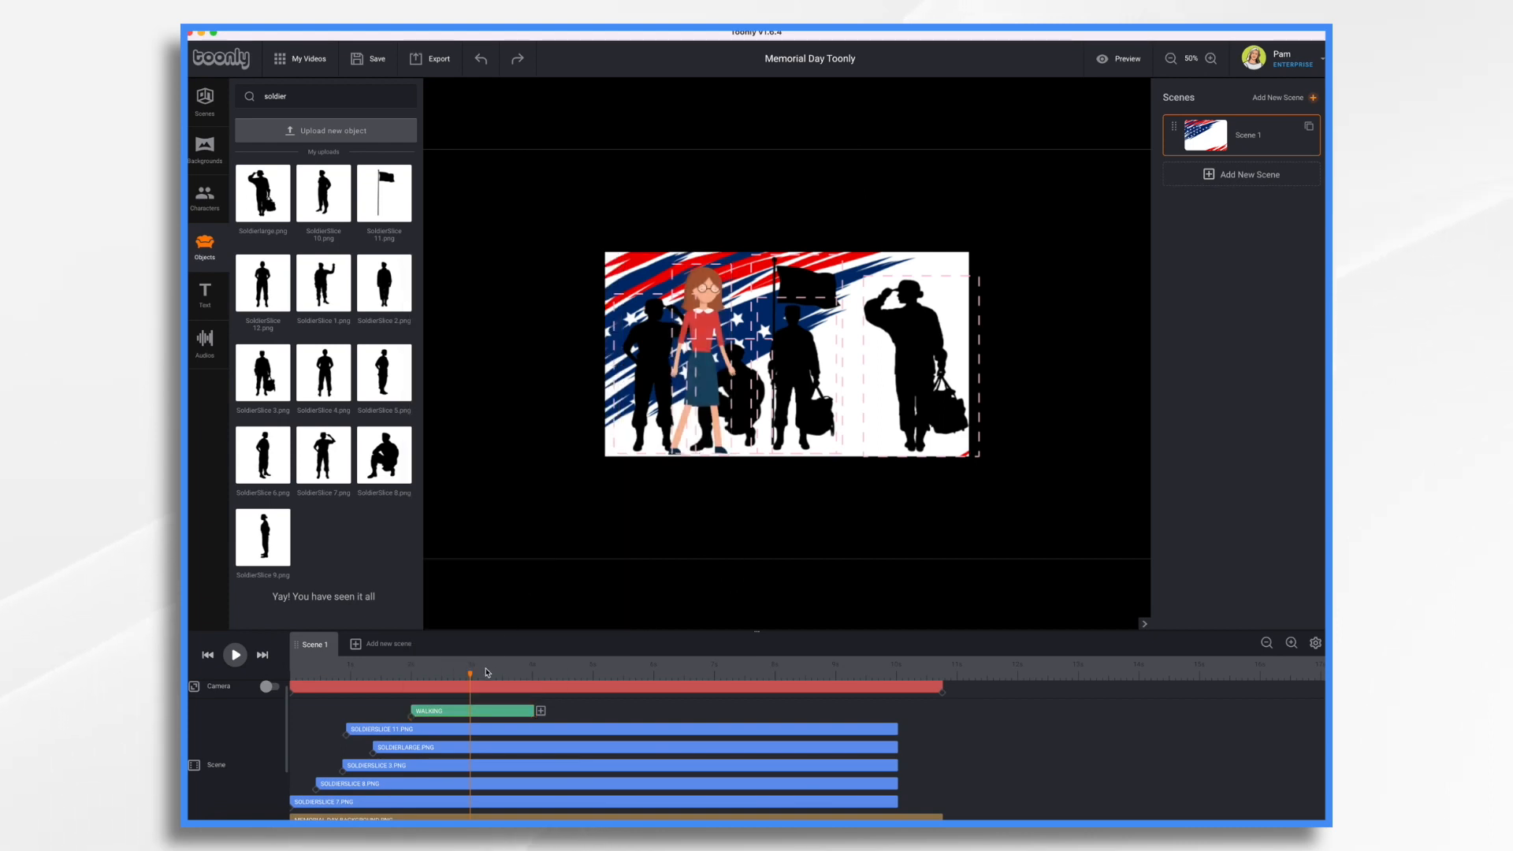
# Step: Add a Hands to waist animation directly after the woman's Walking clip and scrub into it to check the pose
pyautogui.moveTo(470, 676); pyautogui.dragTo(533, 680)
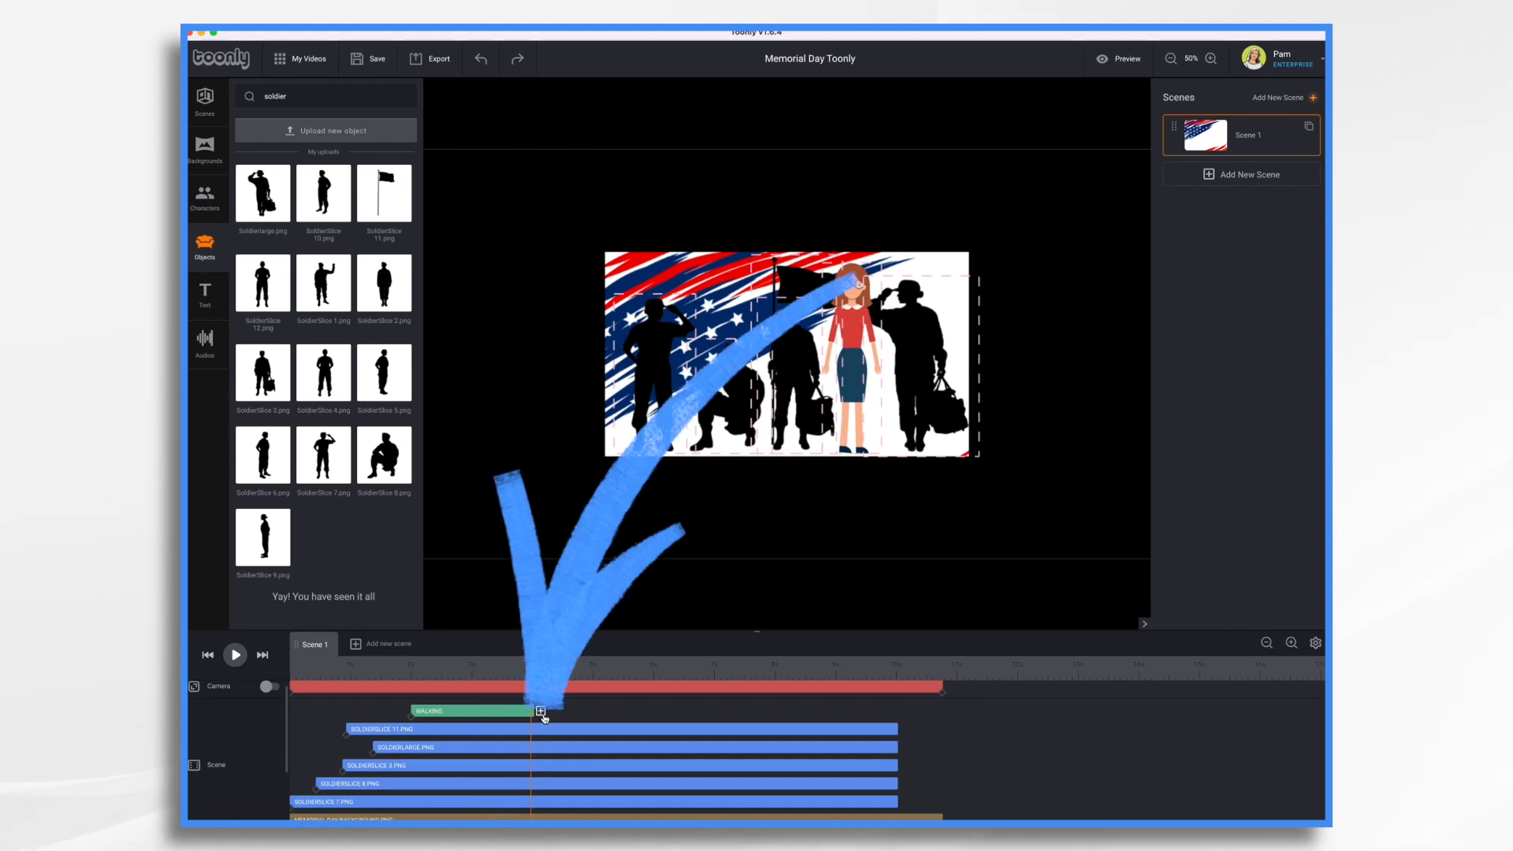
pyautogui.click(541, 712)
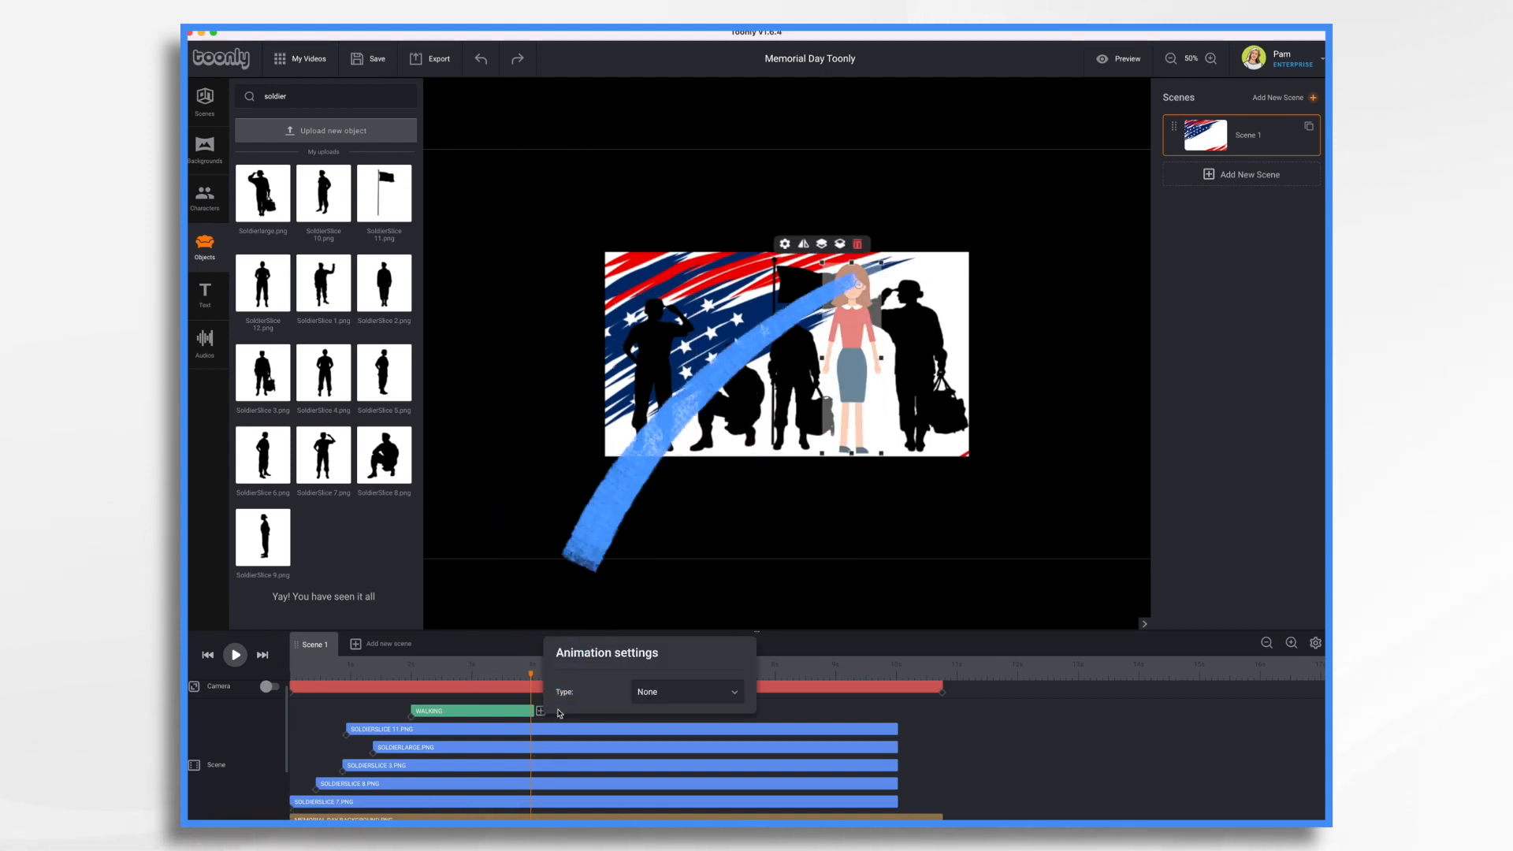
pyautogui.click(692, 700)
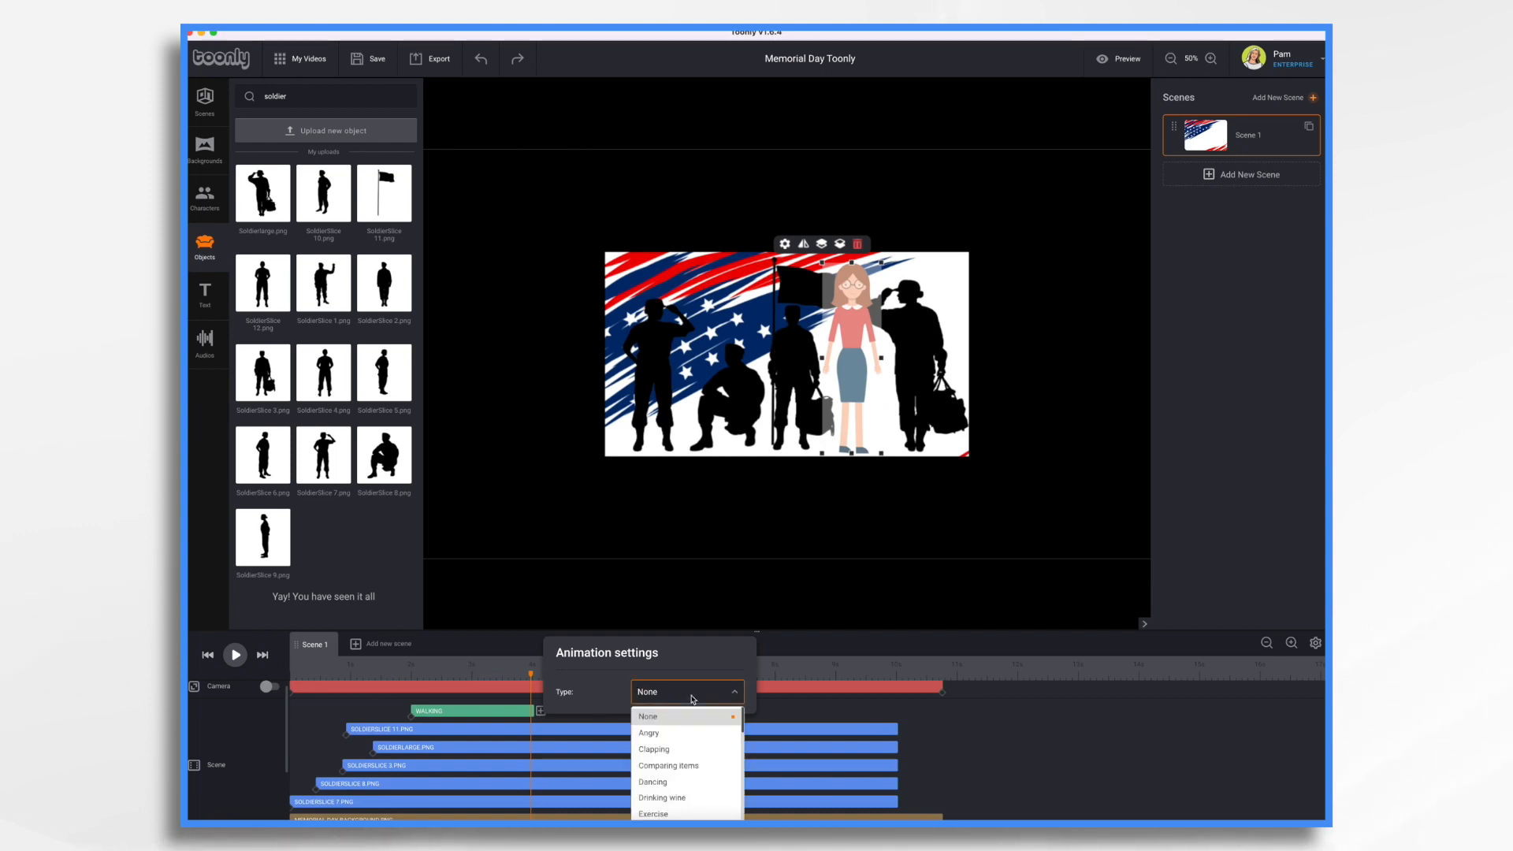
pyautogui.scroll(-3, 691, 781)
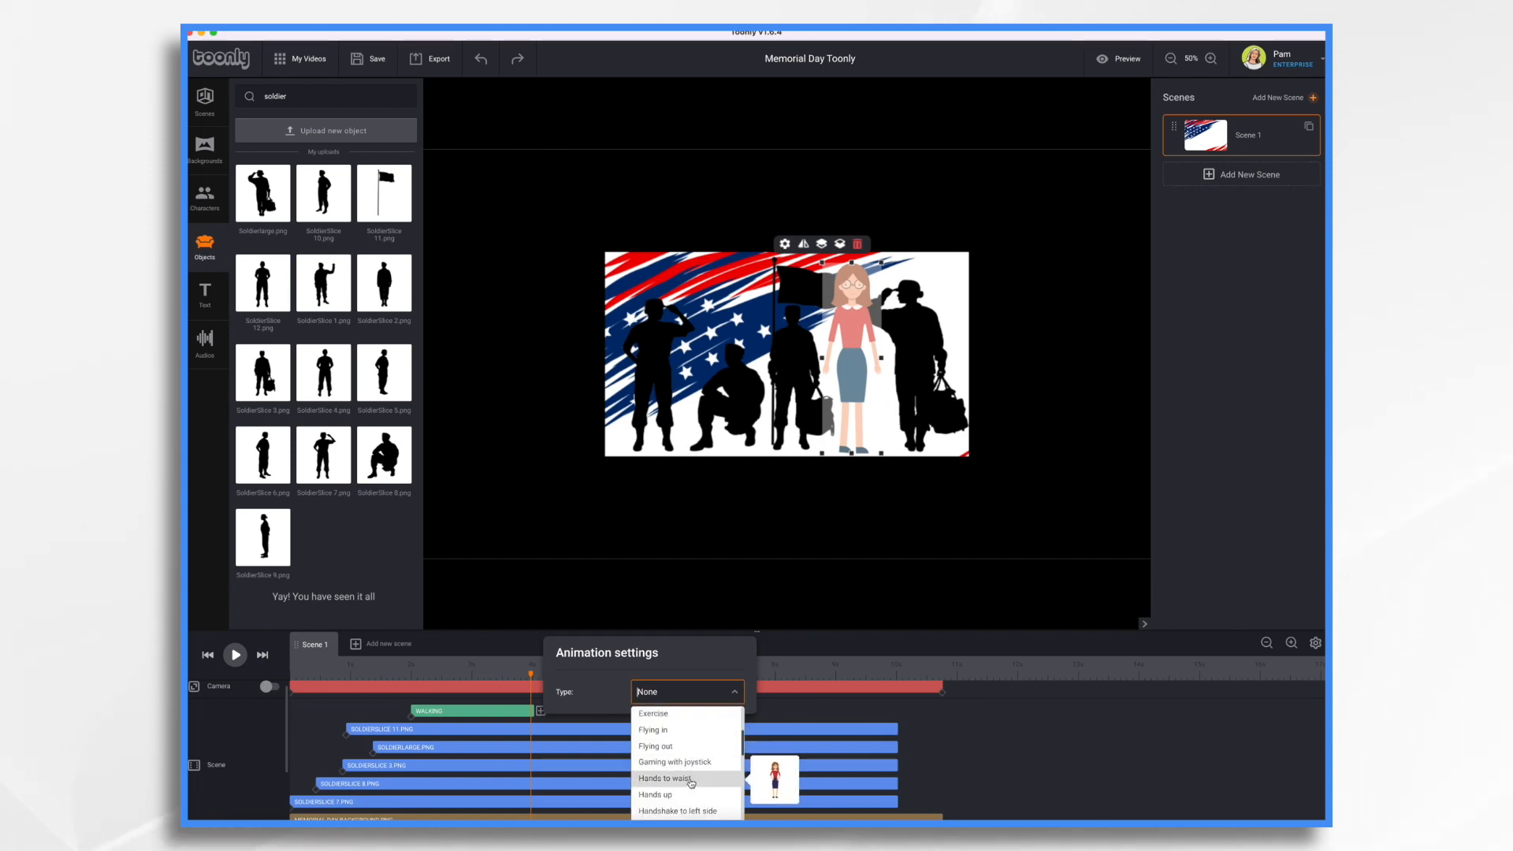
pyautogui.click(691, 780)
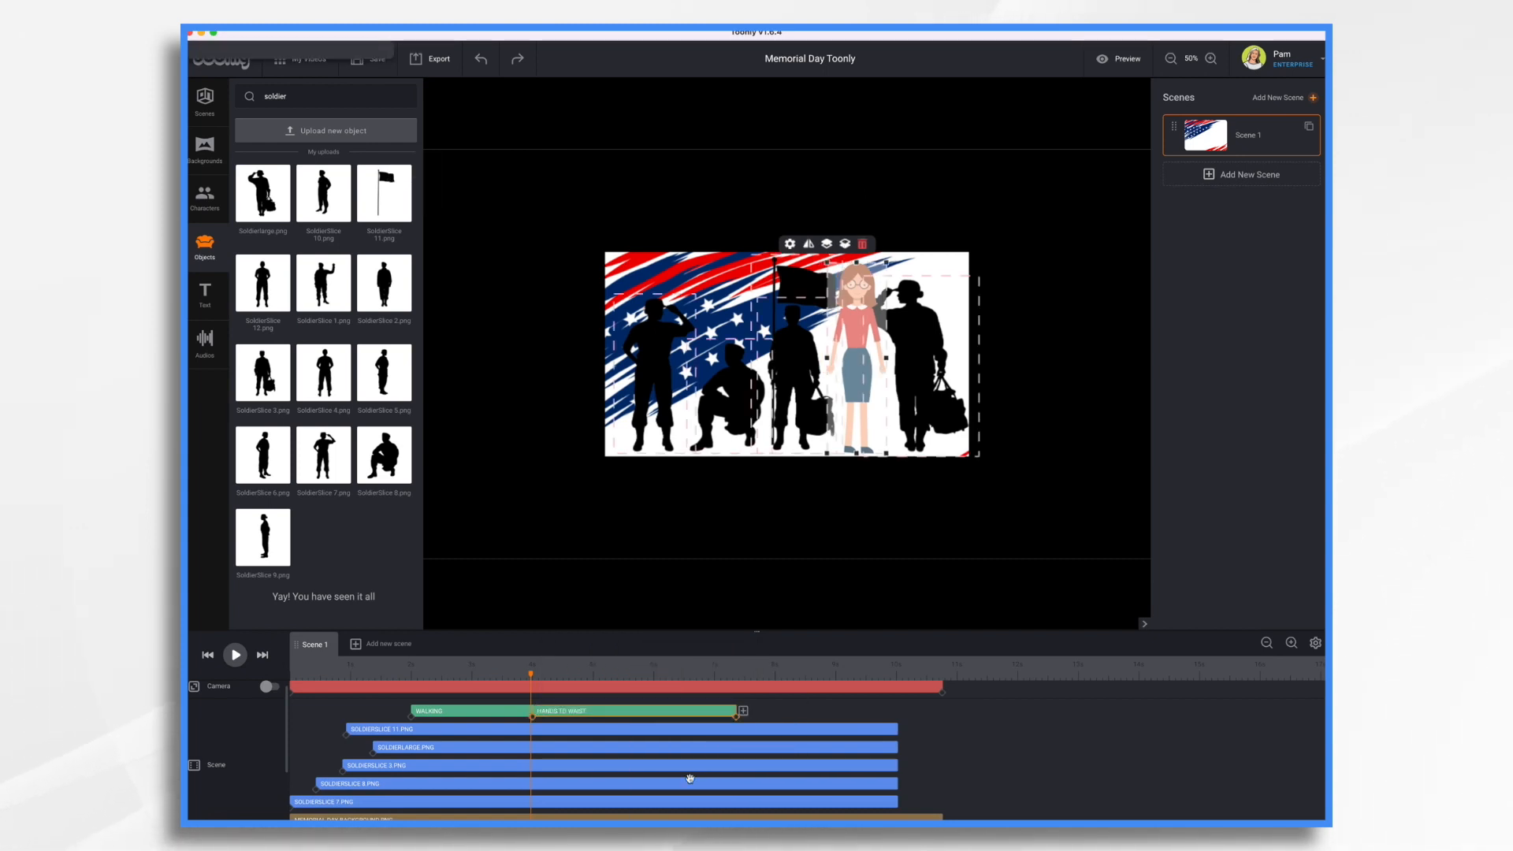
pyautogui.moveTo(533, 678); pyautogui.dragTo(584, 690)
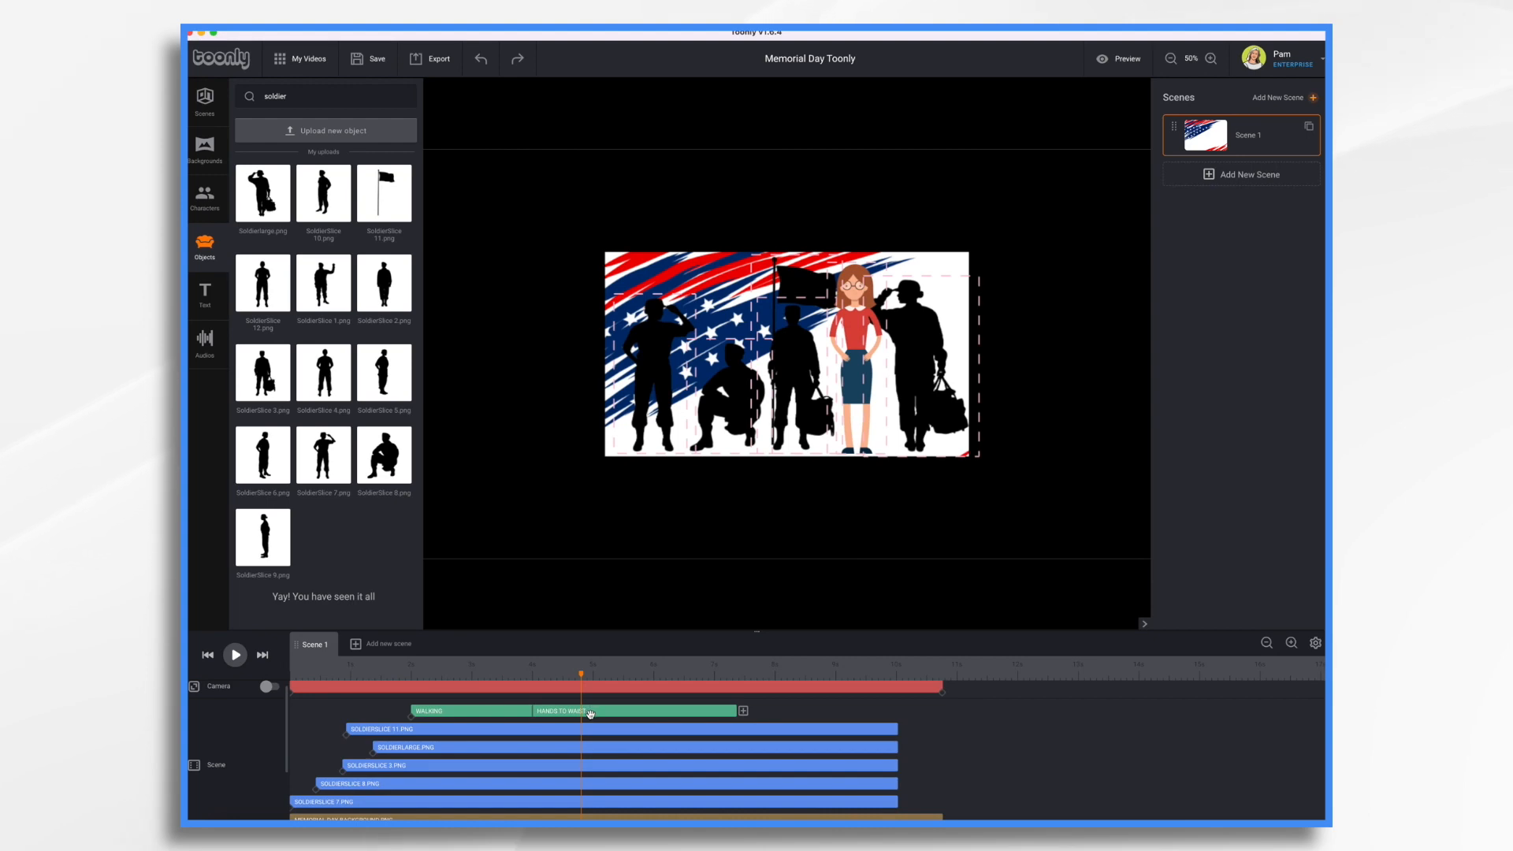
pyautogui.click(590, 713)
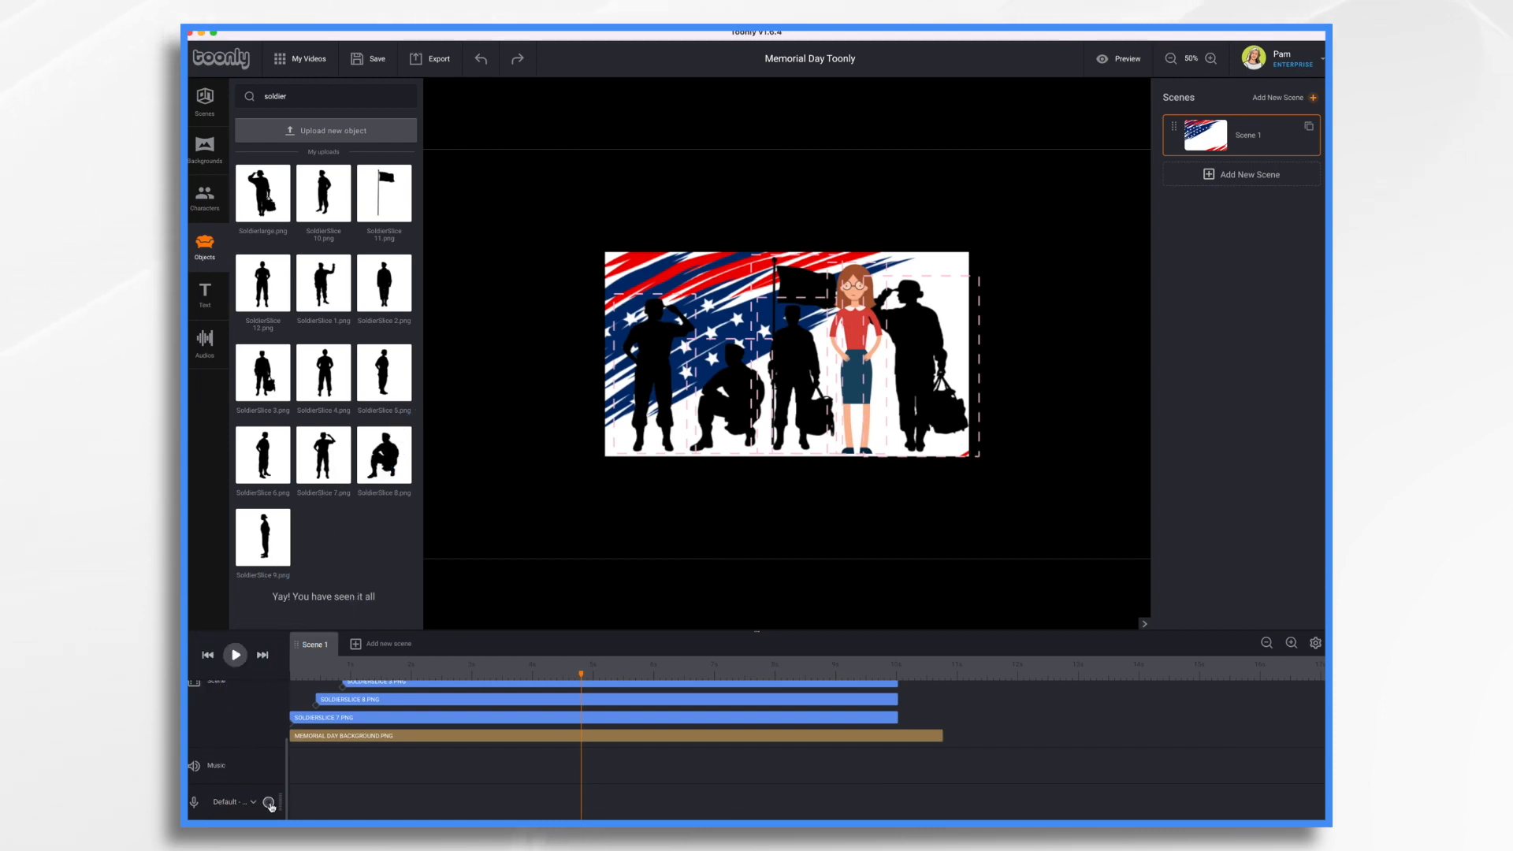
# Step: Record a voiceover for the scene with the default microphone while the scene plays
pyautogui.click(268, 803)
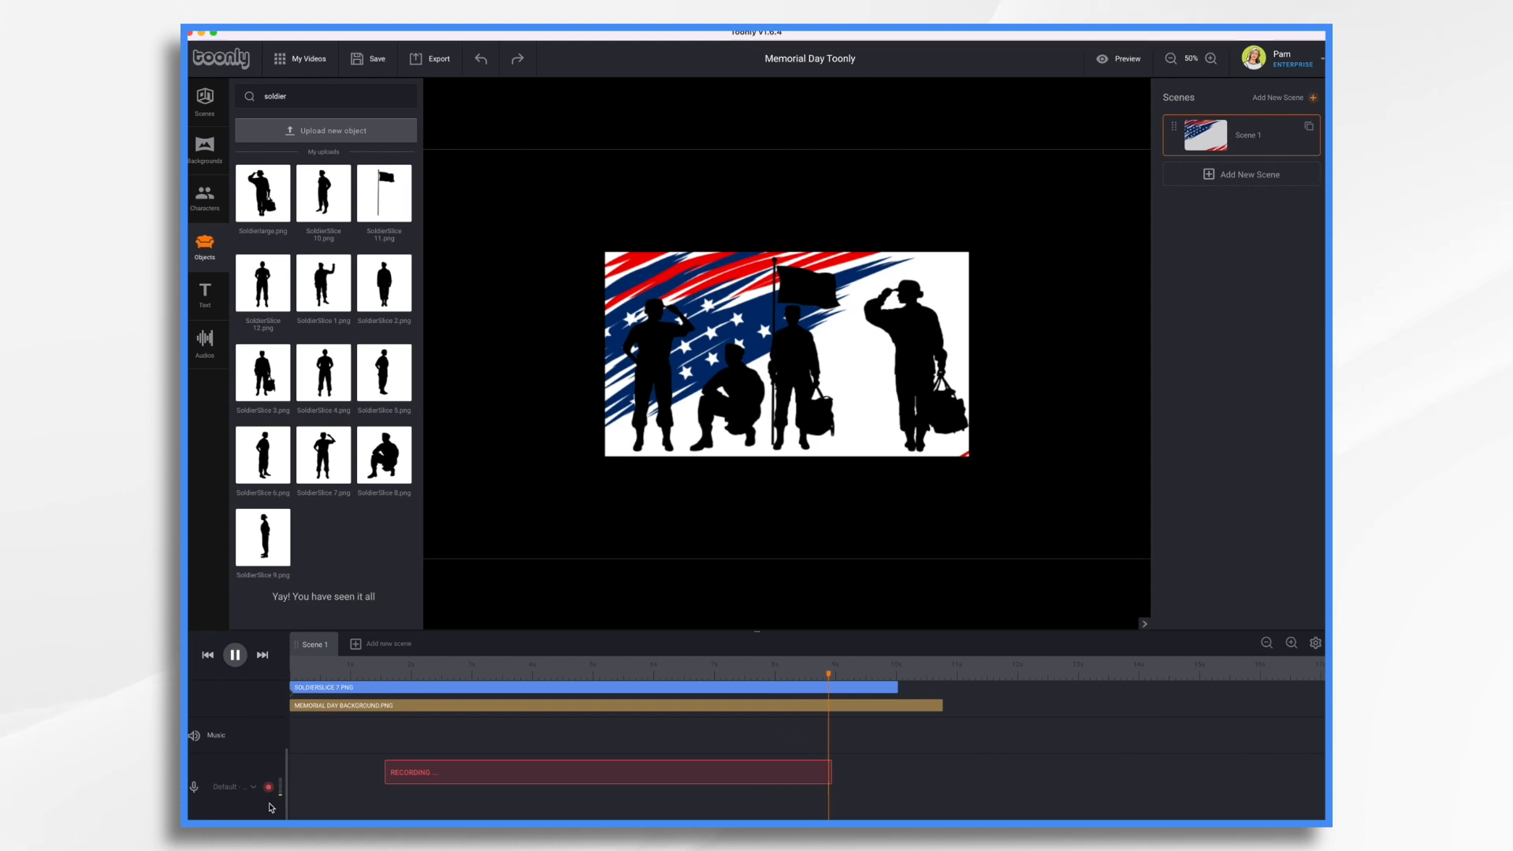
pyautogui.scroll(3, 447, 767)
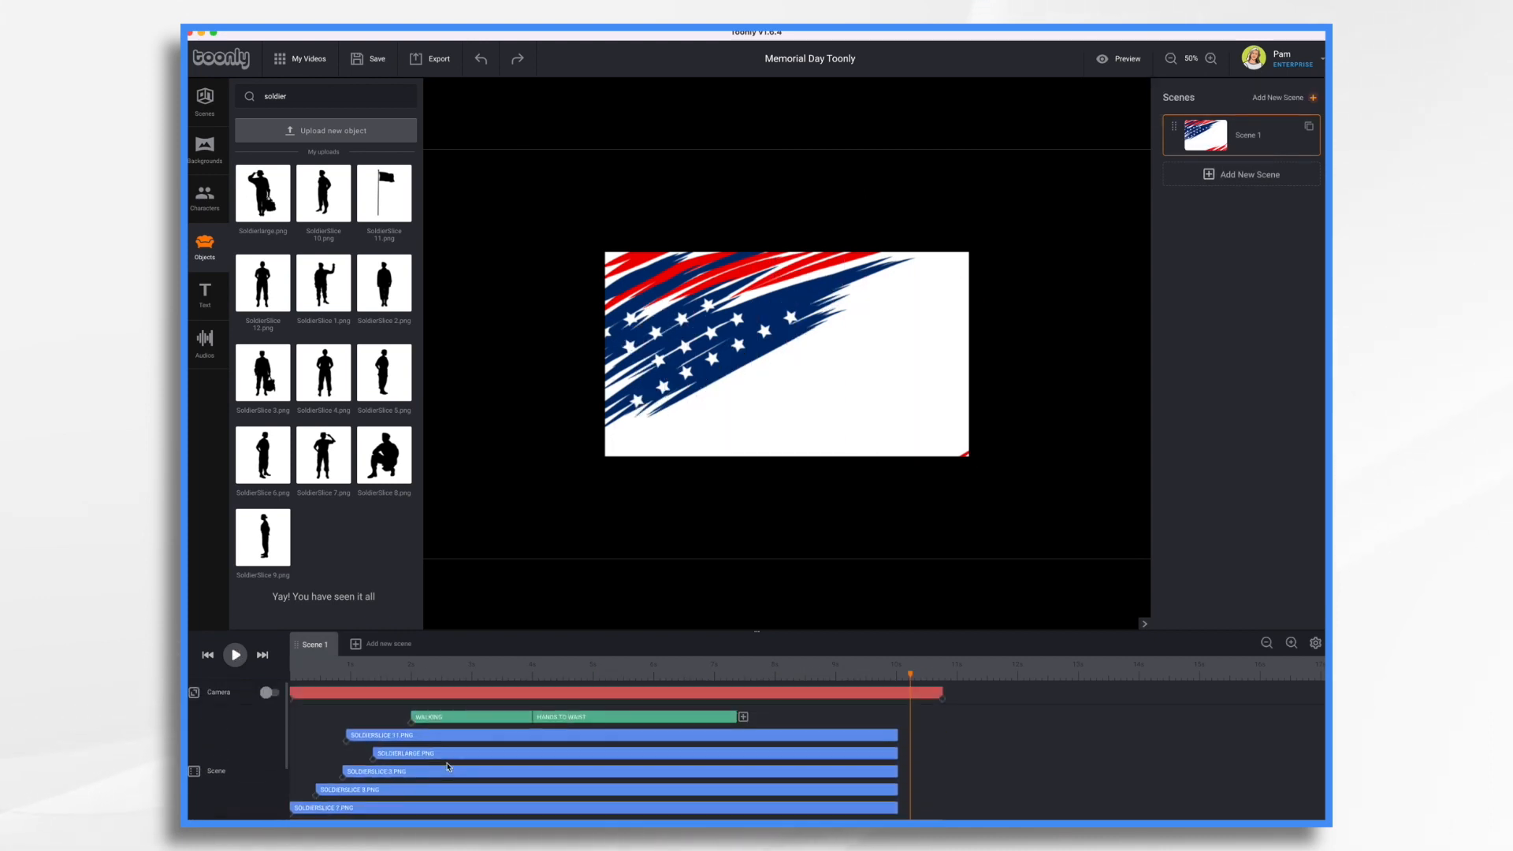
# Step: Enable Lipsync for the woman's Walking animation and set its source to Voiceover (at ~0s)
pyautogui.click(485, 673)
pyautogui.click(488, 719)
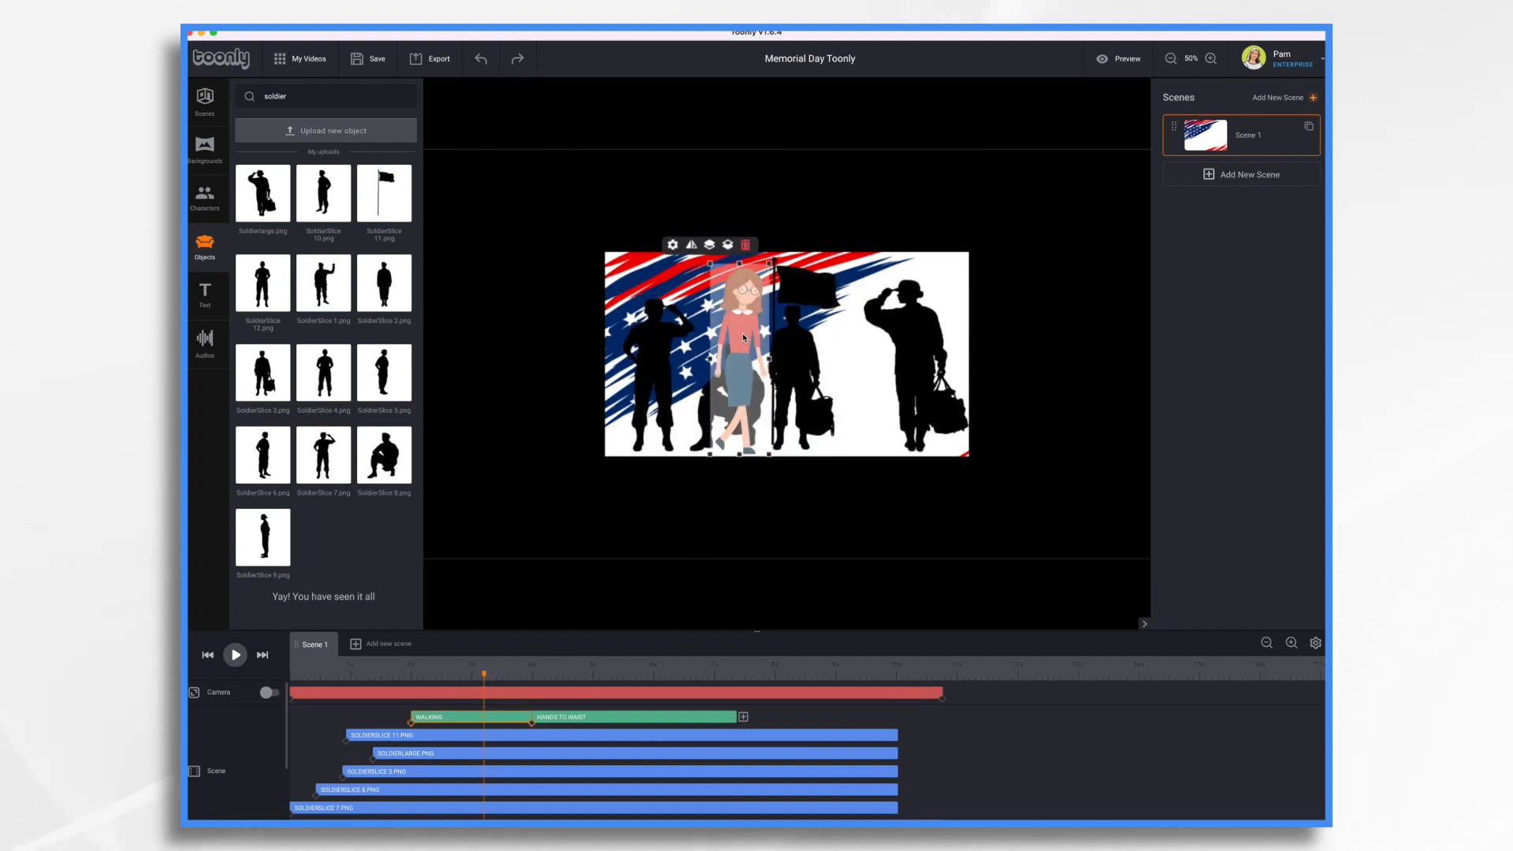
pyautogui.click(1211, 59)
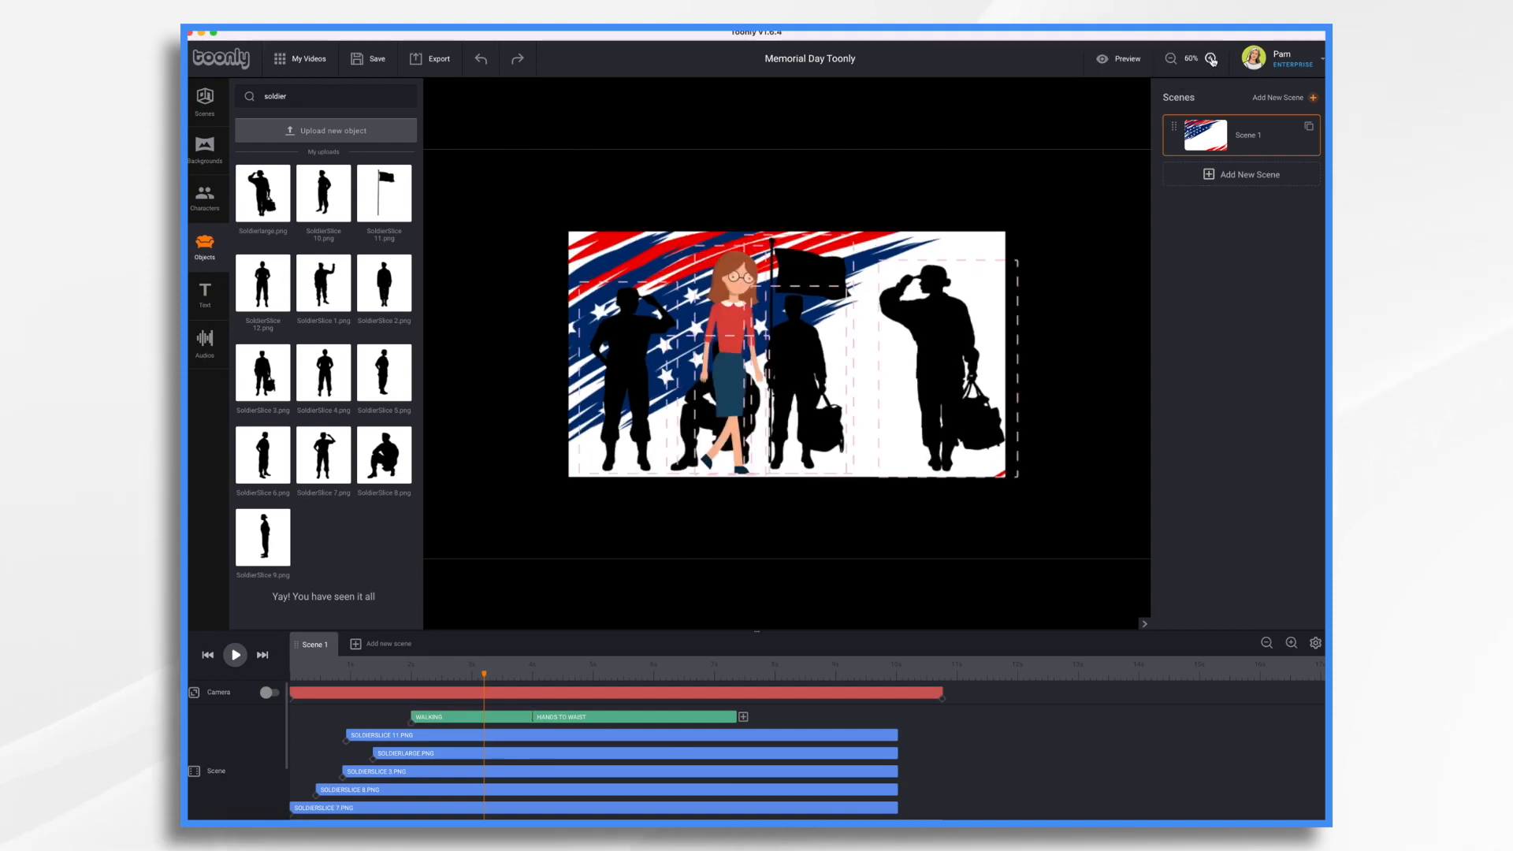
pyautogui.click(1211, 59)
pyautogui.click(1211, 59)
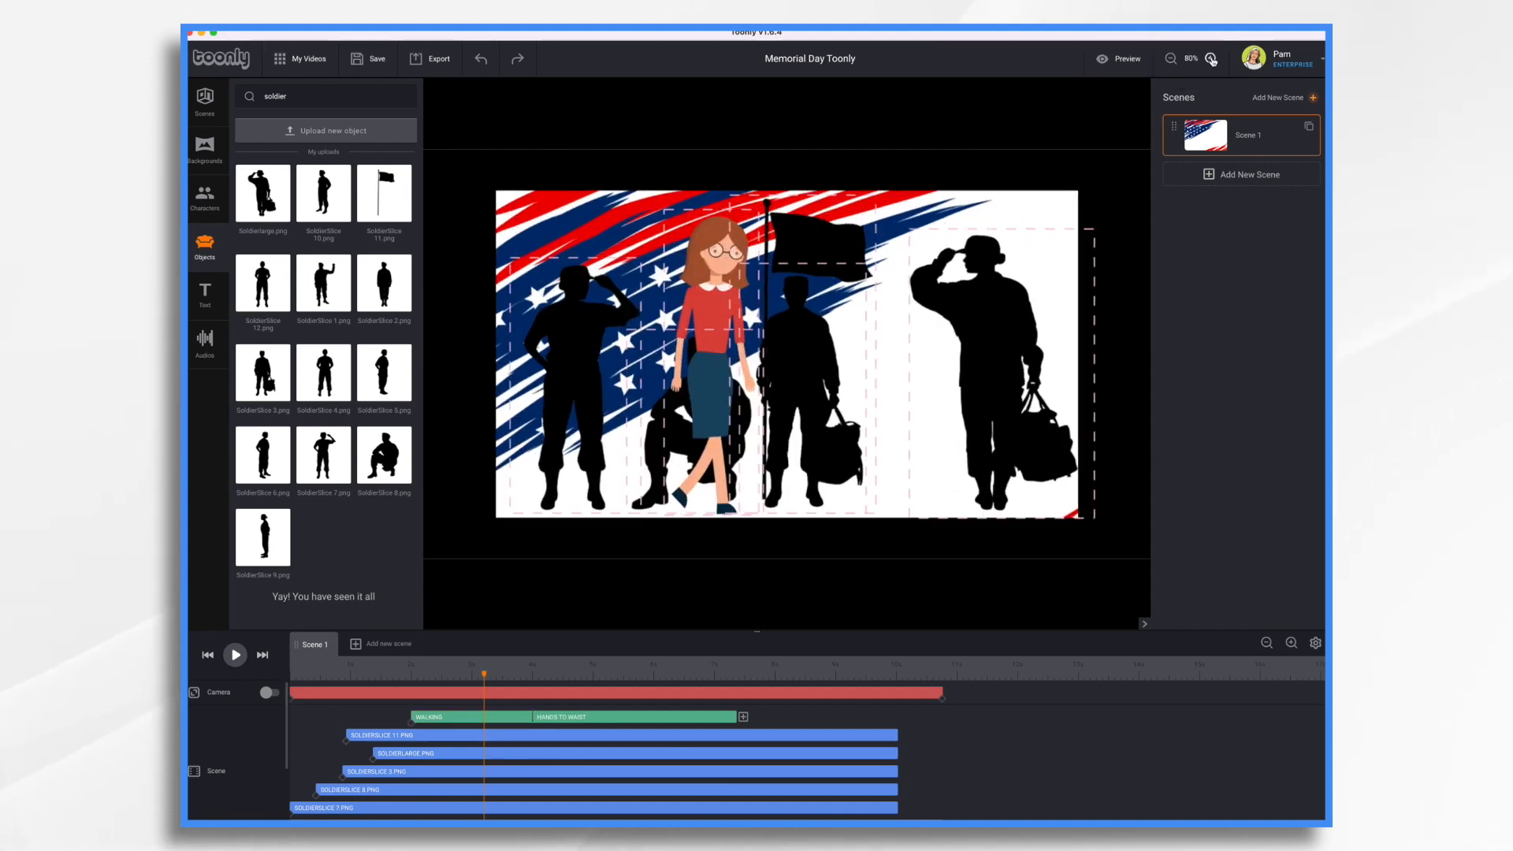
pyautogui.click(705, 284)
pyautogui.click(628, 192)
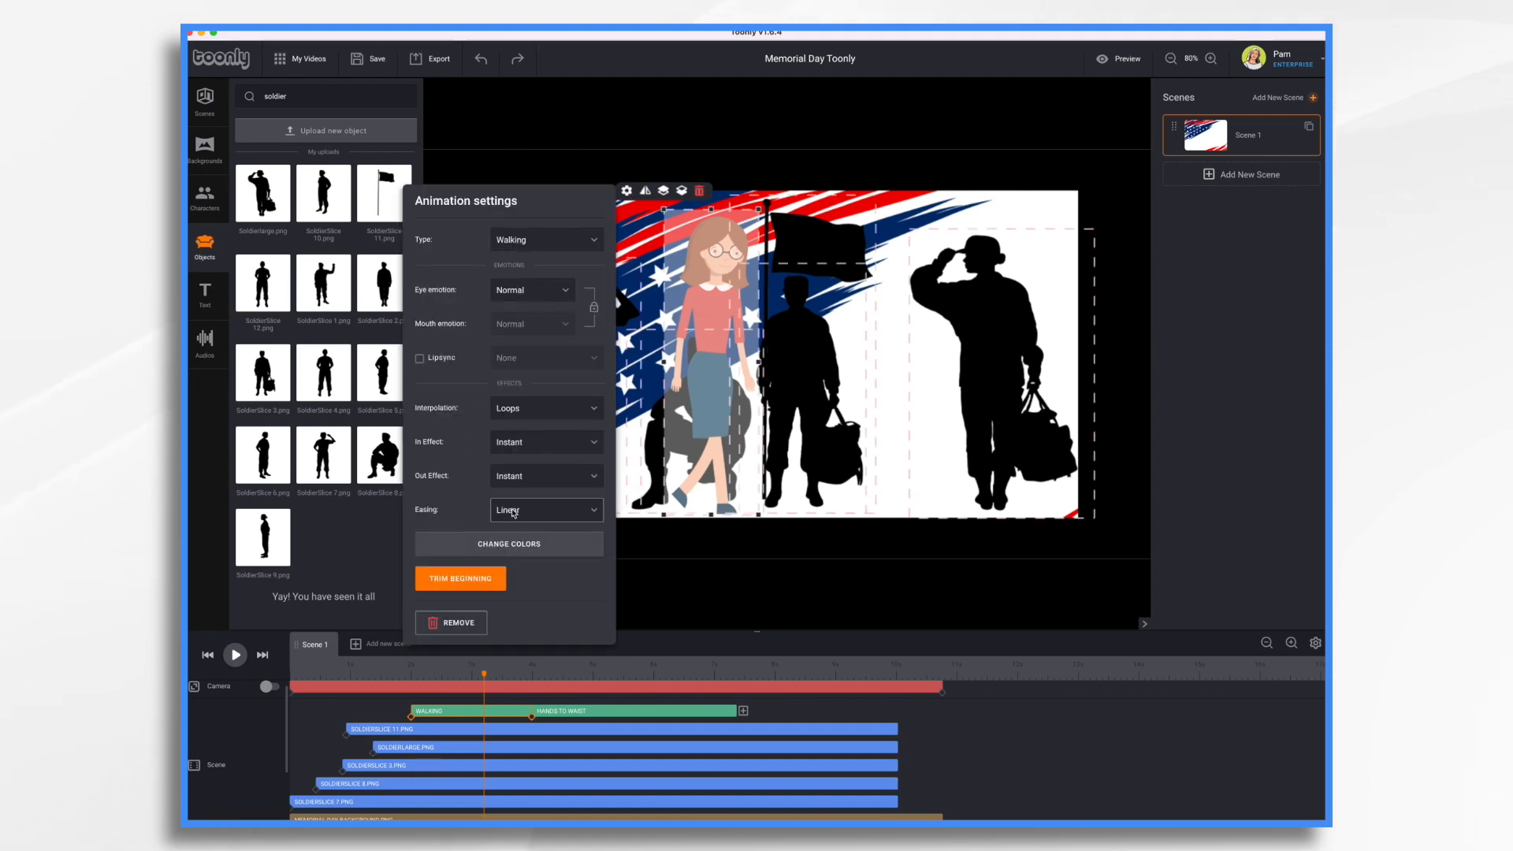
pyautogui.click(419, 360)
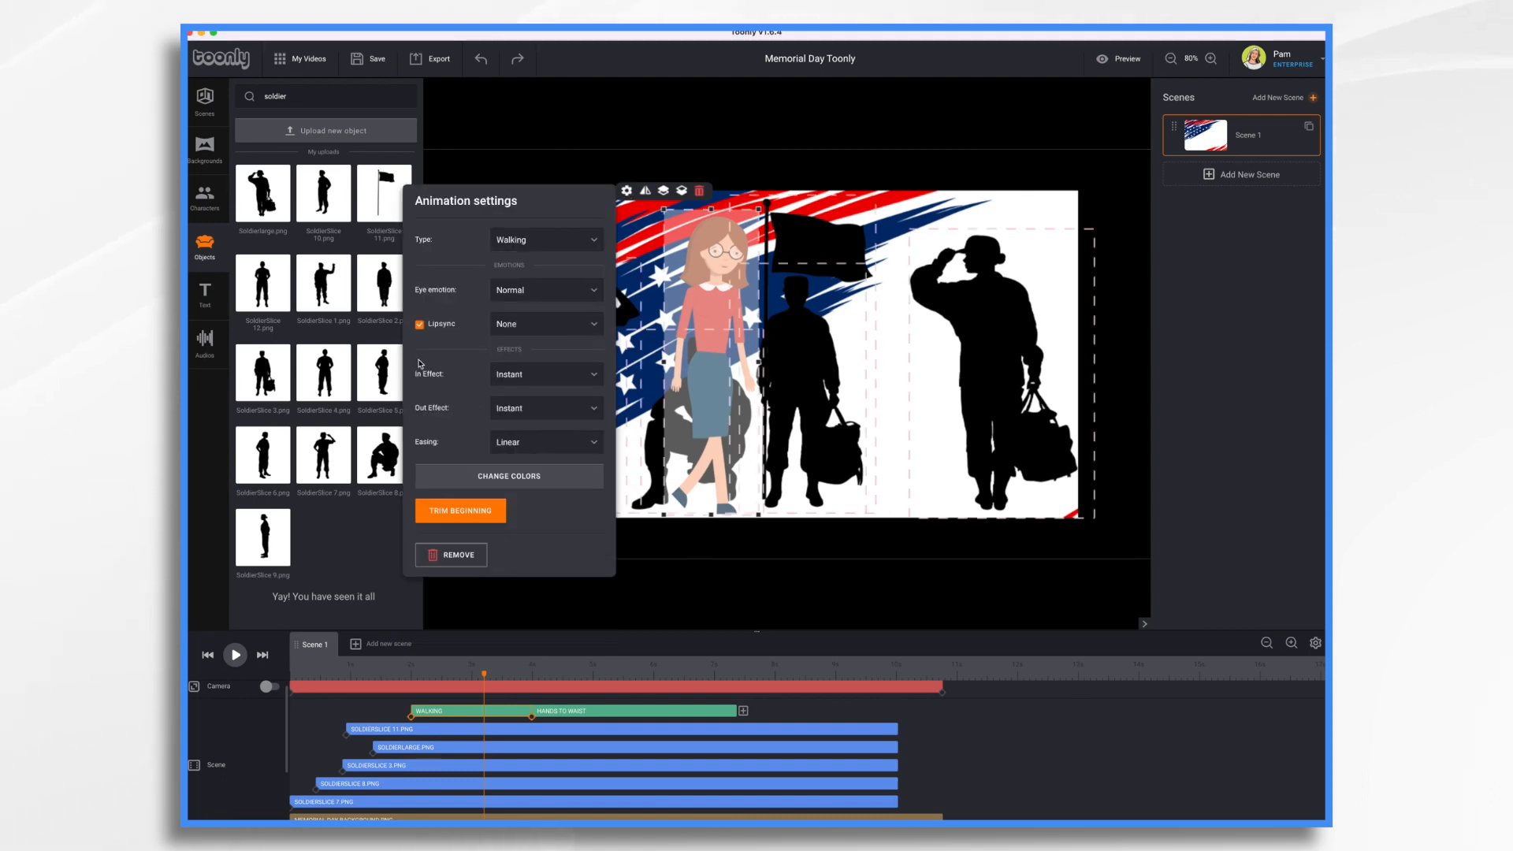
pyautogui.click(595, 328)
pyautogui.click(533, 365)
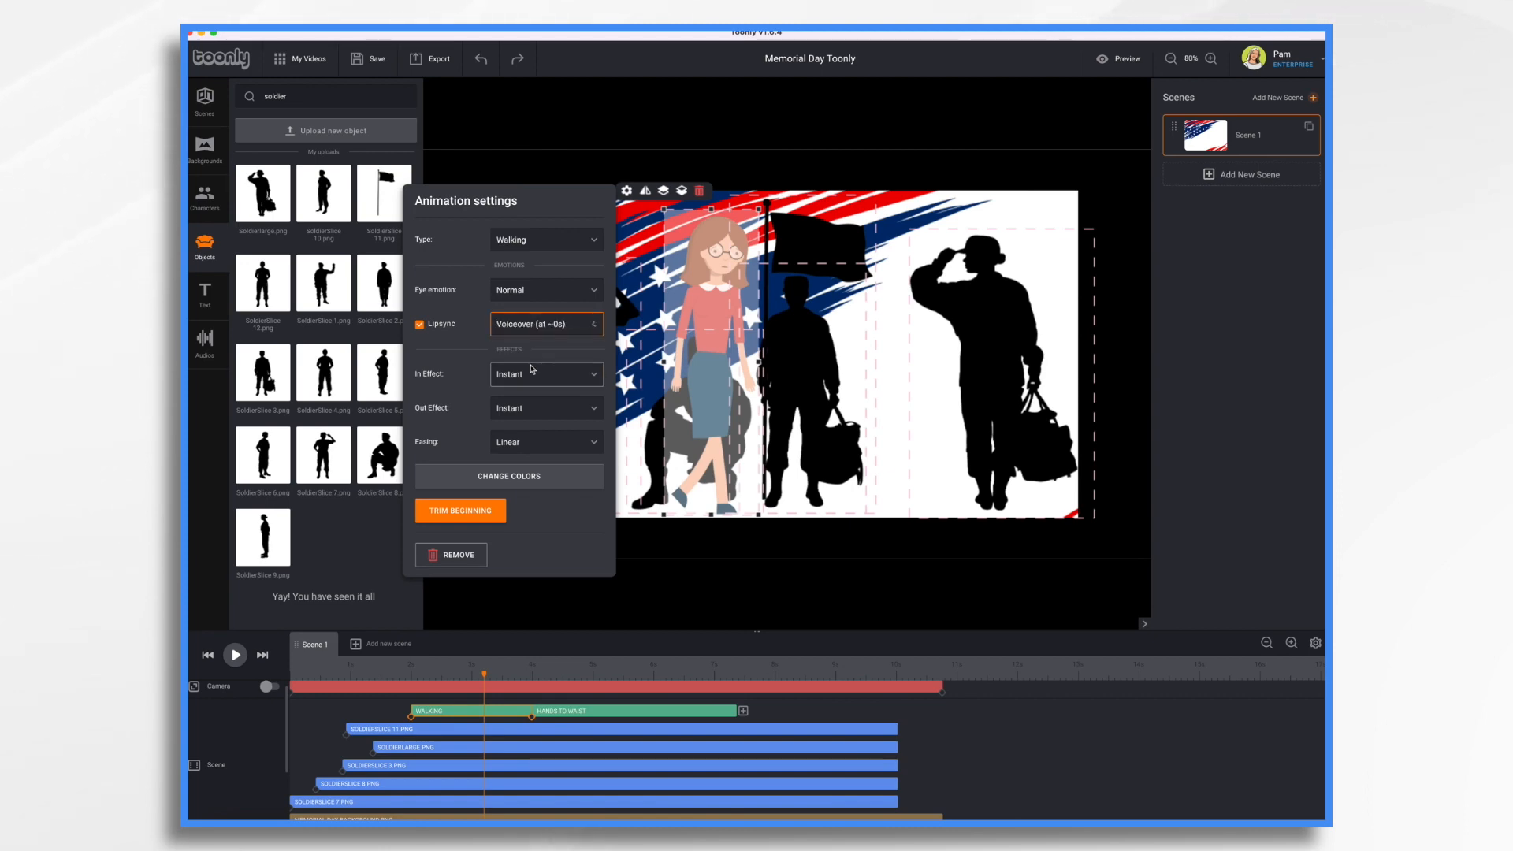
# Step: Select the woman's Hands to waist clip and review the Lipsync source in the animation settings
pyautogui.click(563, 714)
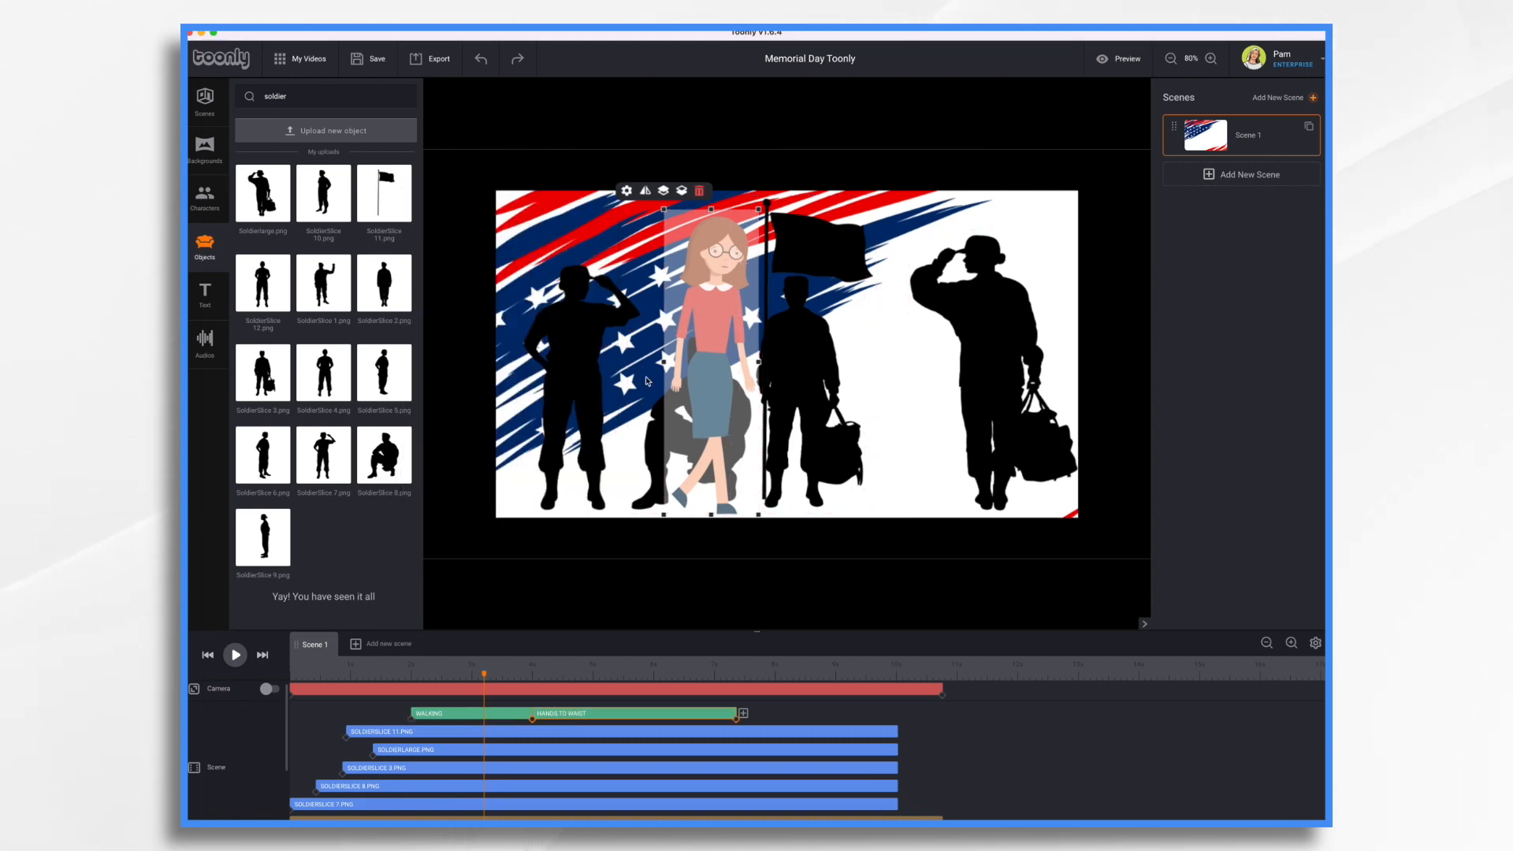
pyautogui.click(625, 192)
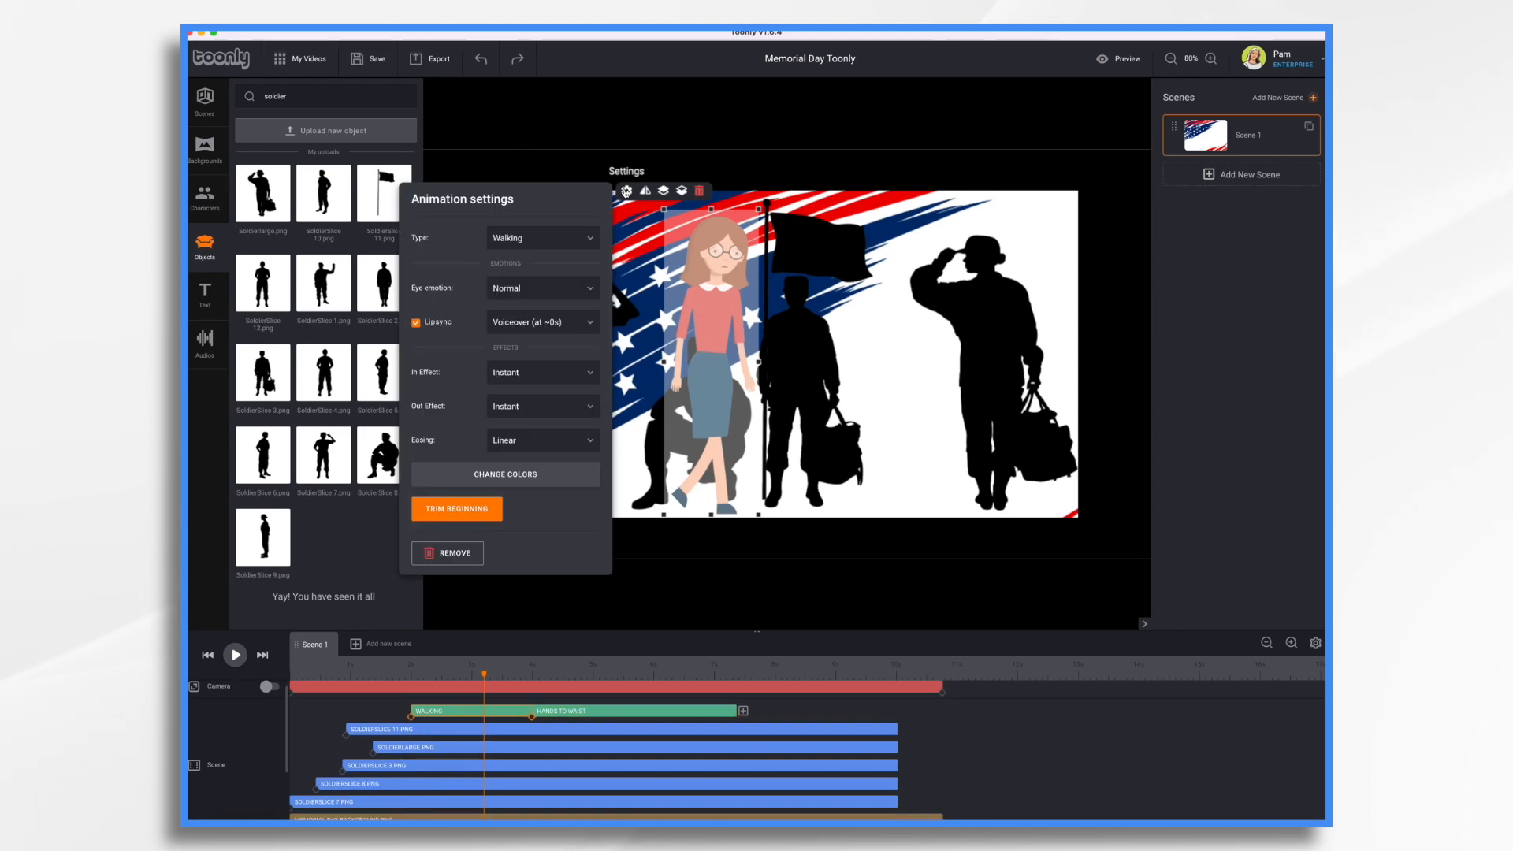
pyautogui.click(584, 329)
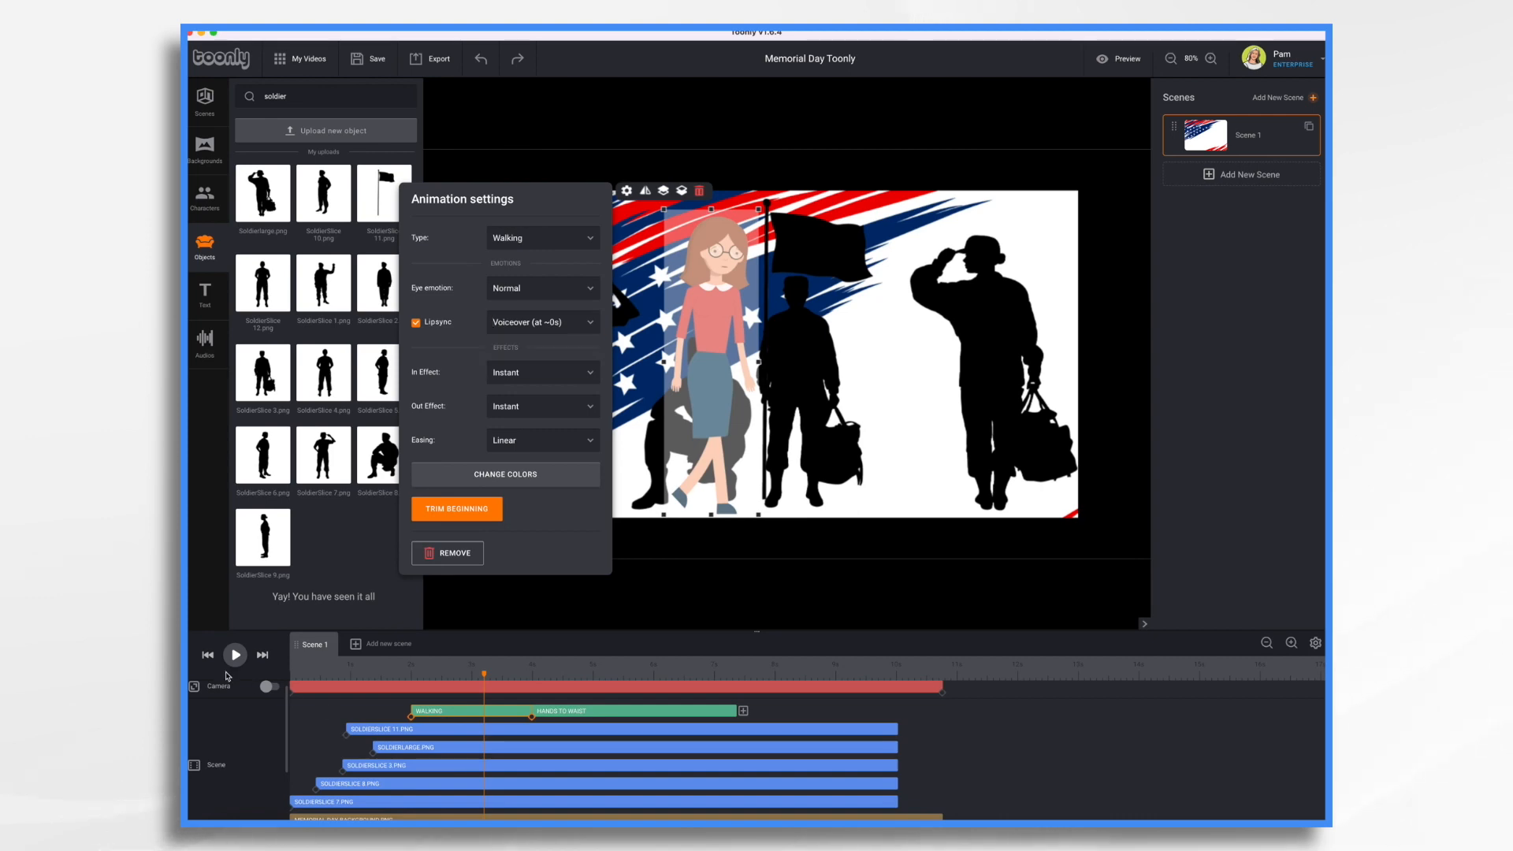
# Step: Play the scene from its start to review the woman's lip movement against the voiceover
pyautogui.click(208, 663)
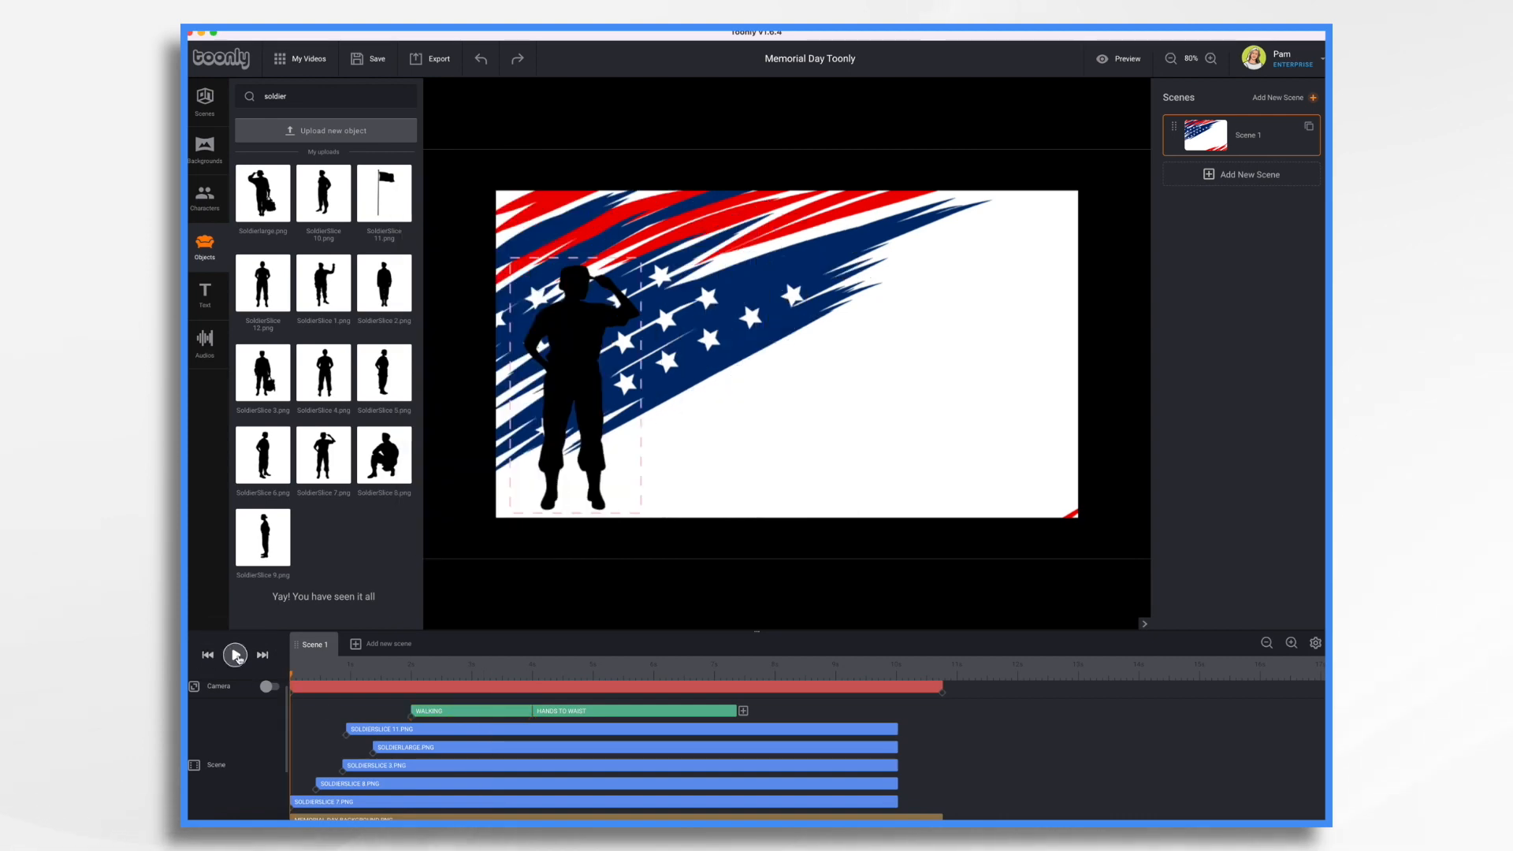
pyautogui.click(236, 658)
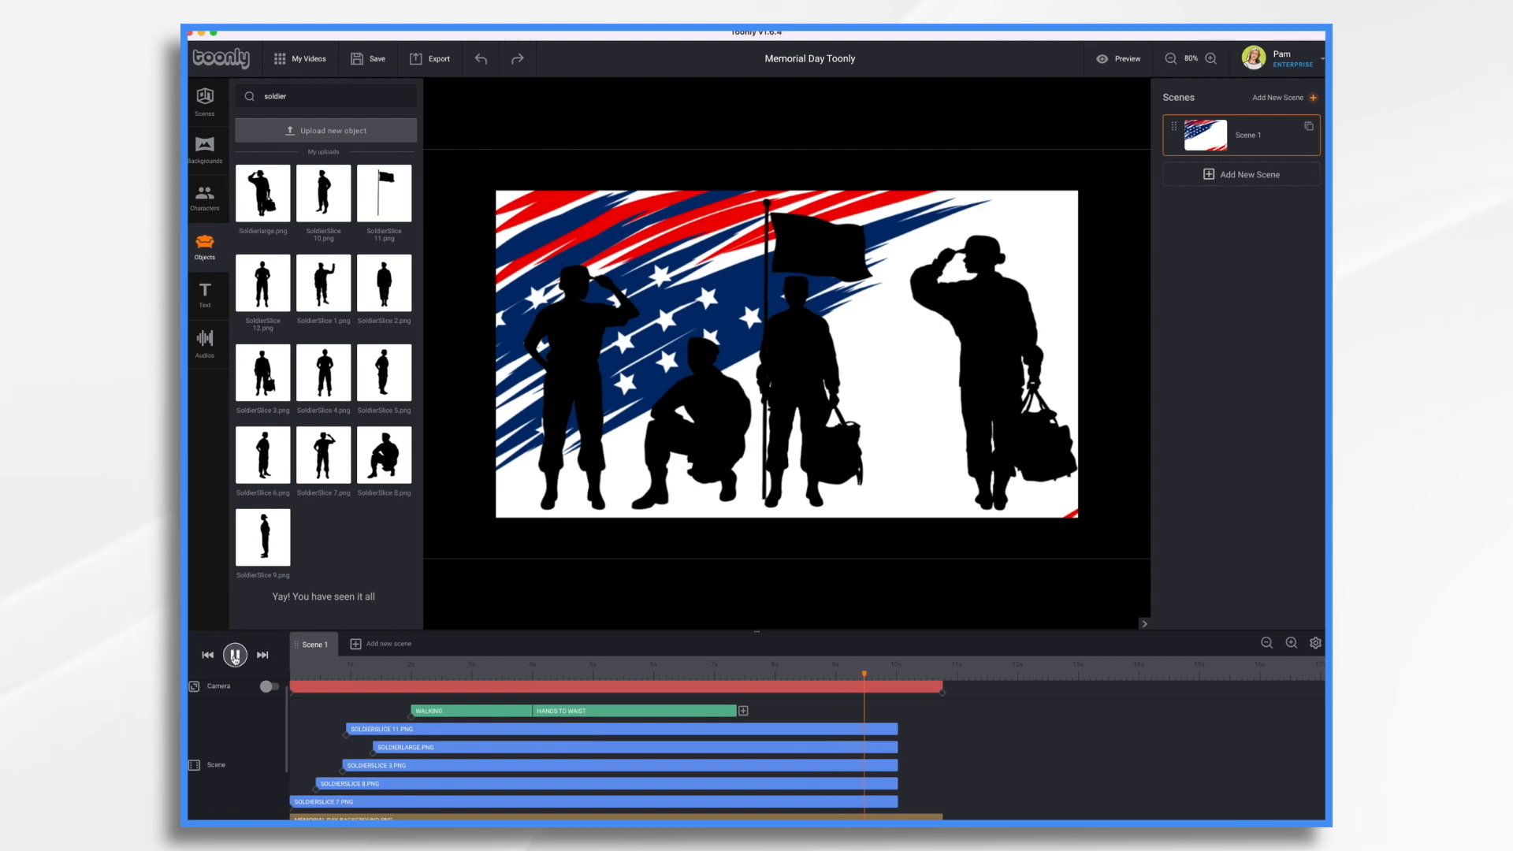
pyautogui.click(235, 656)
# Step: Extend the woman's Hands to waist clip and all soldier silhouette clips to the end of the voiceover
pyautogui.moveTo(843, 680); pyautogui.dragTo(707, 678)
pyautogui.click(727, 712)
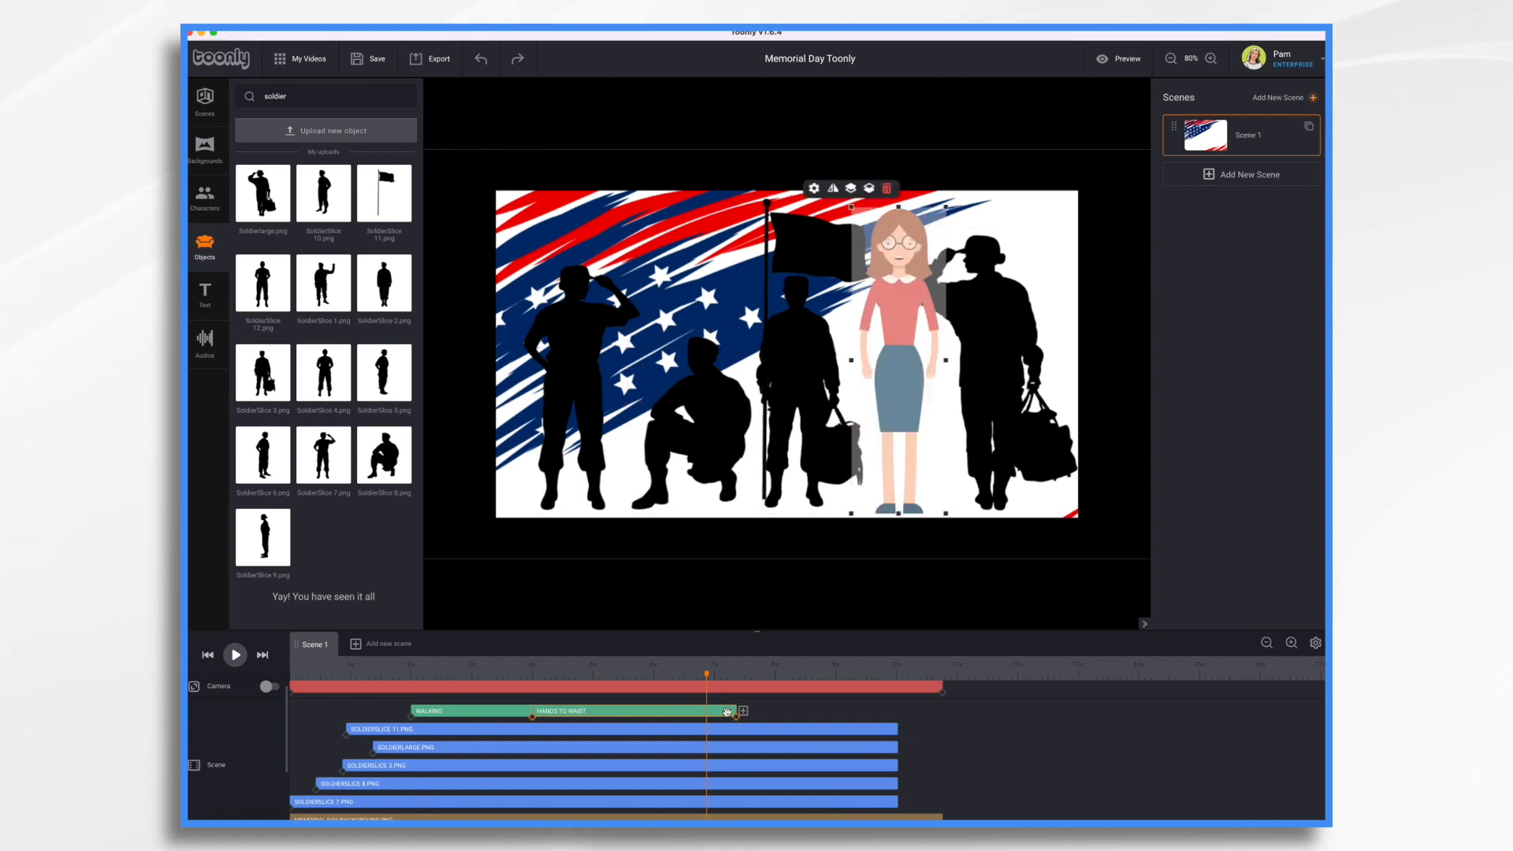
pyautogui.moveTo(736, 711); pyautogui.dragTo(896, 711)
pyautogui.scroll(-3, 894, 711)
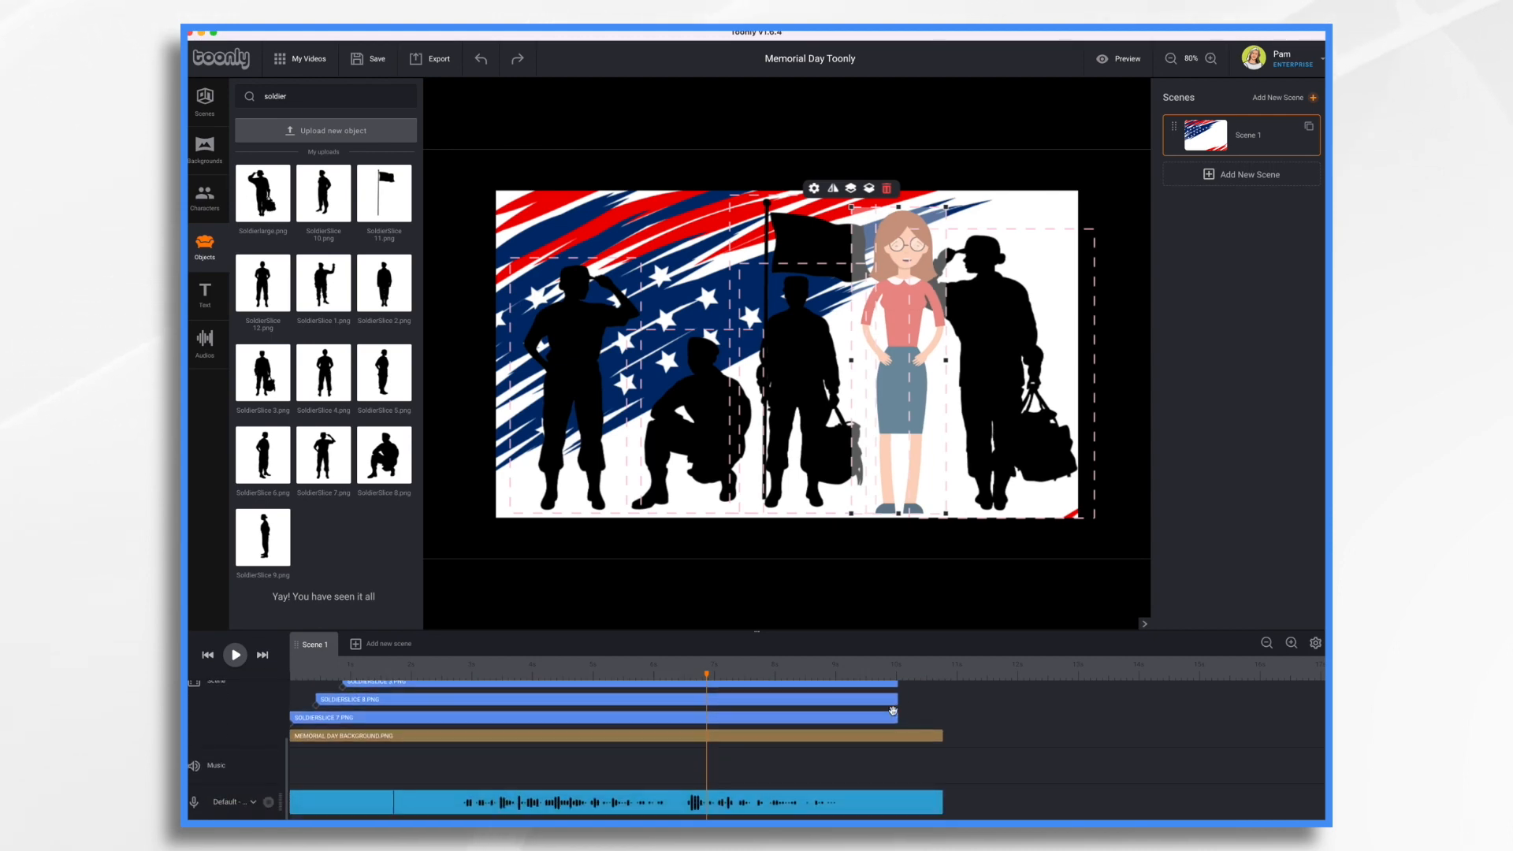
pyautogui.scroll(3, 895, 711)
pyautogui.scroll(1, 894, 711)
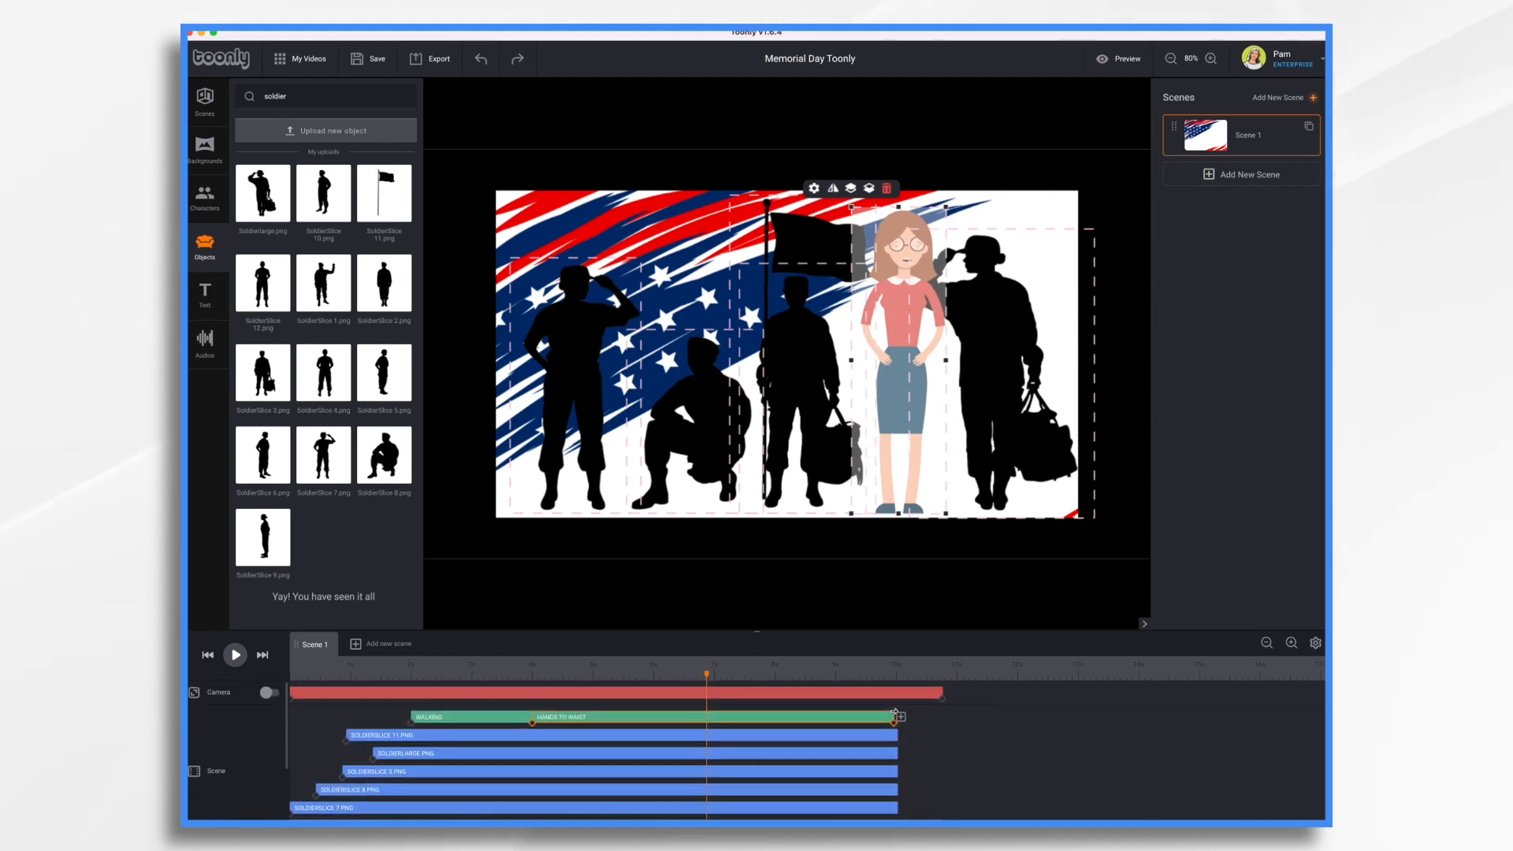
pyautogui.moveTo(893, 719); pyautogui.dragTo(926, 741)
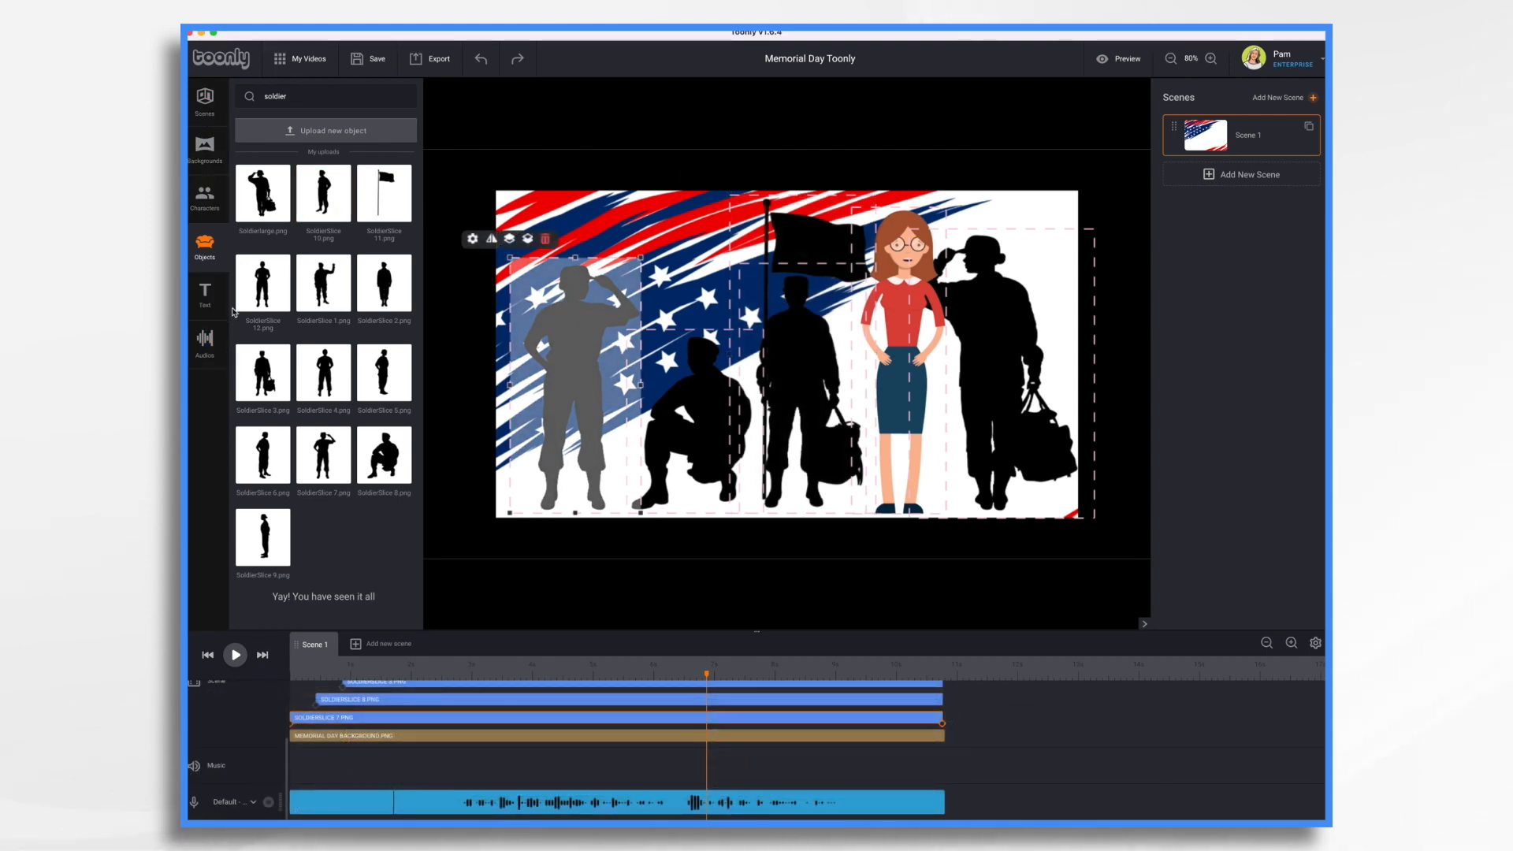
# Step: Add a Smooth Text title to the scene and change its content to "Memorial Day 2022"
pyautogui.click(207, 293)
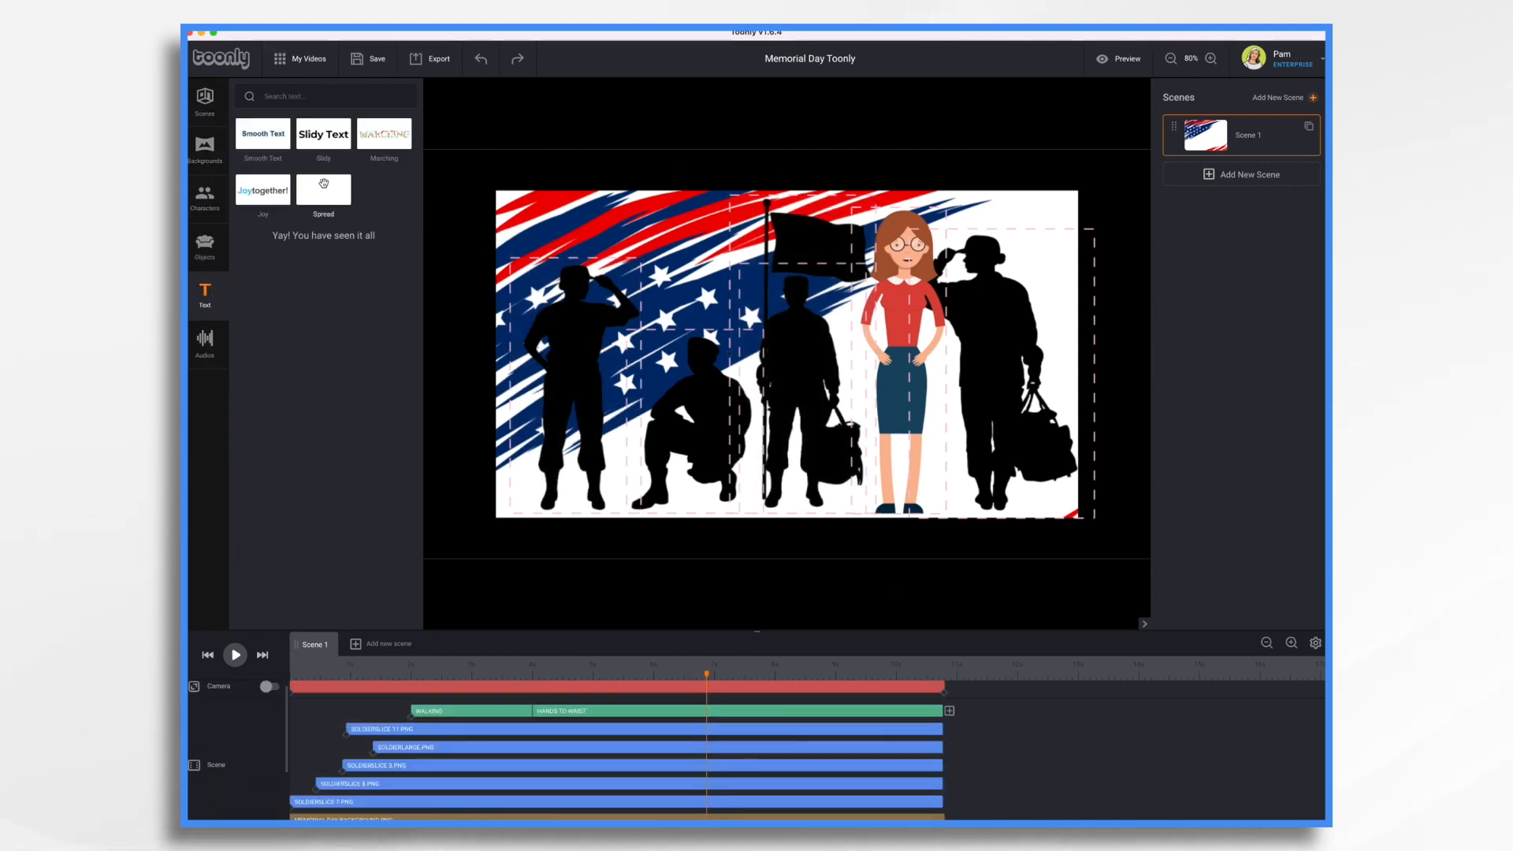
pyautogui.moveTo(260, 136); pyautogui.dragTo(769, 346)
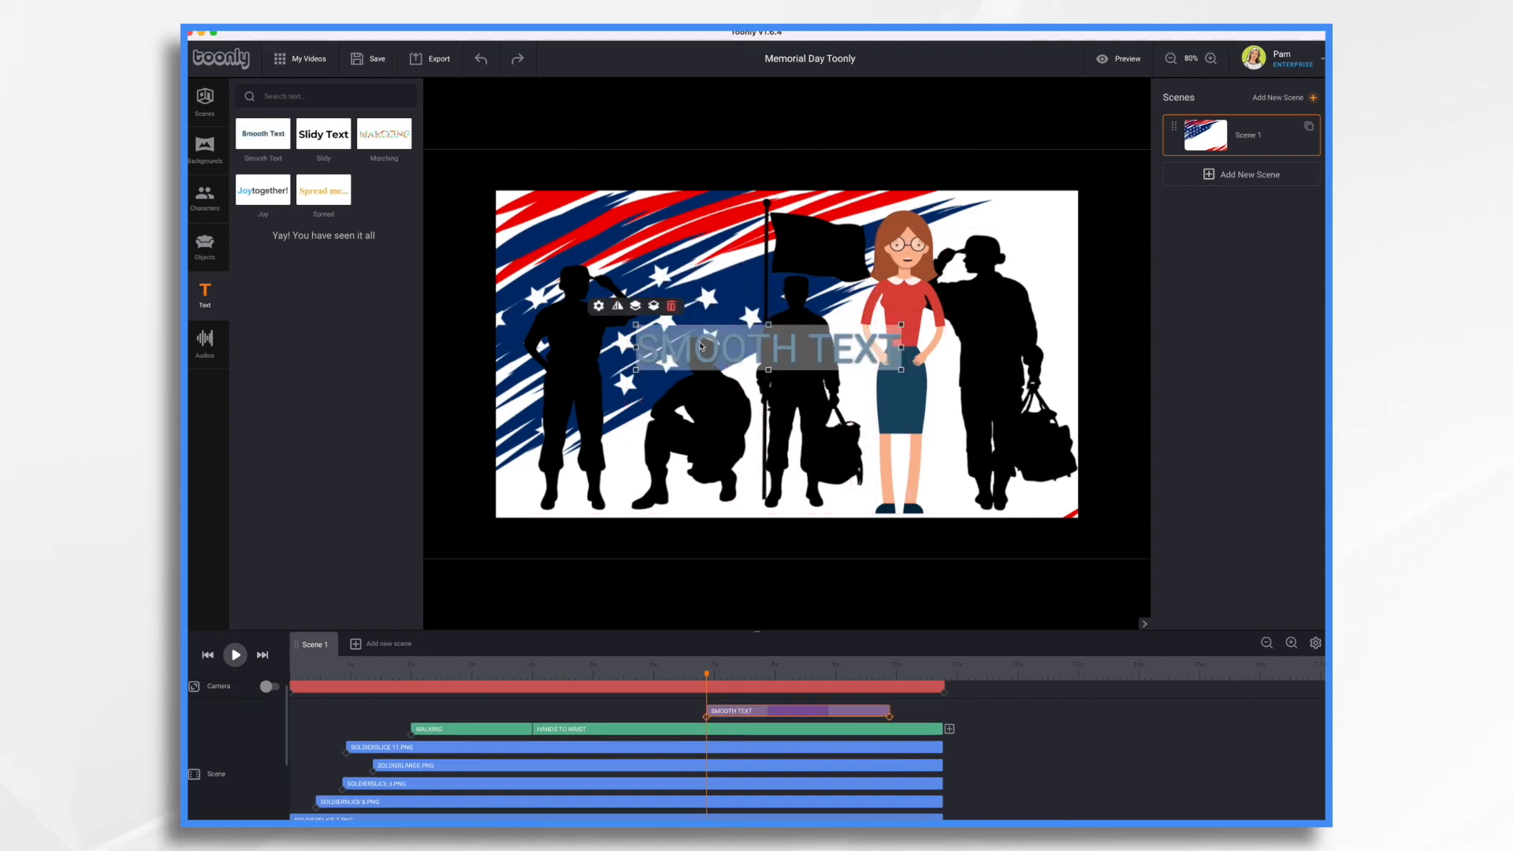
pyautogui.click(598, 306)
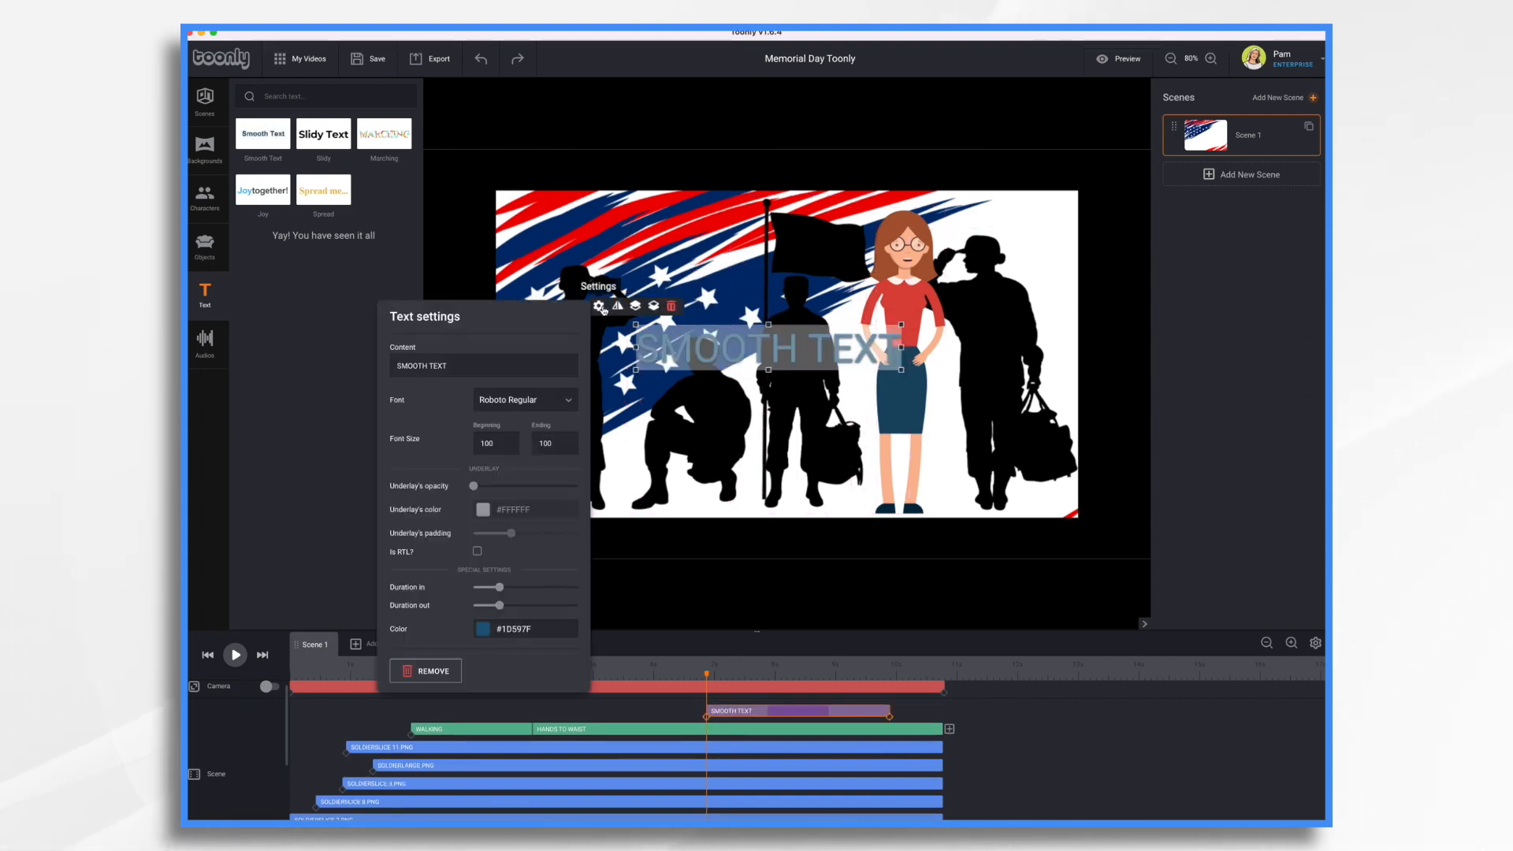
pyautogui.tripleClick(473, 368)
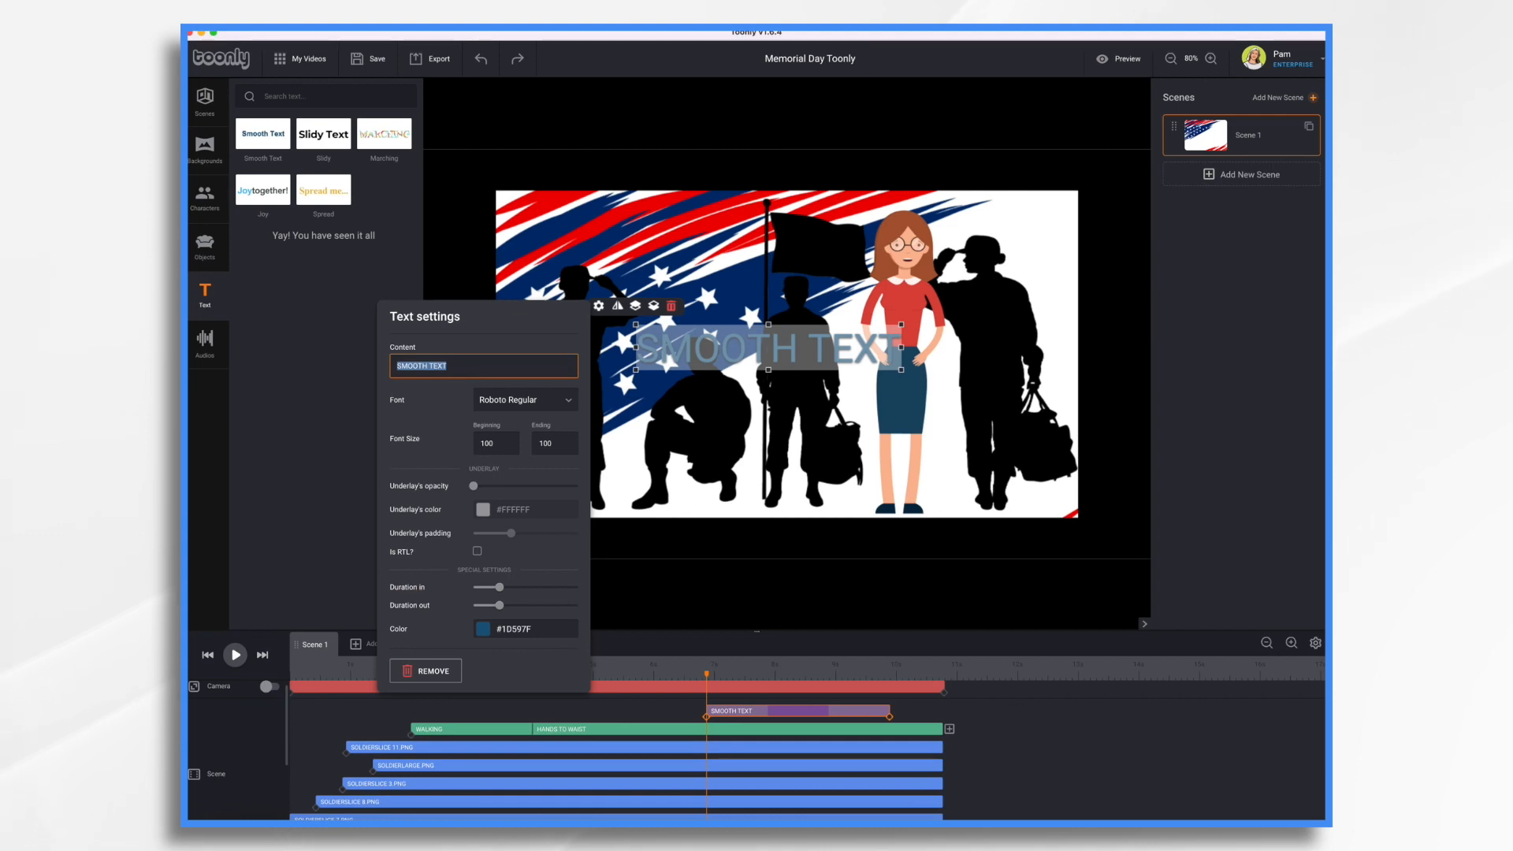
pyautogui.write('Memorial ')
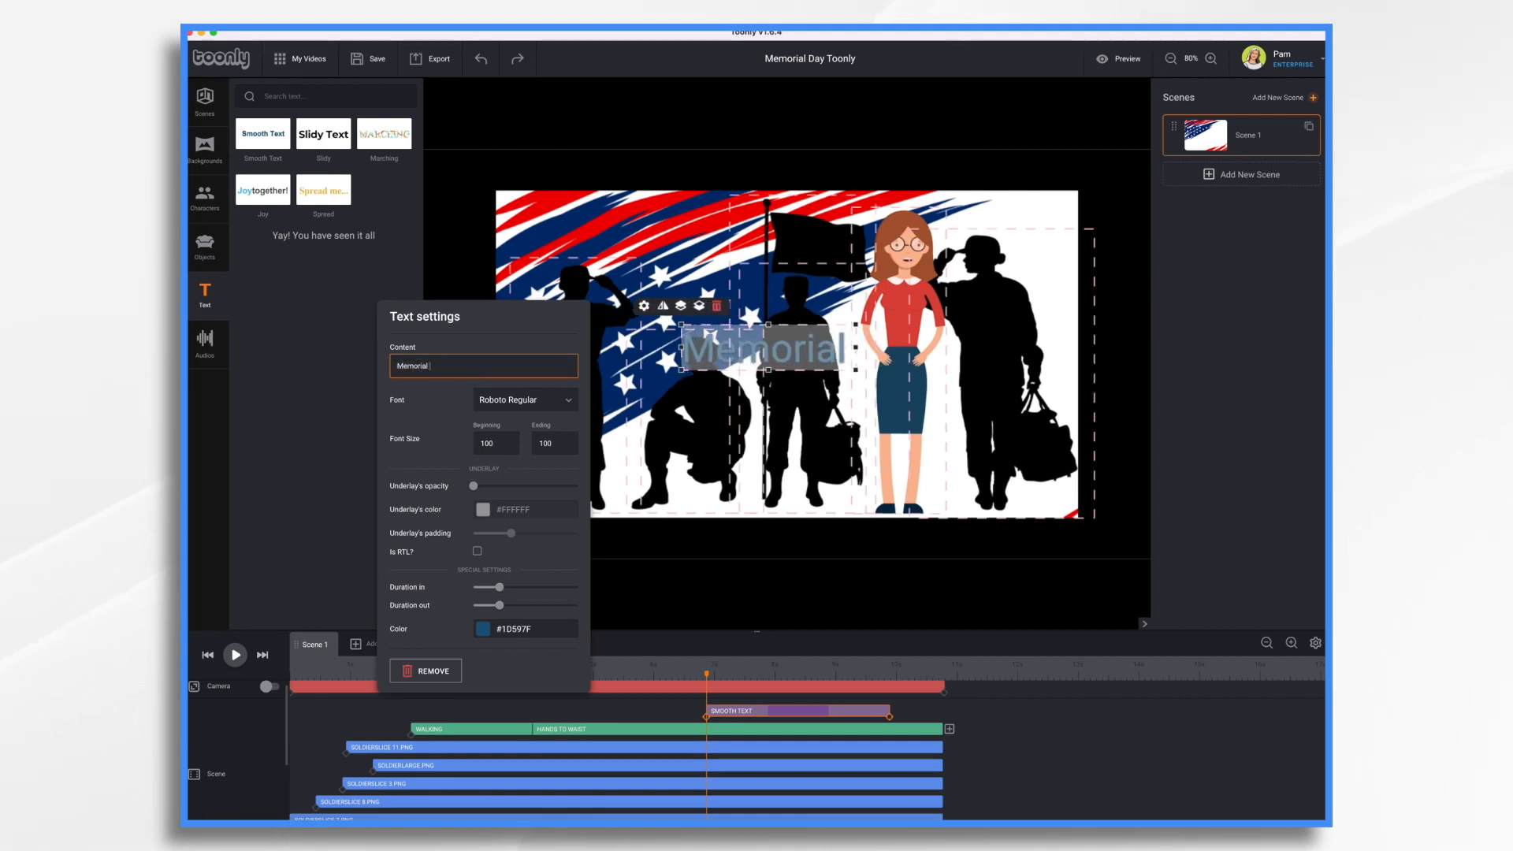
pyautogui.write('Day 2022')
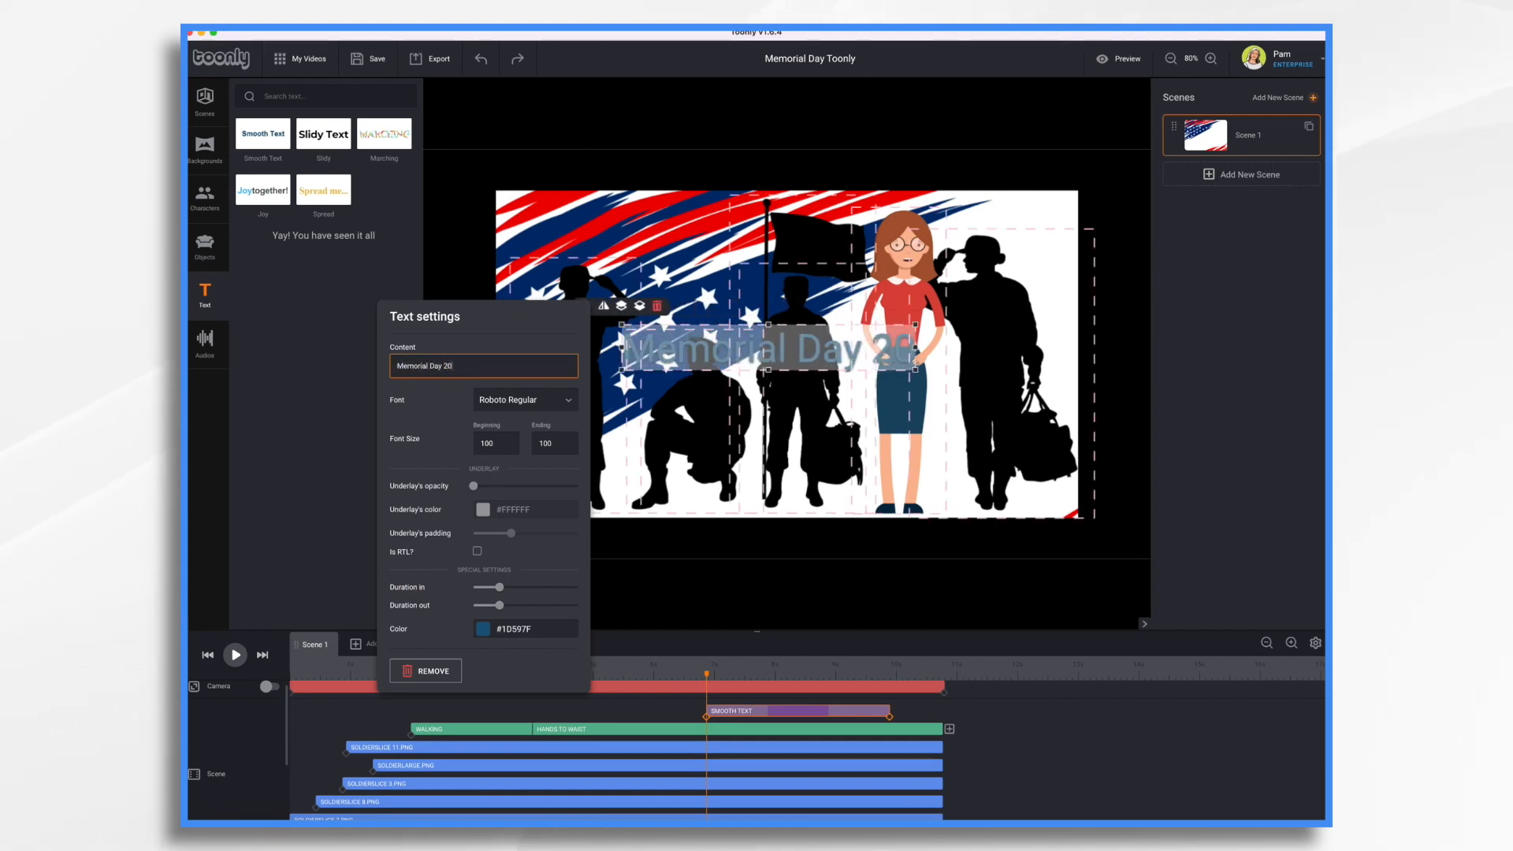
# Step: Color the Memorial Day 2022 title red from the palette and fit it smaller into the scene's upper-right corner
pyautogui.click(483, 629)
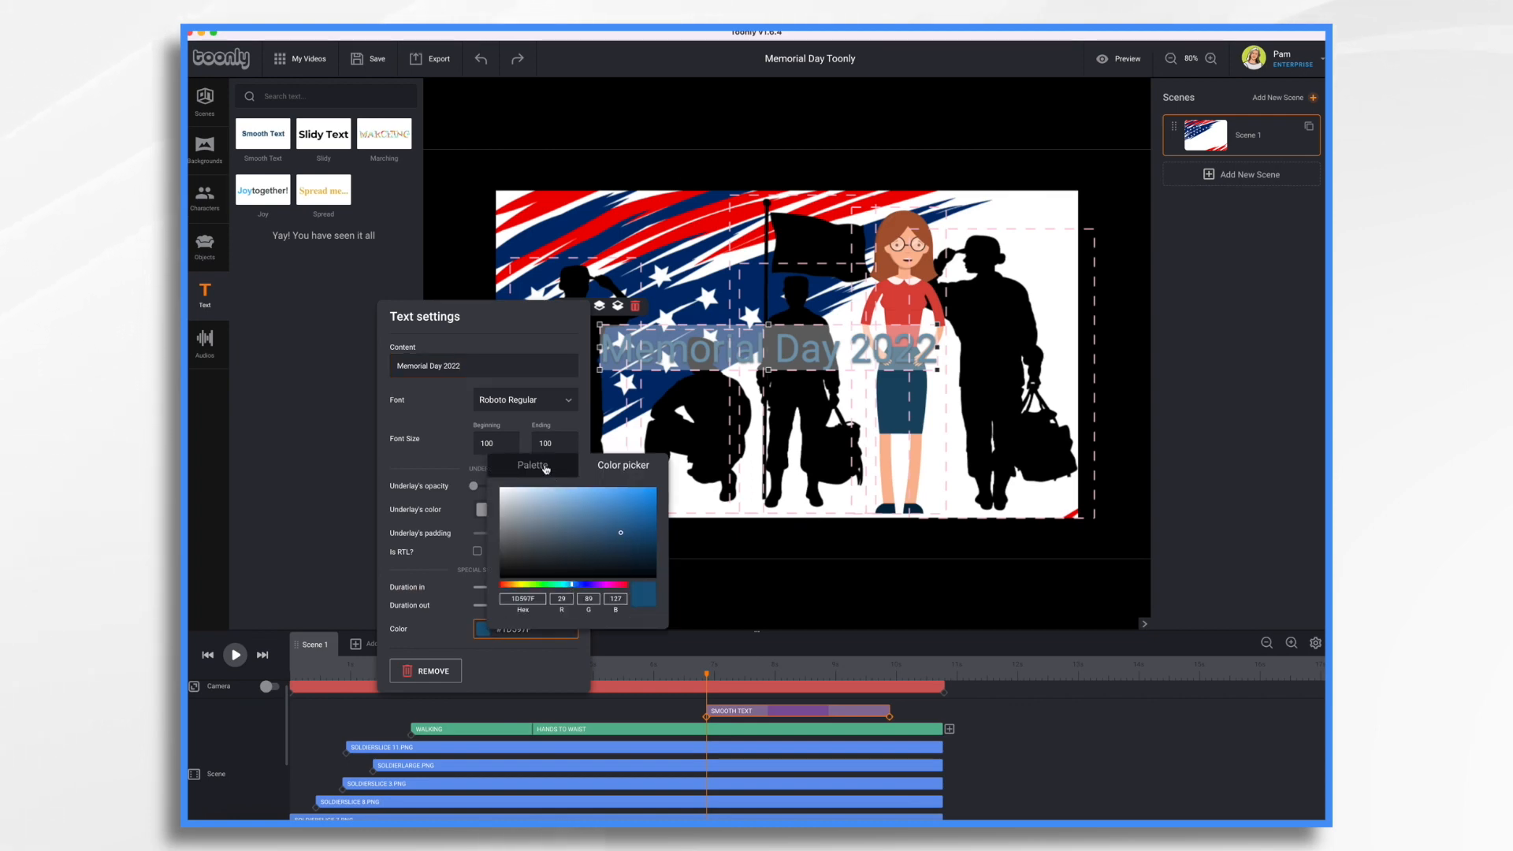
pyautogui.click(546, 468)
pyautogui.click(512, 531)
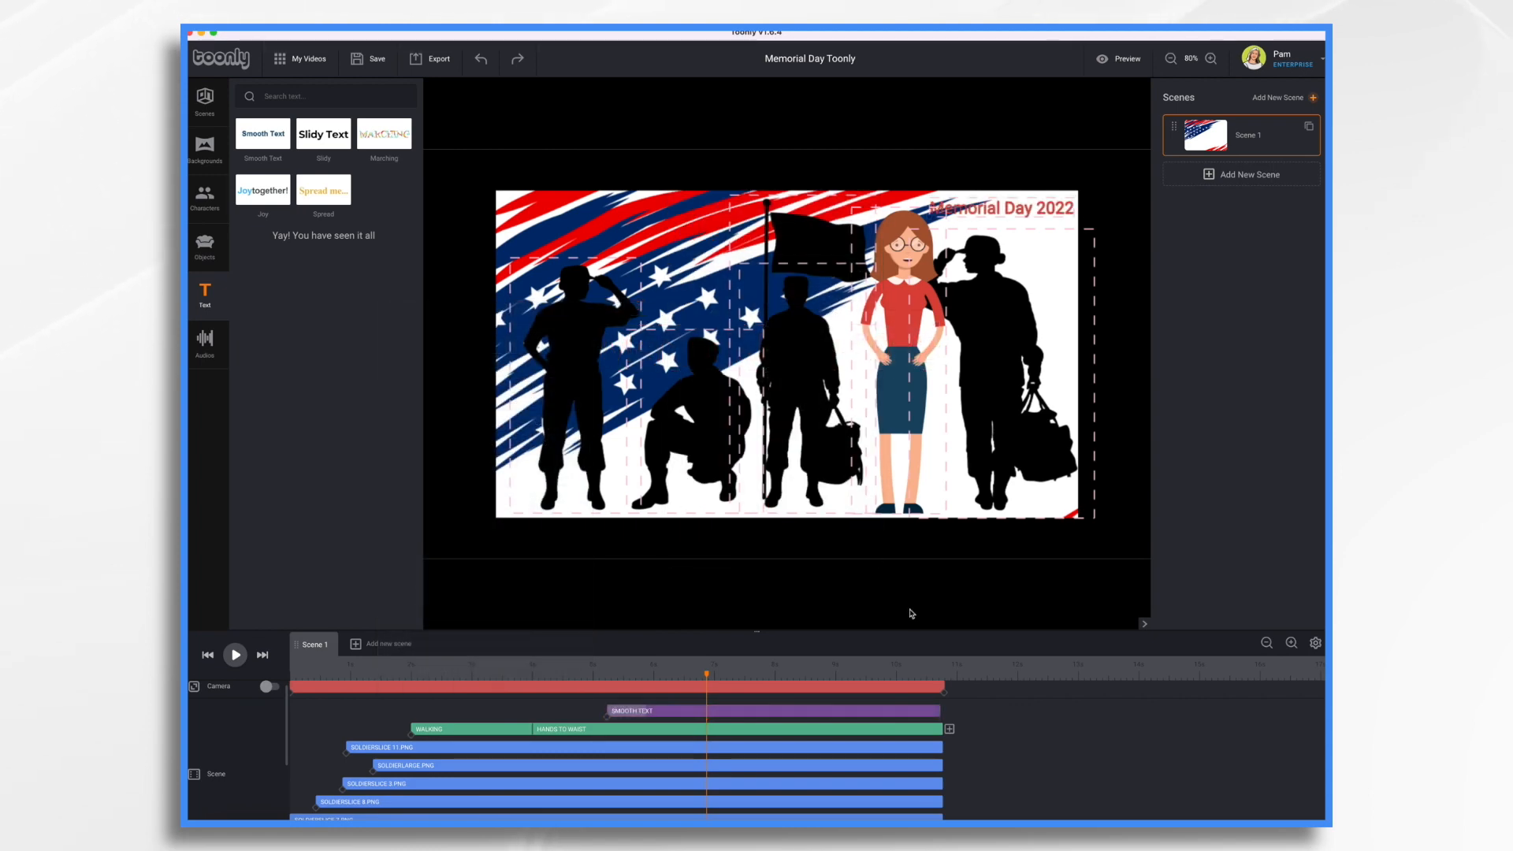
# Step: Play the scene from just before the title appears to review the title together with the talking woman
pyautogui.click(555, 673)
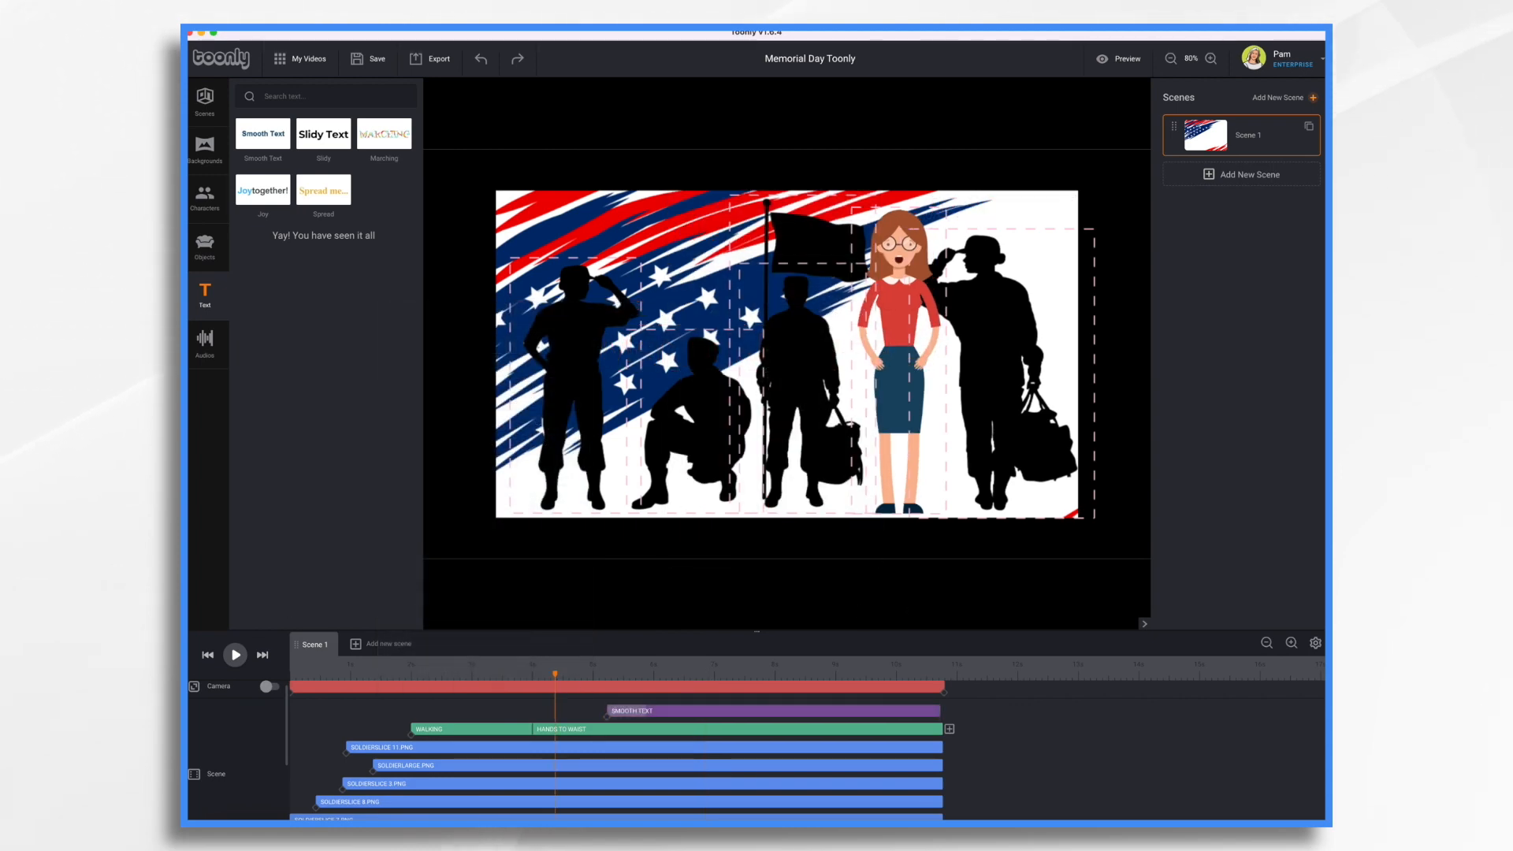
pyautogui.click(236, 655)
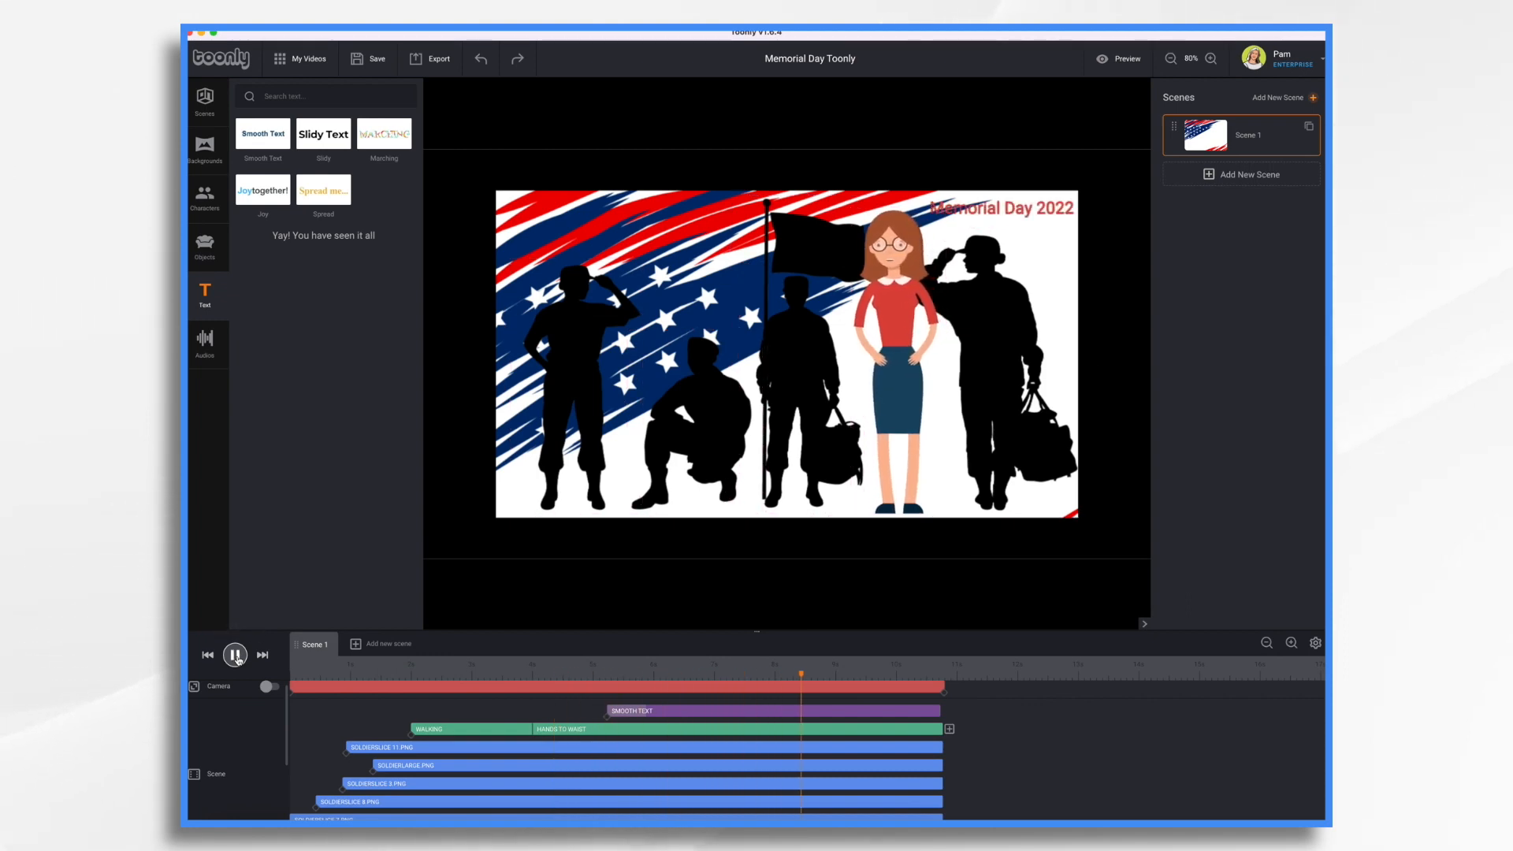
pyautogui.click(235, 655)
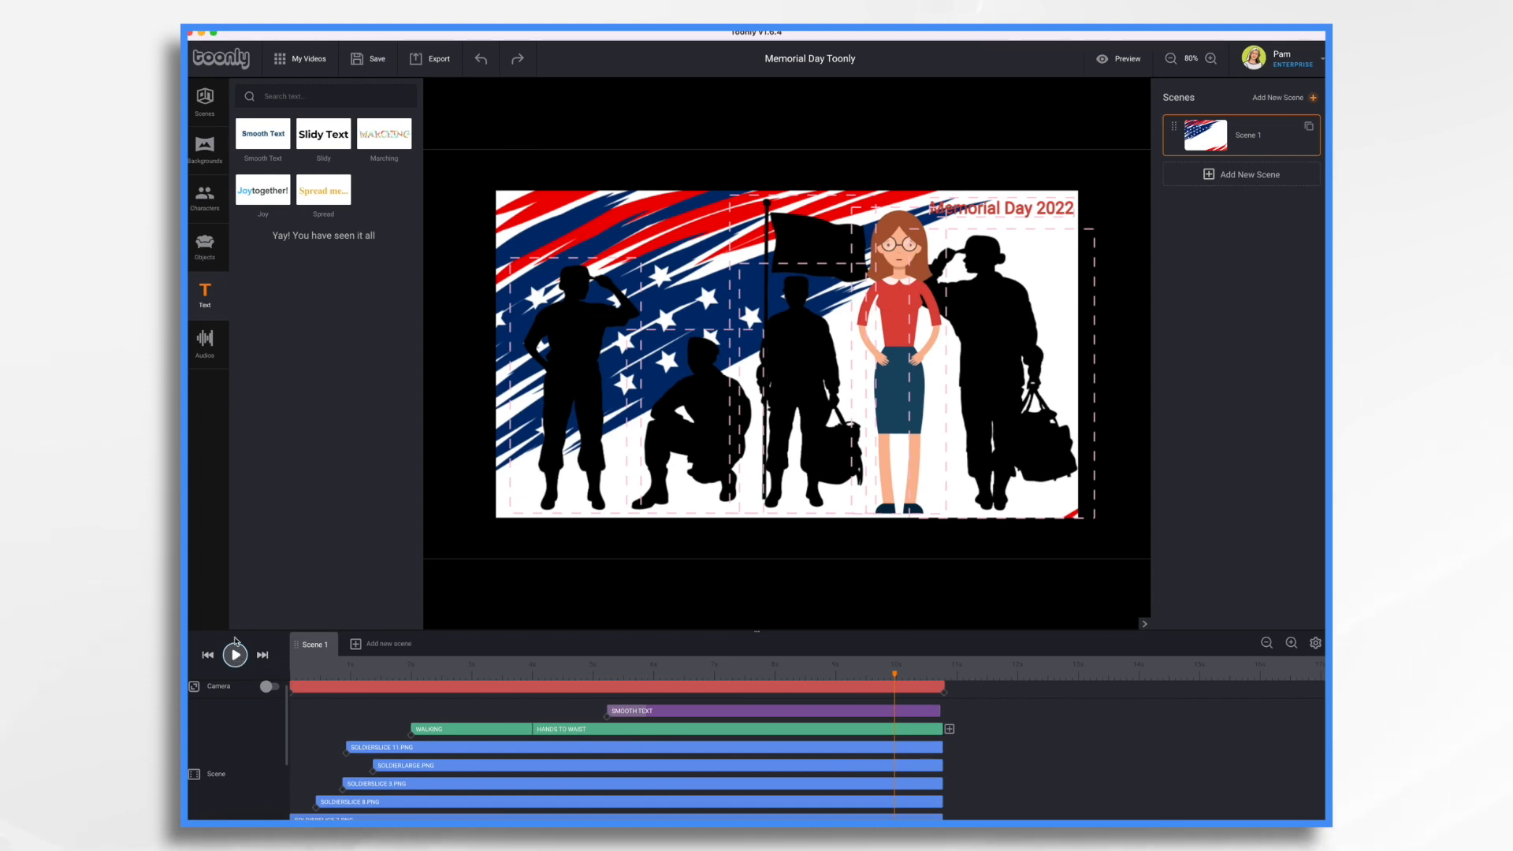
# Step: Export the video as Memorial Day Toonly.mp4 at 1080p (1920x1080) to a chosen destination folder
pyautogui.click(430, 58)
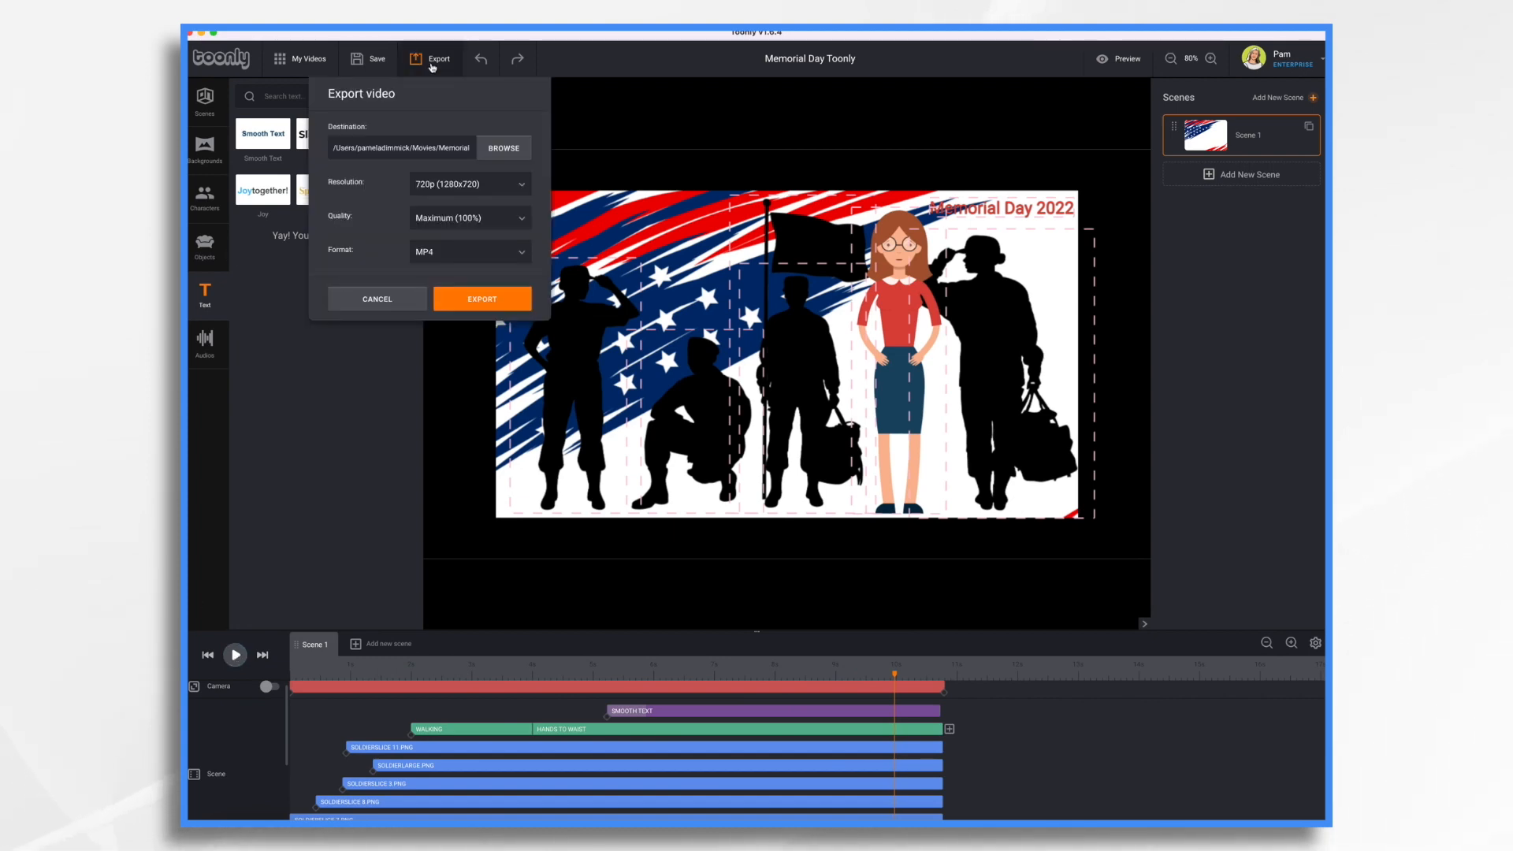
pyautogui.click(501, 192)
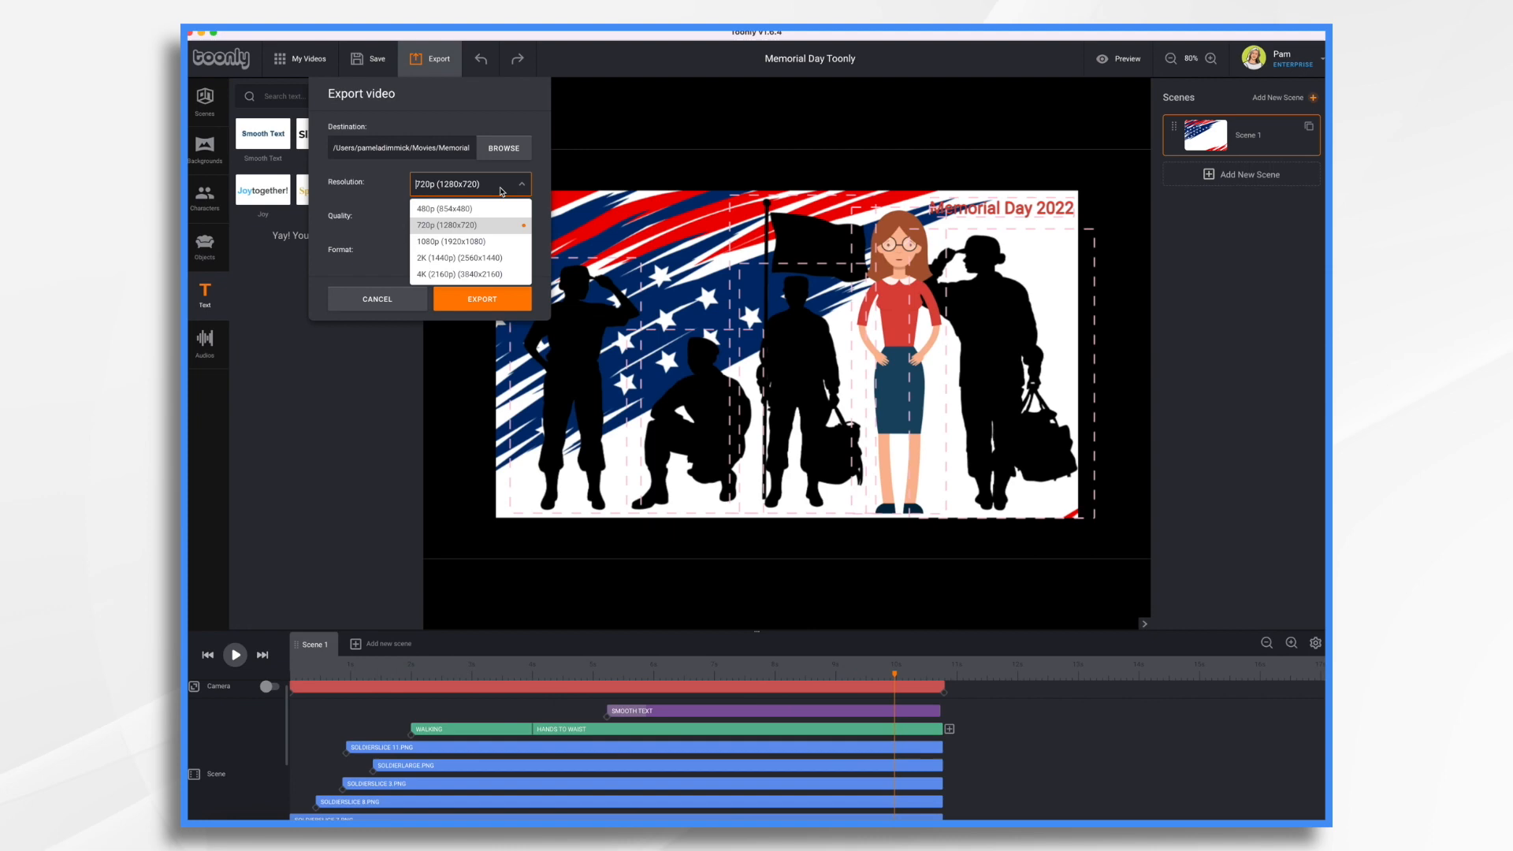
pyautogui.click(485, 242)
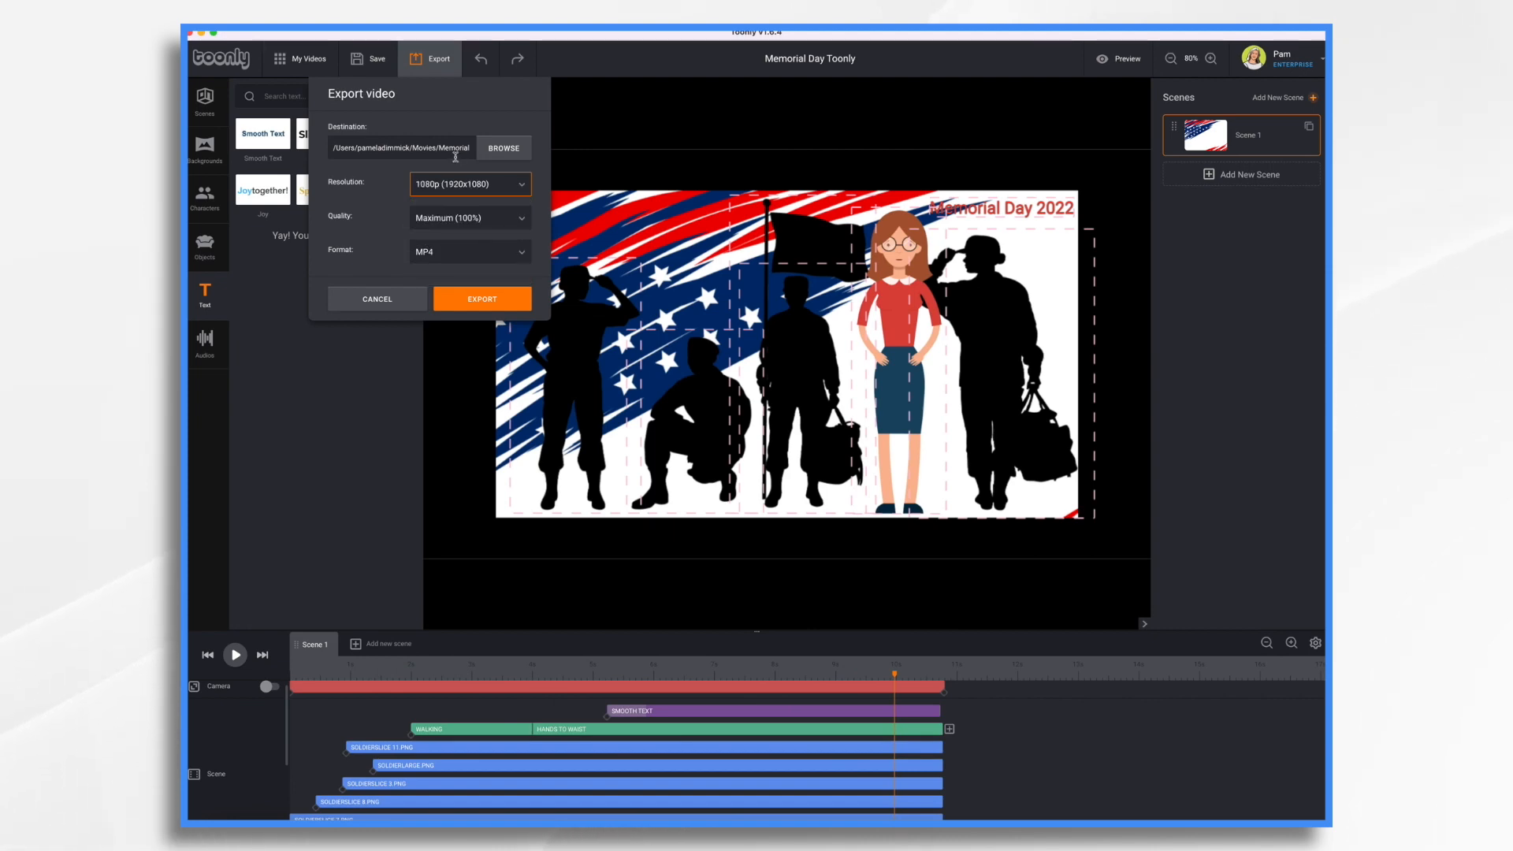
pyautogui.click(504, 149)
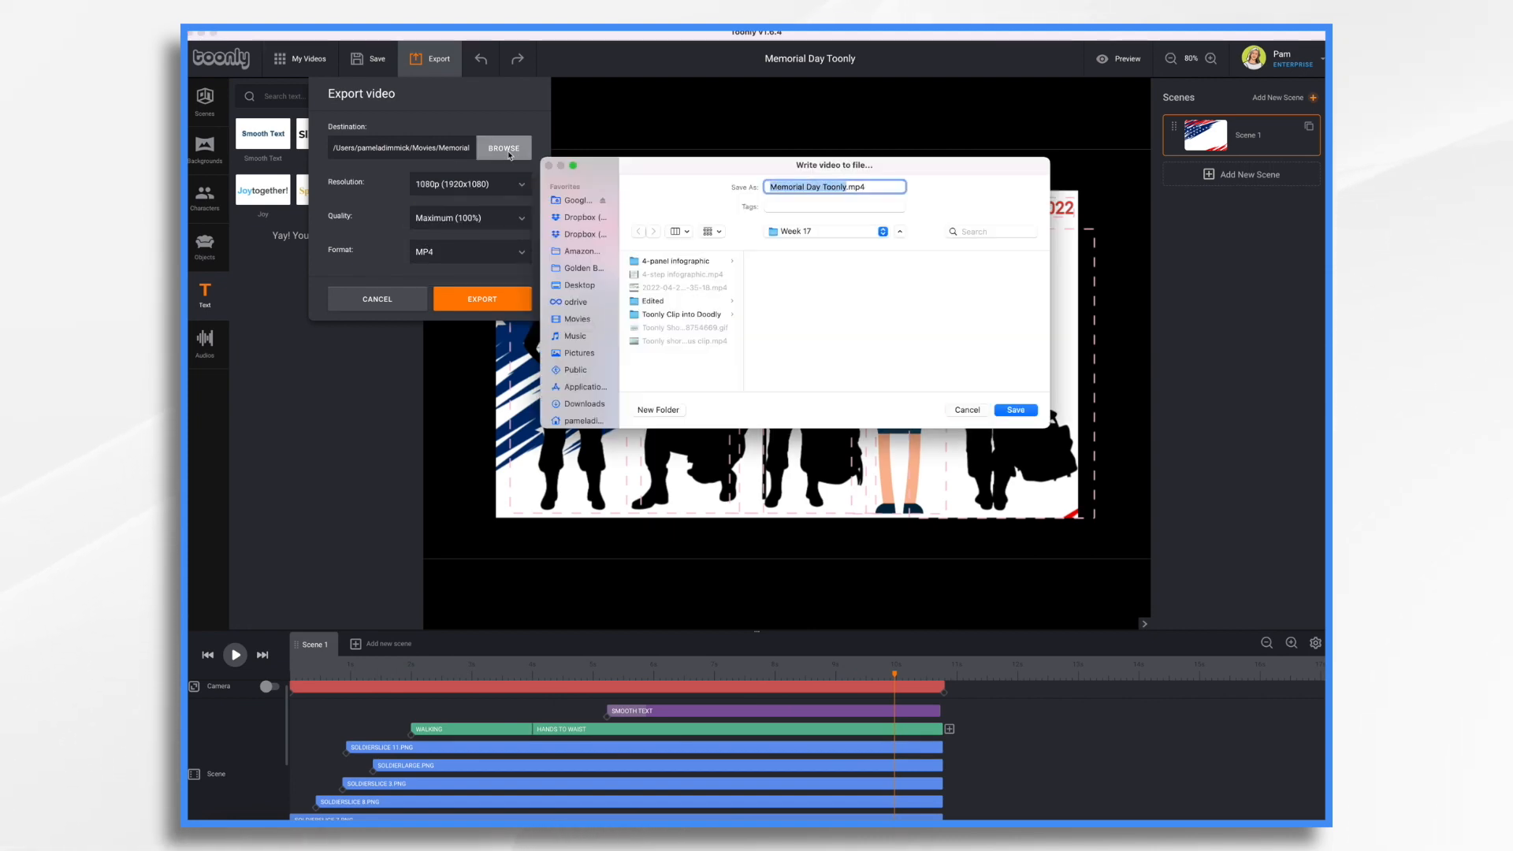
pyautogui.click(593, 219)
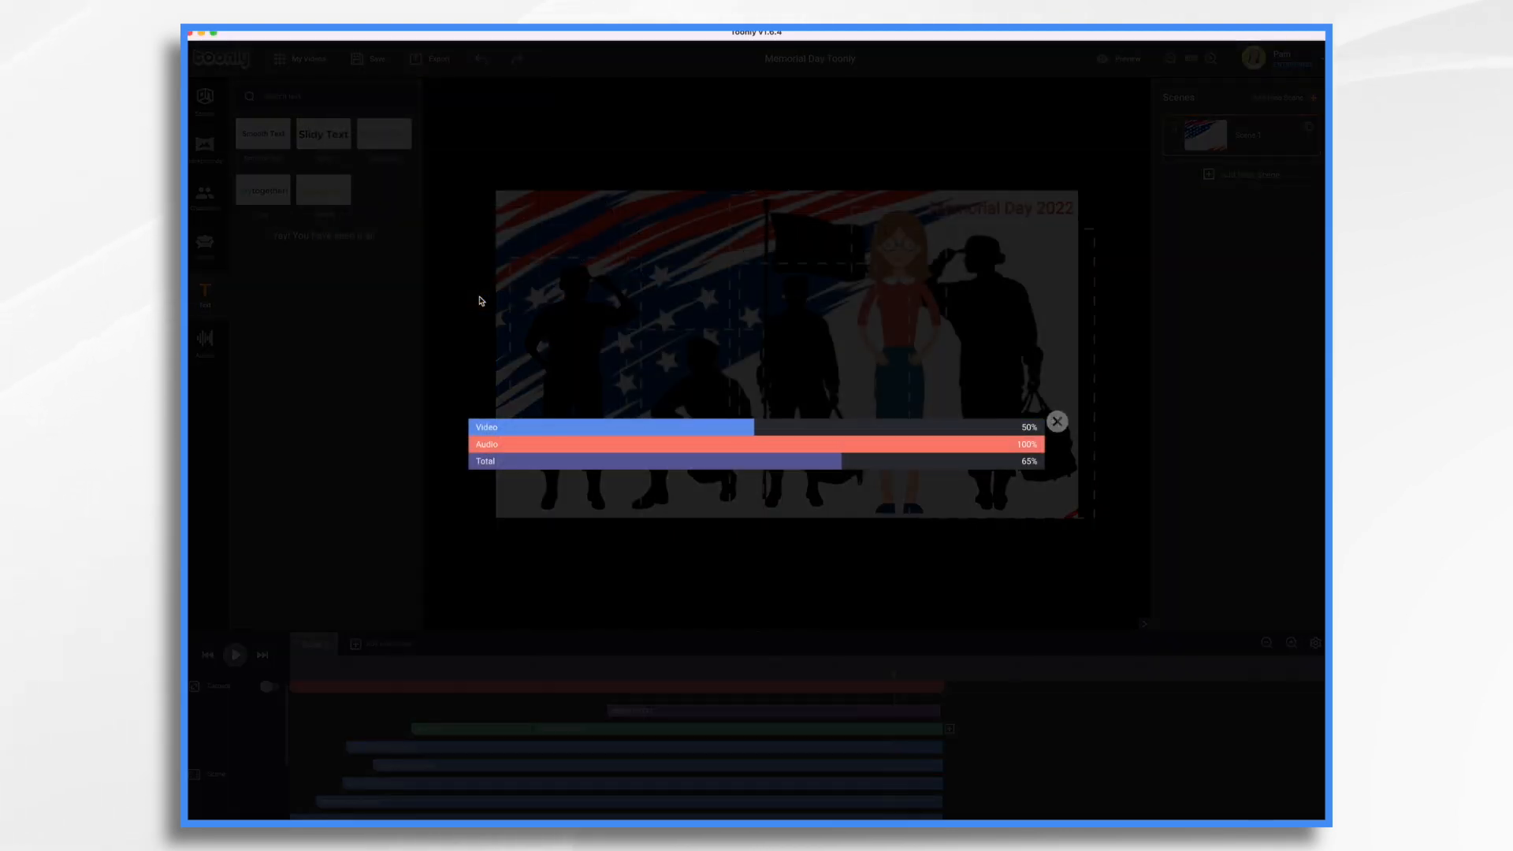
# Step: Switch to PowerPoint and delete the title and subtitle placeholders from the blank presentation's first slide
pyautogui.hotkey('alt', 'space')
pyautogui.write('pow')
pyautogui.press('Return')
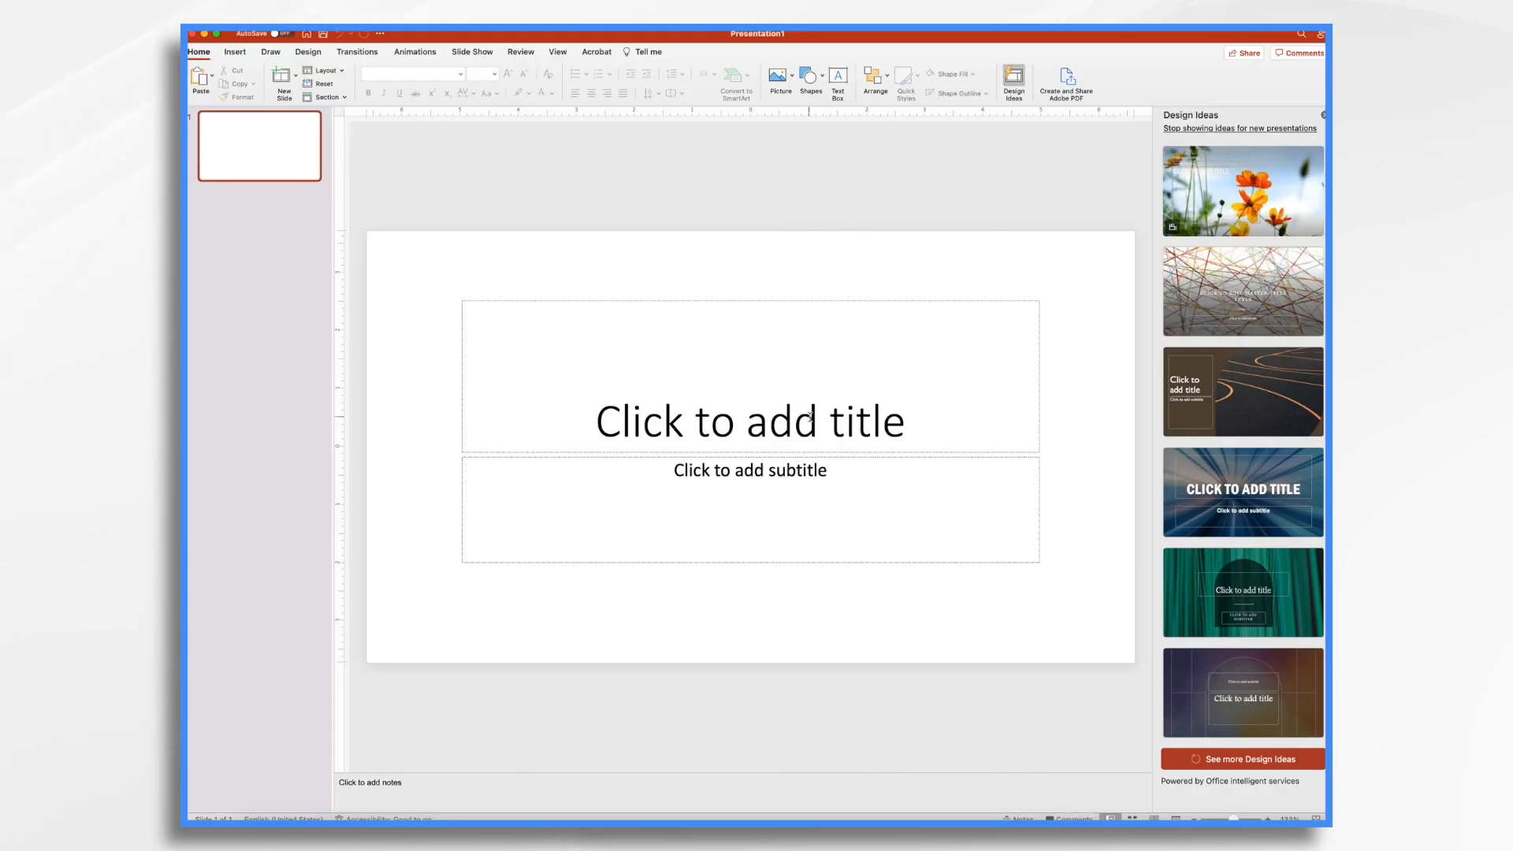
pyautogui.click(810, 417)
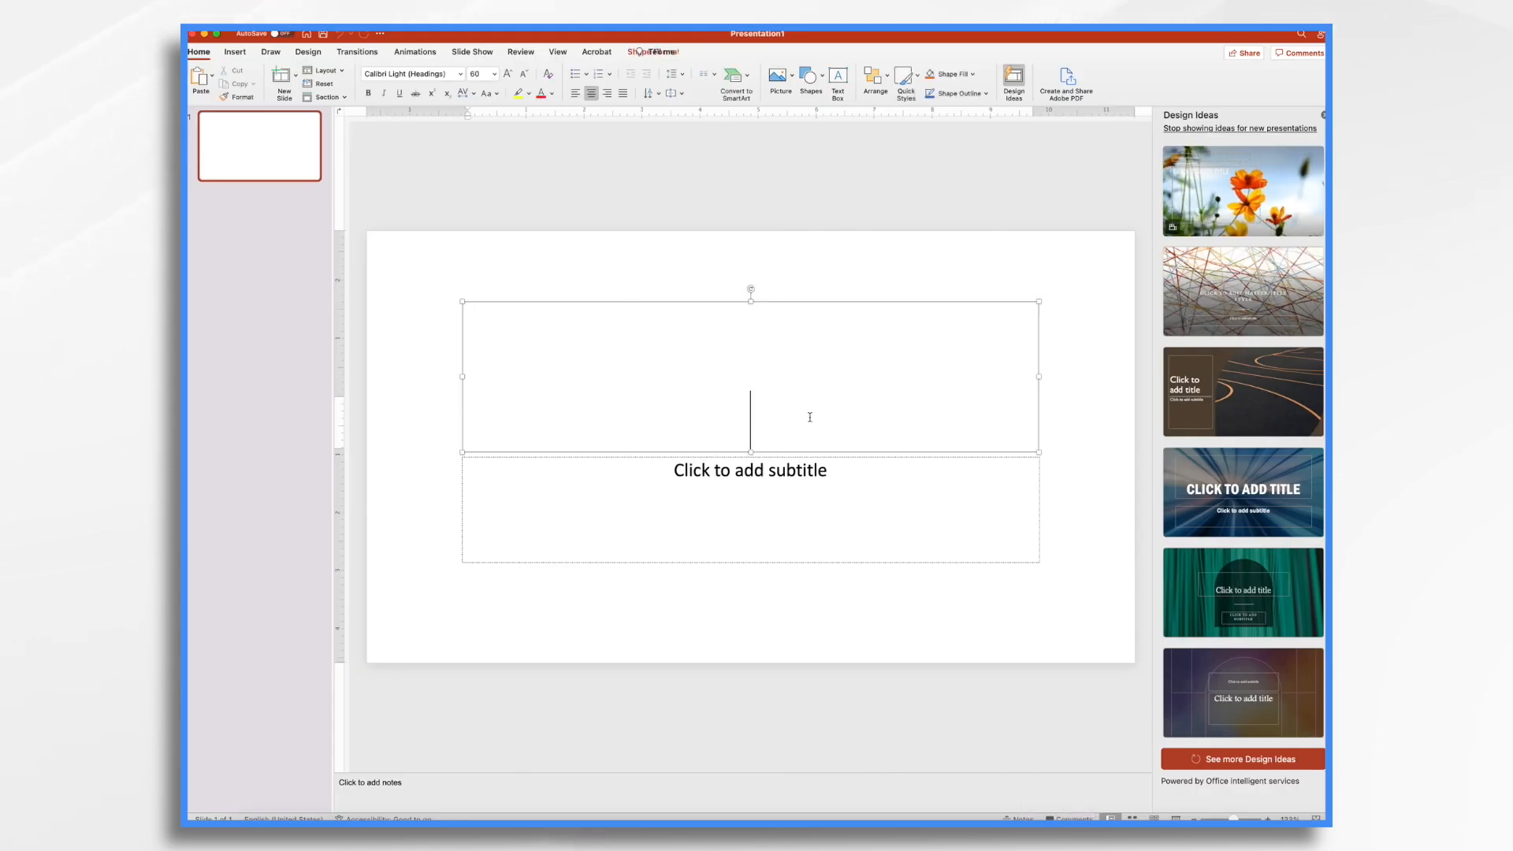
pyautogui.click(814, 302)
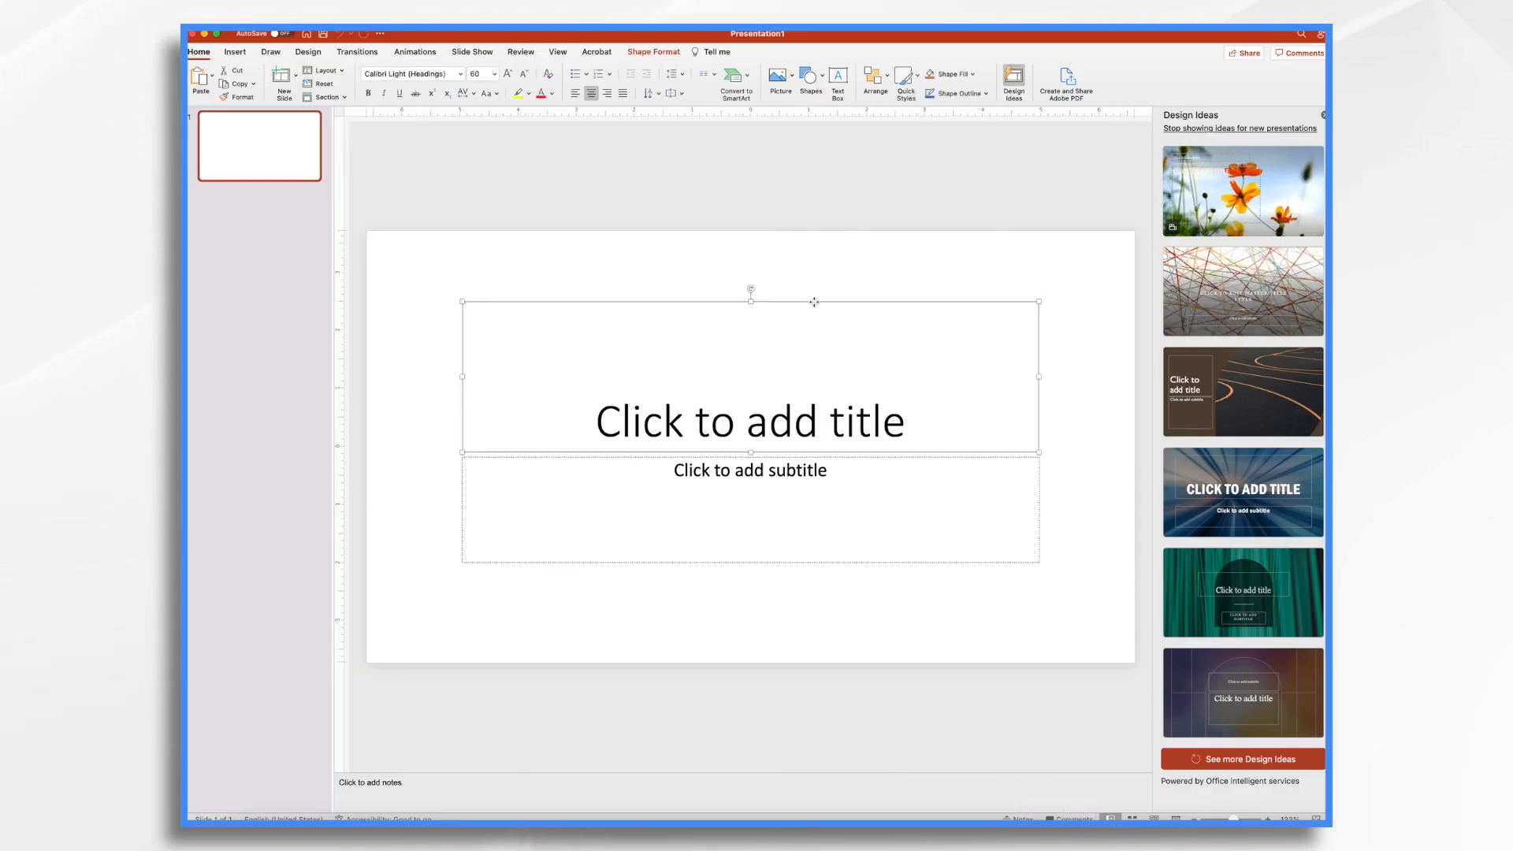
pyautogui.press('Delete')
pyautogui.click(784, 457)
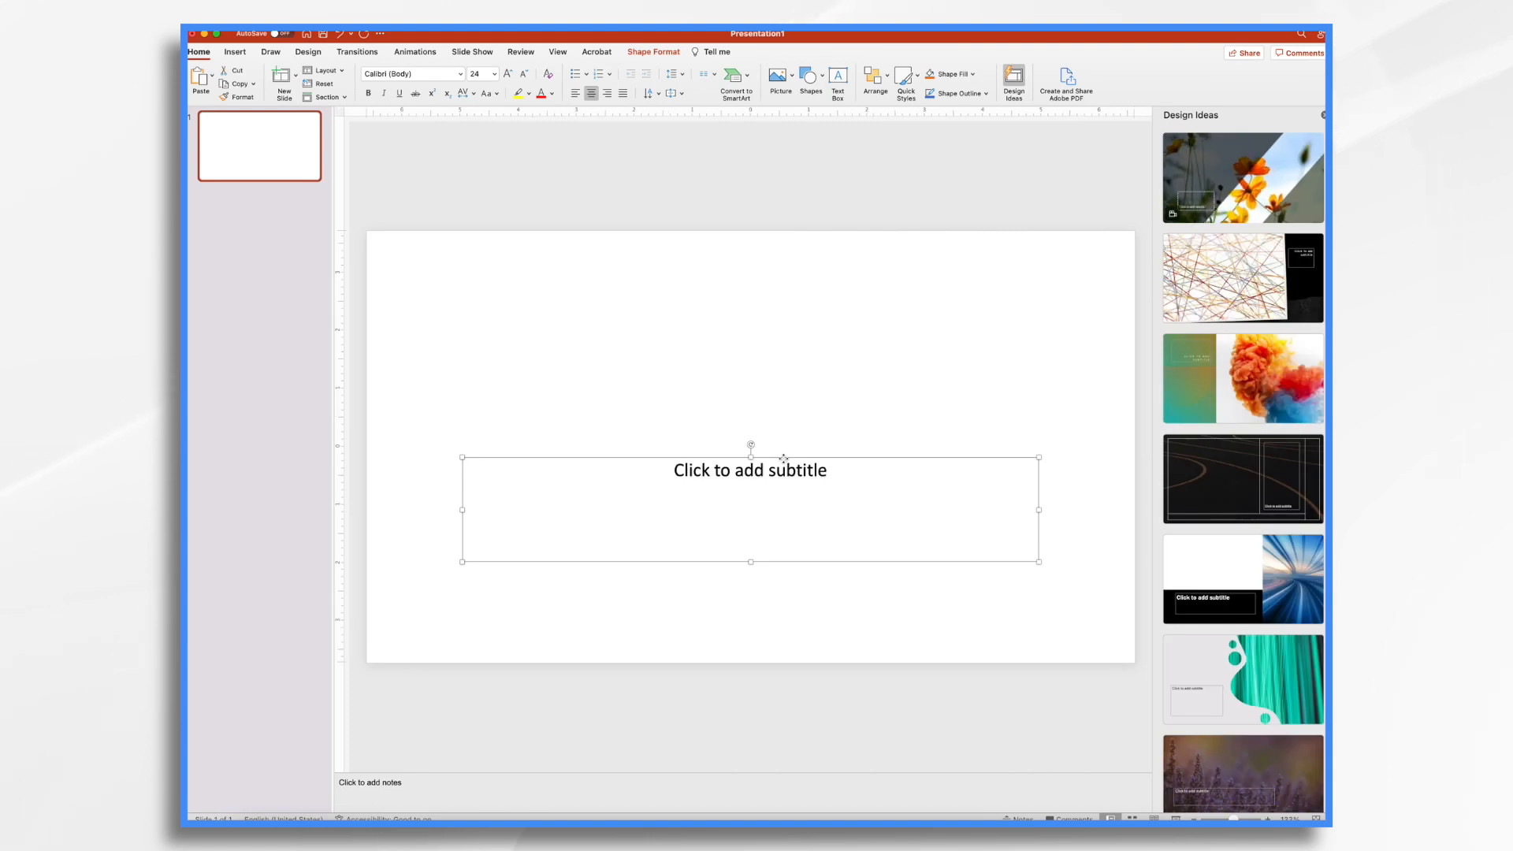
pyautogui.press('Delete')
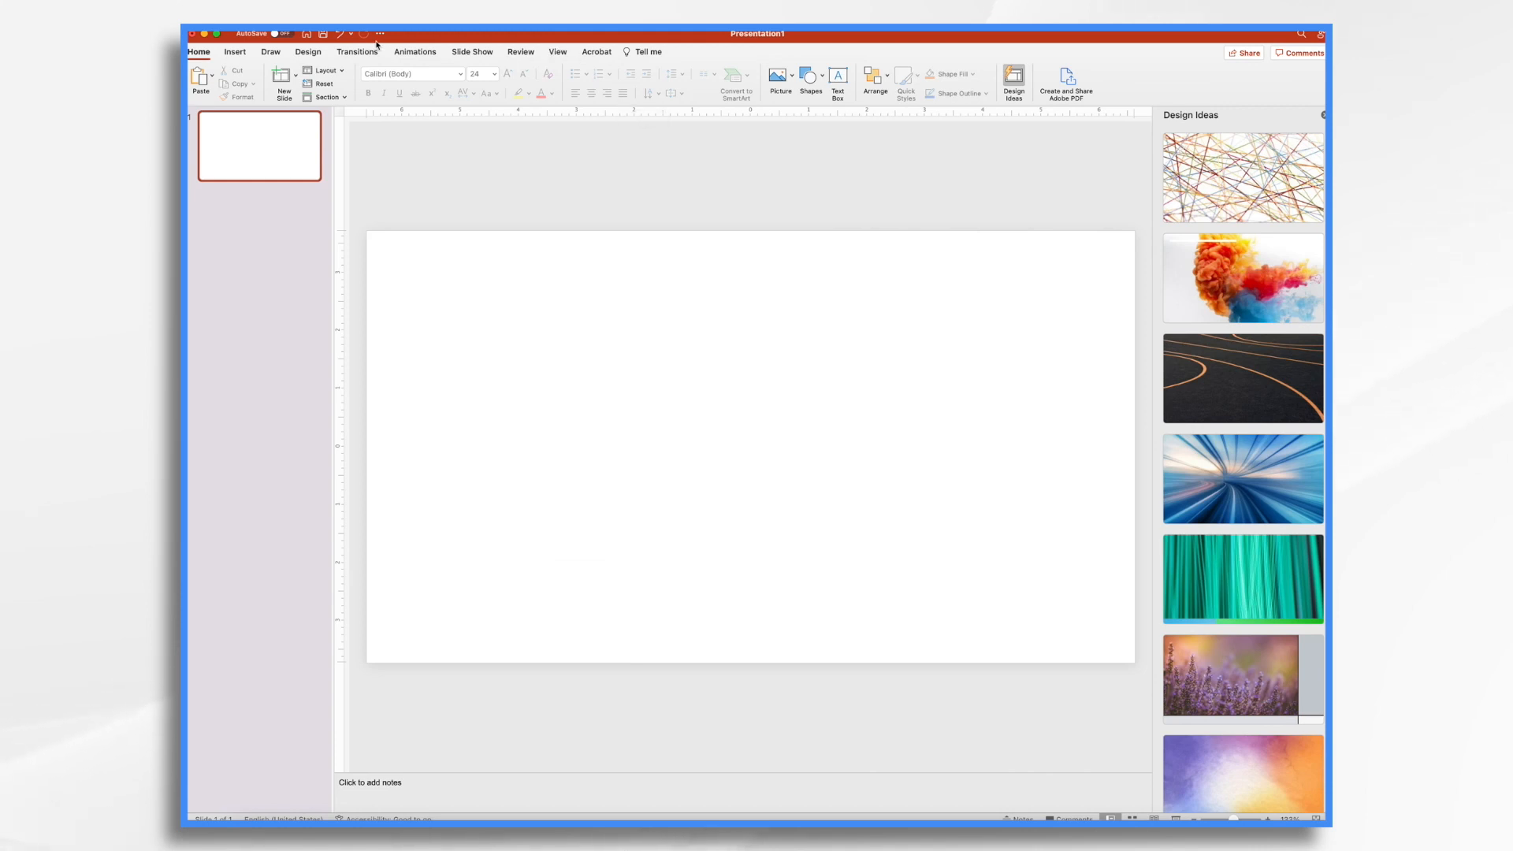
# Step: Insert the movie file Memorial Day Doodly Opening.mp4 from the Week 19 folder onto the first slide
pyautogui.click(236, 53)
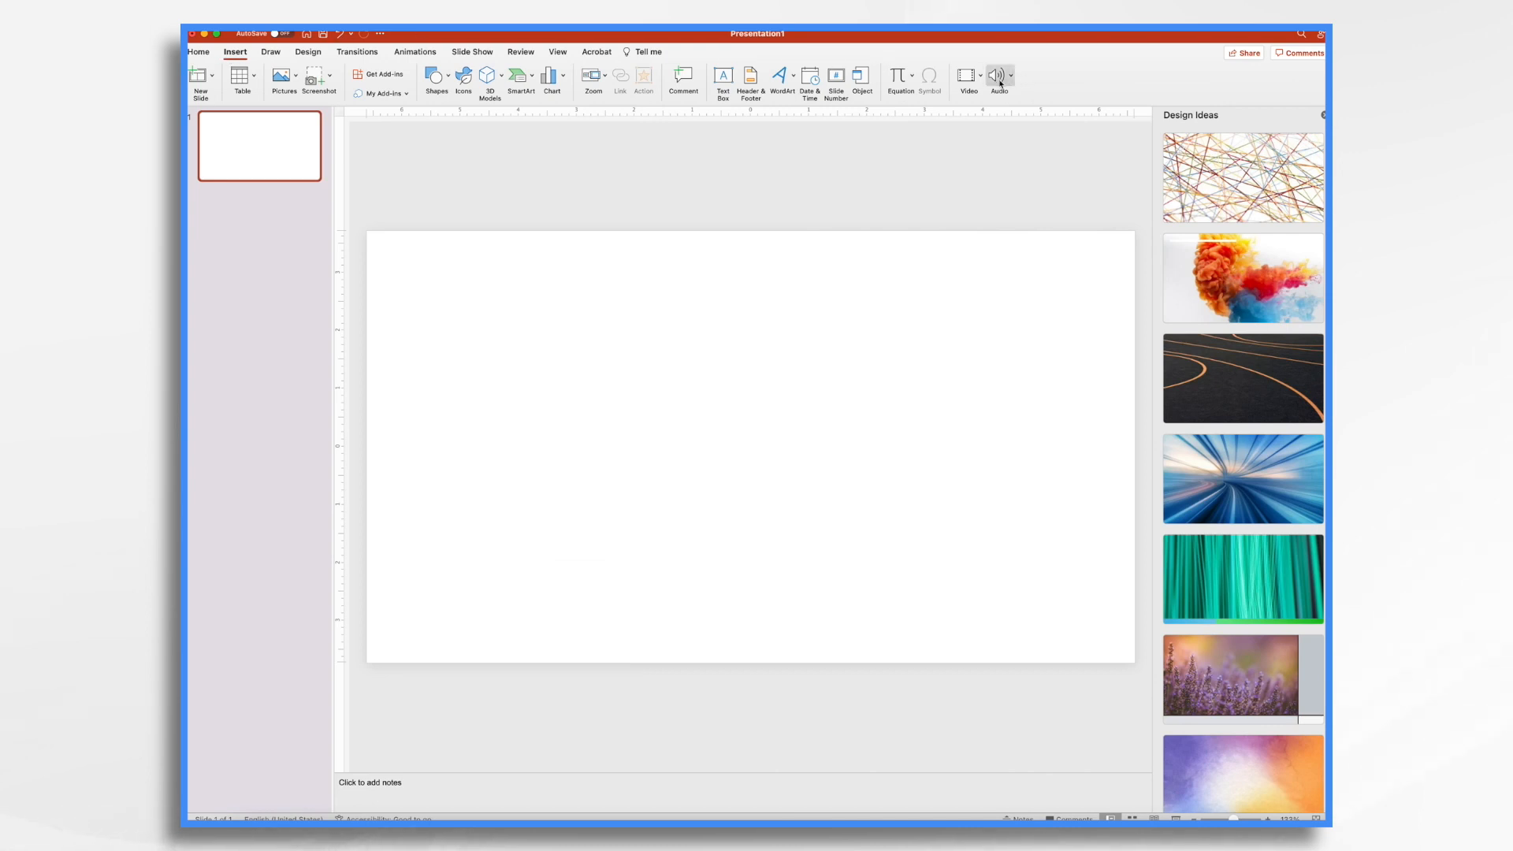
pyautogui.click(967, 82)
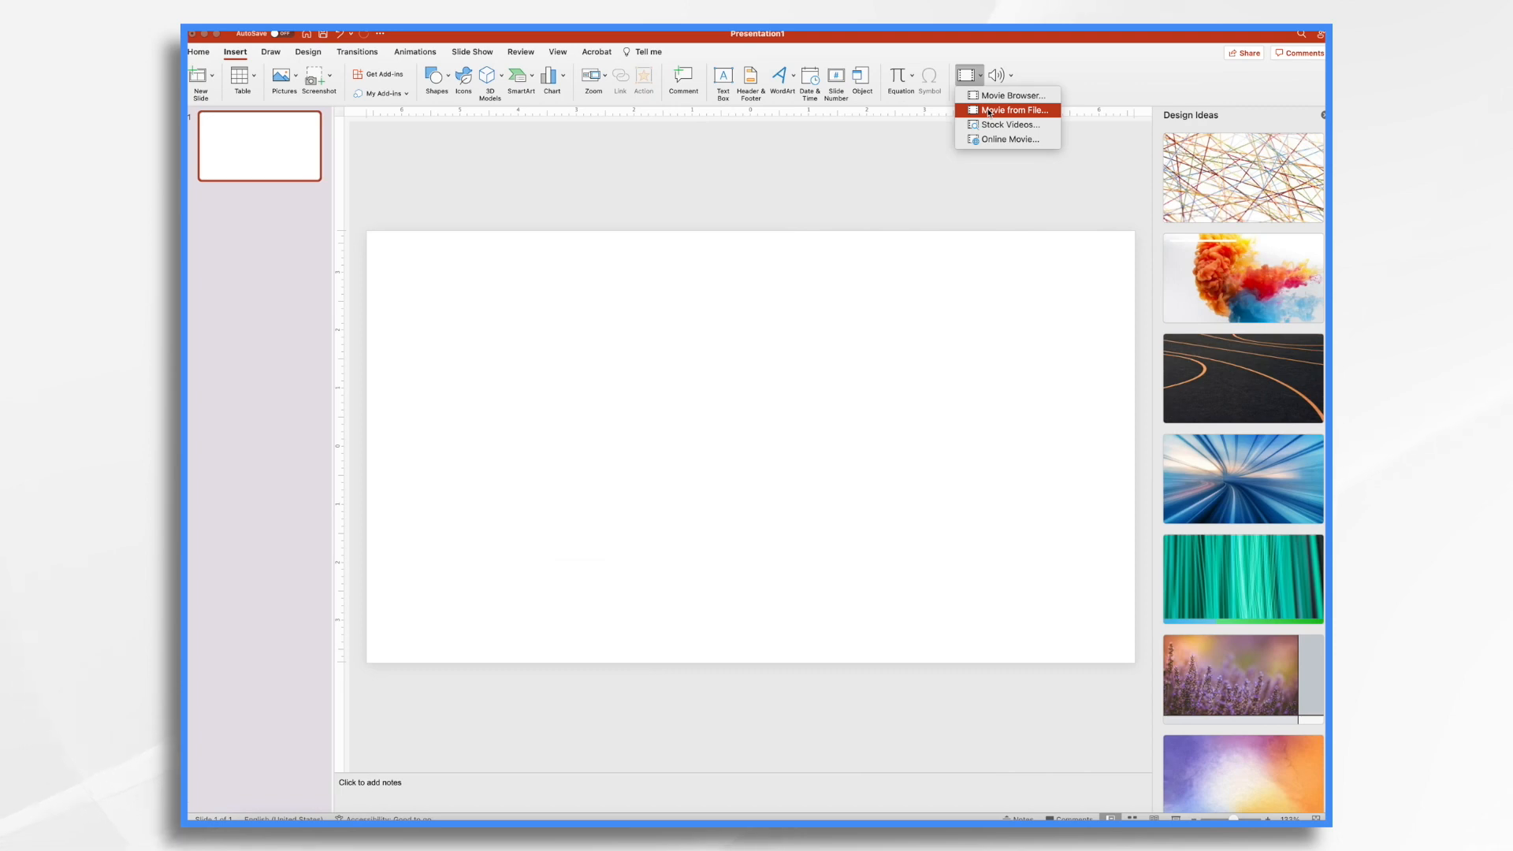
pyautogui.click(988, 111)
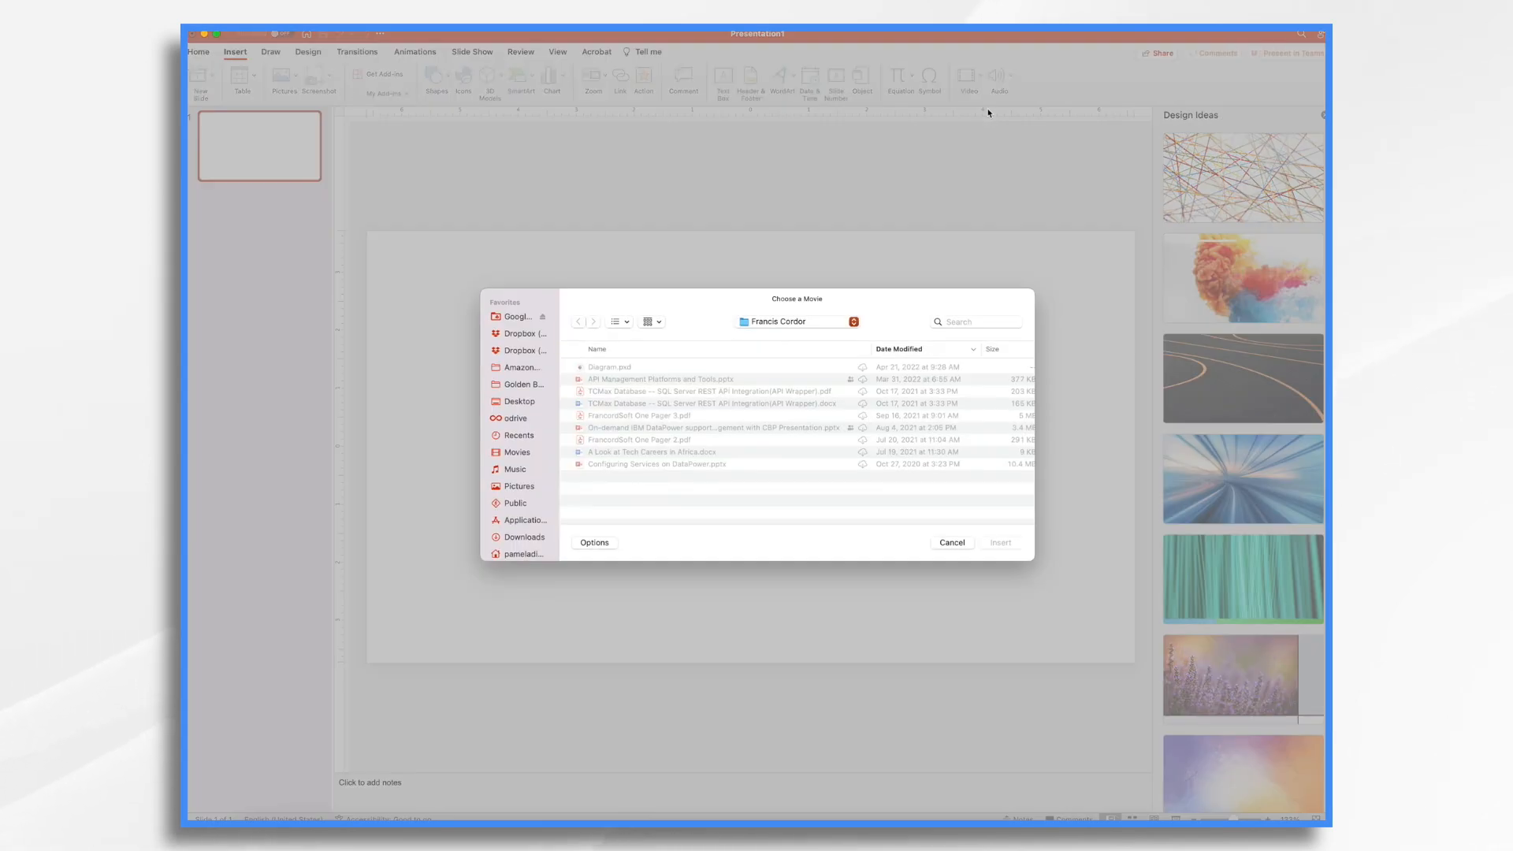
pyautogui.click(527, 336)
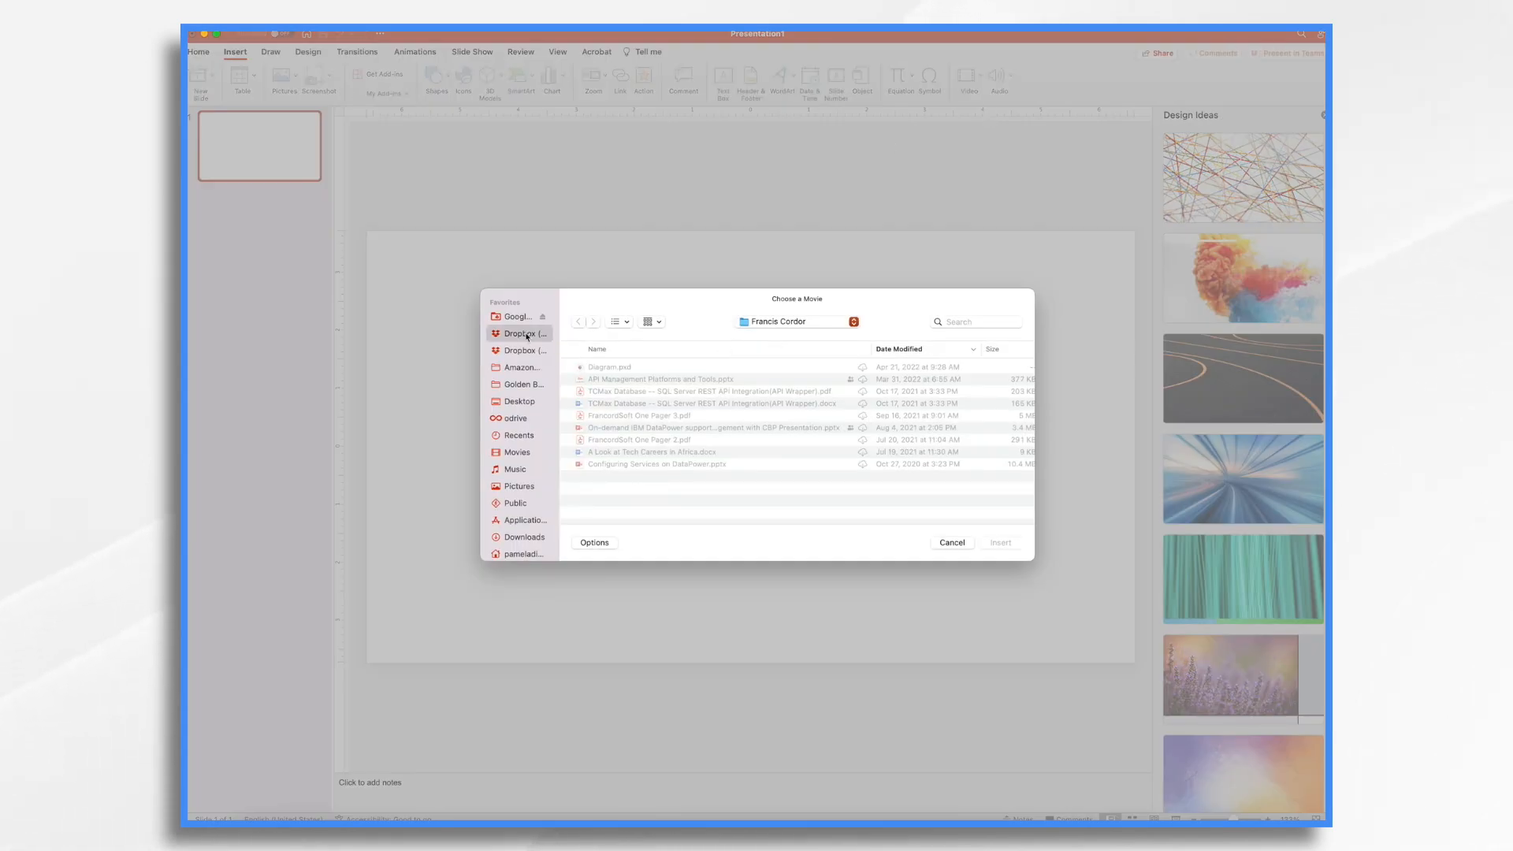
pyautogui.doubleClick(605, 368)
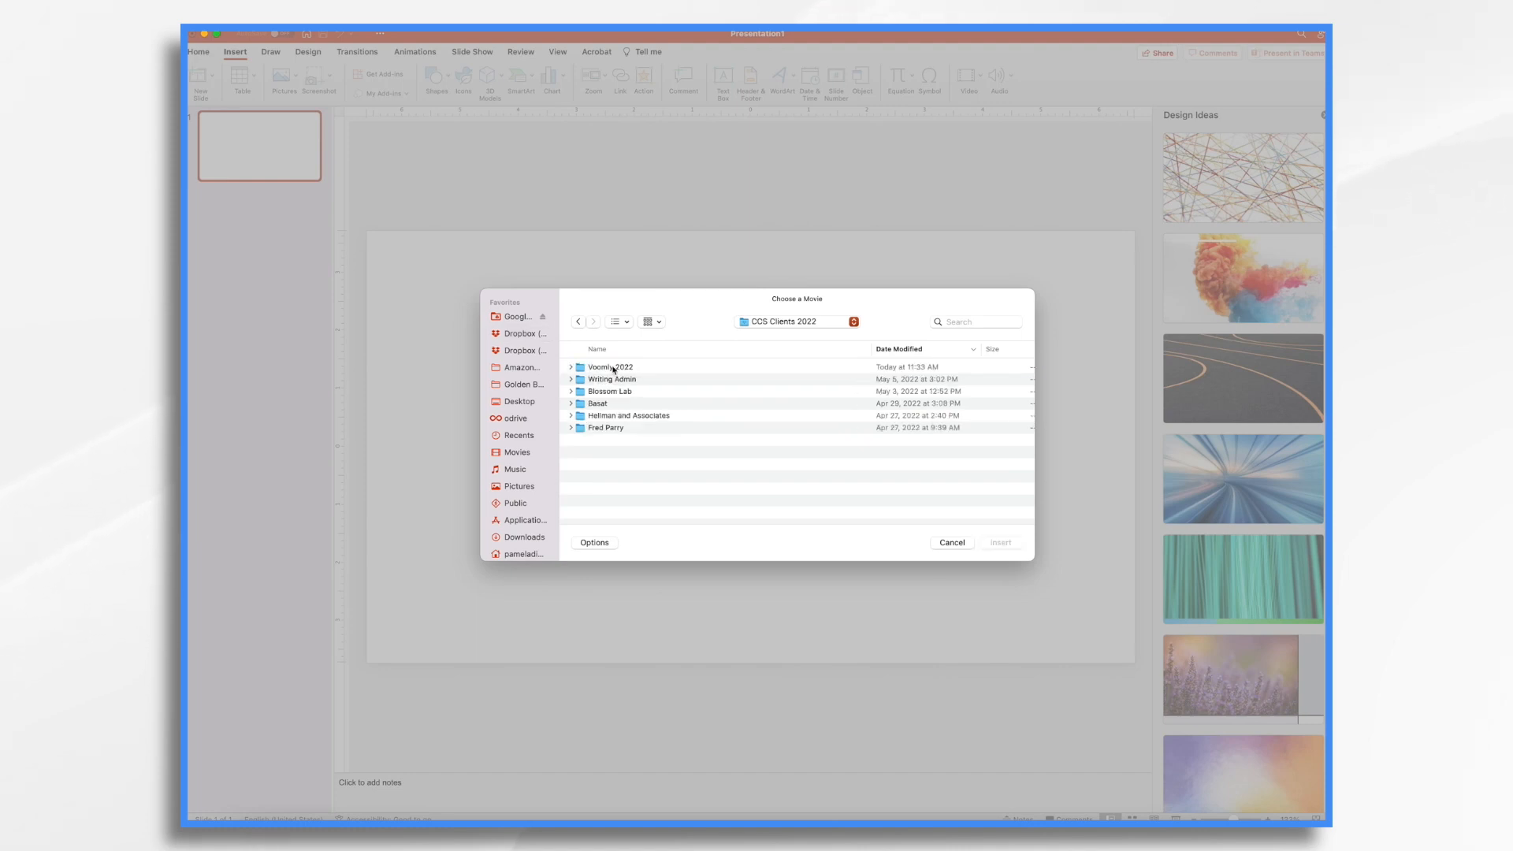
pyautogui.doubleClick(613, 368)
pyautogui.doubleClick(614, 368)
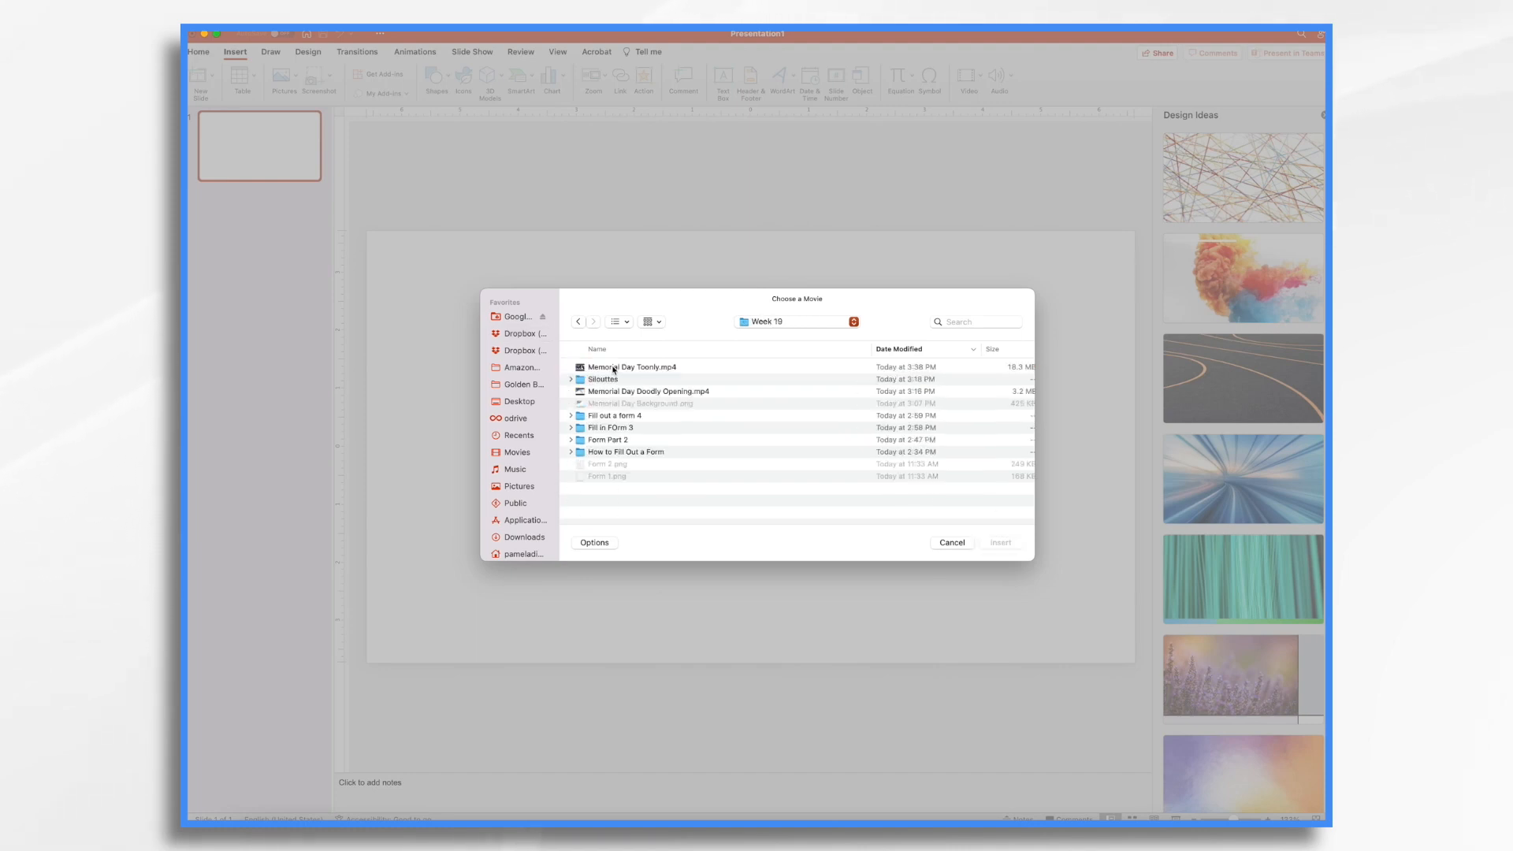
pyautogui.click(614, 368)
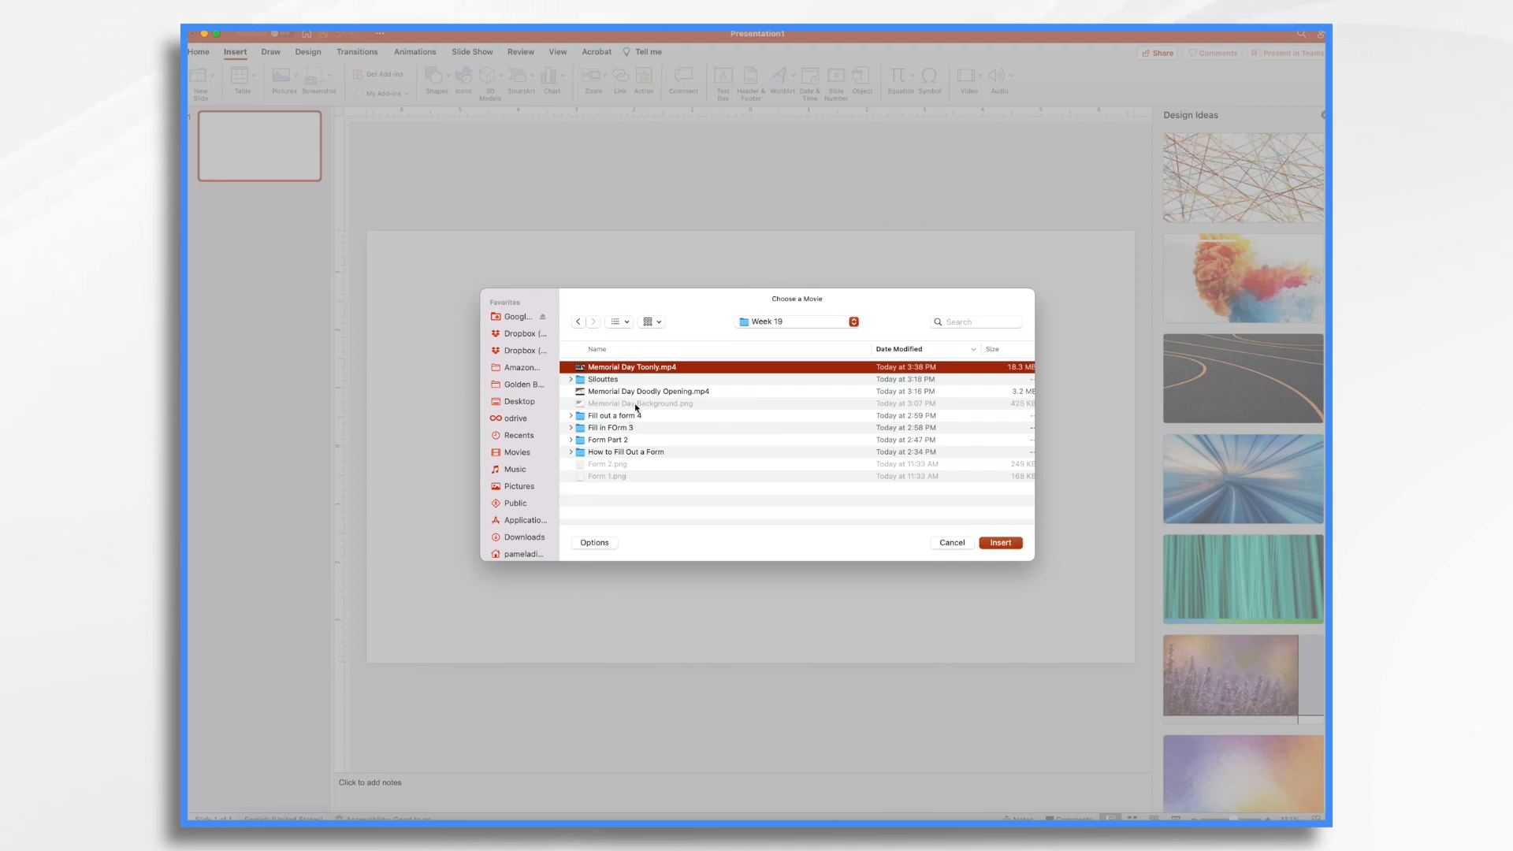
pyautogui.click(644, 393)
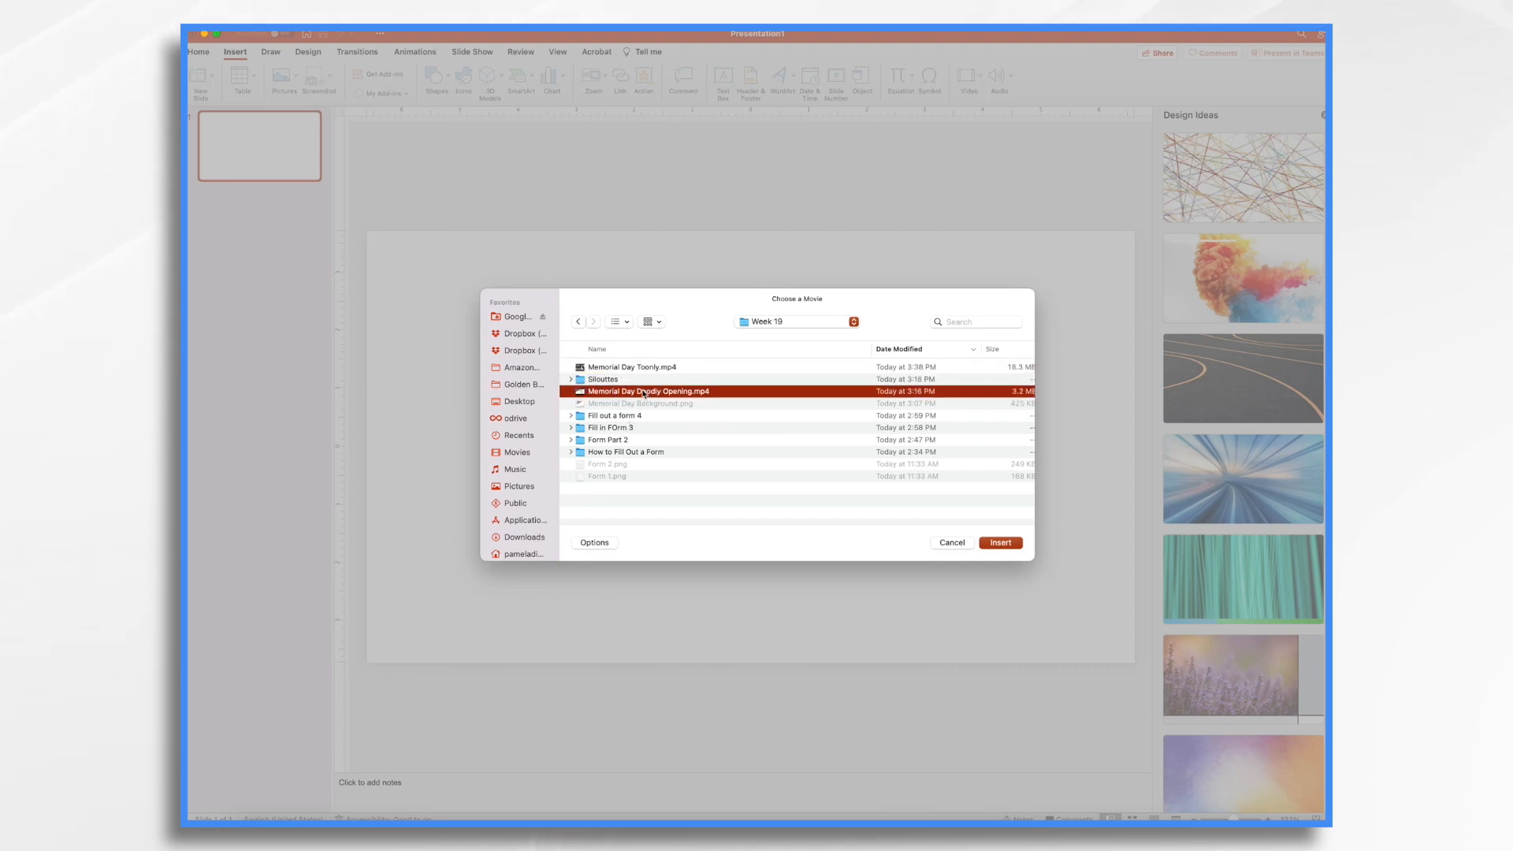
pyautogui.click(1001, 543)
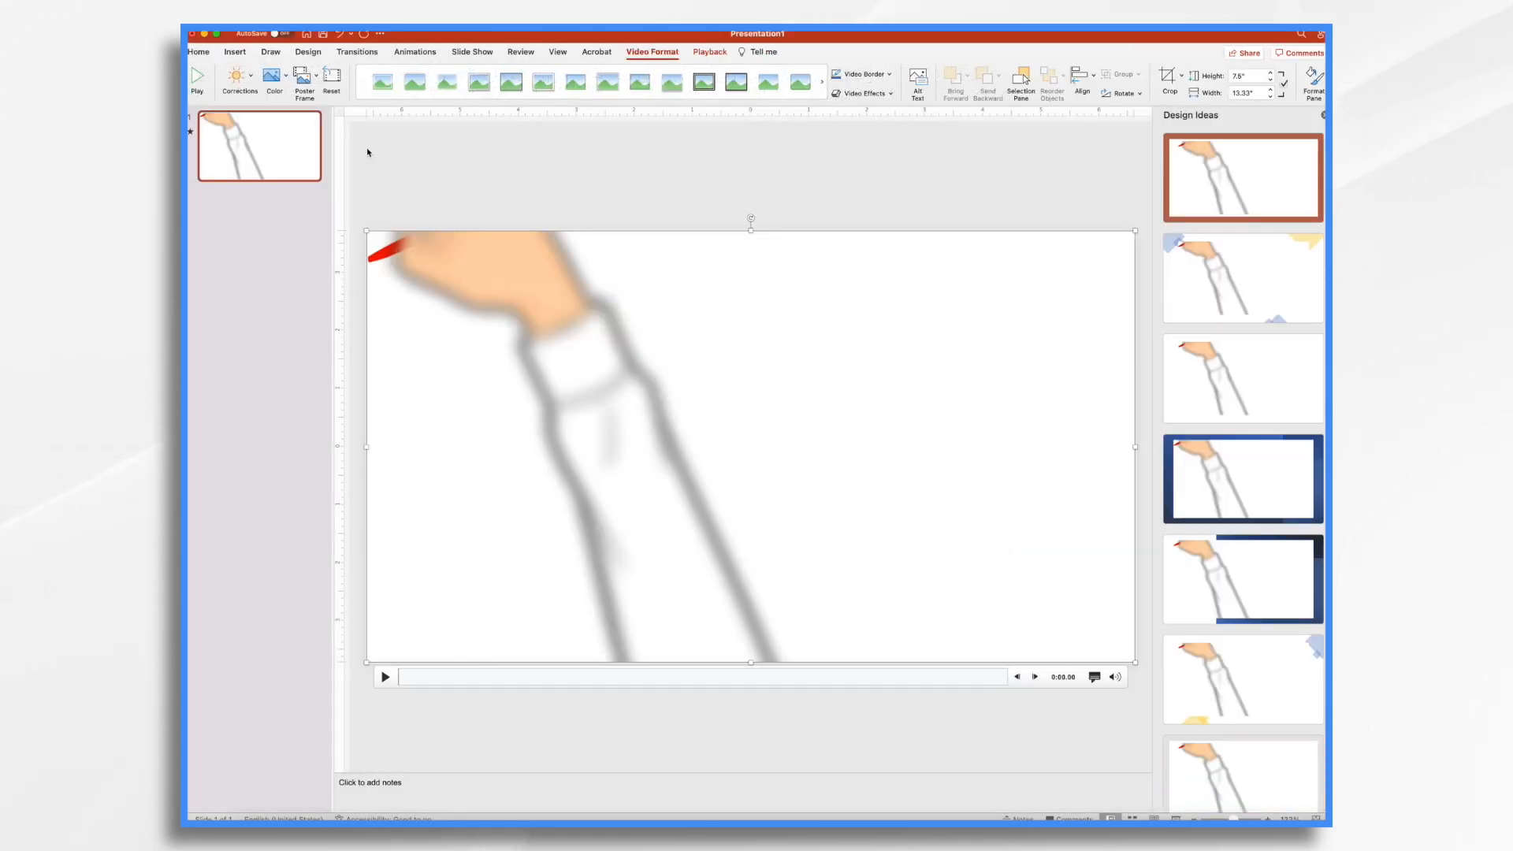
# Step: Add a second slide after the opening and delete its title and content placeholders
pyautogui.rightClick(242, 230)
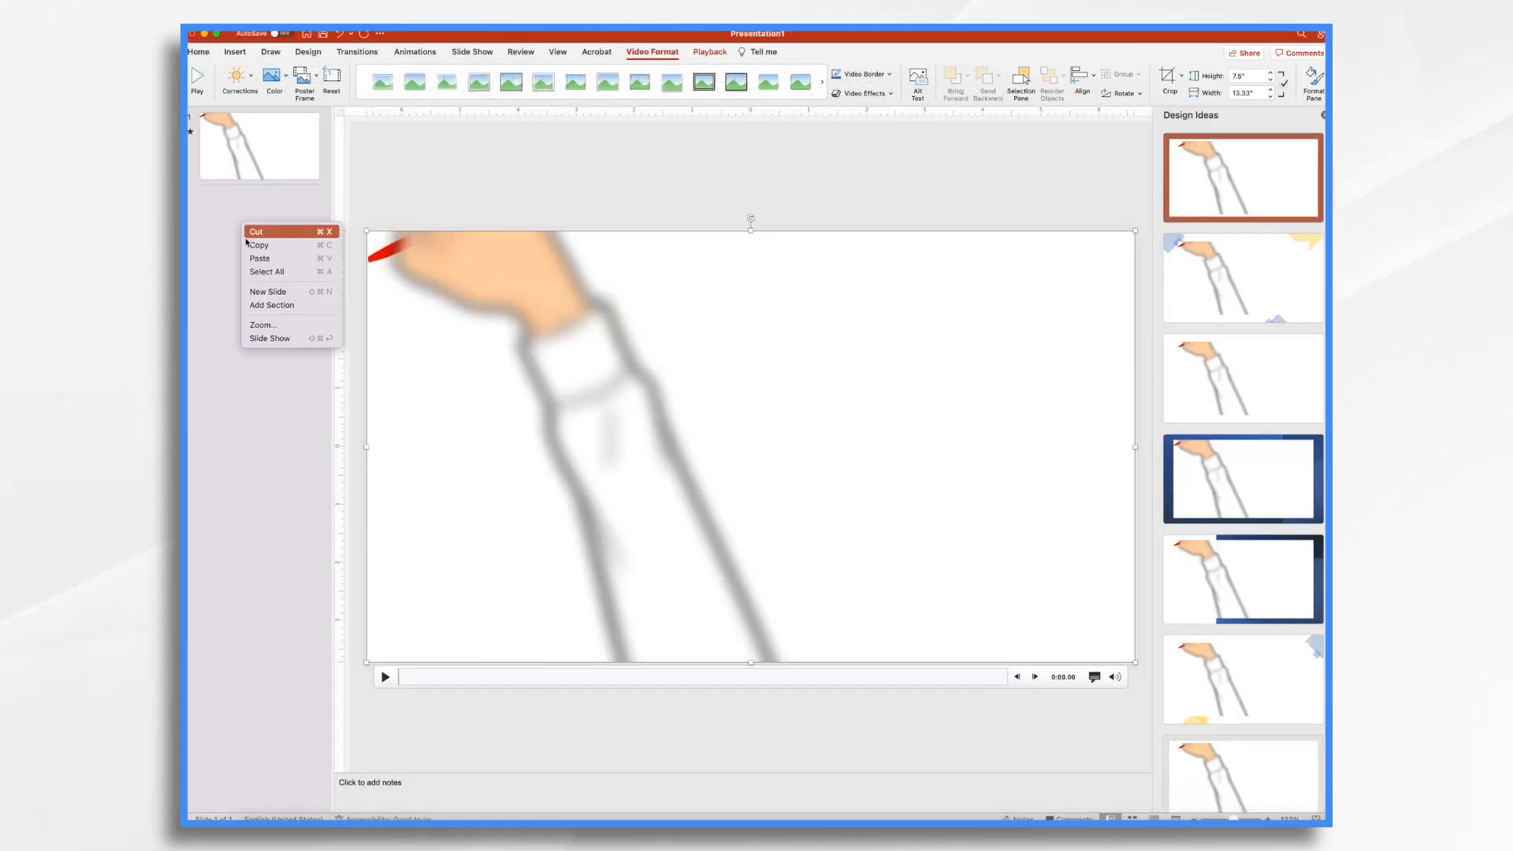
pyautogui.click(267, 293)
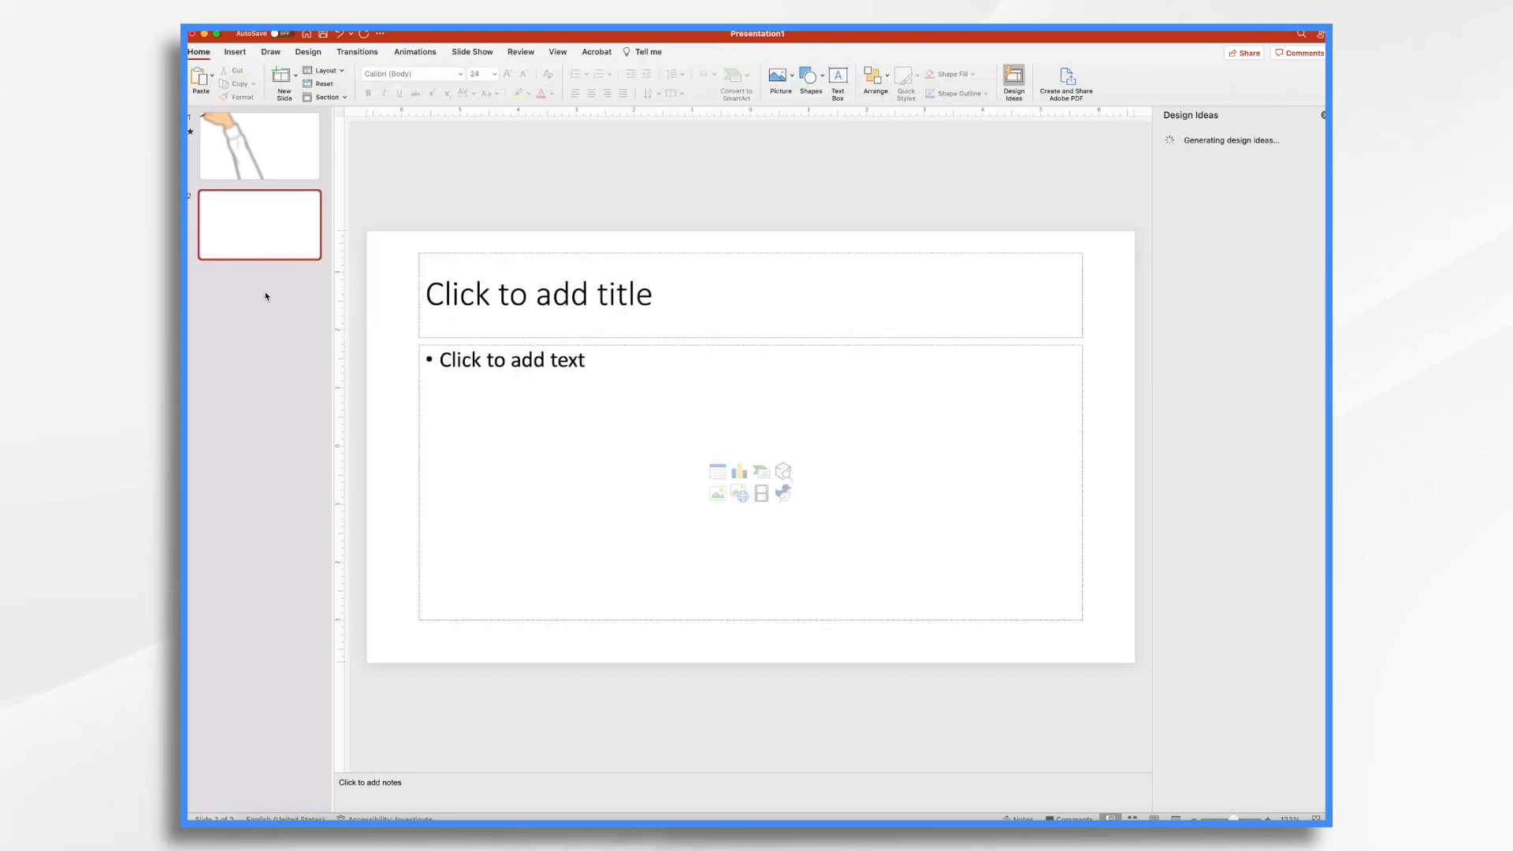
pyautogui.click(674, 255)
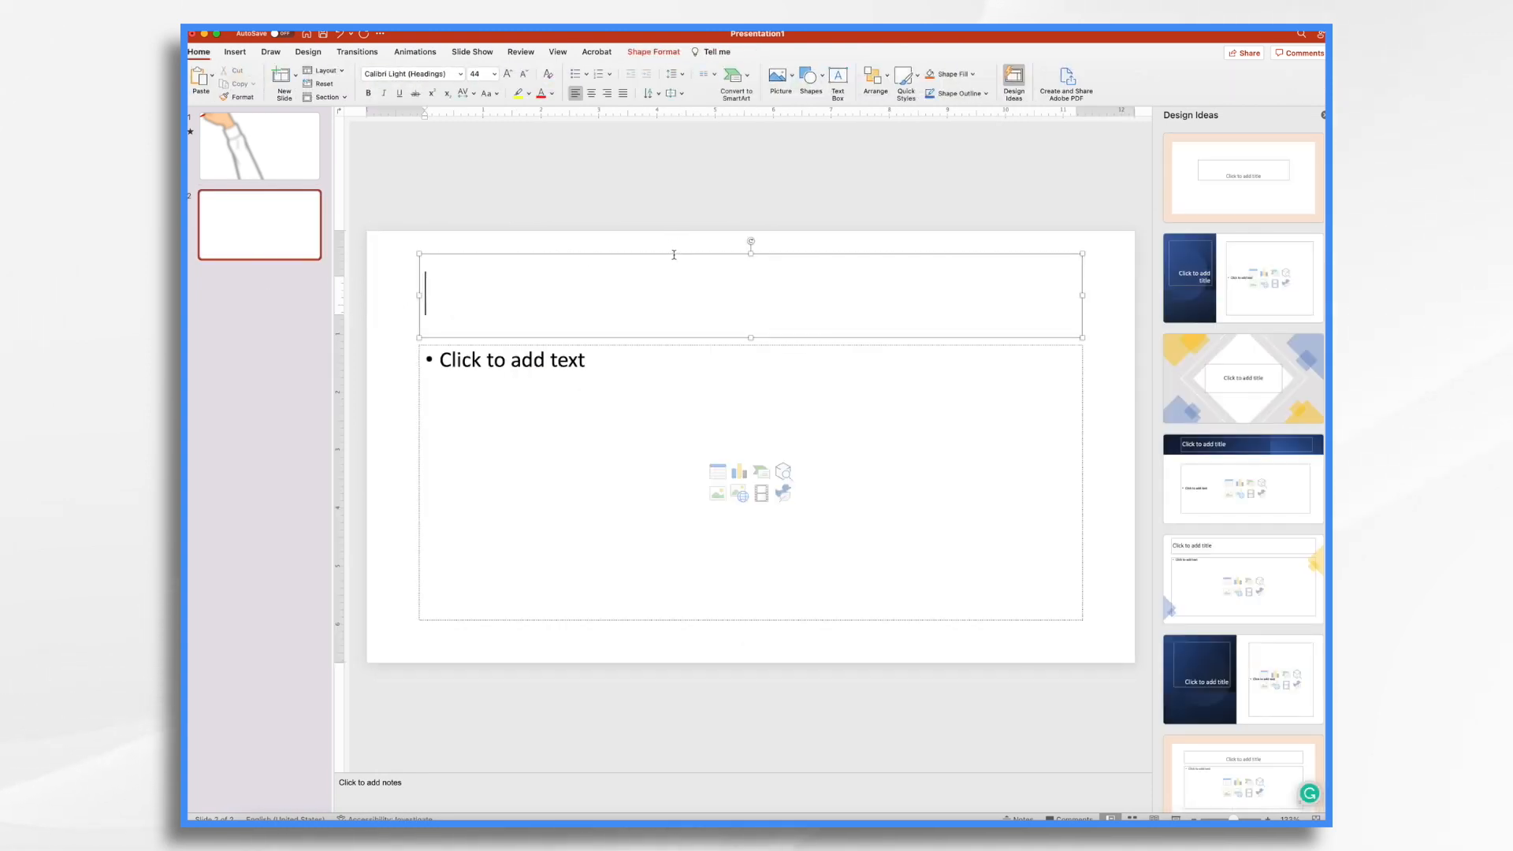
pyautogui.press('Escape')
pyautogui.press('BackSpace')
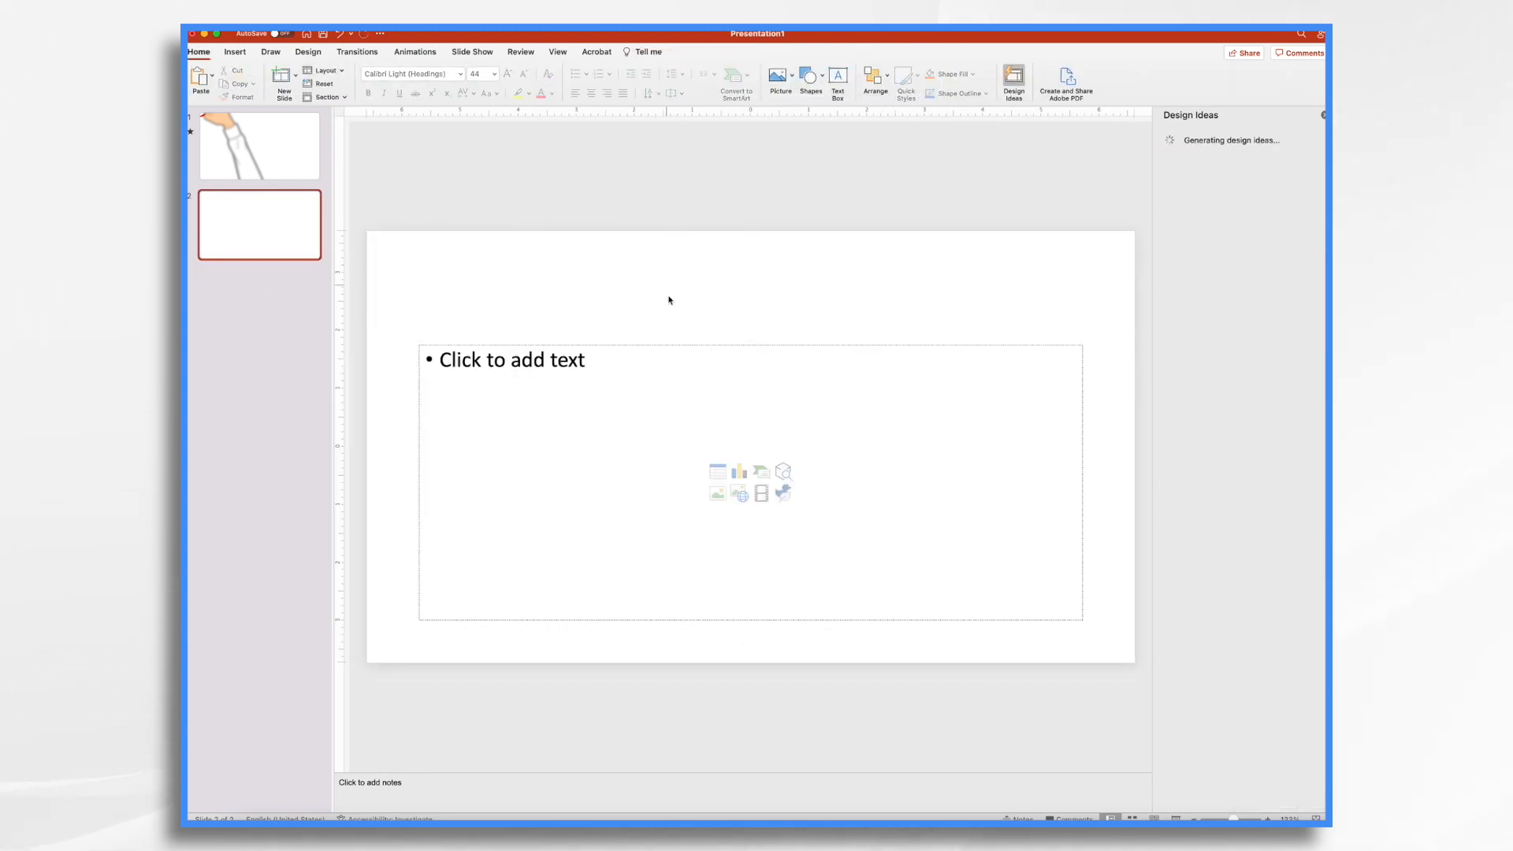
pyautogui.click(681, 343)
pyautogui.press('BackSpace')
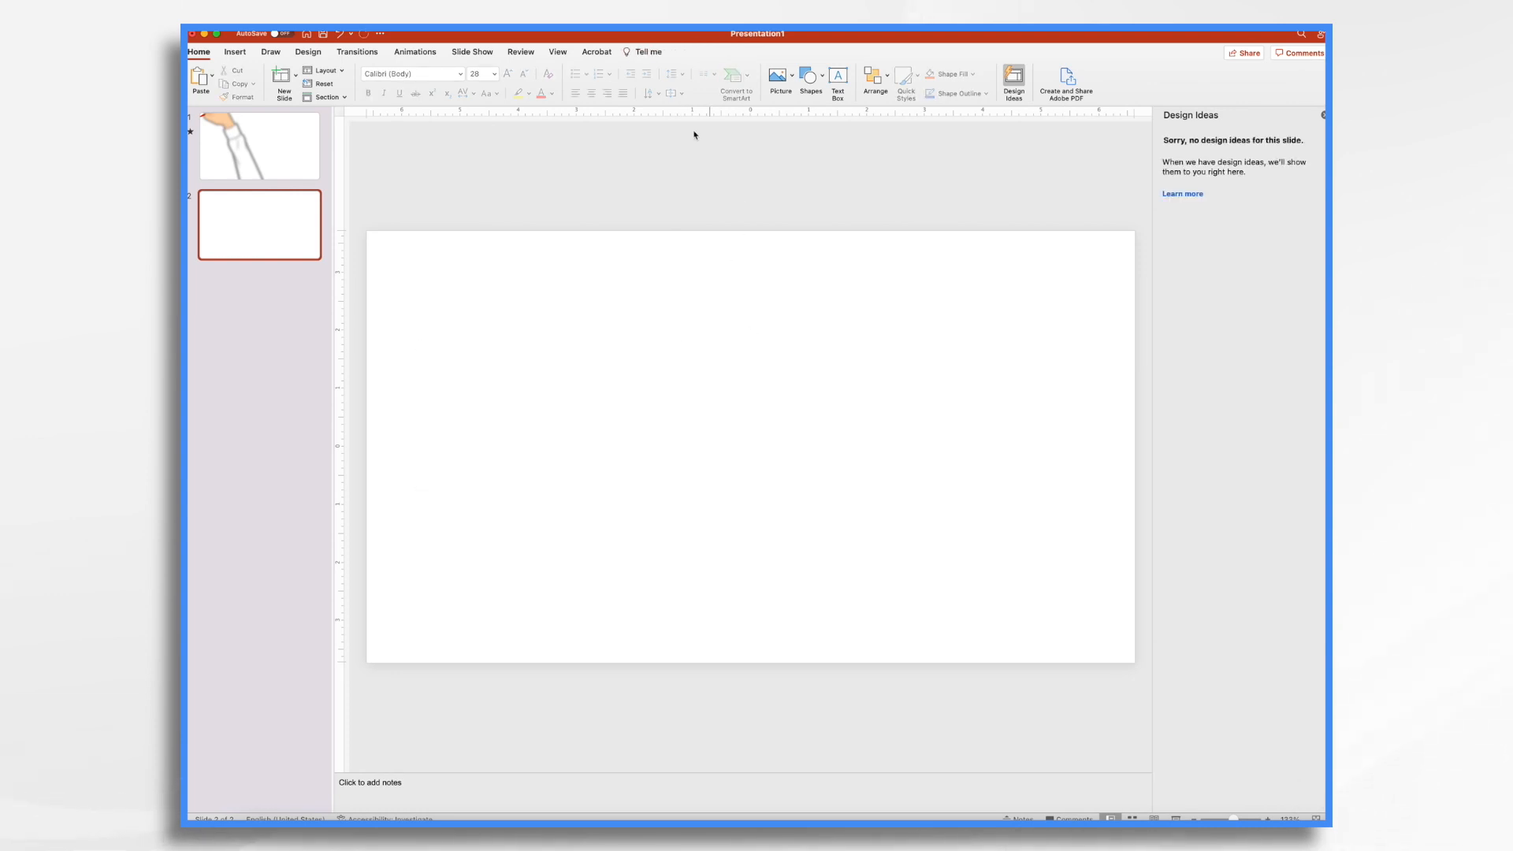
# Step: Insert the movie file Memorial Day Toonly.mp4 from the Week 19 folder onto the second slide
pyautogui.click(237, 52)
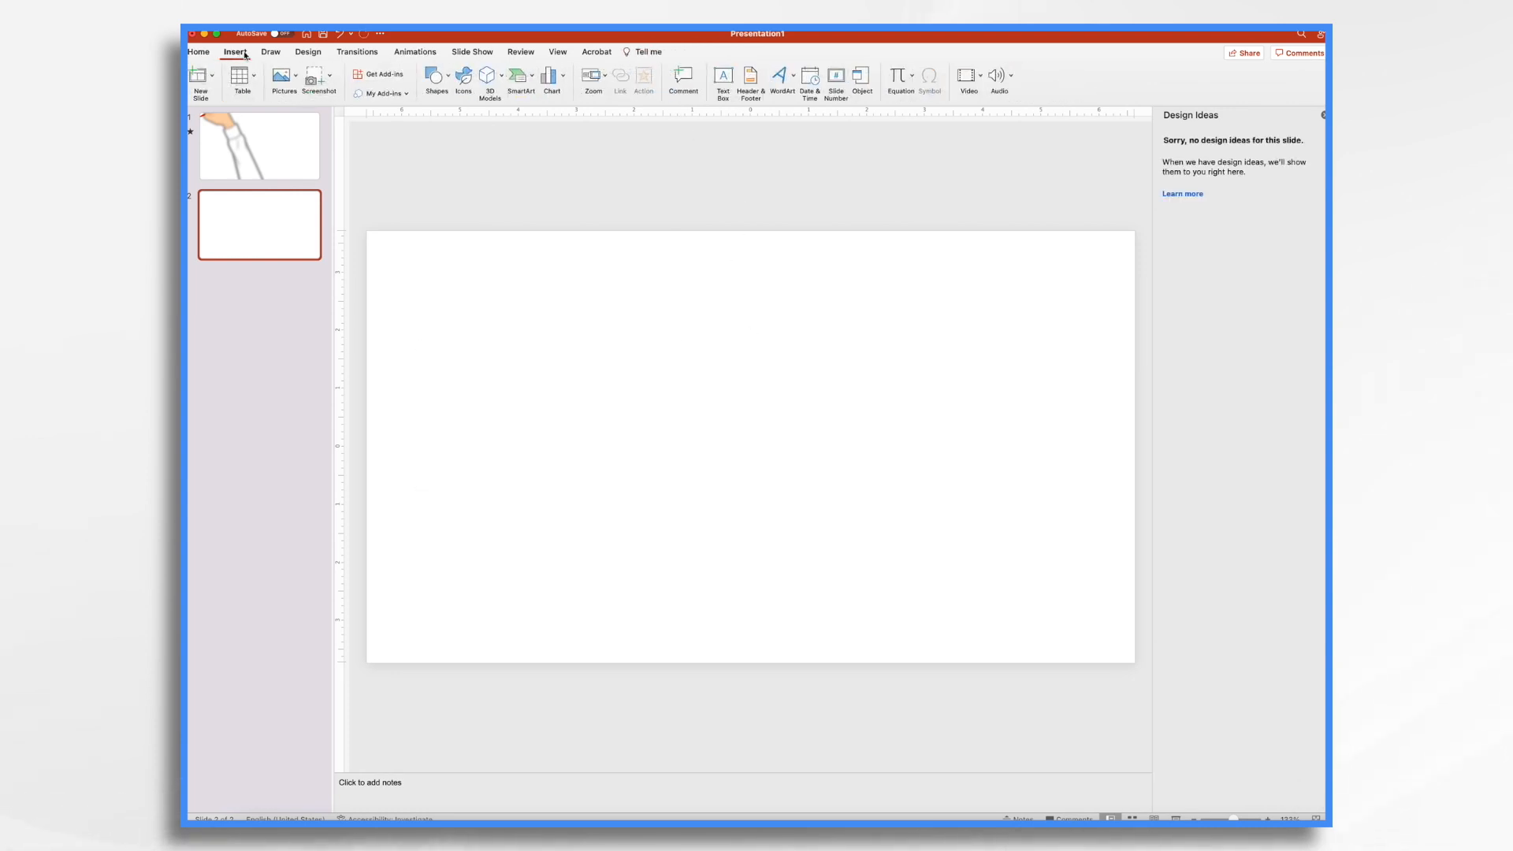
pyautogui.click(973, 82)
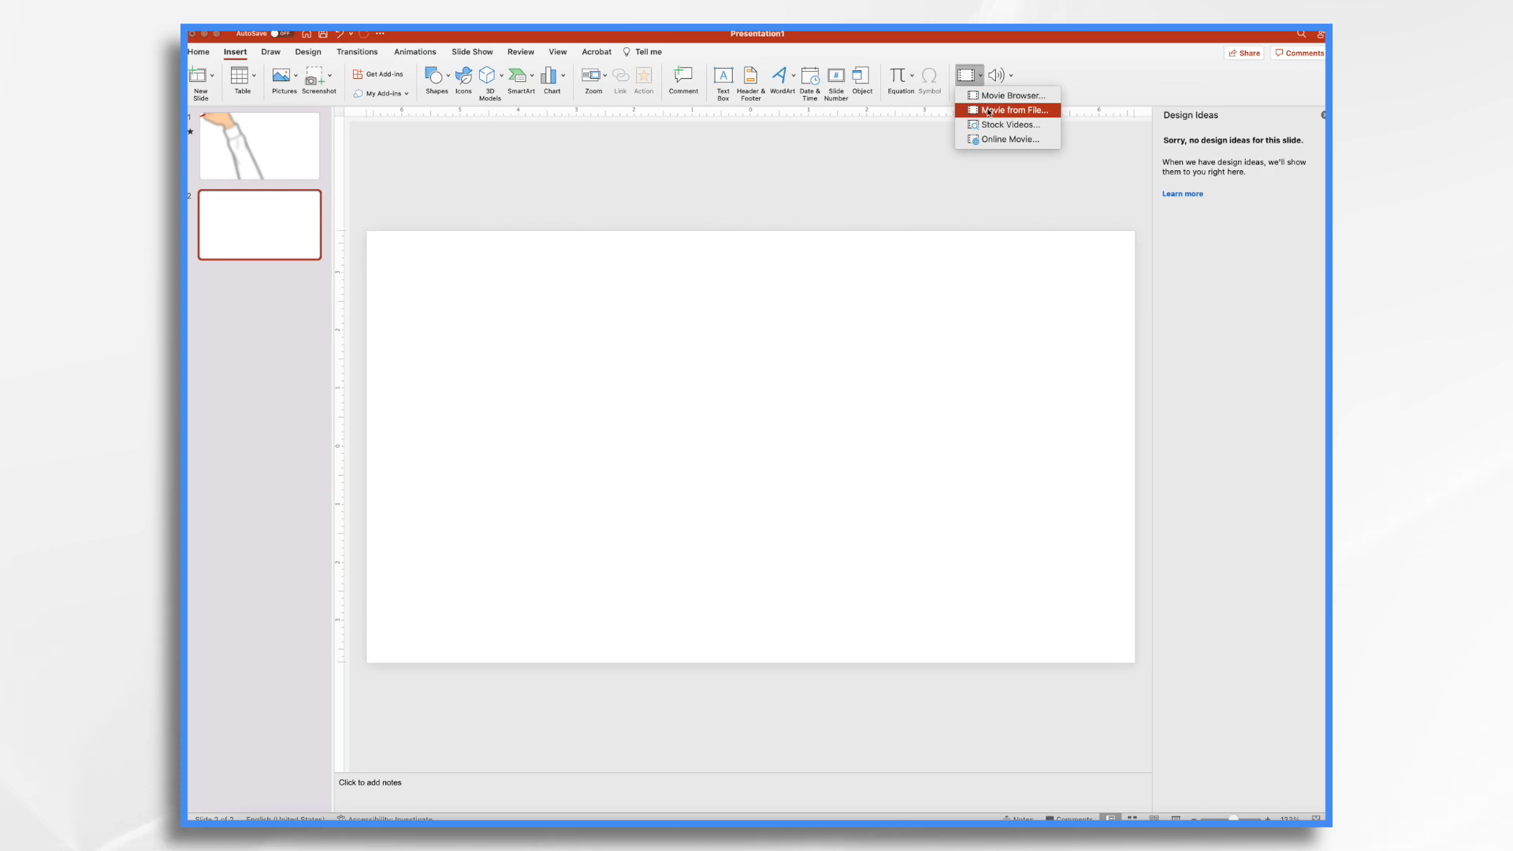
pyautogui.click(989, 111)
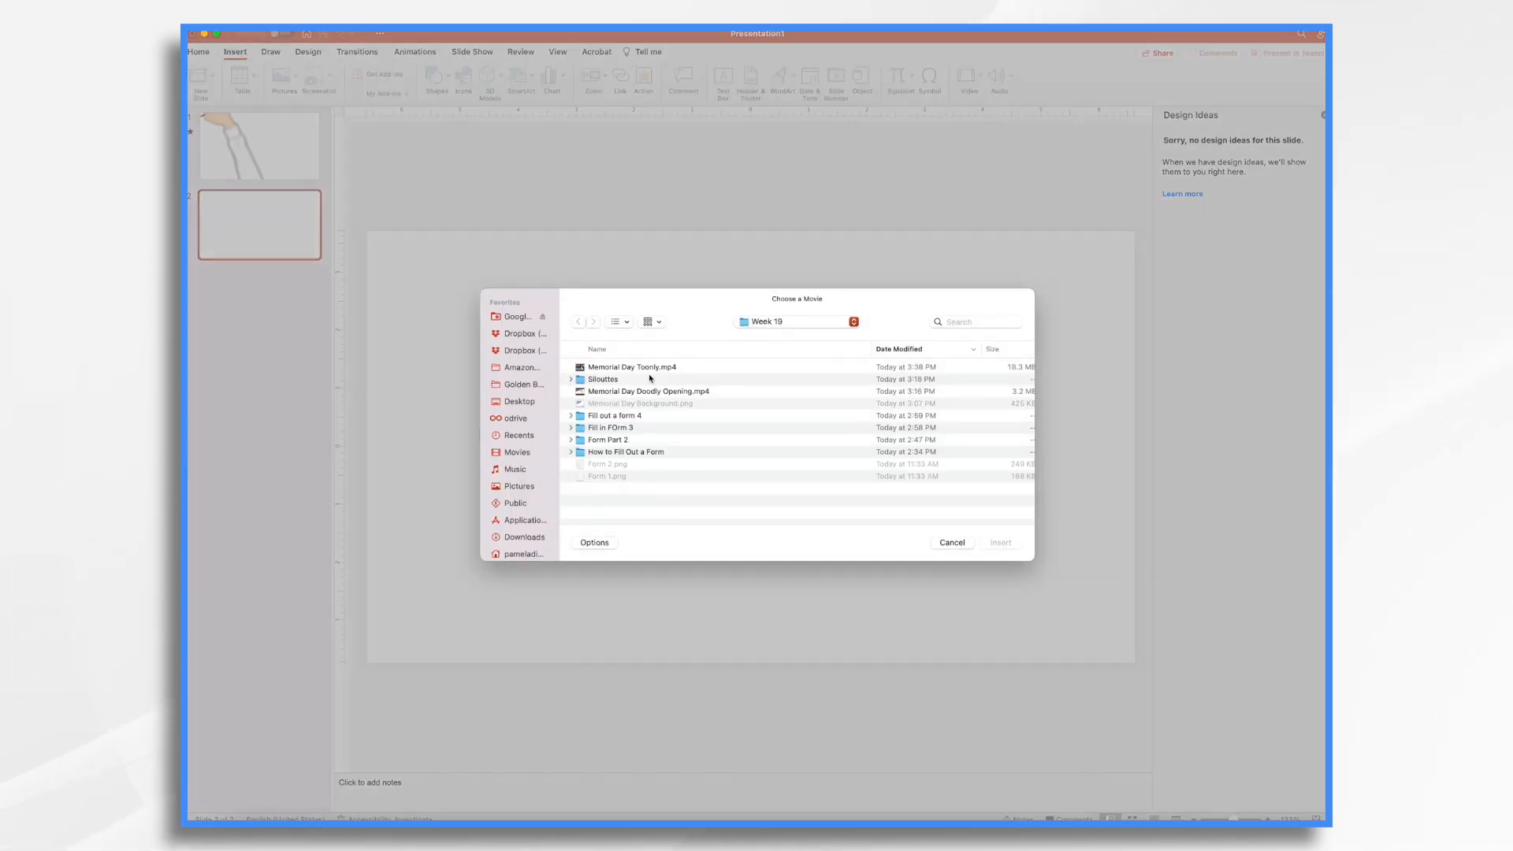
pyautogui.click(650, 369)
pyautogui.click(1001, 543)
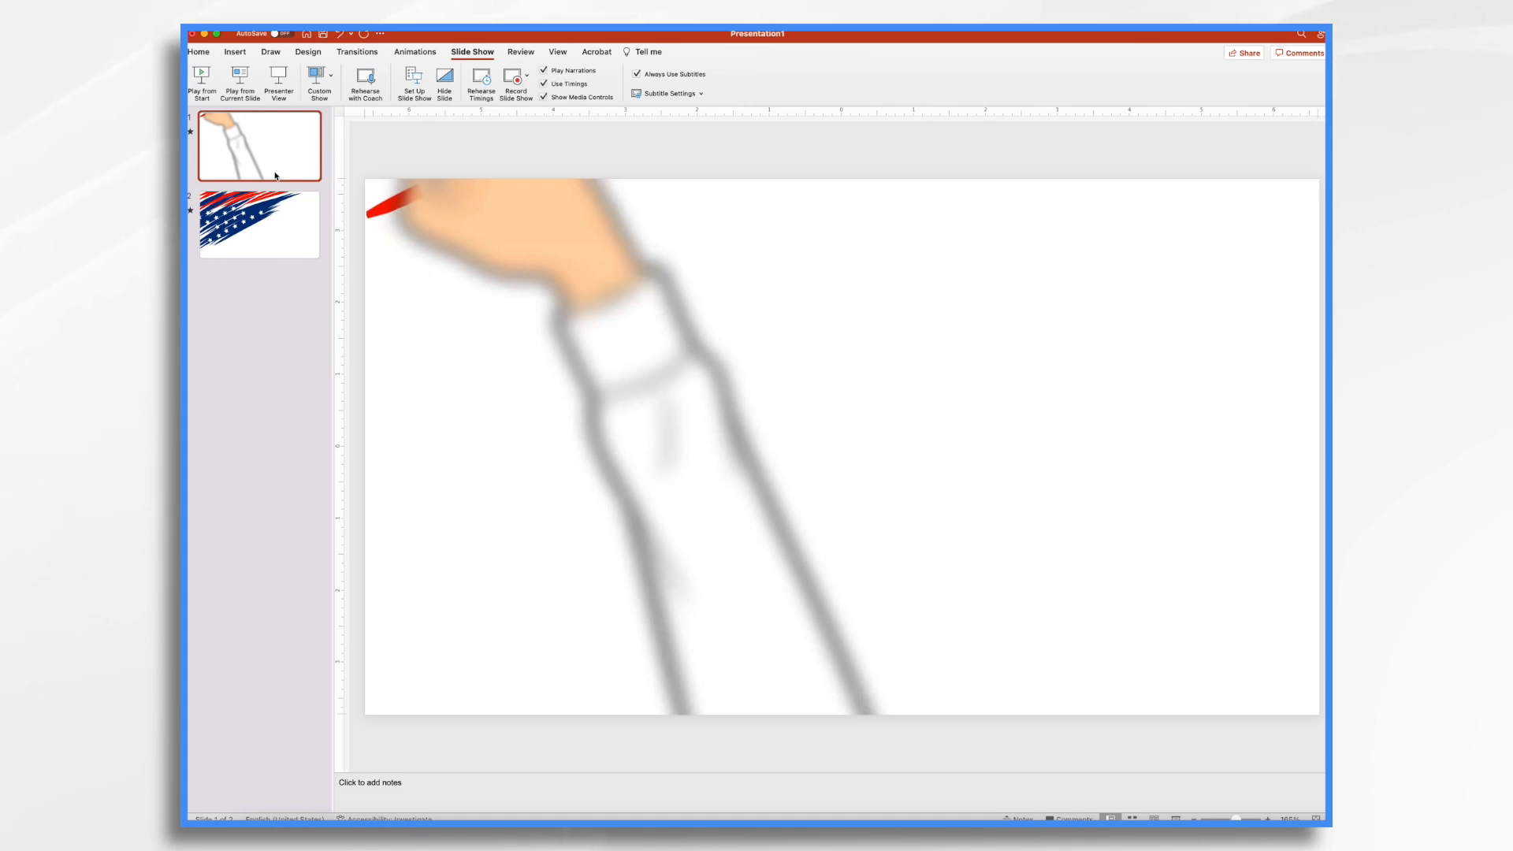
# Step: Play the Doodly opening on the first slide and part of the Toonly video on the second to check both
pyautogui.click(384, 729)
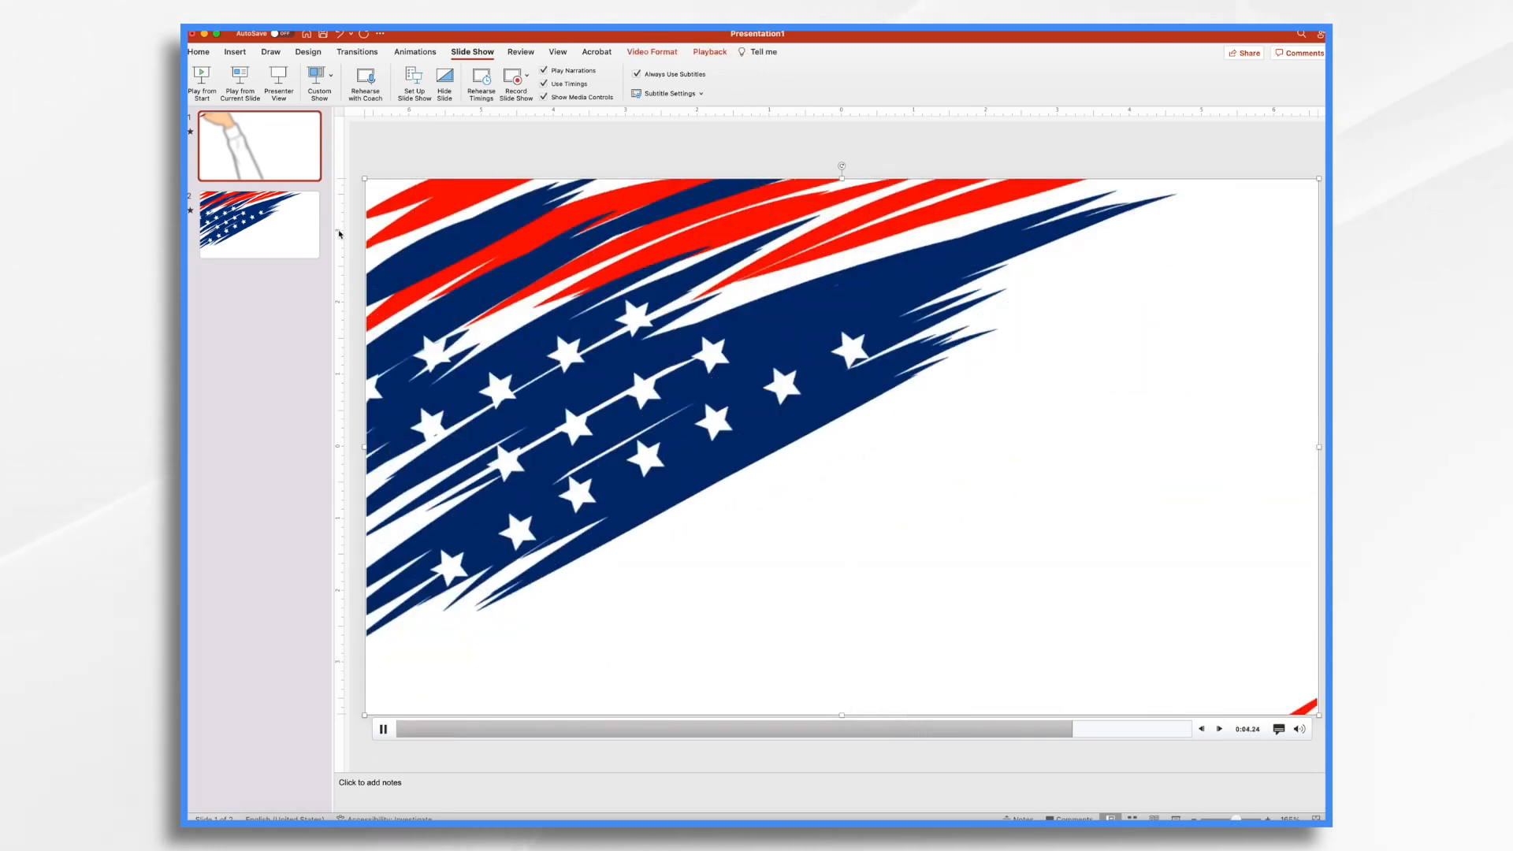
pyautogui.click(259, 238)
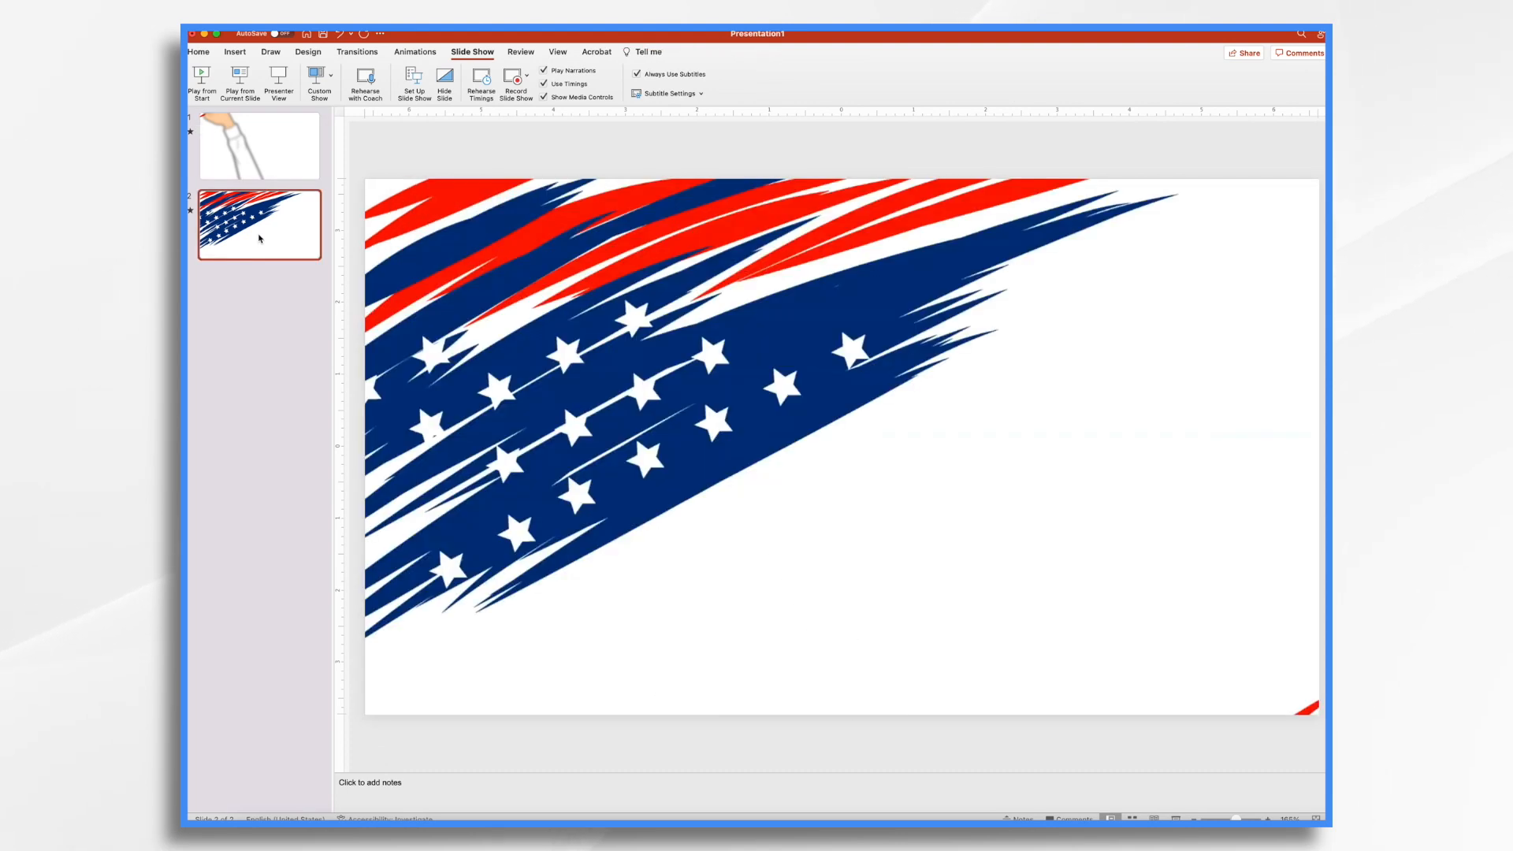
pyautogui.moveTo(414, 554)
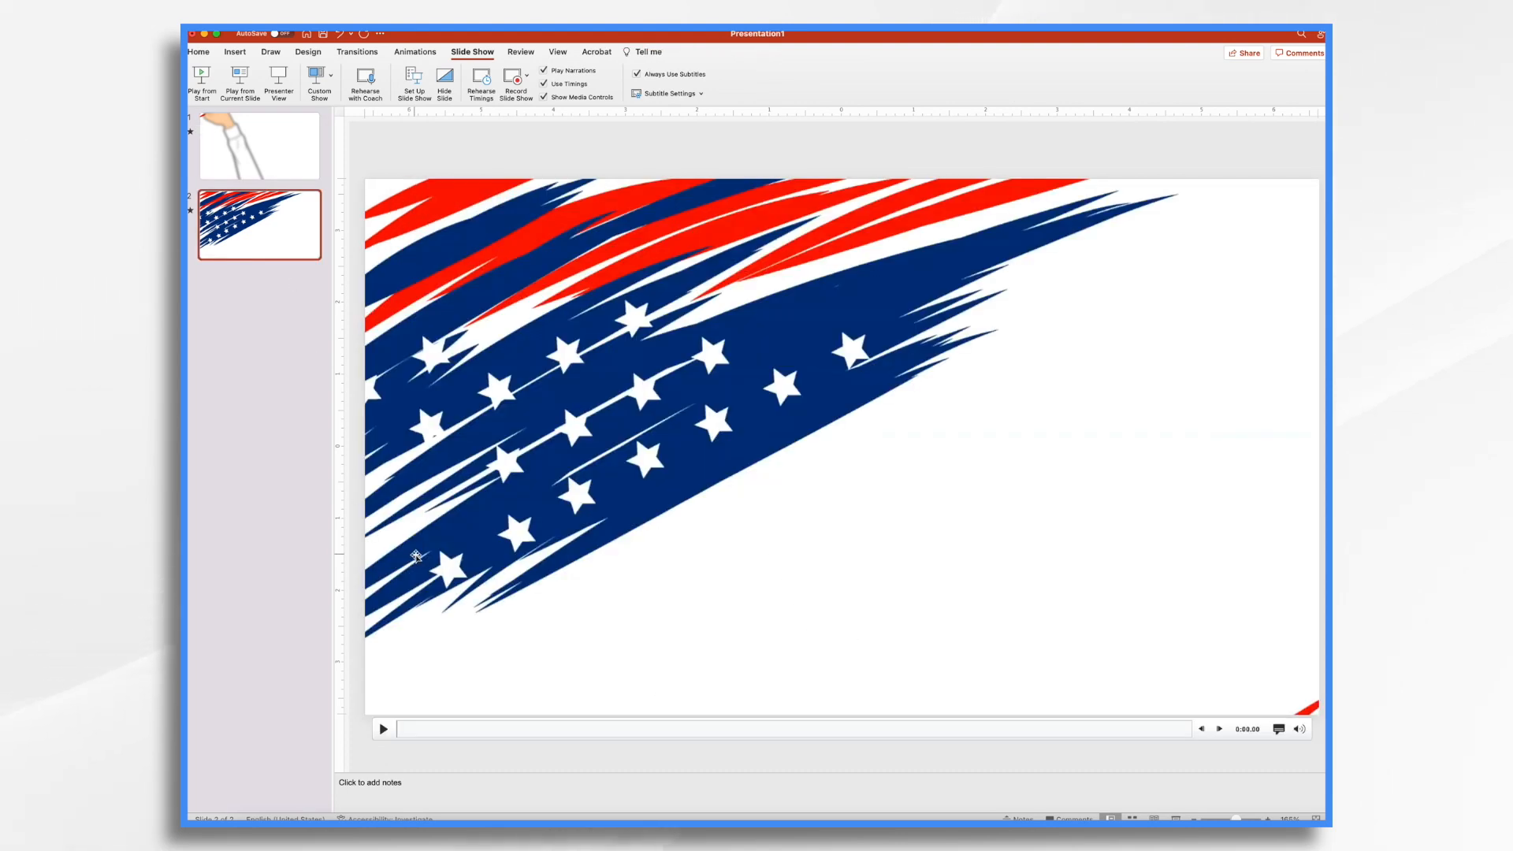
pyautogui.click(386, 731)
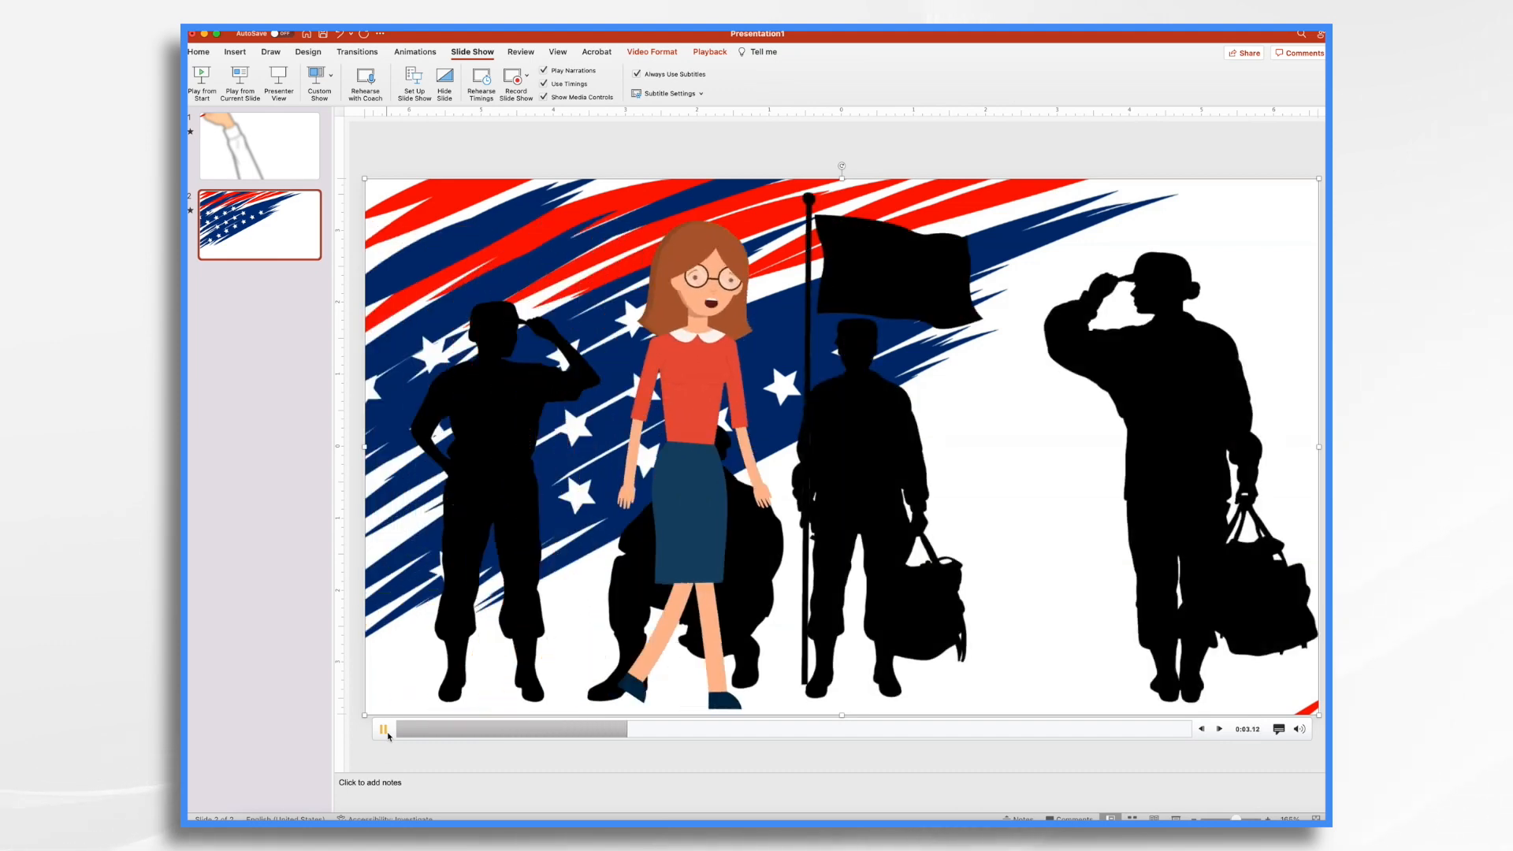
pyautogui.click(385, 732)
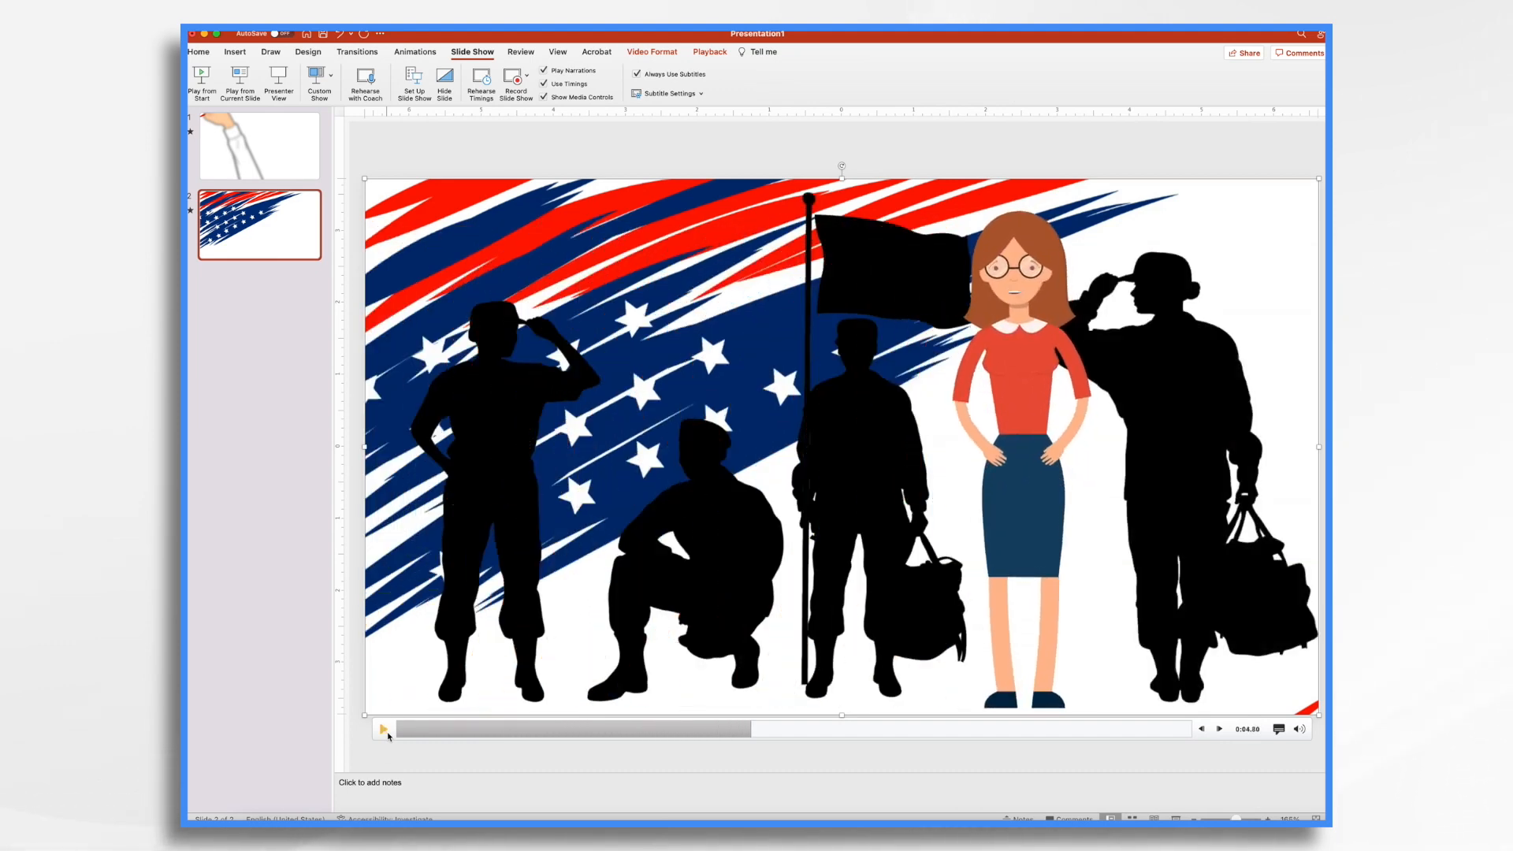
# Step: Apply the Fade transition to both the first and the second slide
pyautogui.click(260, 146)
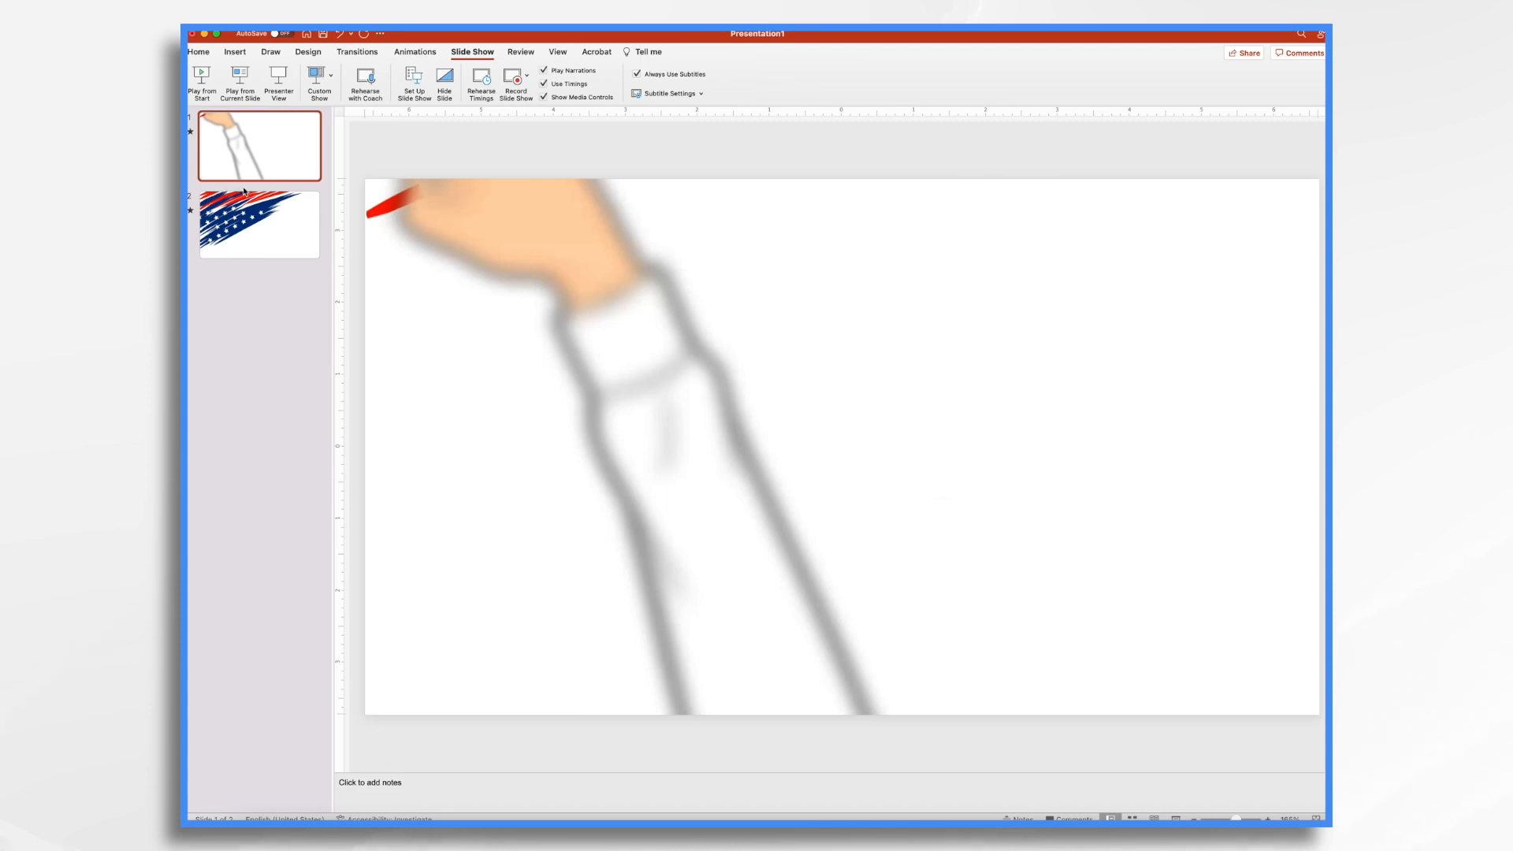
pyautogui.click(358, 52)
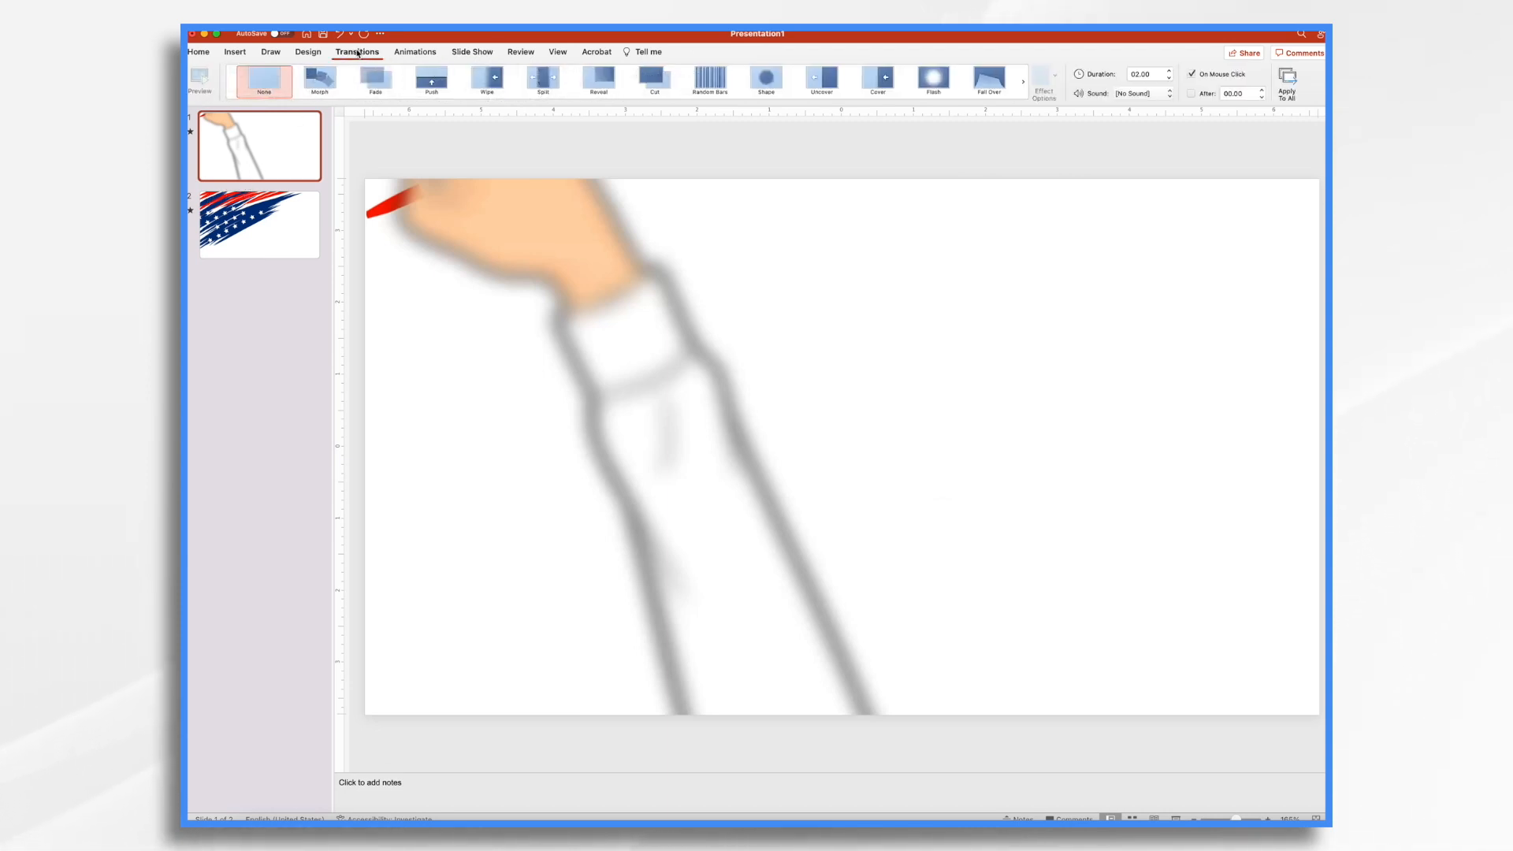
pyautogui.click(374, 79)
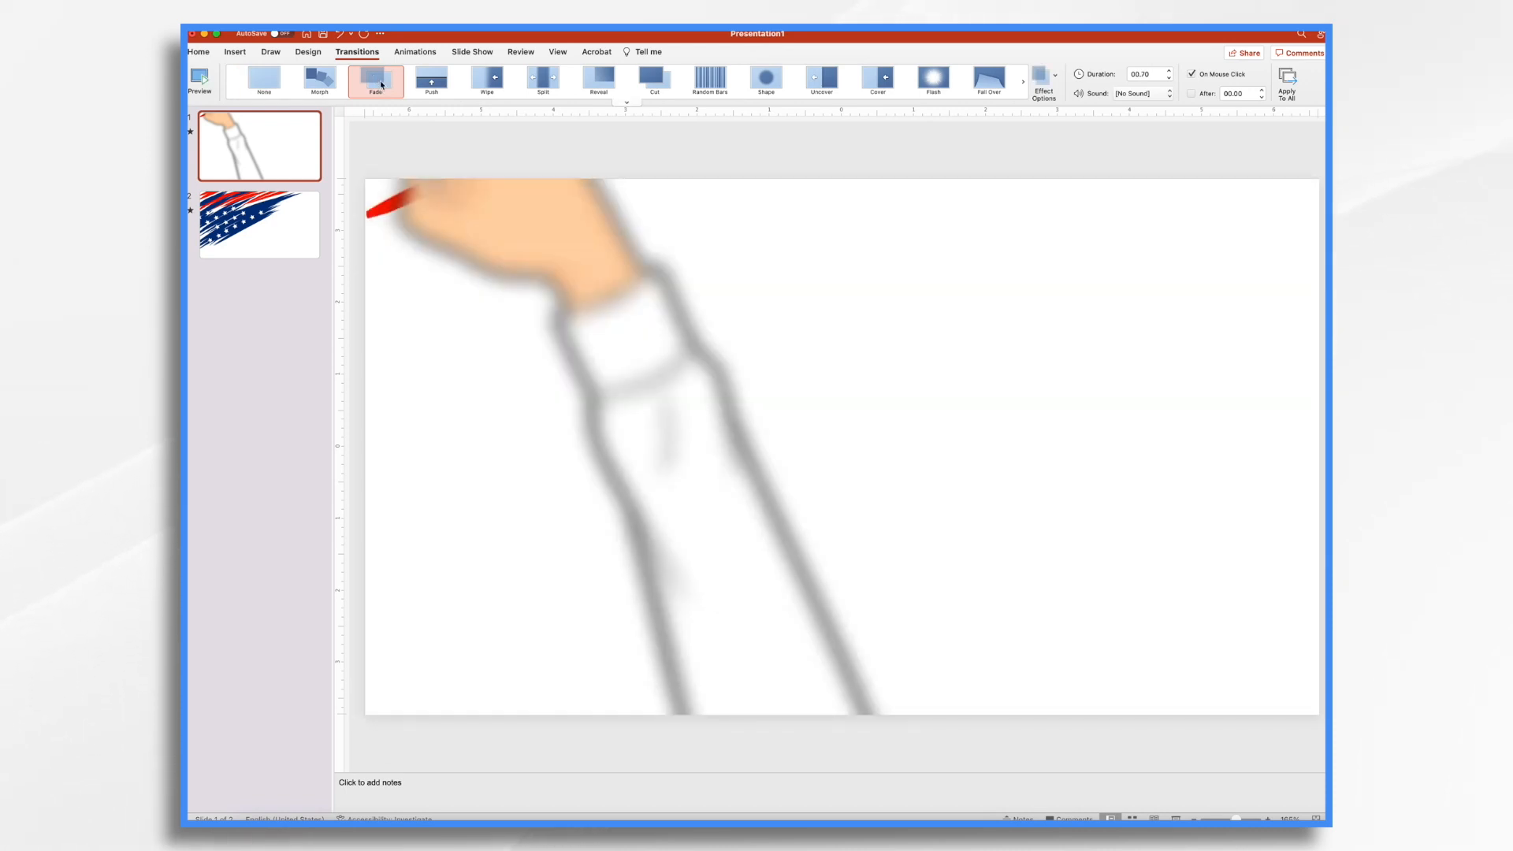
pyautogui.press('Down')
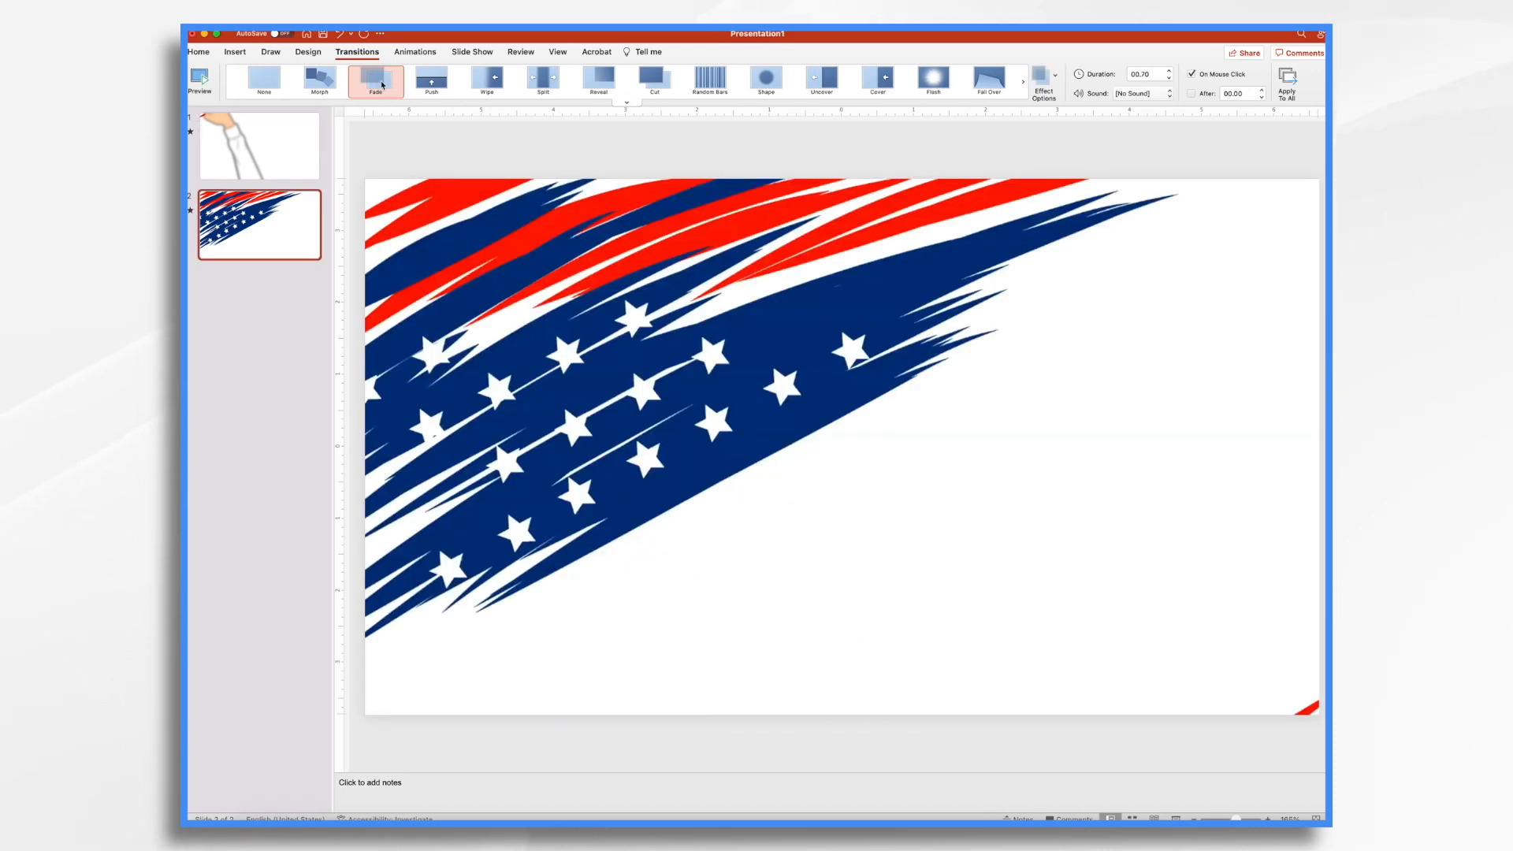
pyautogui.click(382, 85)
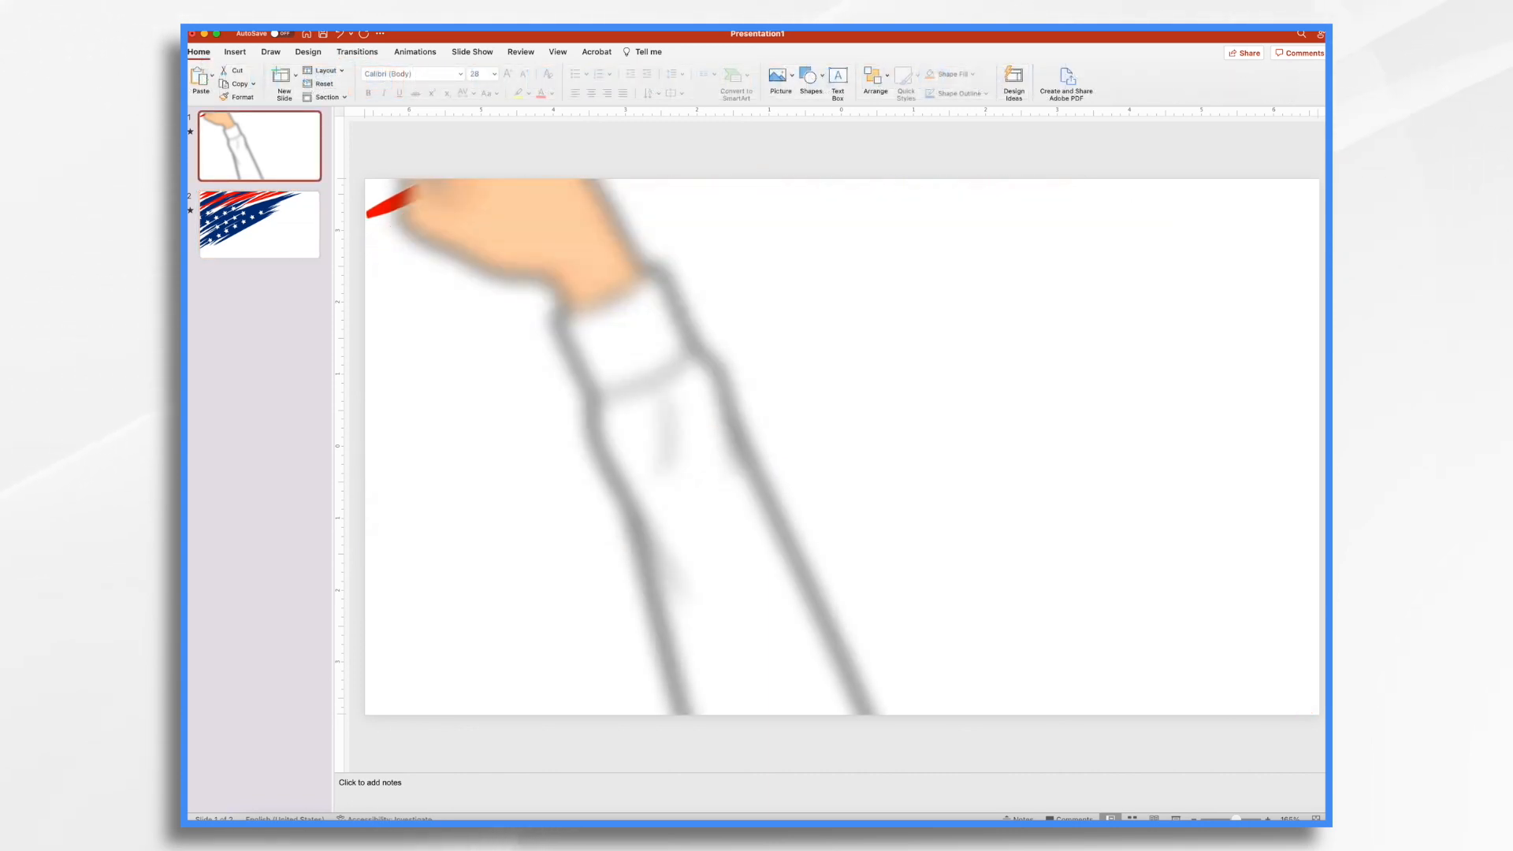
# Step: Export the presentation to the Week 19 folder as an MP4 video named Combined Memorial Day at Presentation Quality
pyautogui.click(111, 18)
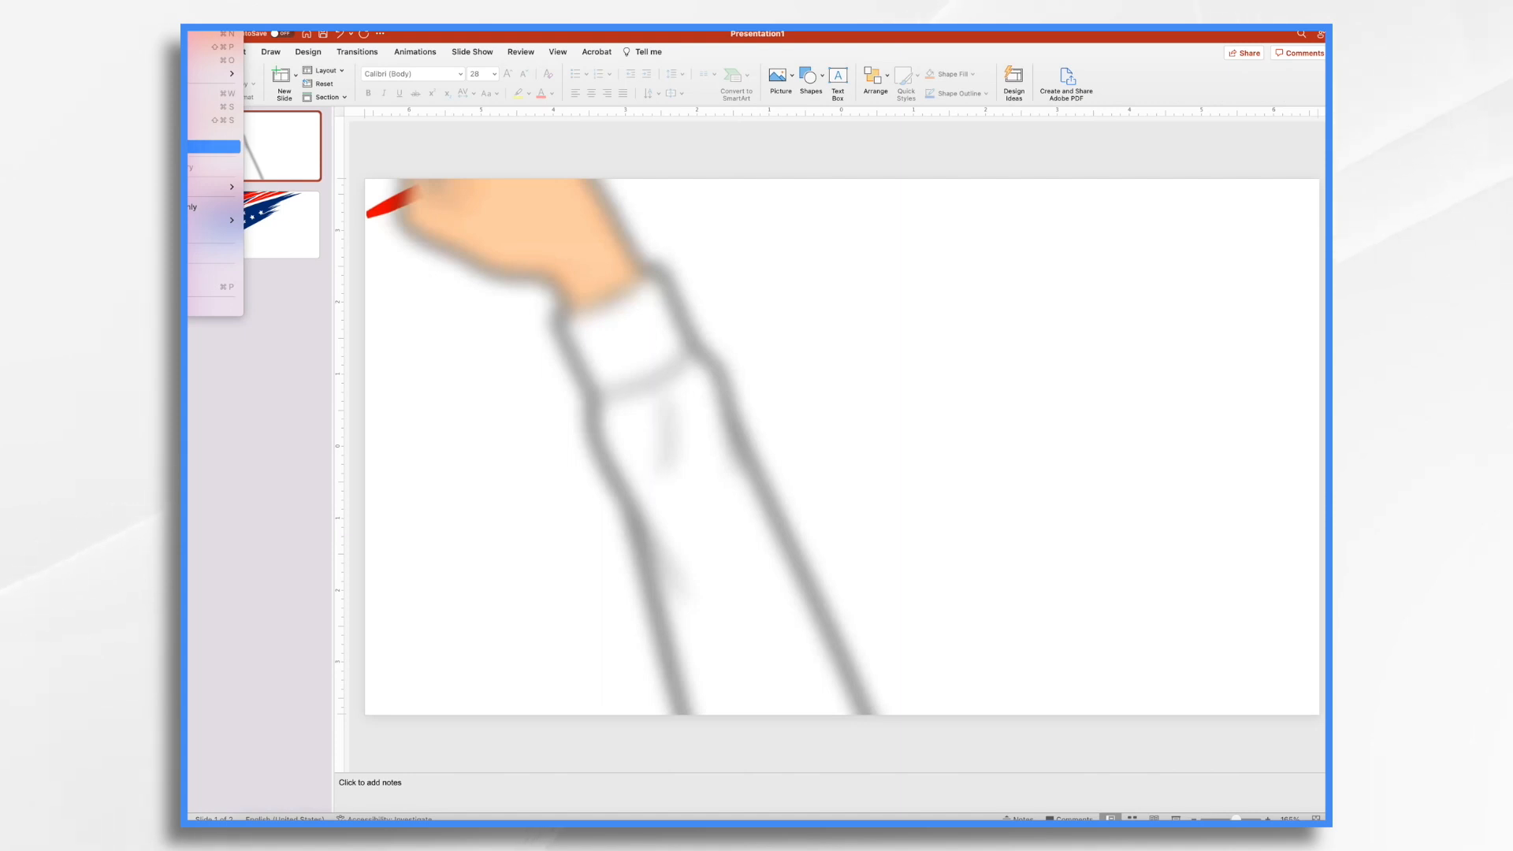
pyautogui.click(213, 147)
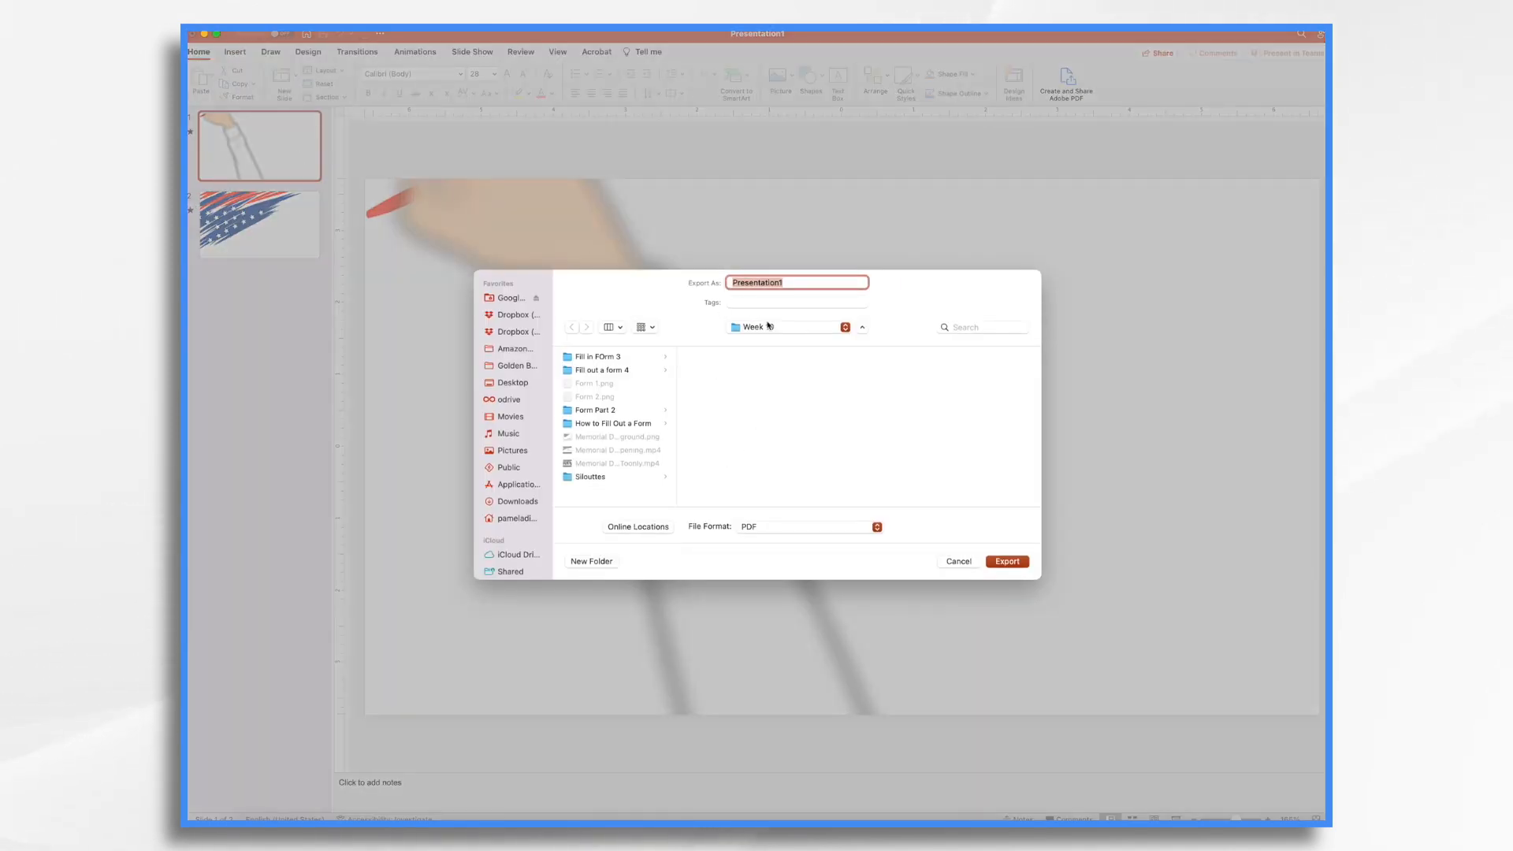
pyautogui.write('Combine')
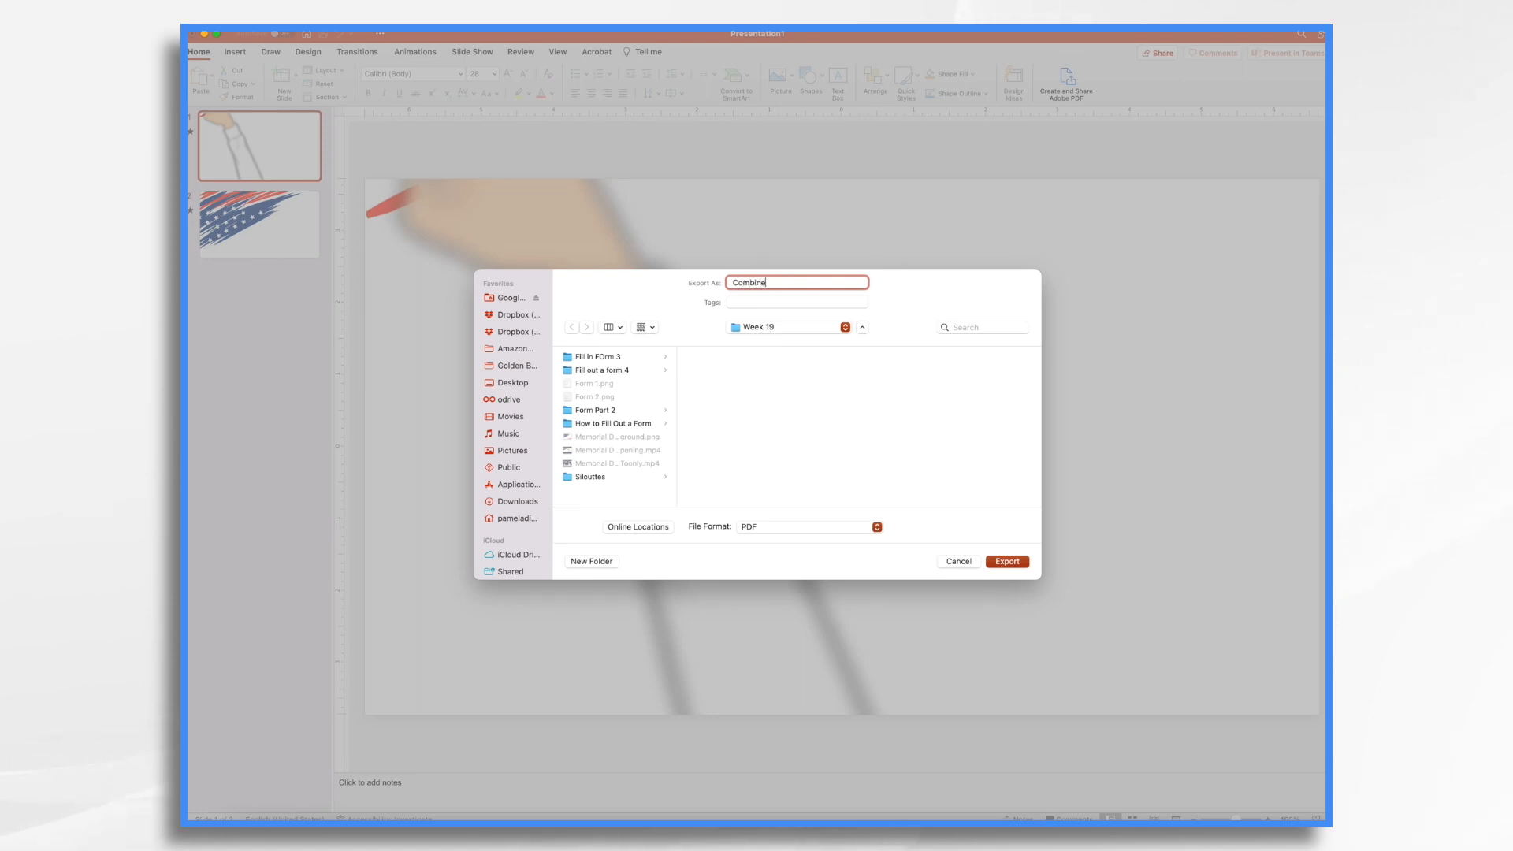
pyautogui.write('d Memorial Day')
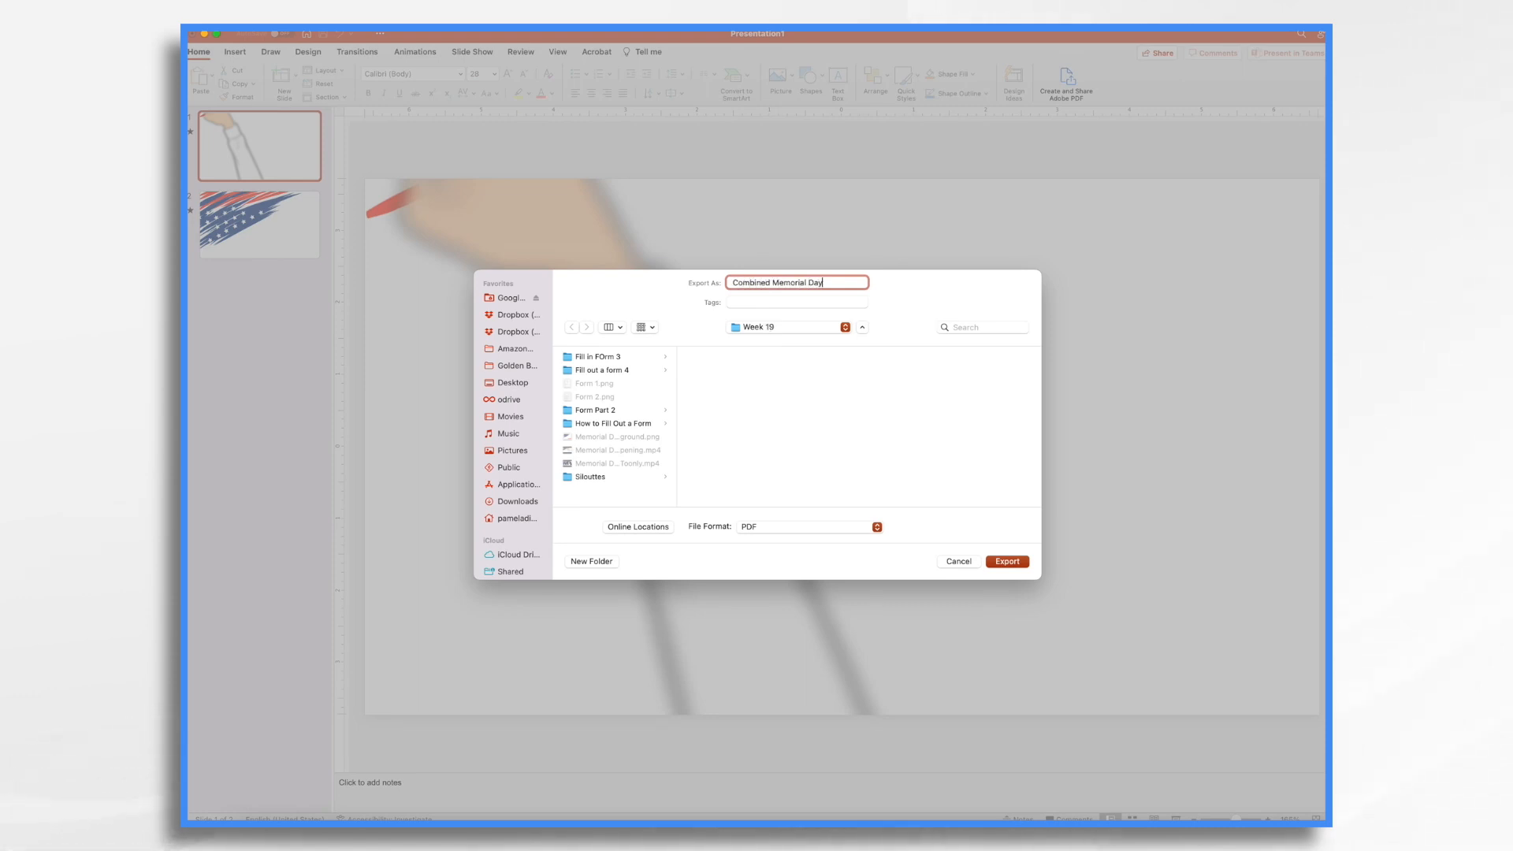
pyautogui.click(763, 528)
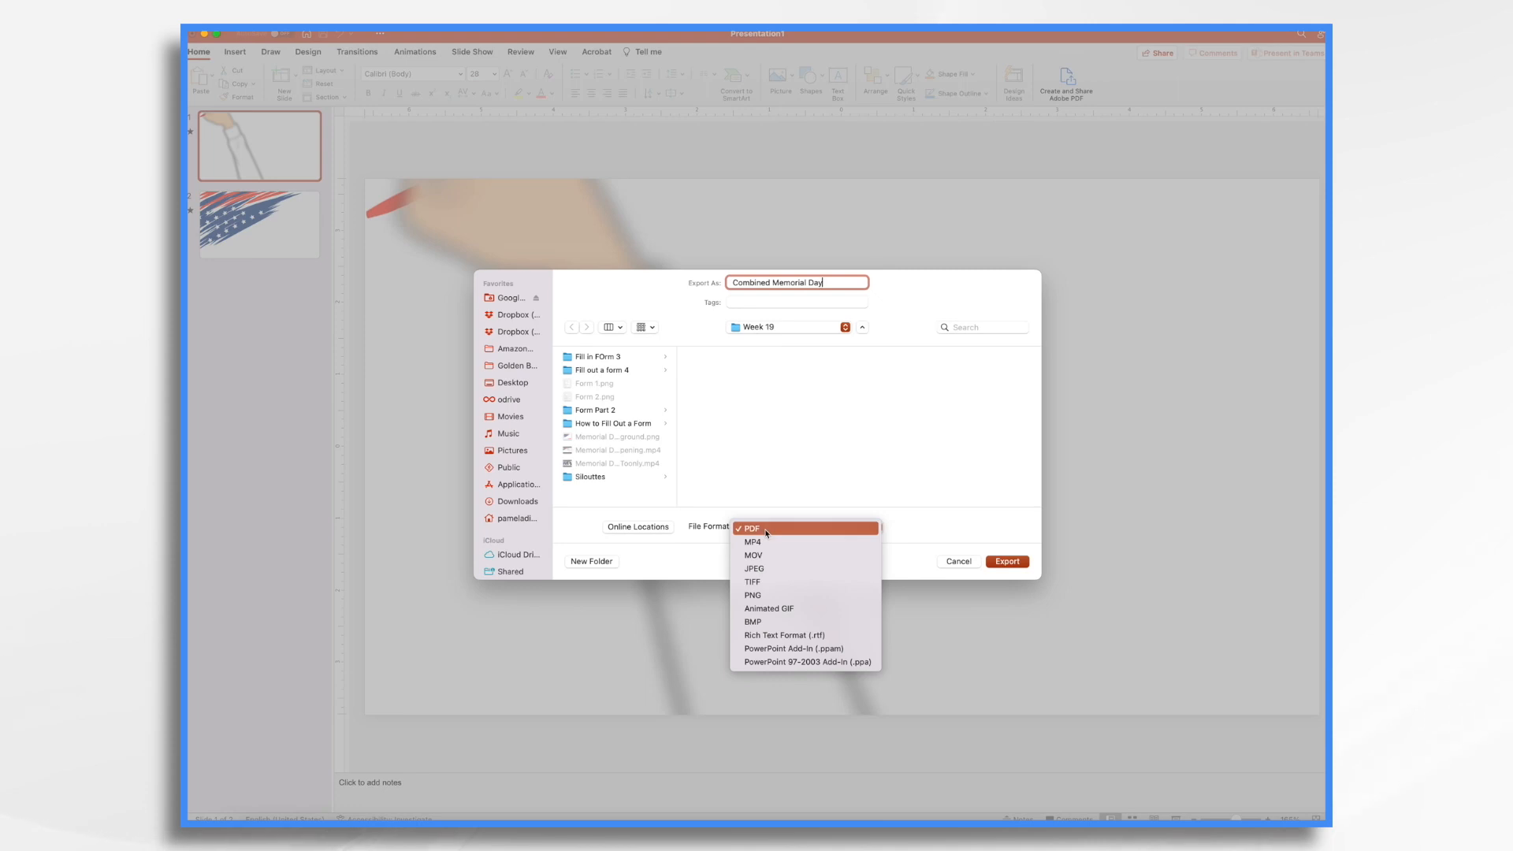
pyautogui.click(765, 543)
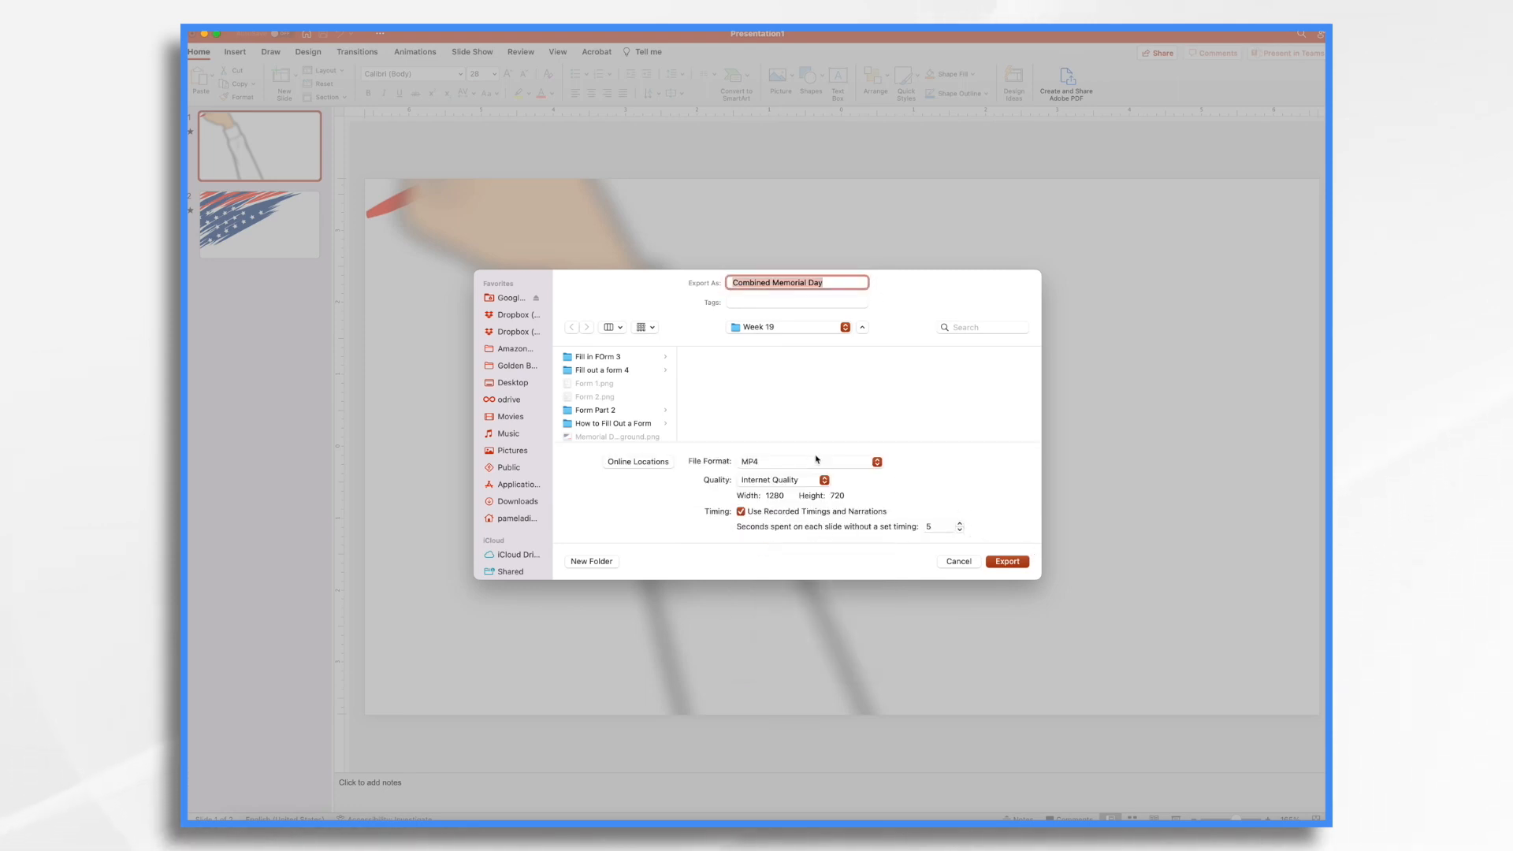
pyautogui.click(792, 484)
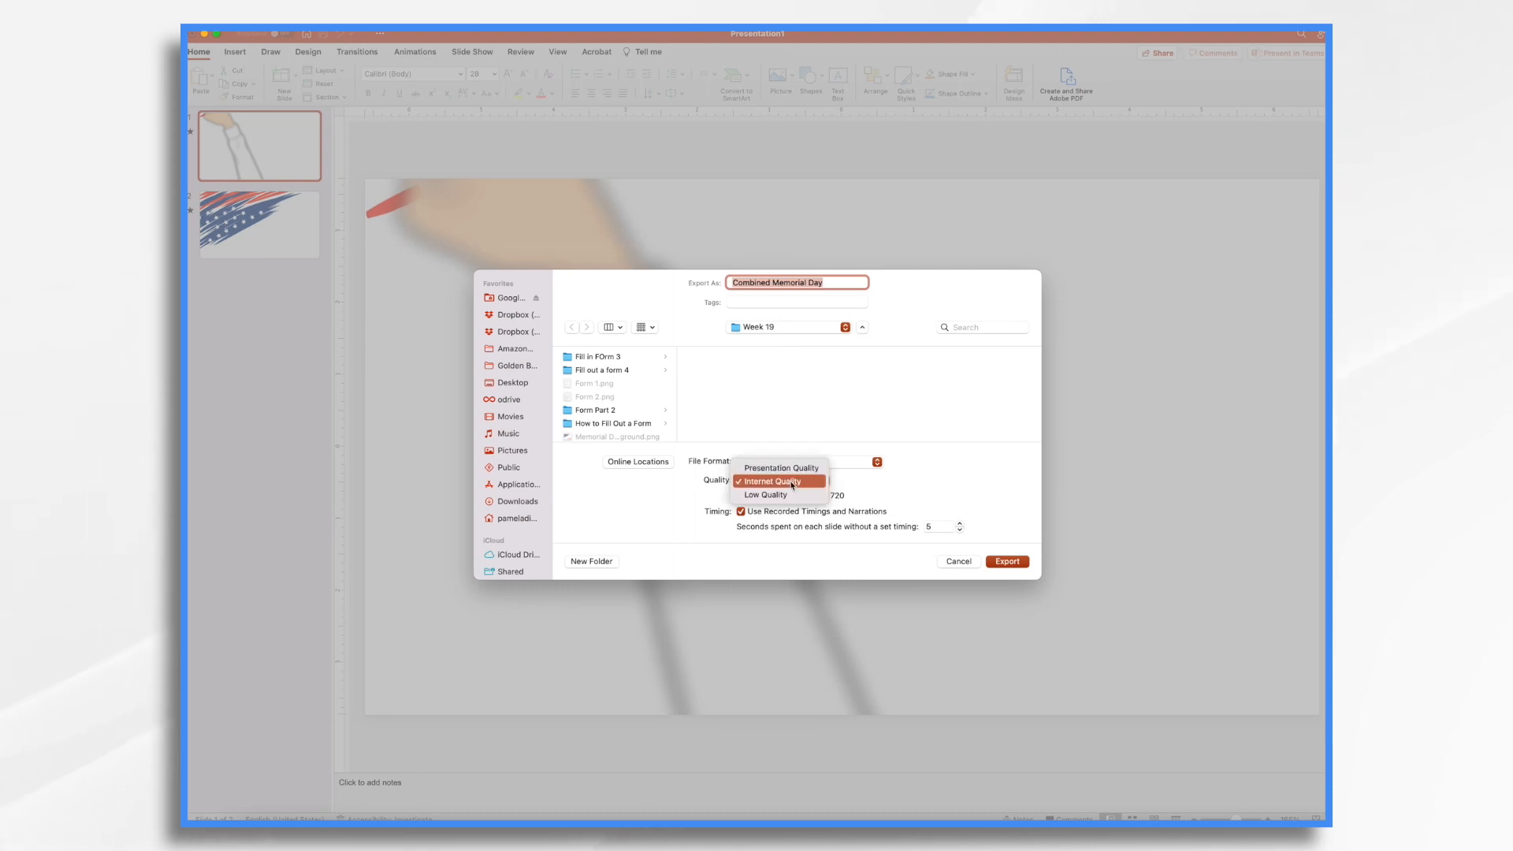
pyautogui.click(794, 469)
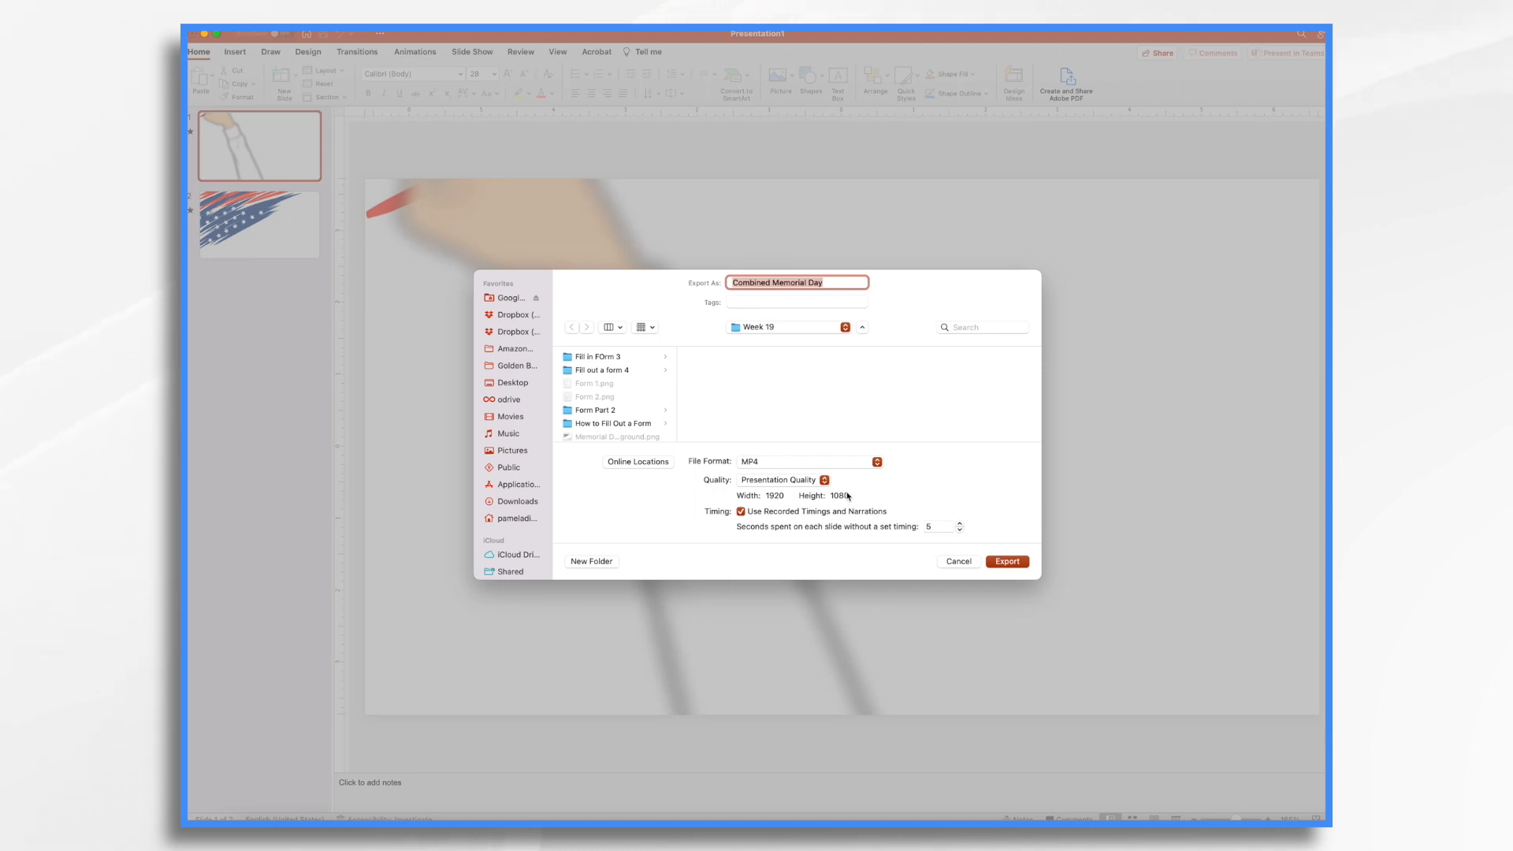
pyautogui.click(1007, 562)
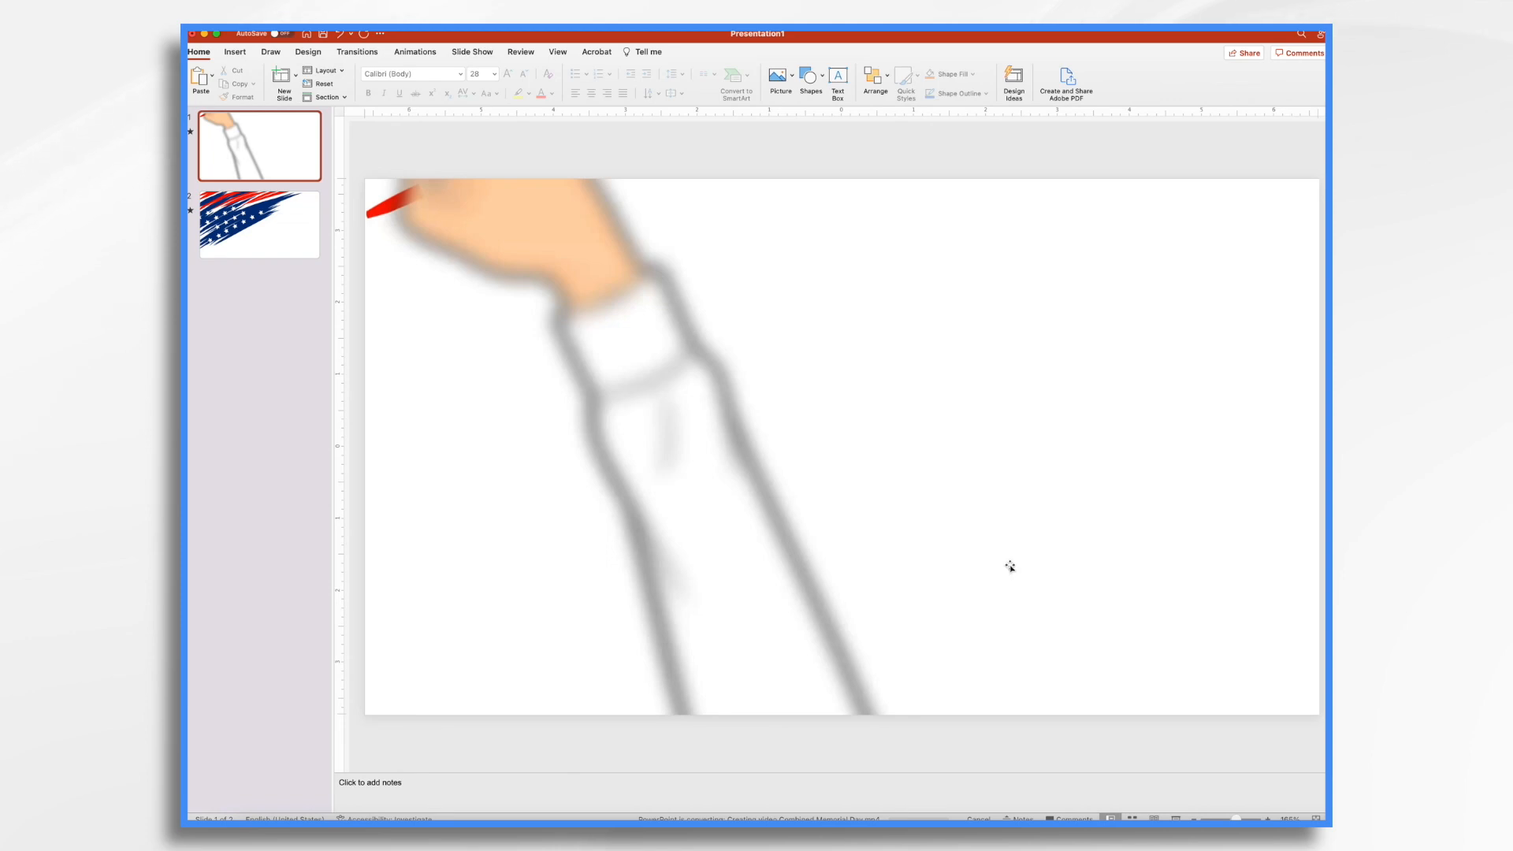